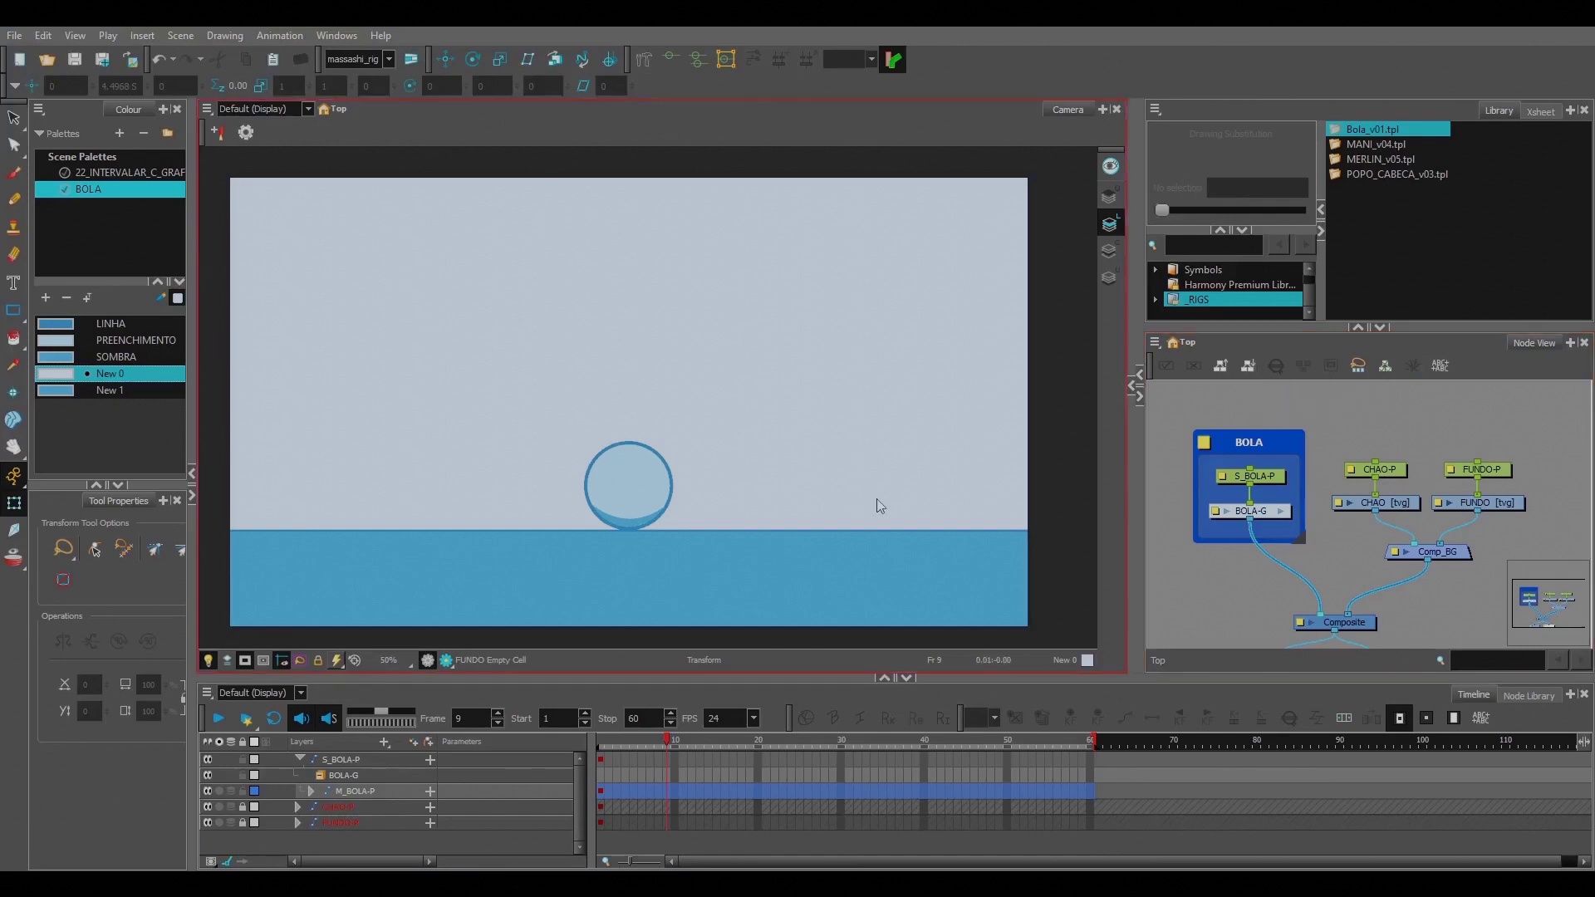
Step: On frame 5 of the M_BOLA-P layer, squash the ball to a scale of about 1.04 wide and 0.93 high
{"action": "left_click_drag", "start_coordinate": [834, 545], "coordinate": [838, 548]}
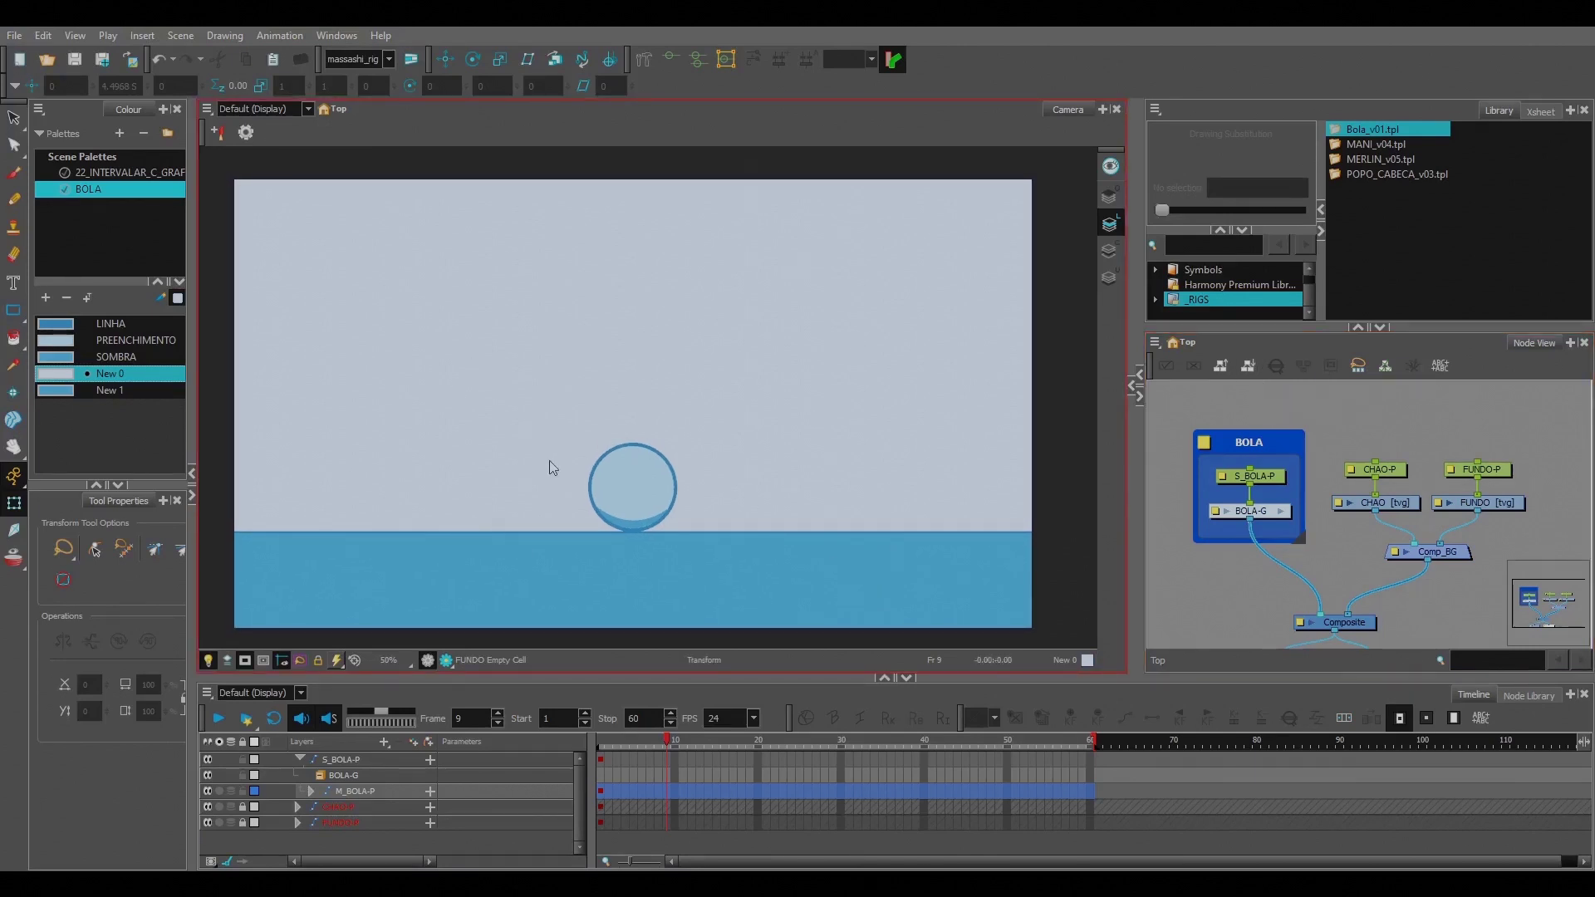
{"action": "left_click_drag", "start_coordinate": [545, 465], "coordinate": [556, 463]}
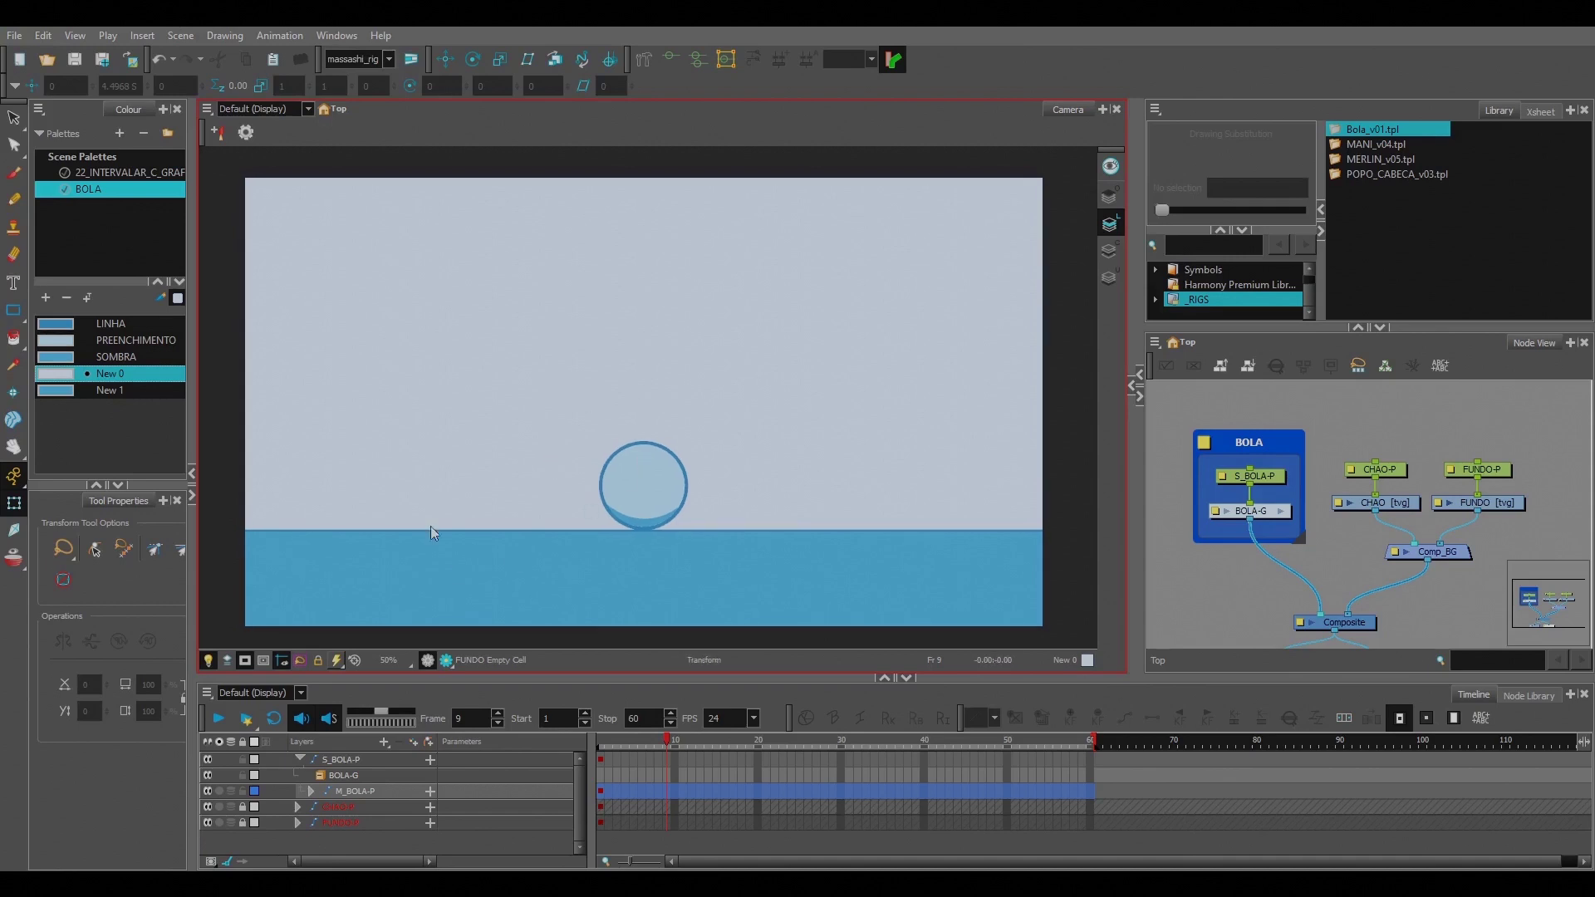
{"action": "left_click", "coordinate": [663, 758]}
{"action": "left_click", "coordinate": [632, 793]}
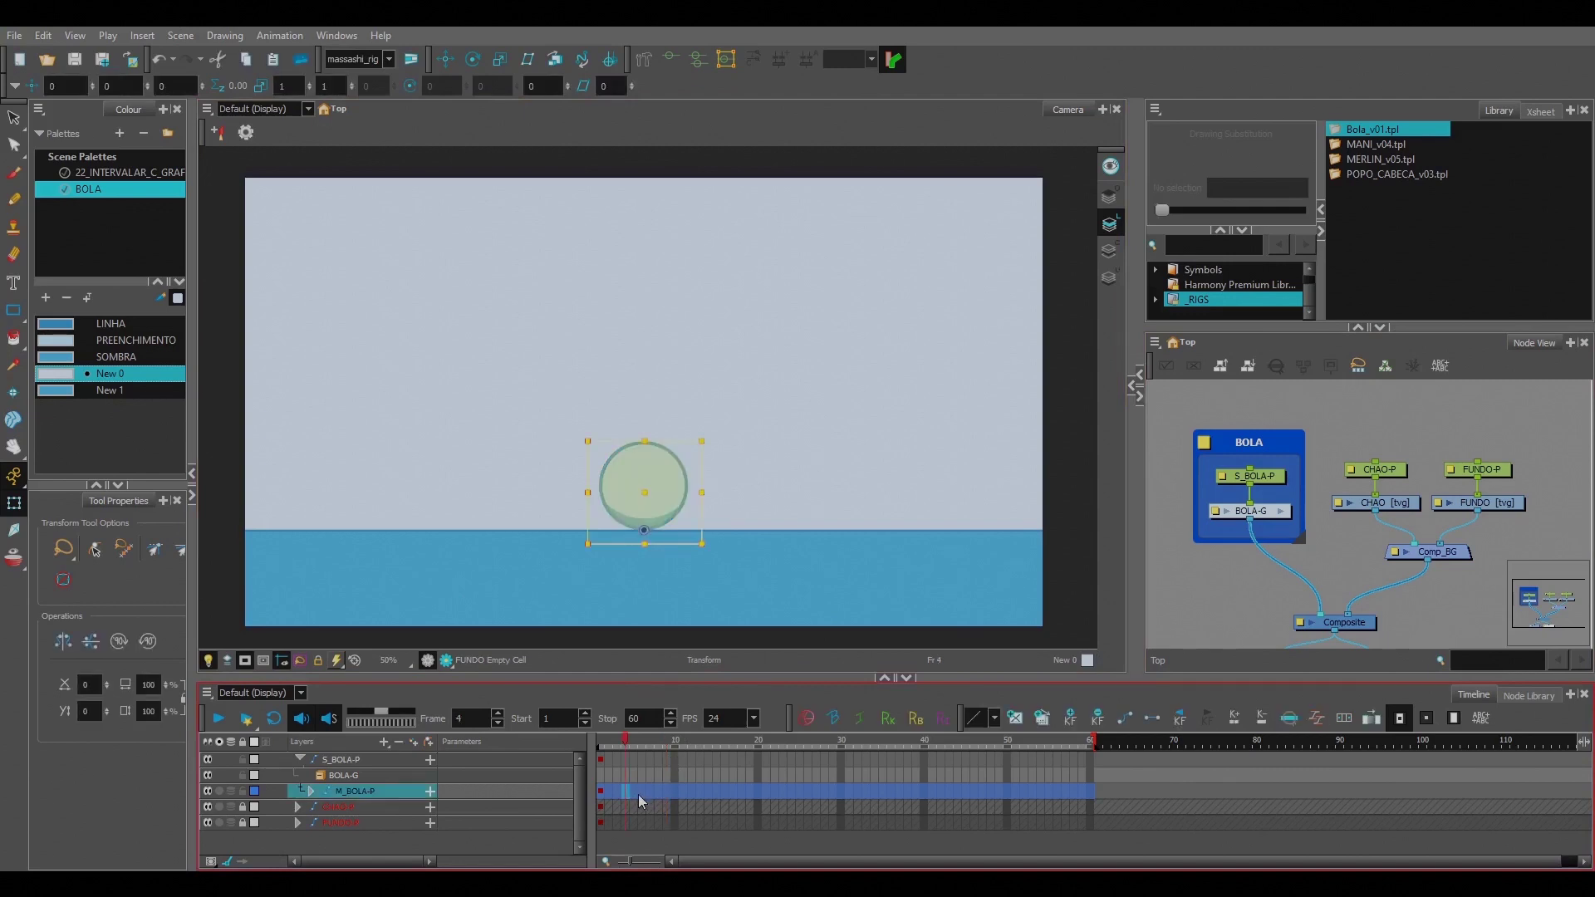
{"action": "key", "text": "period"}
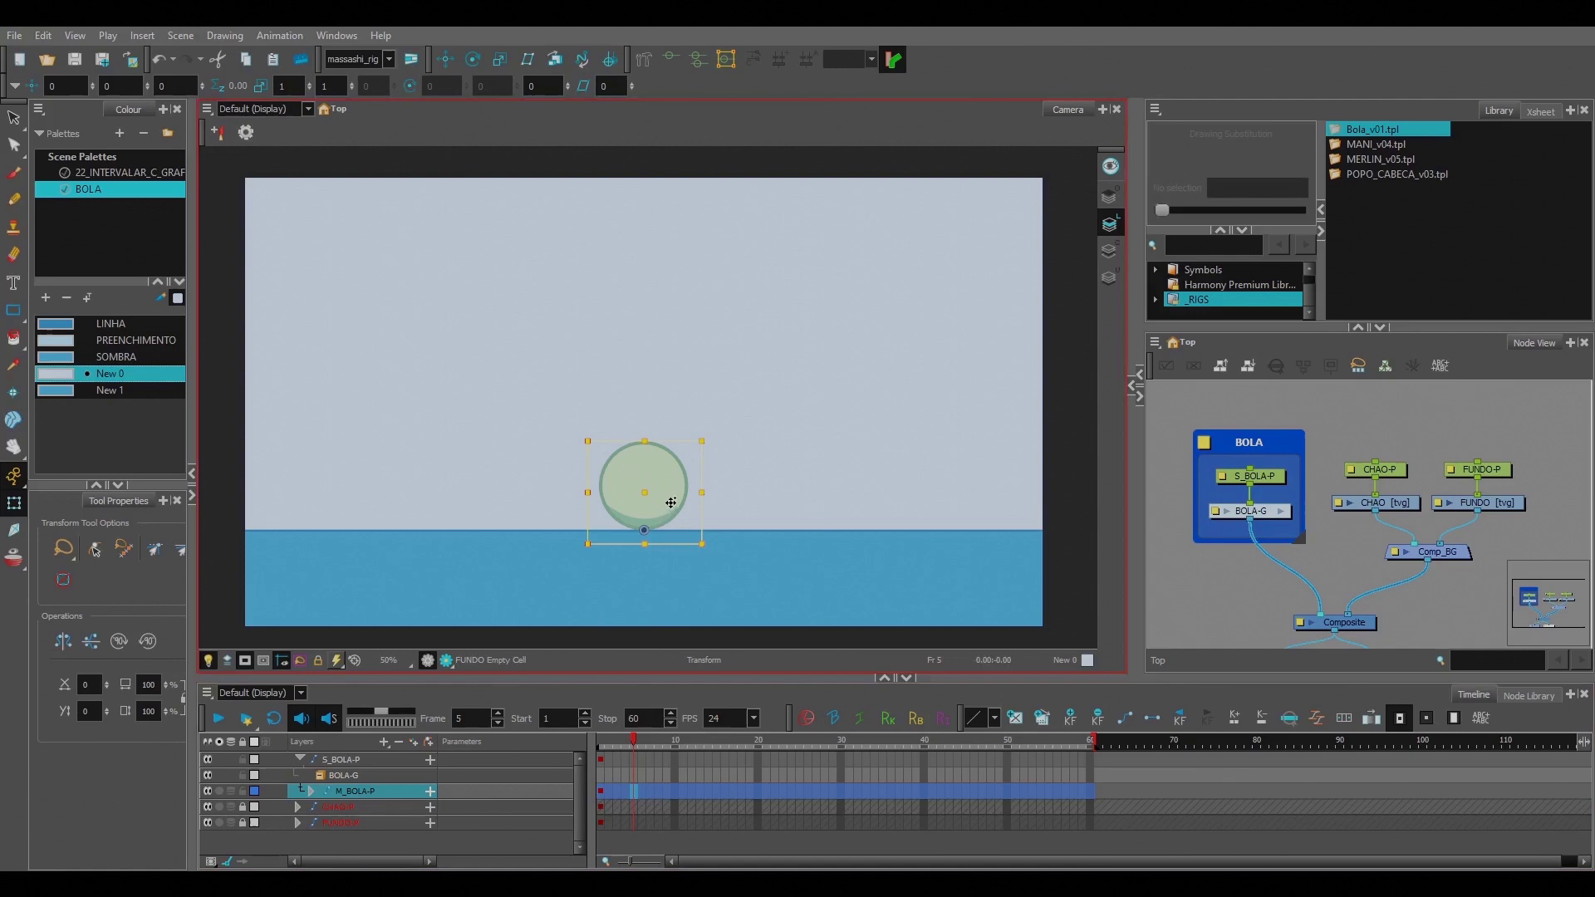
{"action": "scroll", "coordinate": [671, 502], "scroll_direction": "up", "scroll_amount": 1}
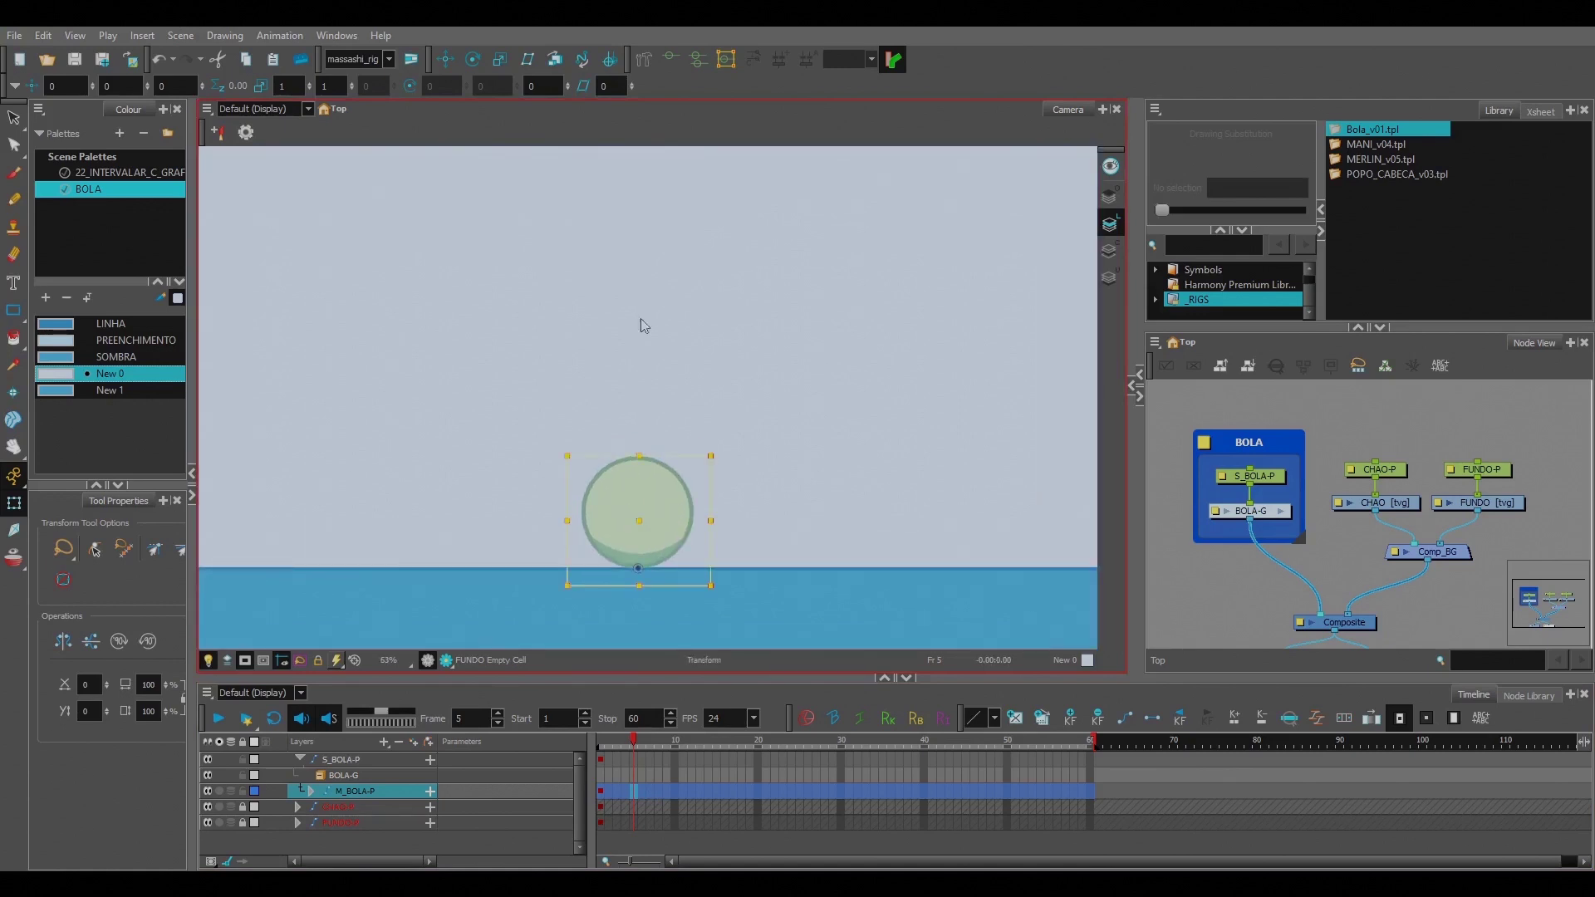
{"action": "left_click", "coordinate": [662, 506]}
{"action": "left_click", "coordinate": [297, 38]}
{"action": "left_click", "coordinate": [295, 39]}
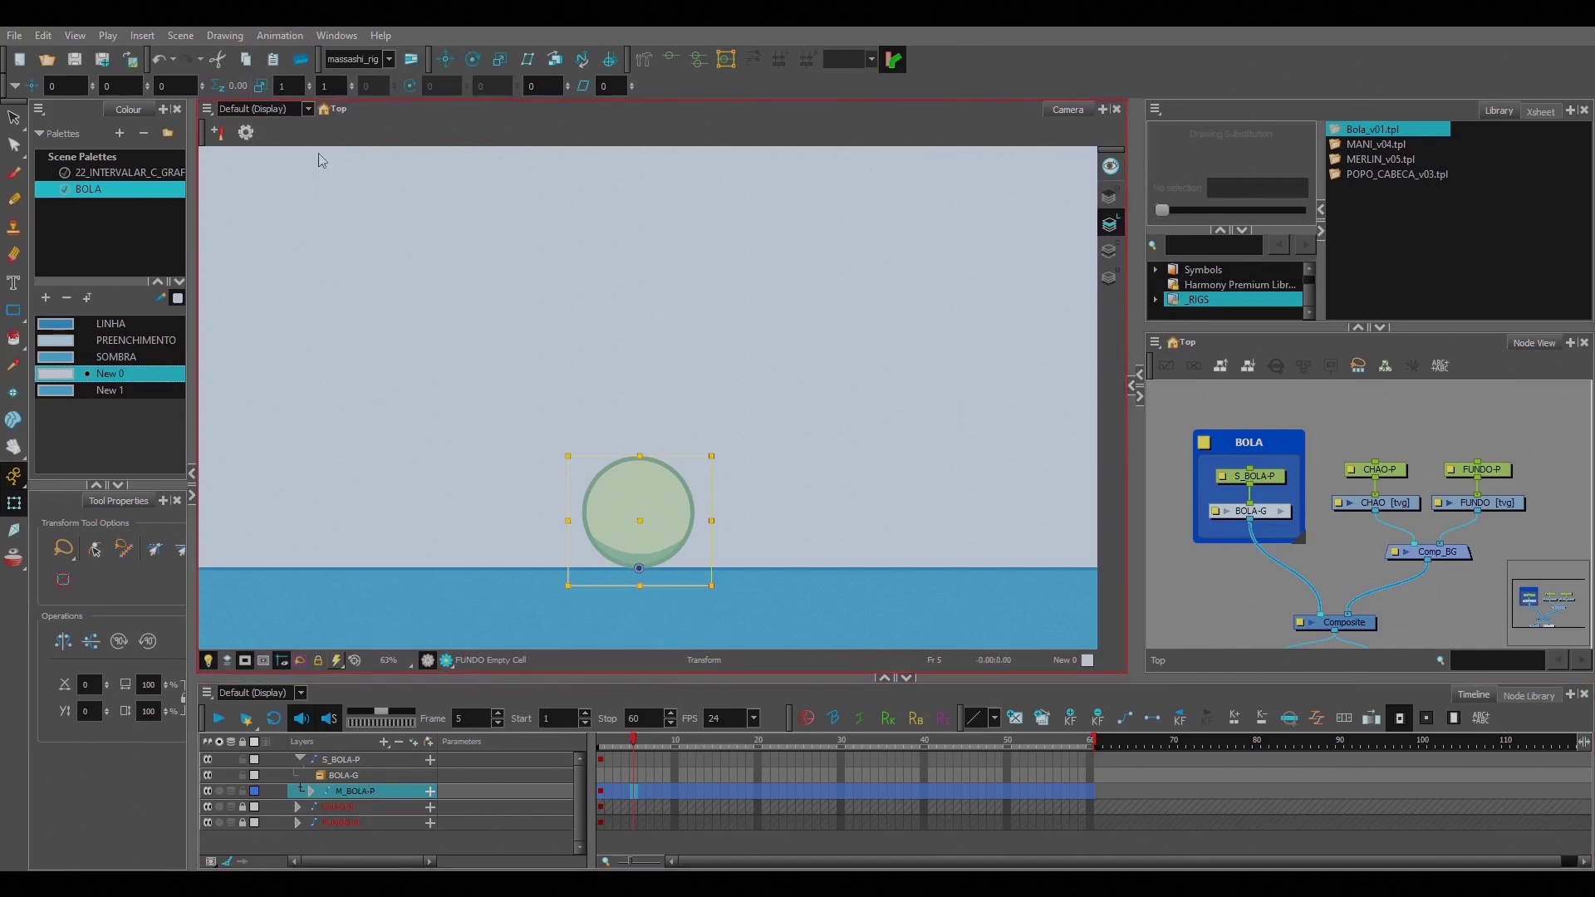
{"action": "left_click", "coordinate": [279, 35]}
{"action": "left_click", "coordinate": [279, 36]}
{"action": "scroll", "coordinate": [704, 621], "scroll_direction": "up", "scroll_amount": 1}
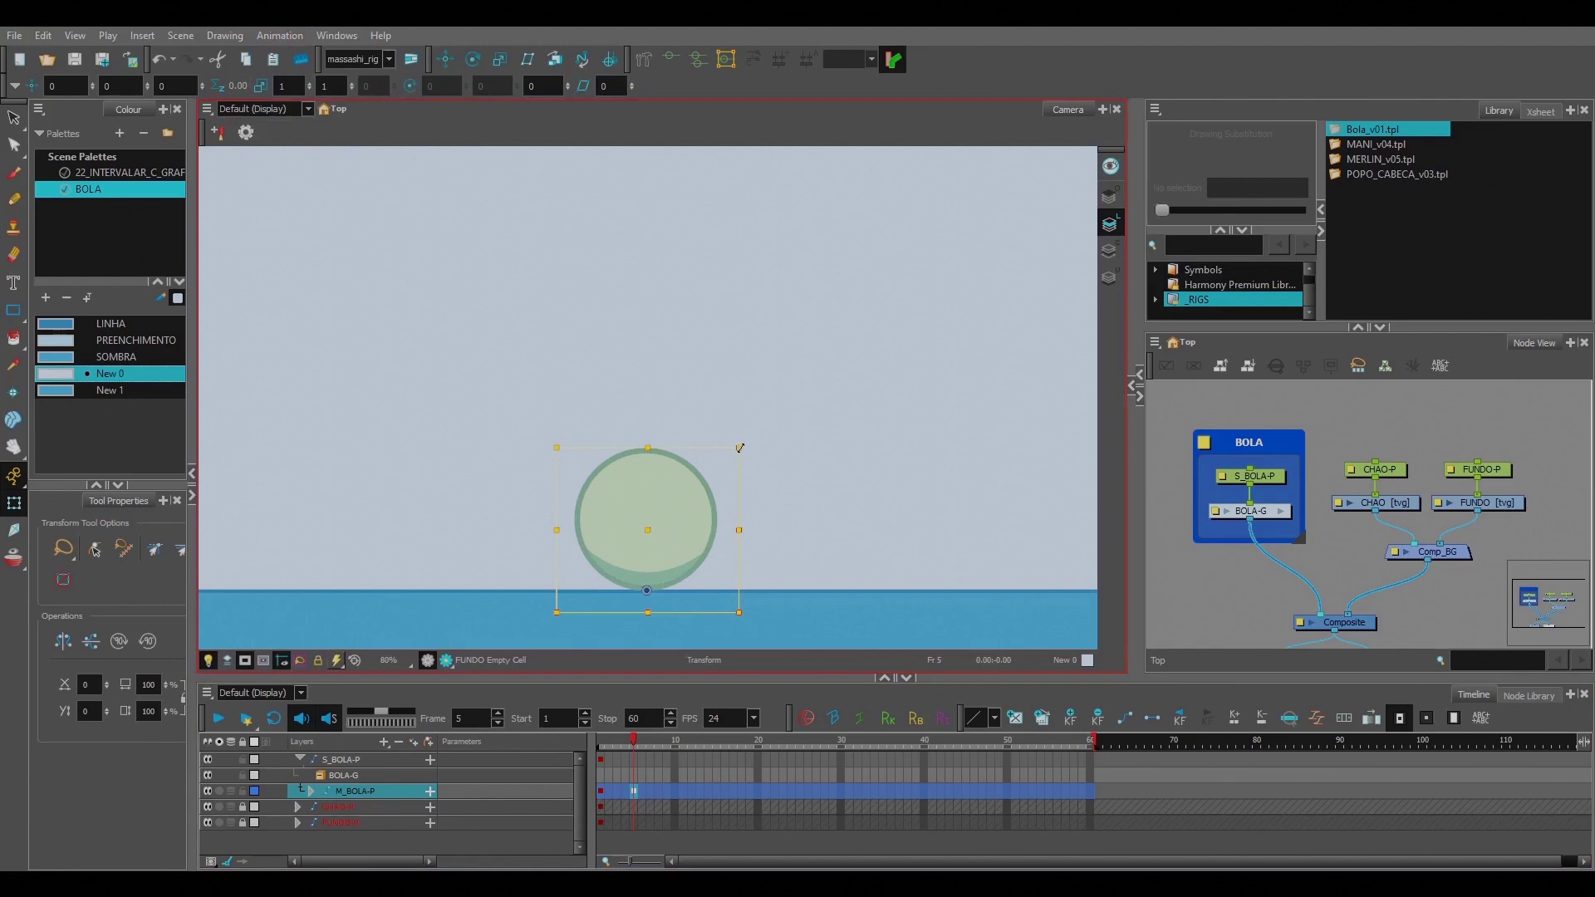
{"action": "left_click_drag", "start_coordinate": [739, 446], "coordinate": [742, 457]}
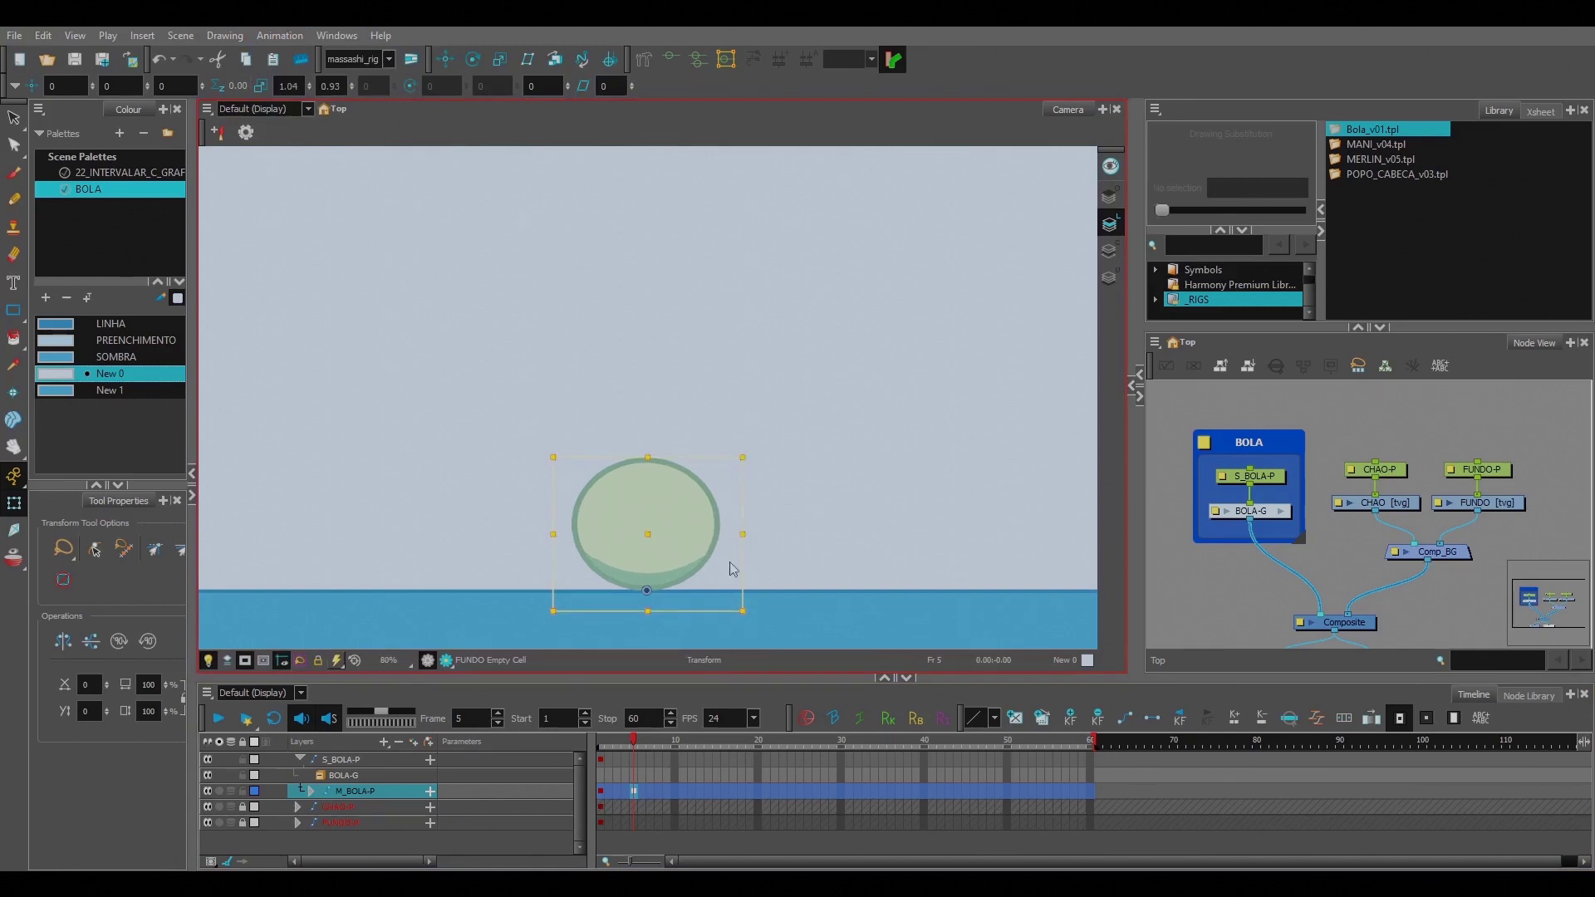
Step: Copy the ball's rest-pose keyframe from frame 1 to frame 24 of the M_BOLA-P layer
{"action": "left_click", "coordinate": [602, 795]}
{"action": "left_click_drag", "start_coordinate": [601, 797], "coordinate": [794, 799]}
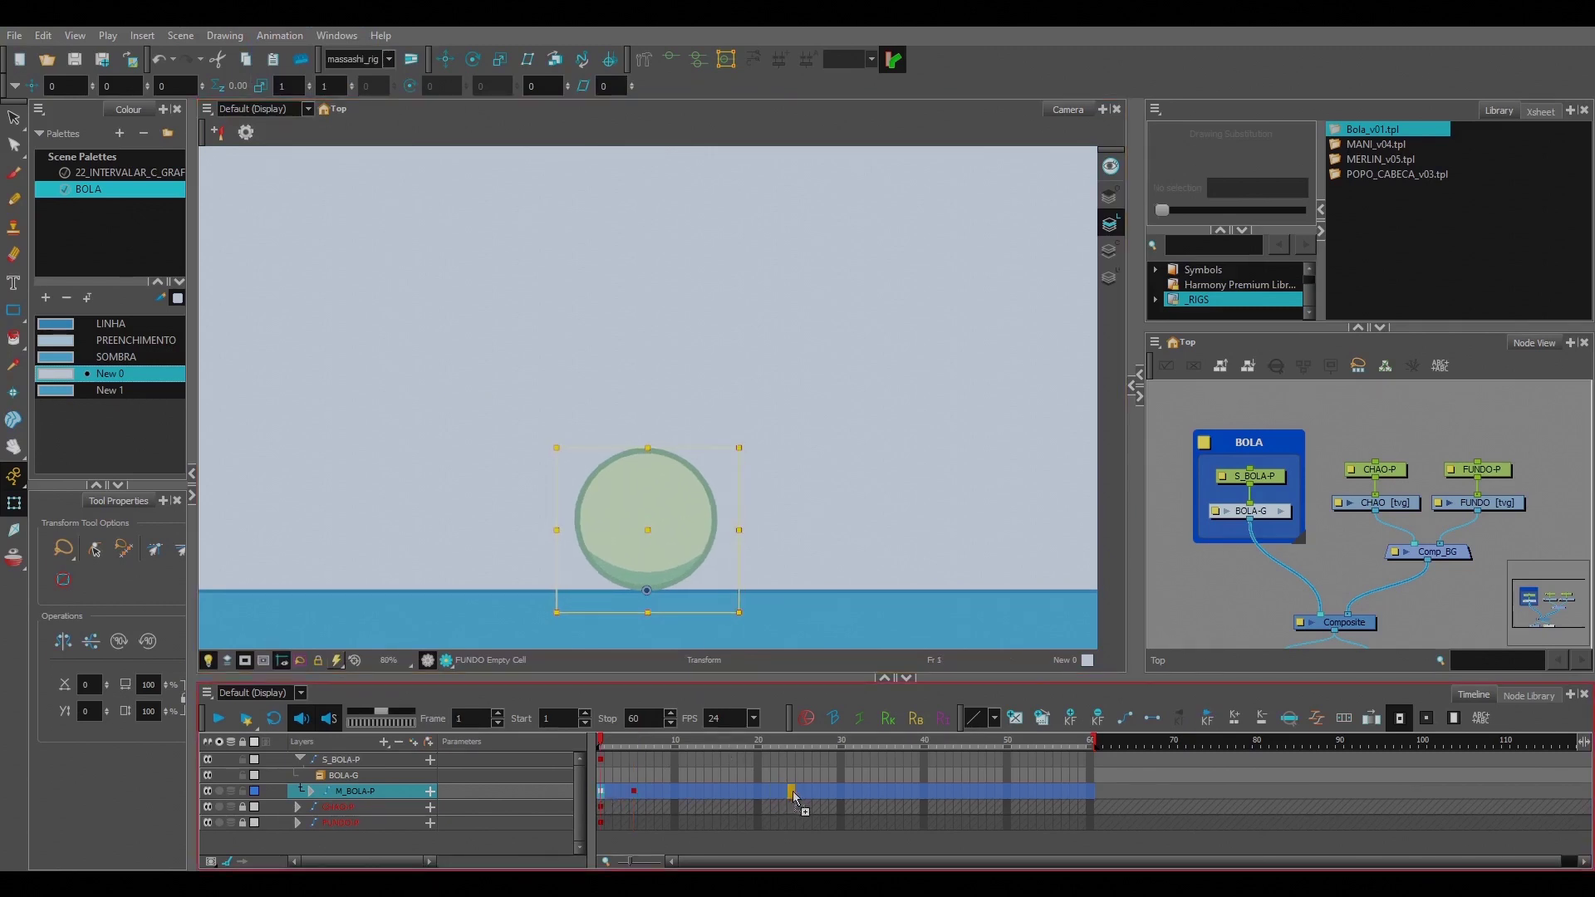
{"action": "key", "text": "apostrophe"}
{"action": "key", "text": "semicolon"}
Step: On frame 7, stretch the ball to about 0.94 wide and 1.04 high and compare it with the frame 5 squash
{"action": "key", "text": "period"}
{"action": "key", "text": "period"}
{"action": "key", "text": "period"}
{"action": "key", "text": "period"}
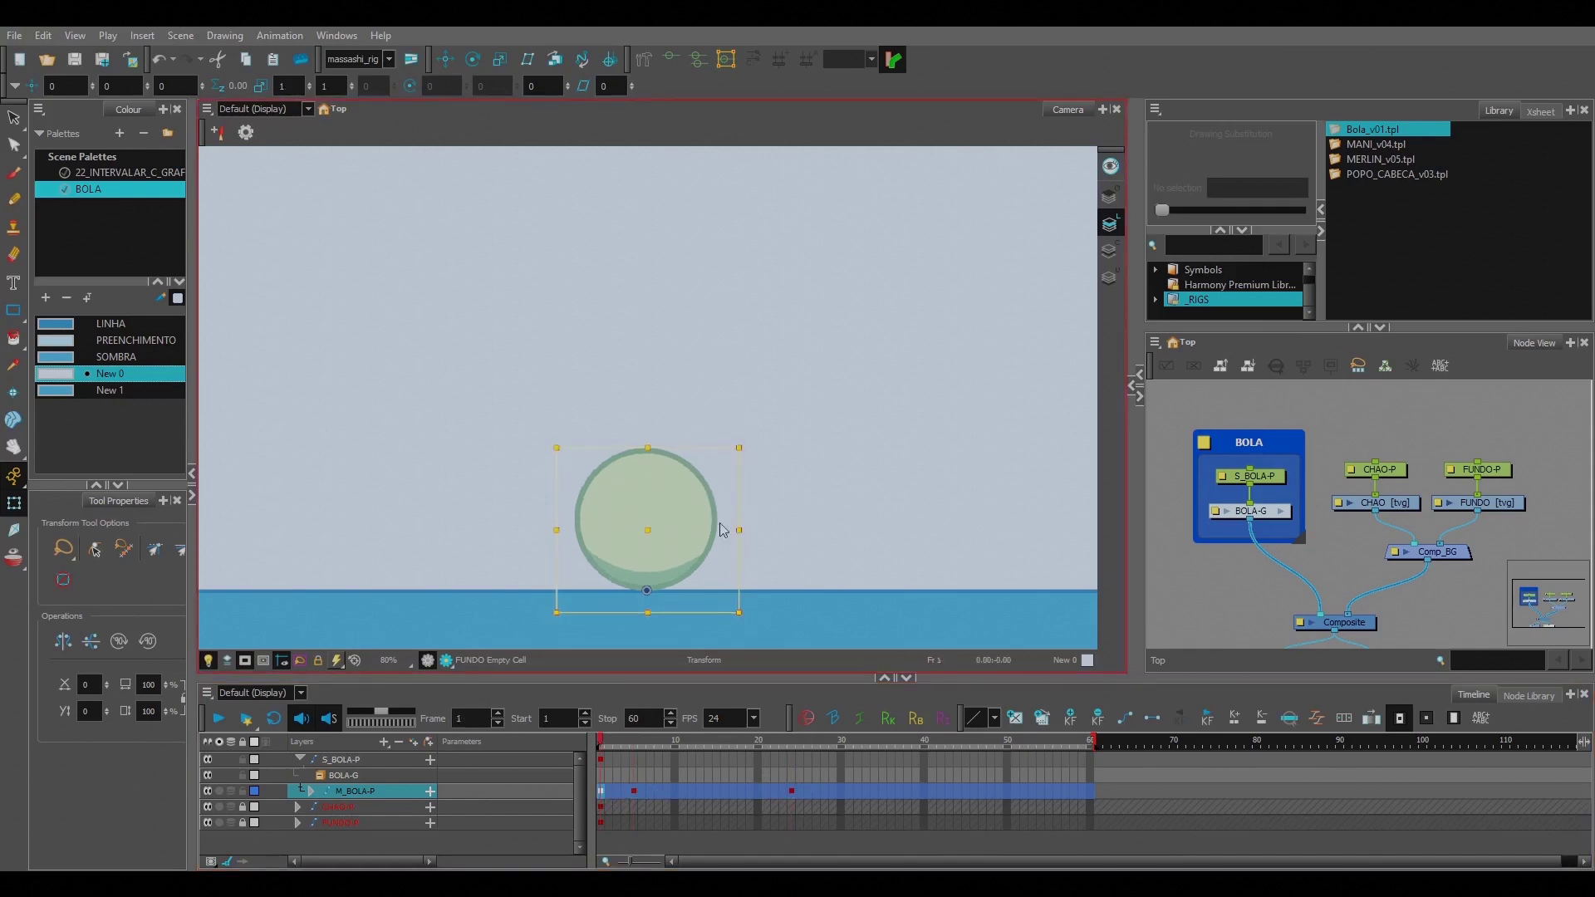
{"action": "left_click", "coordinate": [652, 795]}
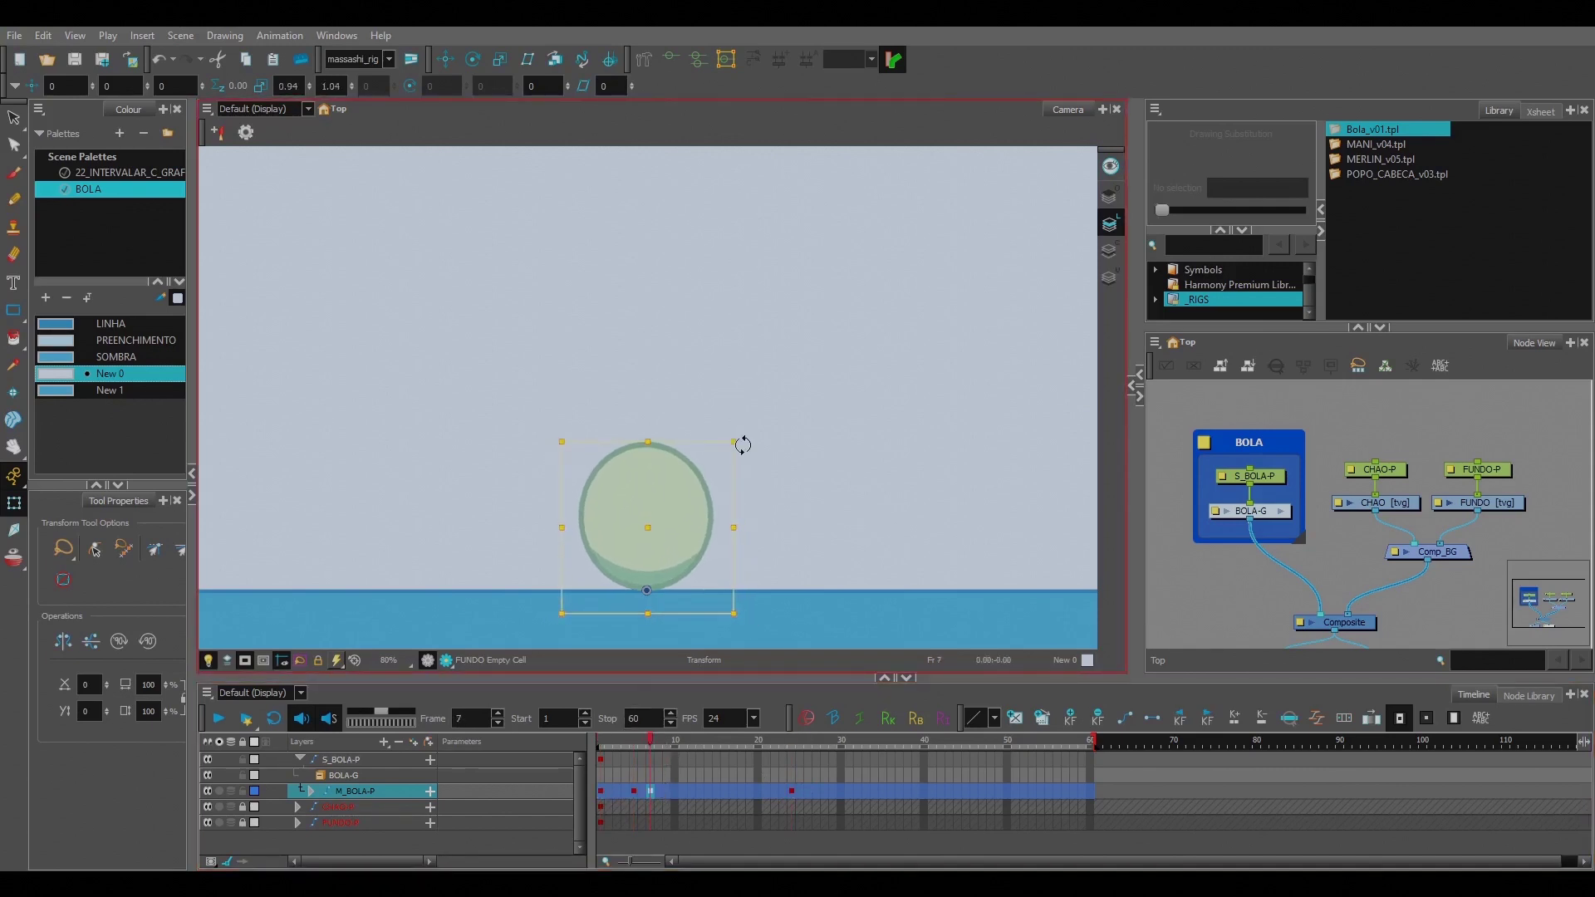
{"action": "key", "text": "comma"}
{"action": "key", "text": "comma"}
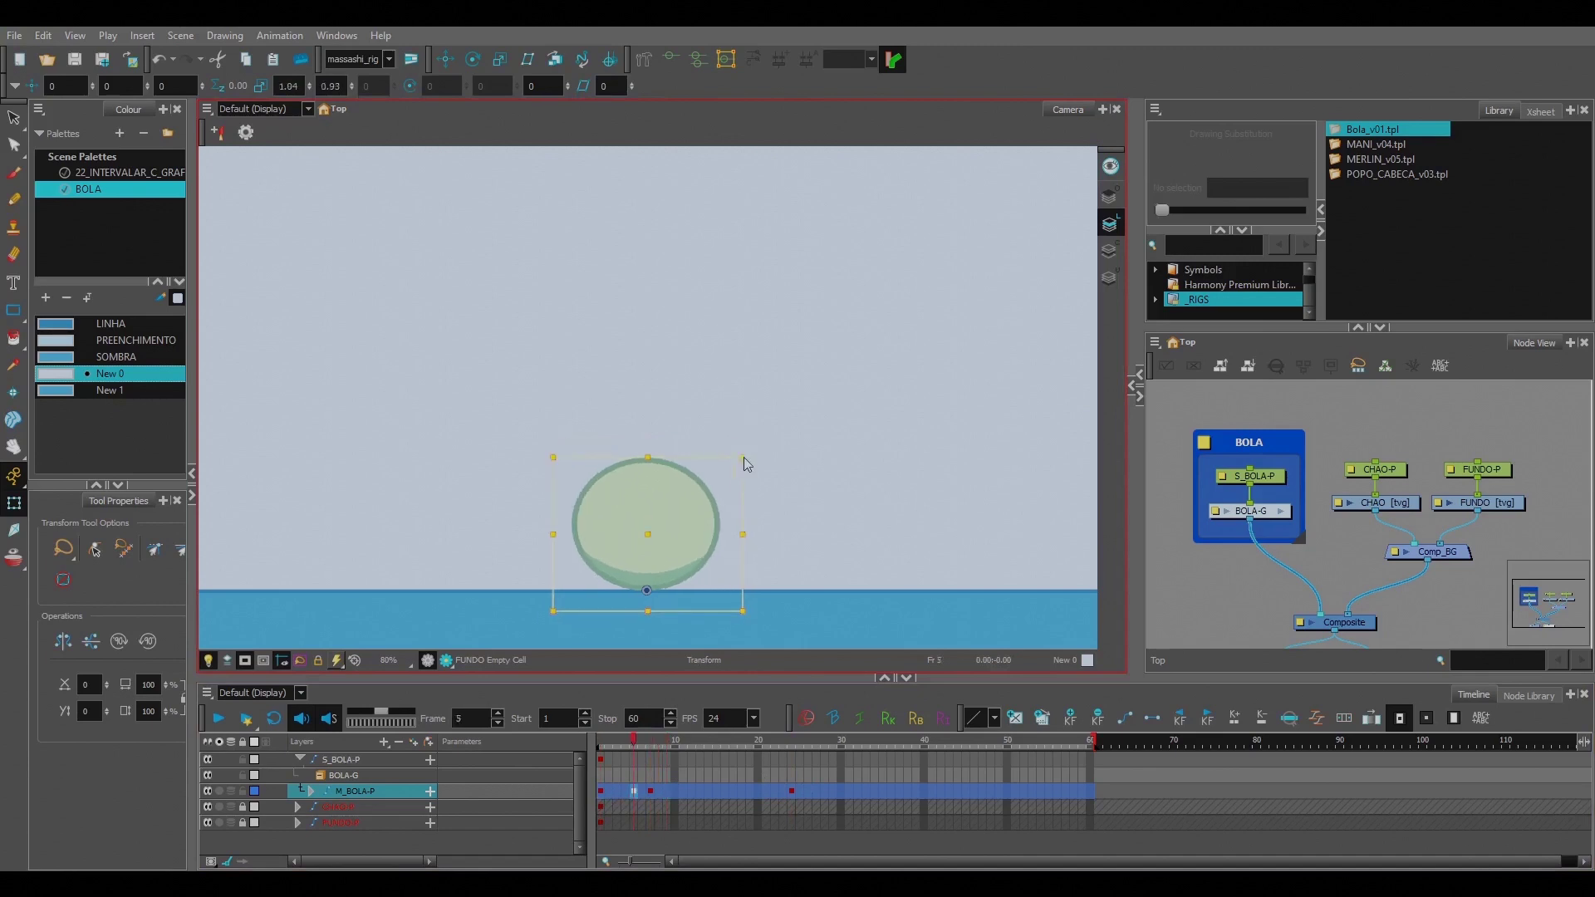
Step: Copy the frame 1 rest pose to frame 14 and raise the ball straight up to about 9.893 N
{"action": "left_click", "coordinate": [603, 793]}
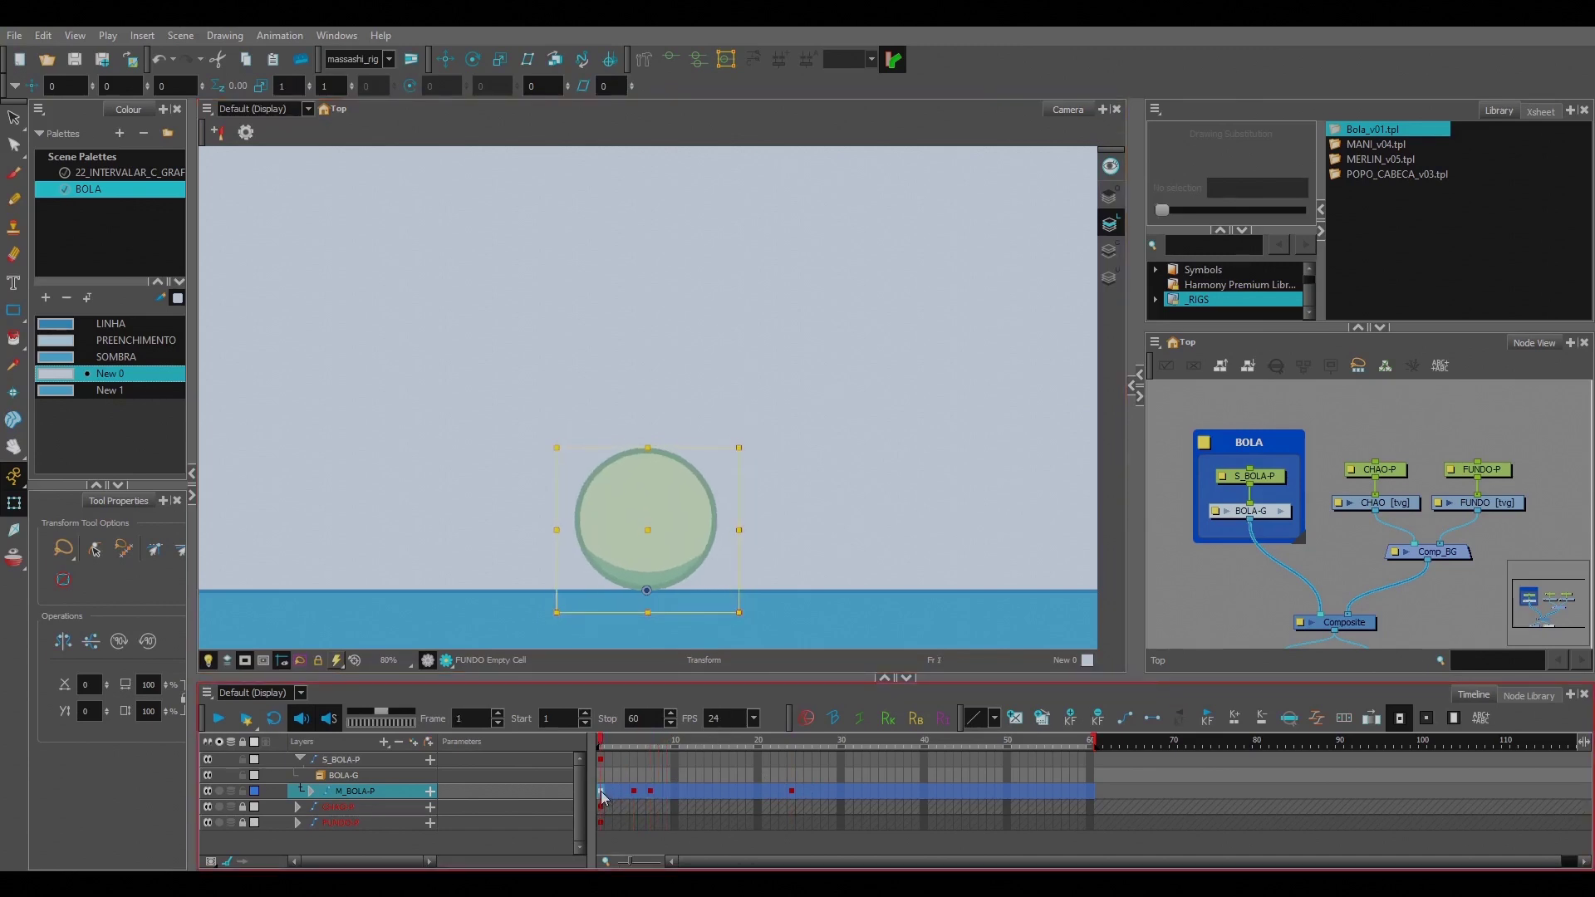
{"action": "left_click", "coordinate": [709, 790]}
{"action": "scroll", "coordinate": [709, 479], "scroll_direction": "down", "scroll_amount": 2}
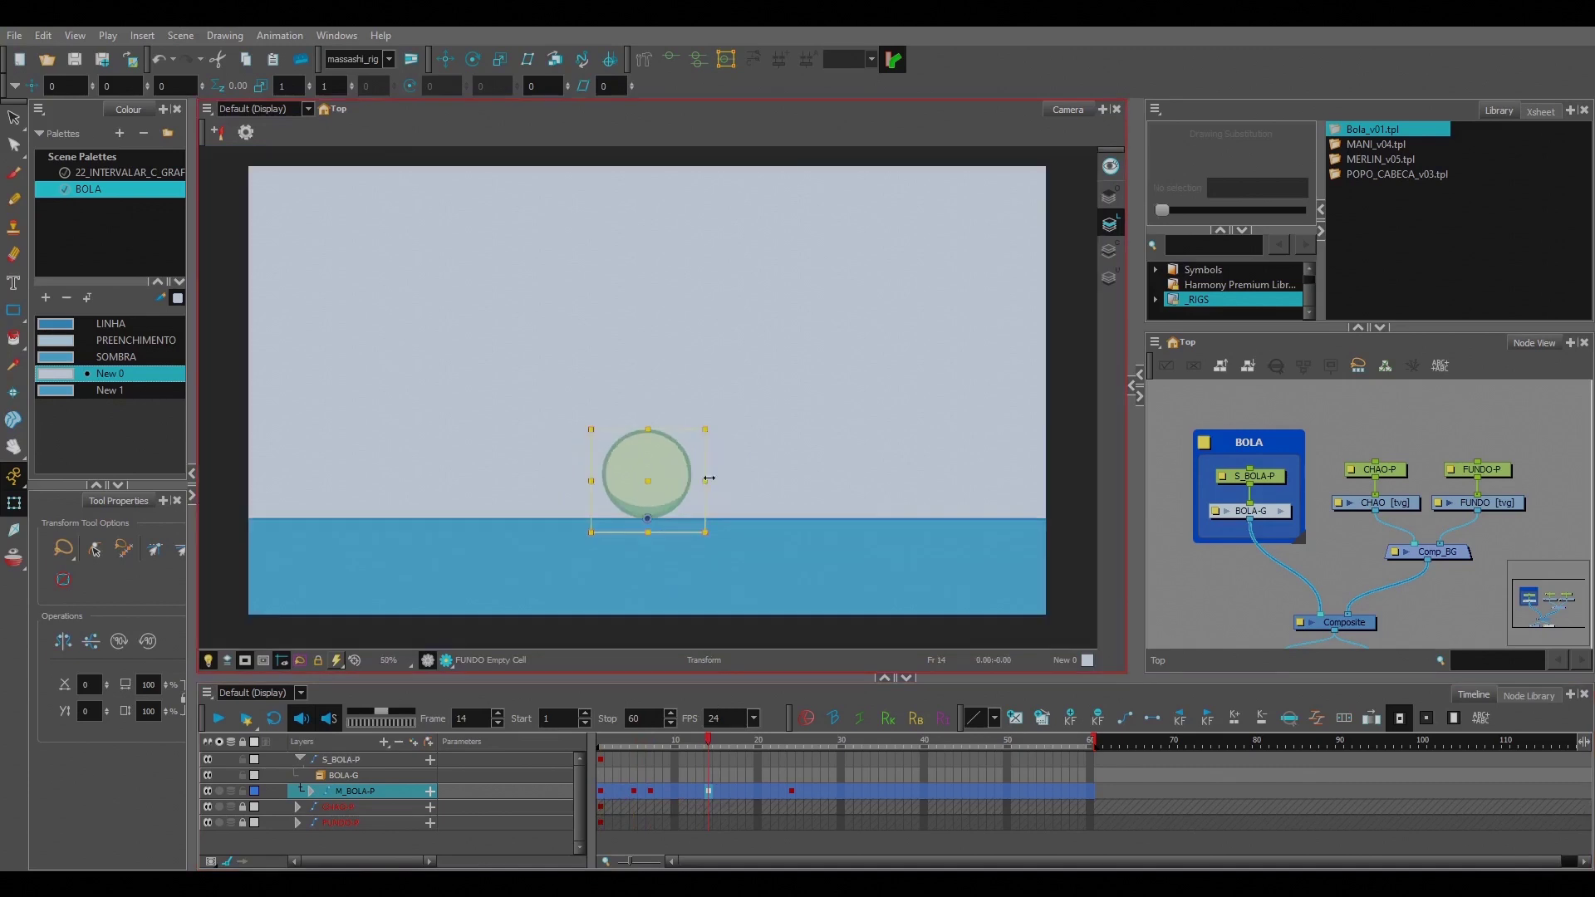
{"action": "left_click_drag", "start_coordinate": [708, 479], "coordinate": [670, 337]}
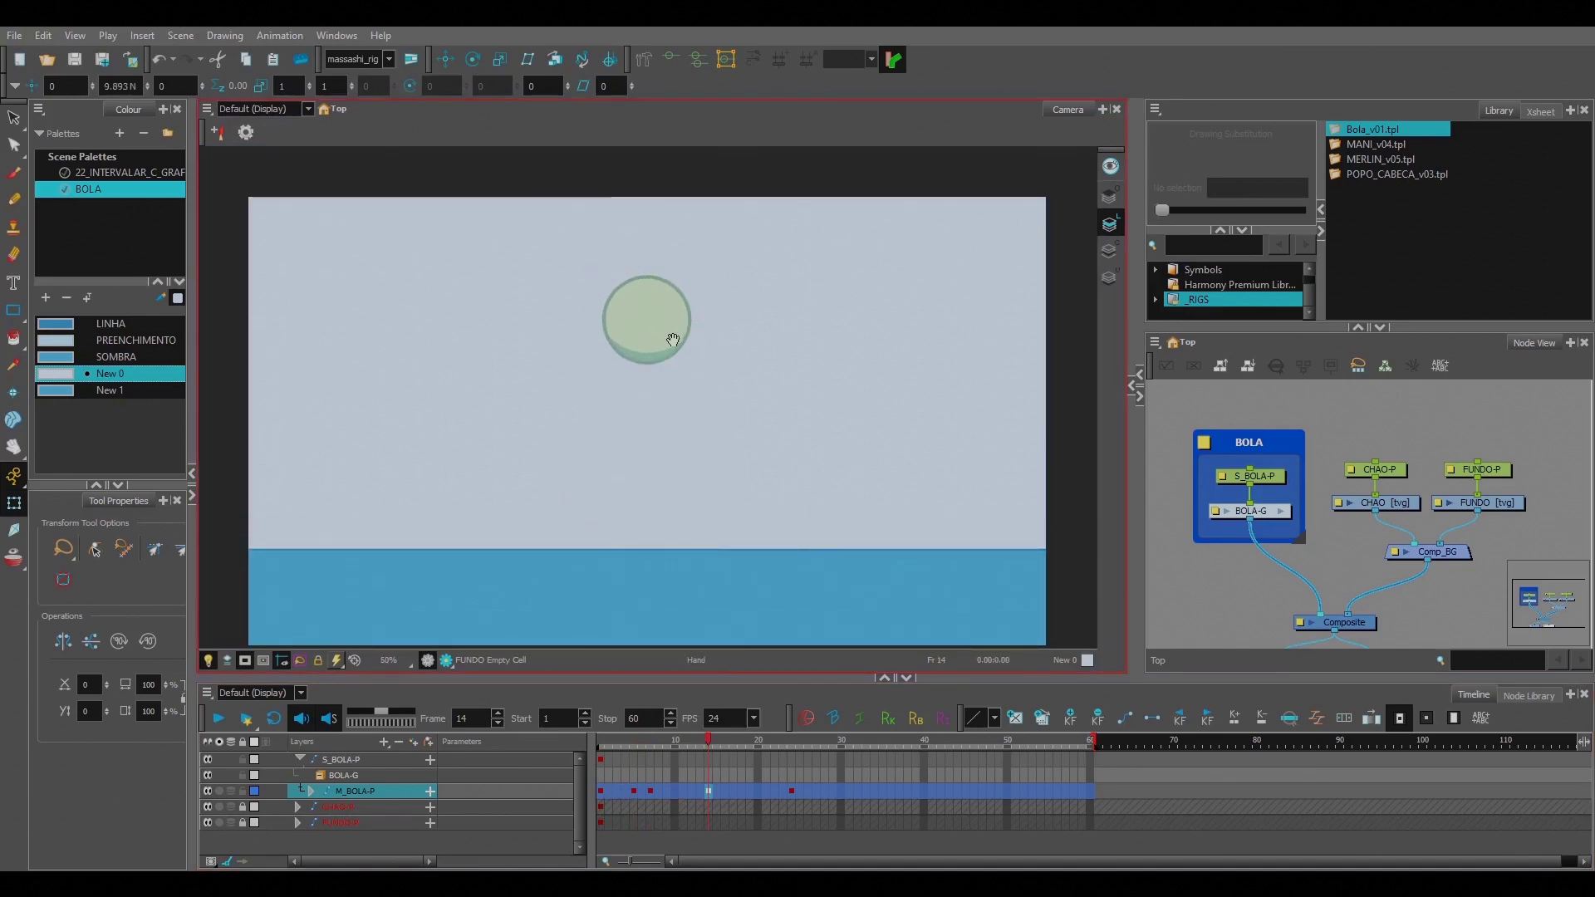
{"action": "key", "text": "ctrl+z"}
Step: Copy the stretch keyframe from frame 7 to frame 20 and the squash keyframe from frame 5 to frame 22
{"action": "left_click", "coordinate": [653, 793]}
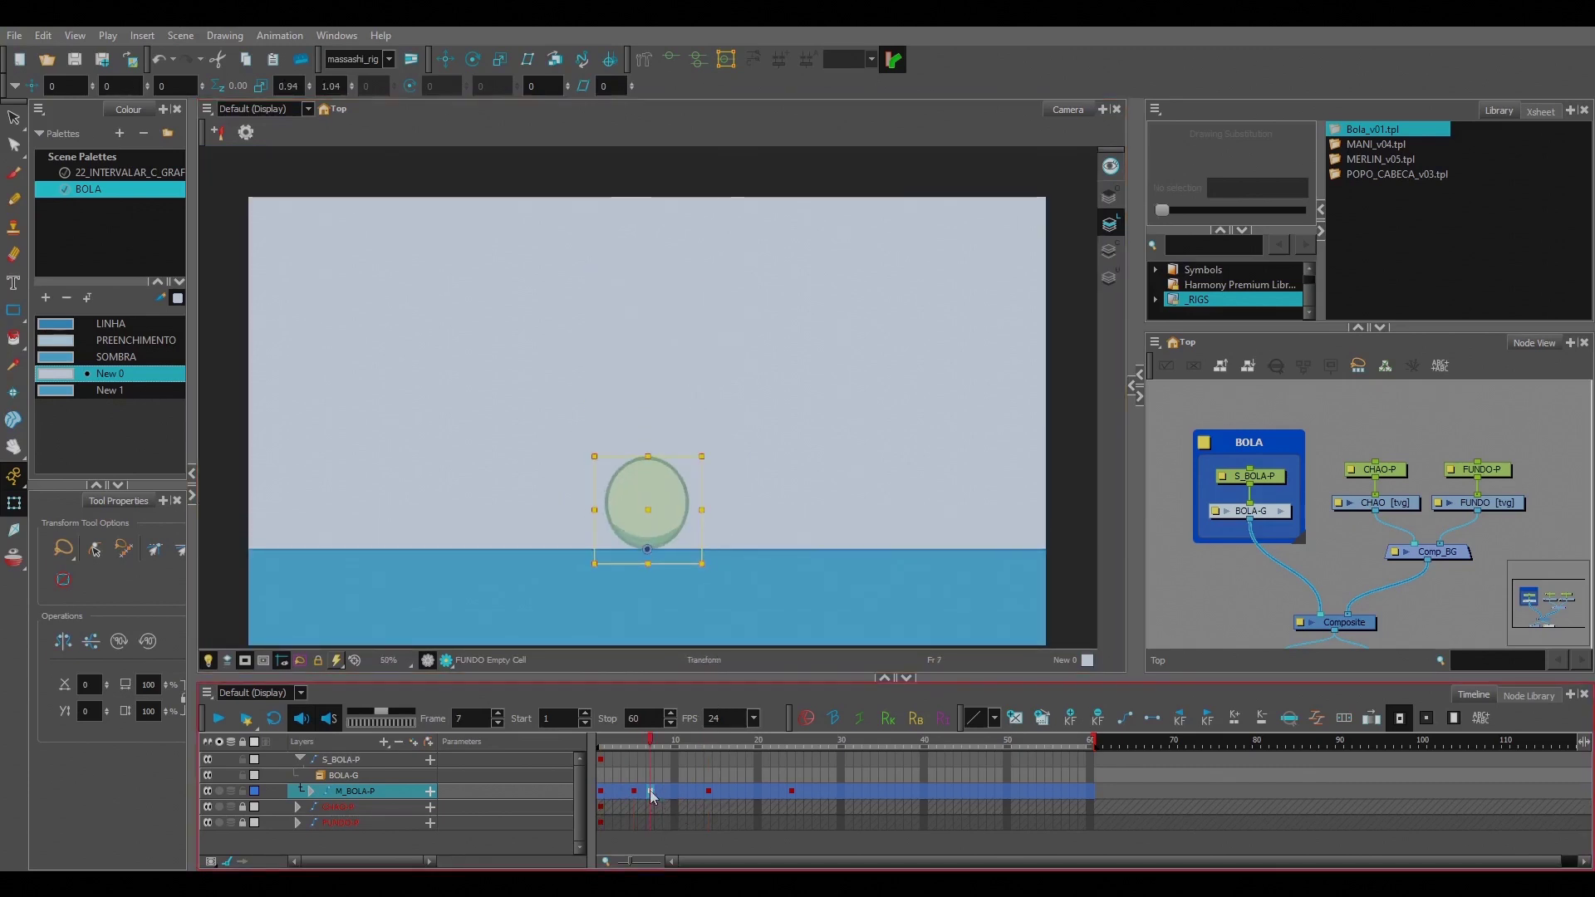
{"action": "left_click_drag", "start_coordinate": [653, 794], "coordinate": [758, 793]}
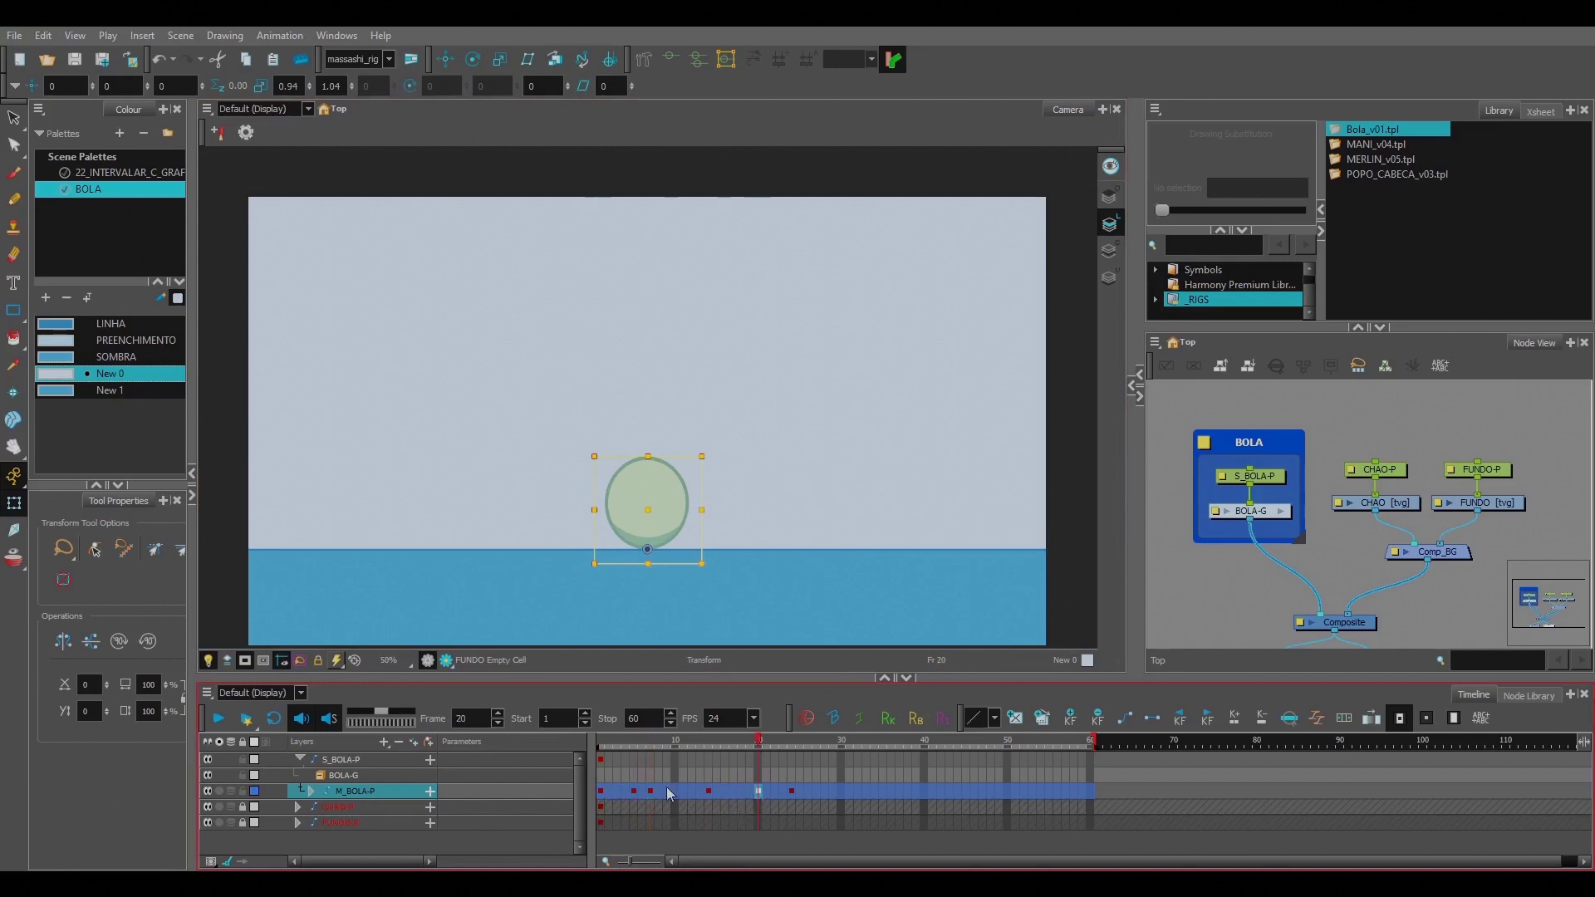
{"action": "left_click", "coordinate": [634, 790]}
{"action": "left_click", "coordinate": [775, 792]}
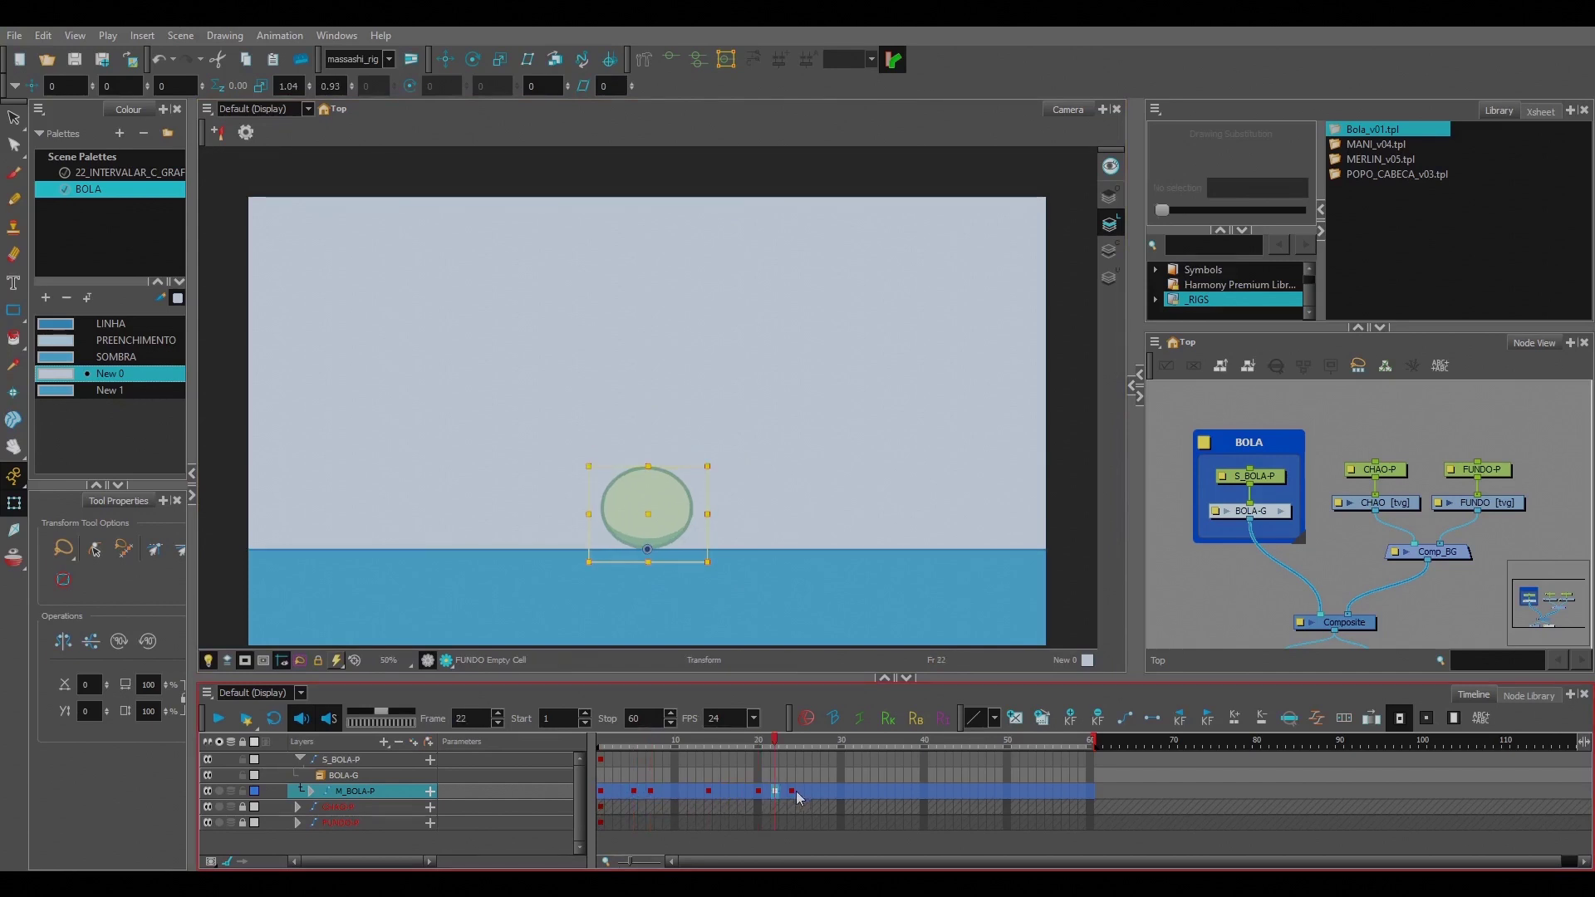
Step: Move the frame 24 rest keyframe to frame 26 and add another rest-pose keyframe on frame 32
{"action": "left_click", "coordinate": [792, 793]}
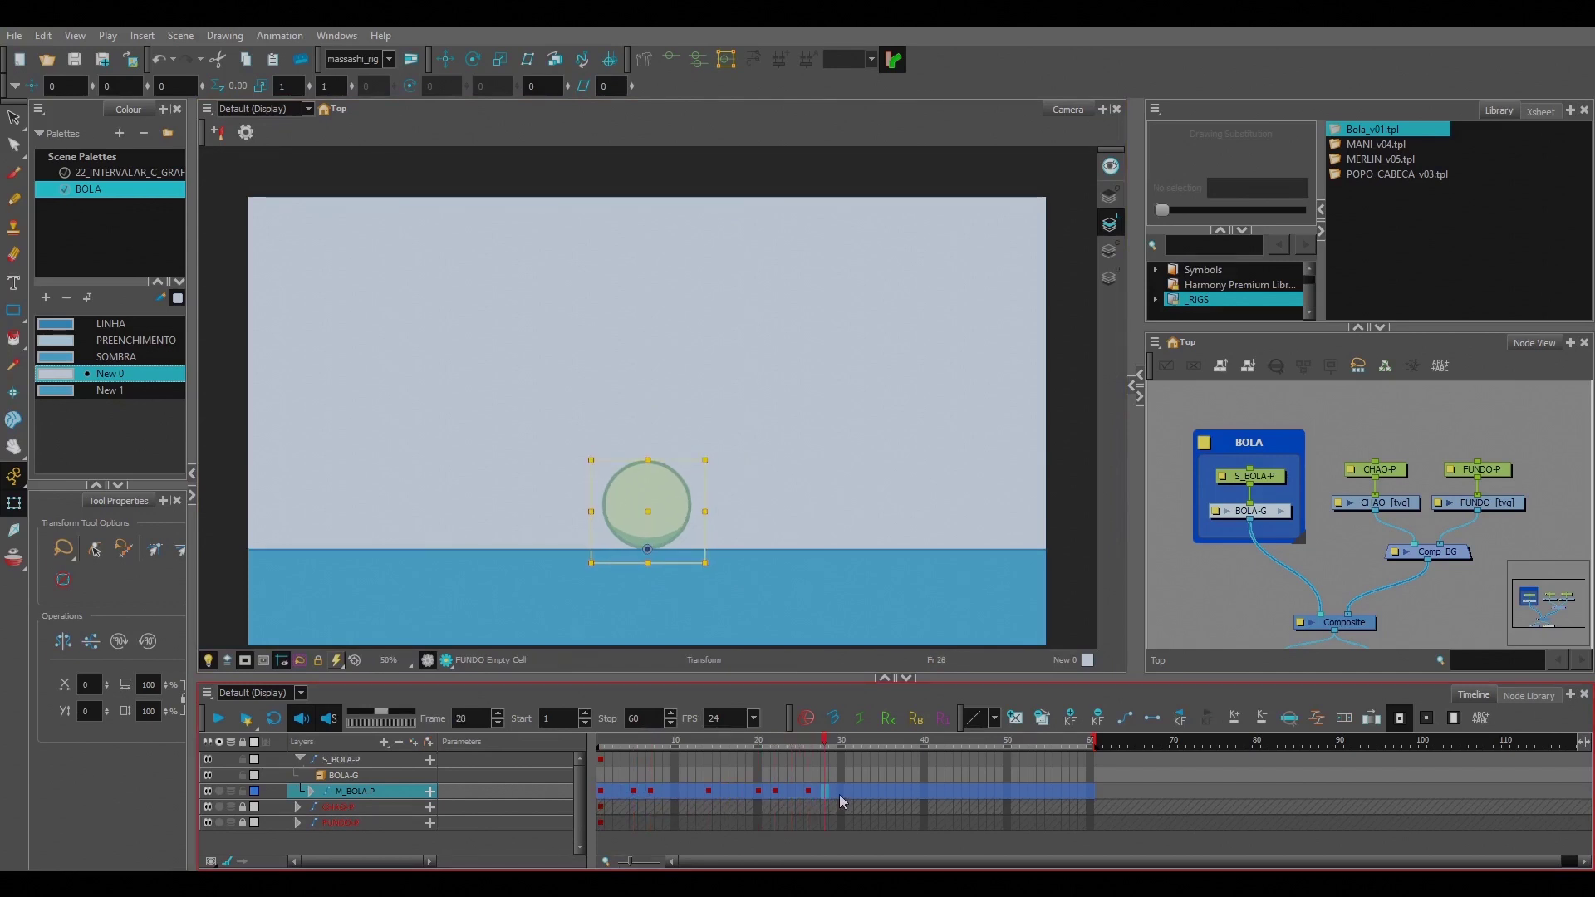
{"action": "left_click", "coordinate": [858, 792]}
Step: On frame 26, stretch the ball slightly to a scale of about 0.99 wide and 1.01 high
{"action": "left_click", "coordinate": [808, 791]}
{"action": "scroll", "coordinate": [702, 392], "scroll_direction": "up", "scroll_amount": 5}
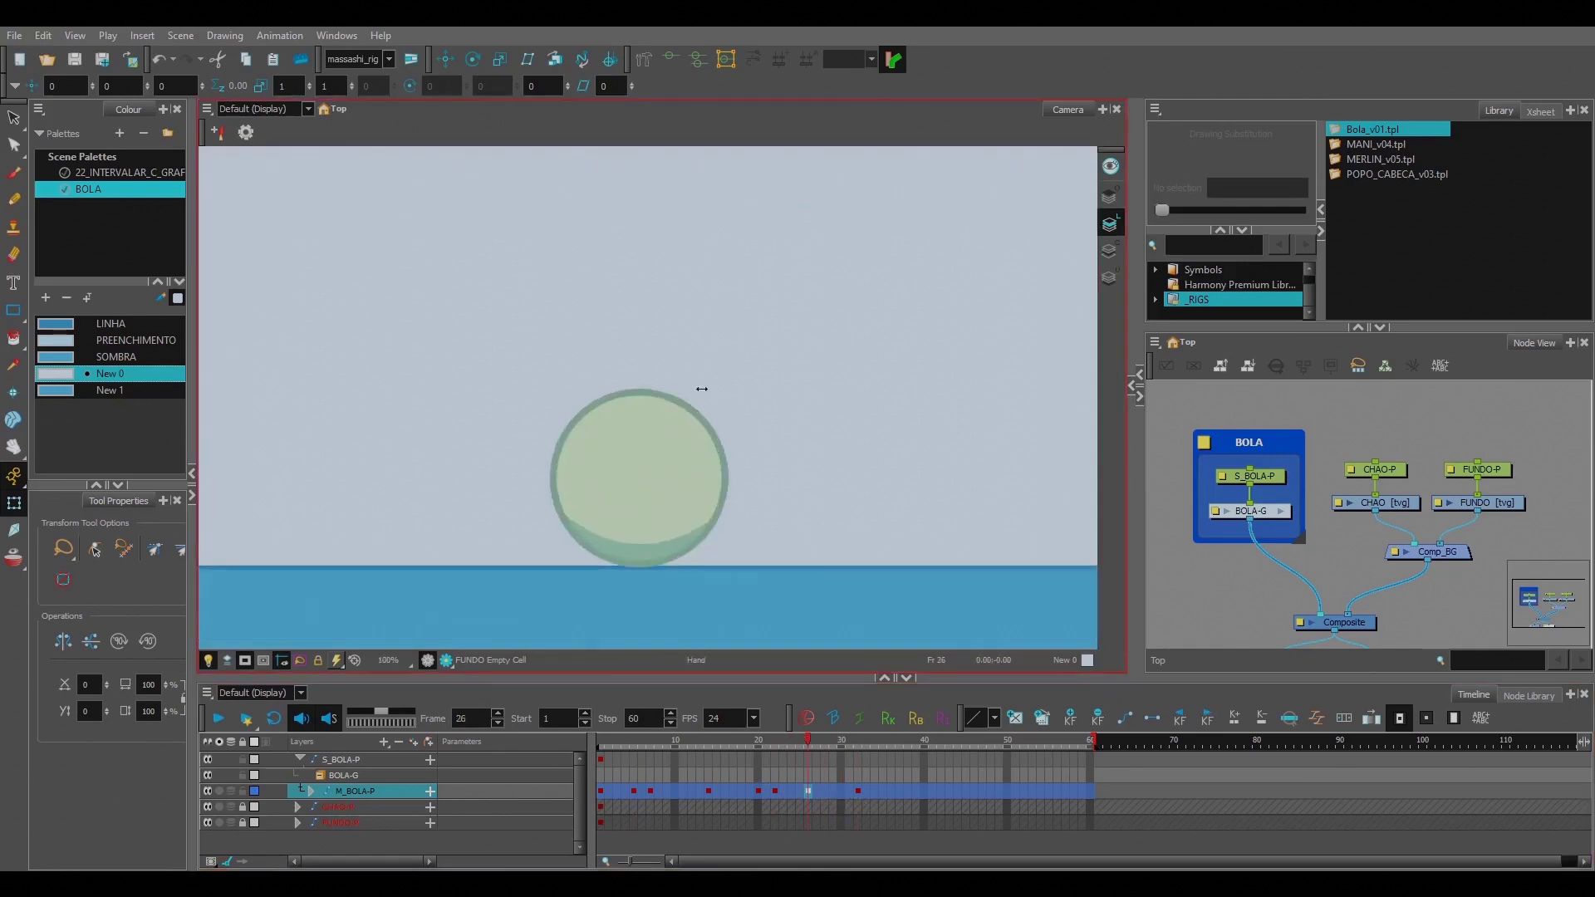
{"action": "left_click_drag", "start_coordinate": [813, 345], "coordinate": [812, 342]}
{"action": "key", "text": "ctrl+z"}
{"action": "scroll", "coordinate": [788, 388], "scroll_direction": "down", "scroll_amount": 2}
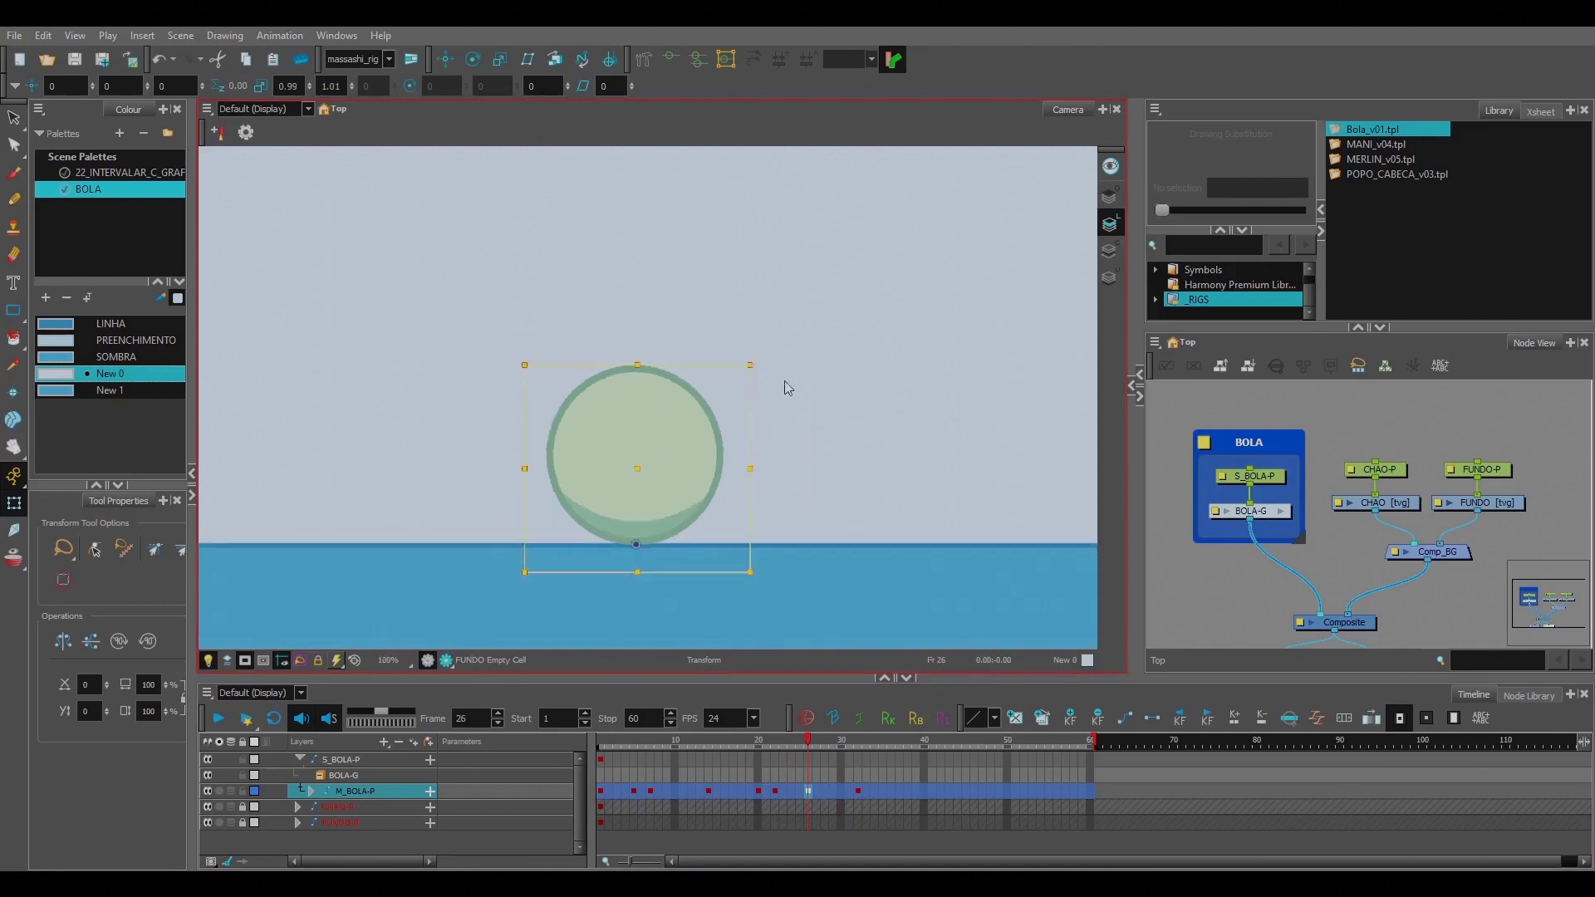
Step: Deselect the ball and review its squash, stretch and jump poses across the timeline
{"action": "scroll", "coordinate": [788, 388], "scroll_direction": "down", "scroll_amount": 2}
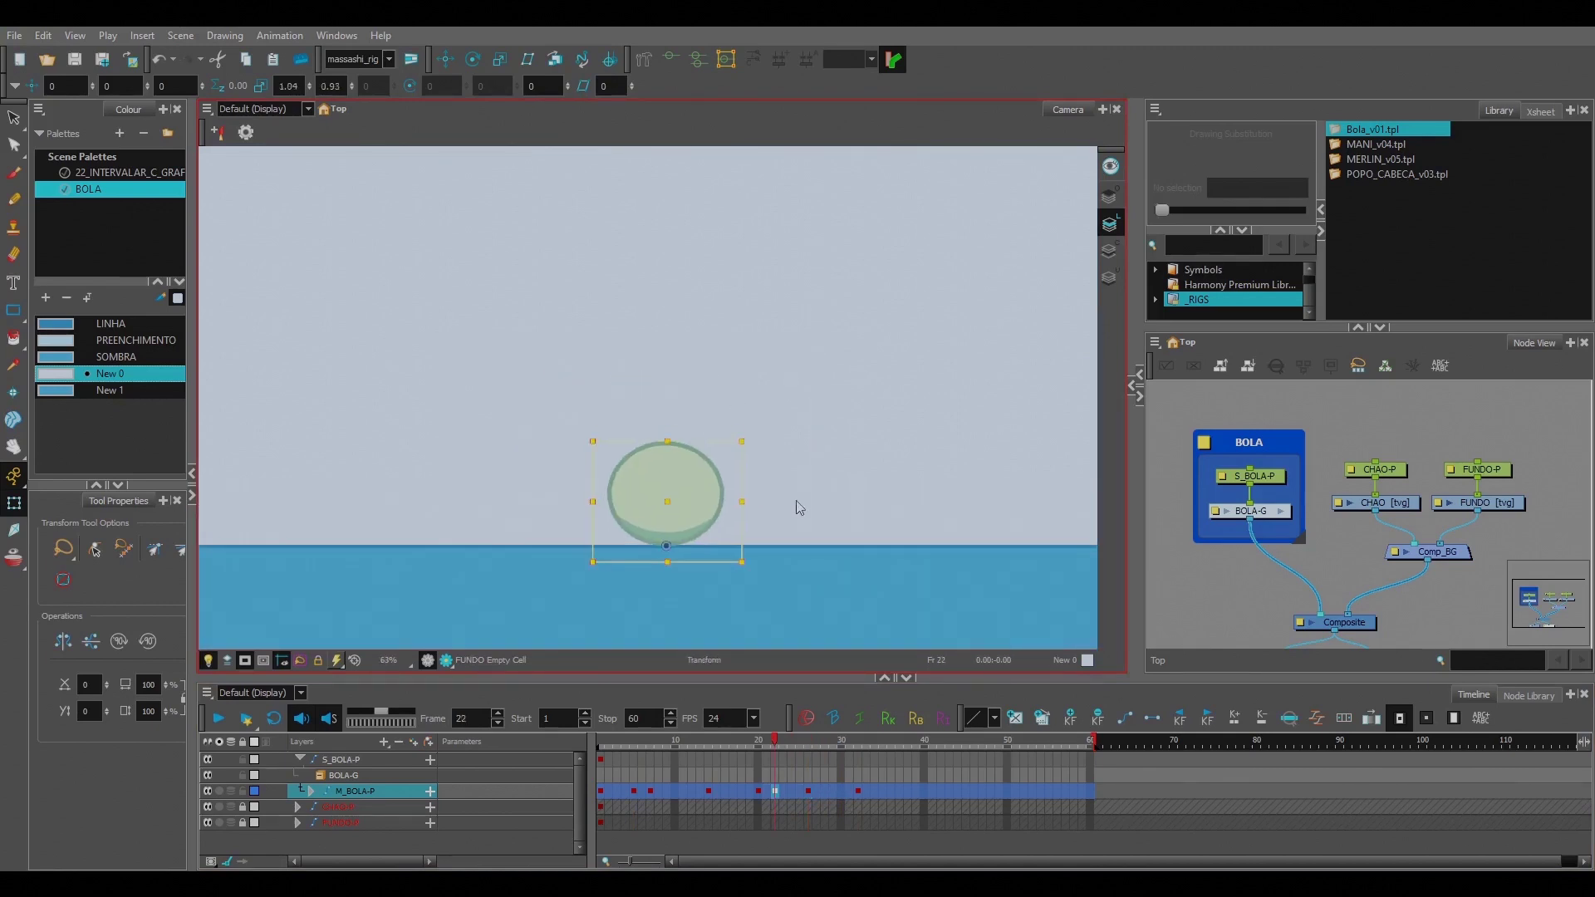
{"action": "scroll", "coordinate": [757, 418], "scroll_direction": "down", "scroll_amount": 2}
{"action": "left_click_drag", "start_coordinate": [756, 436], "coordinate": [736, 479]}
{"action": "scroll", "coordinate": [752, 501], "scroll_direction": "up", "scroll_amount": 1}
{"action": "left_click", "coordinate": [746, 593]}
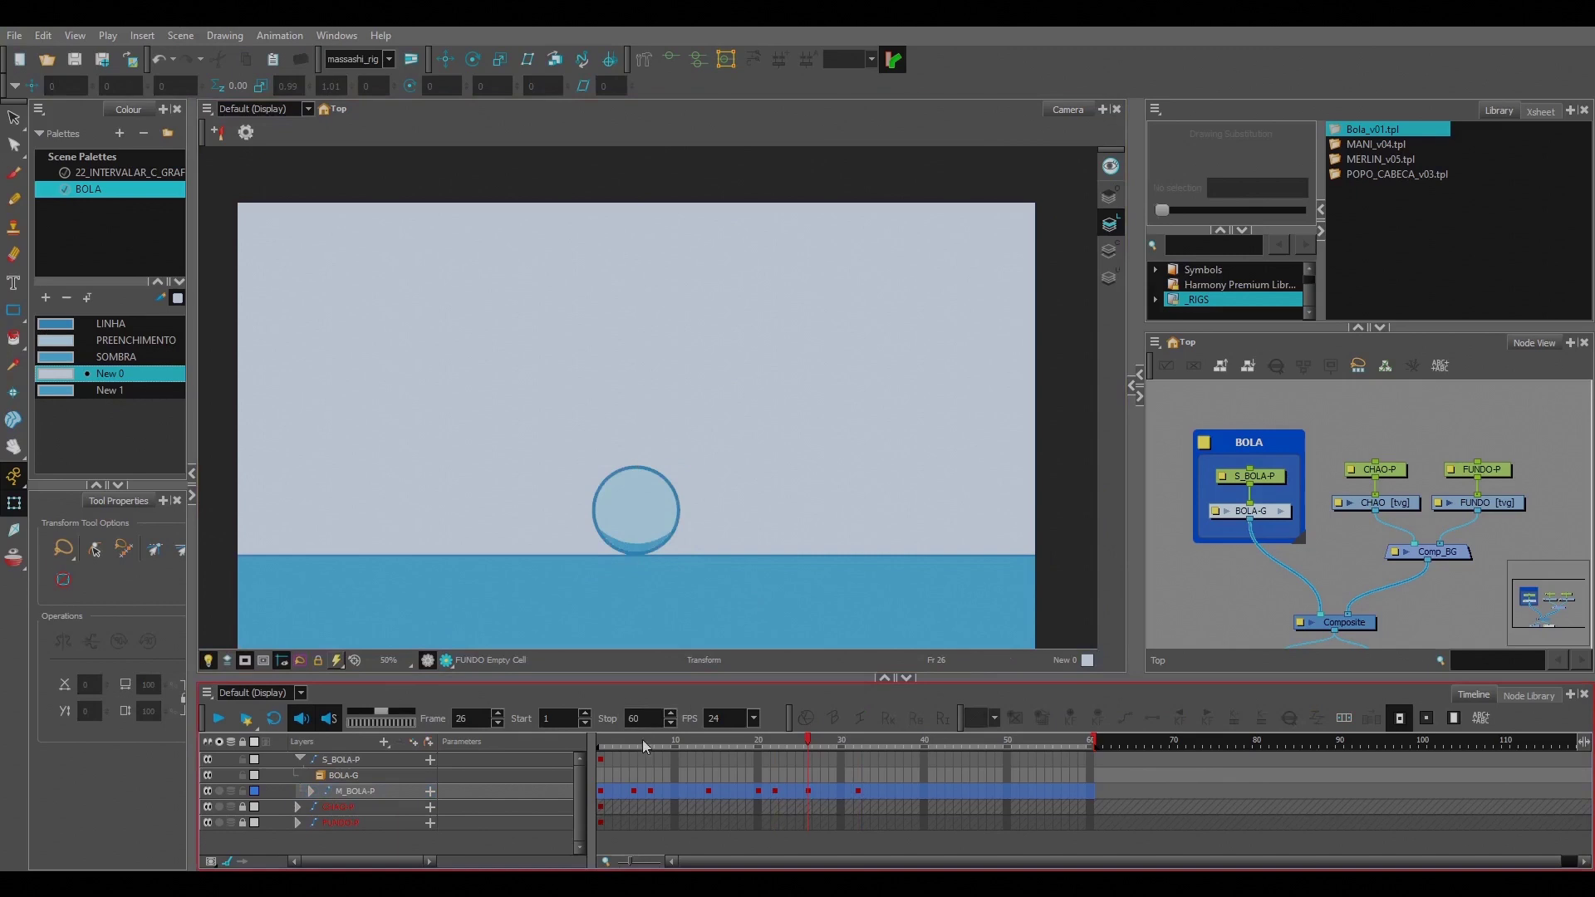
{"action": "key", "text": "Return"}
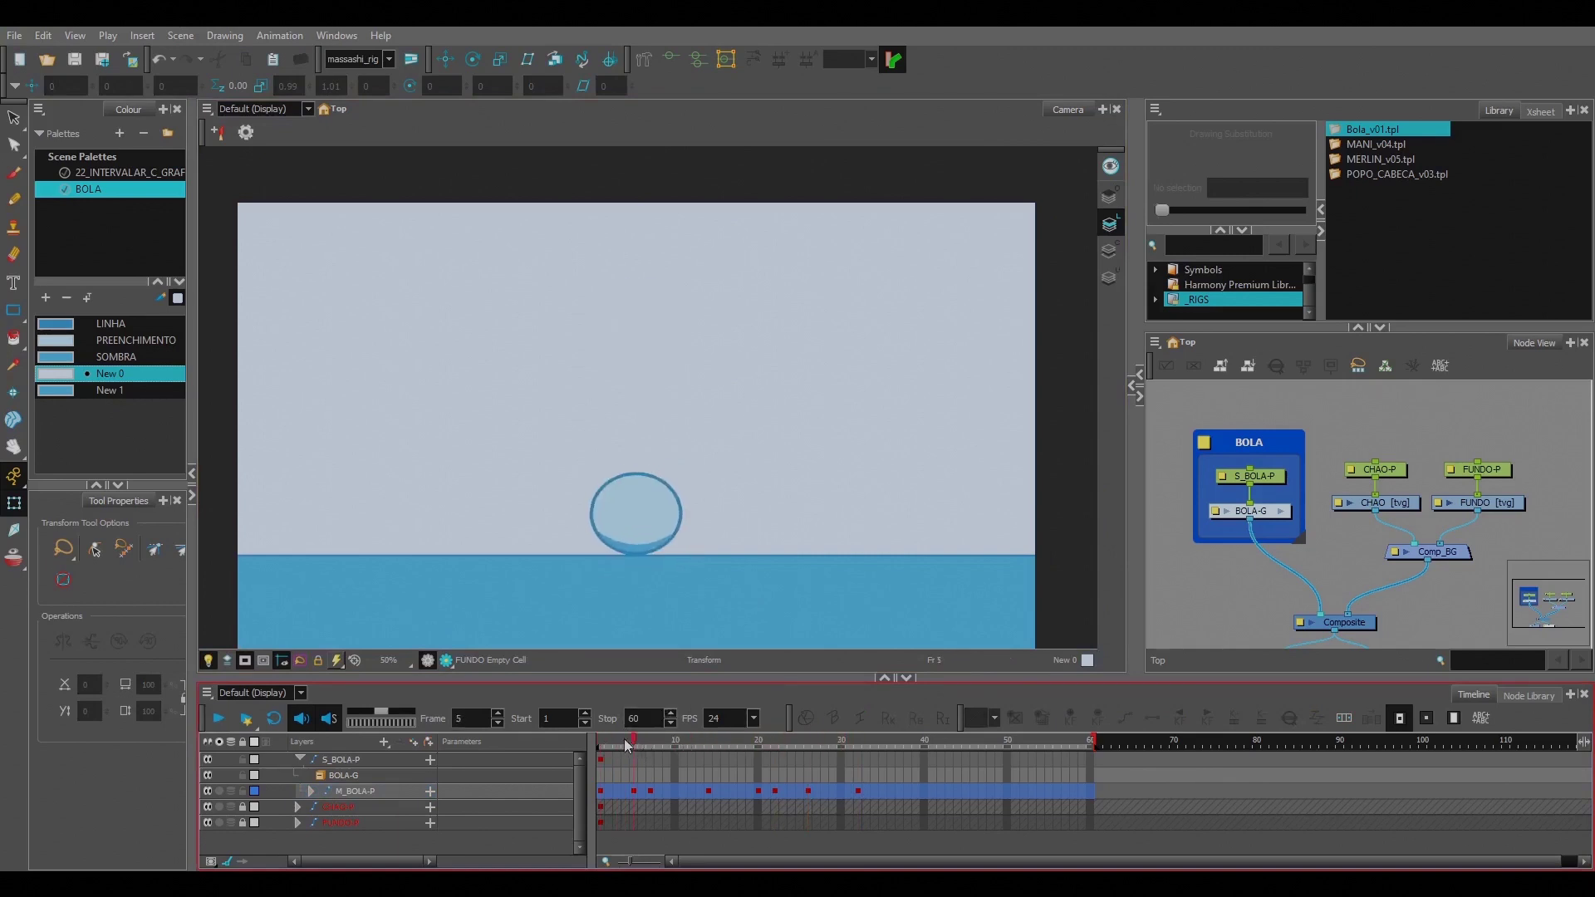
{"action": "left_click", "coordinate": [652, 740]}
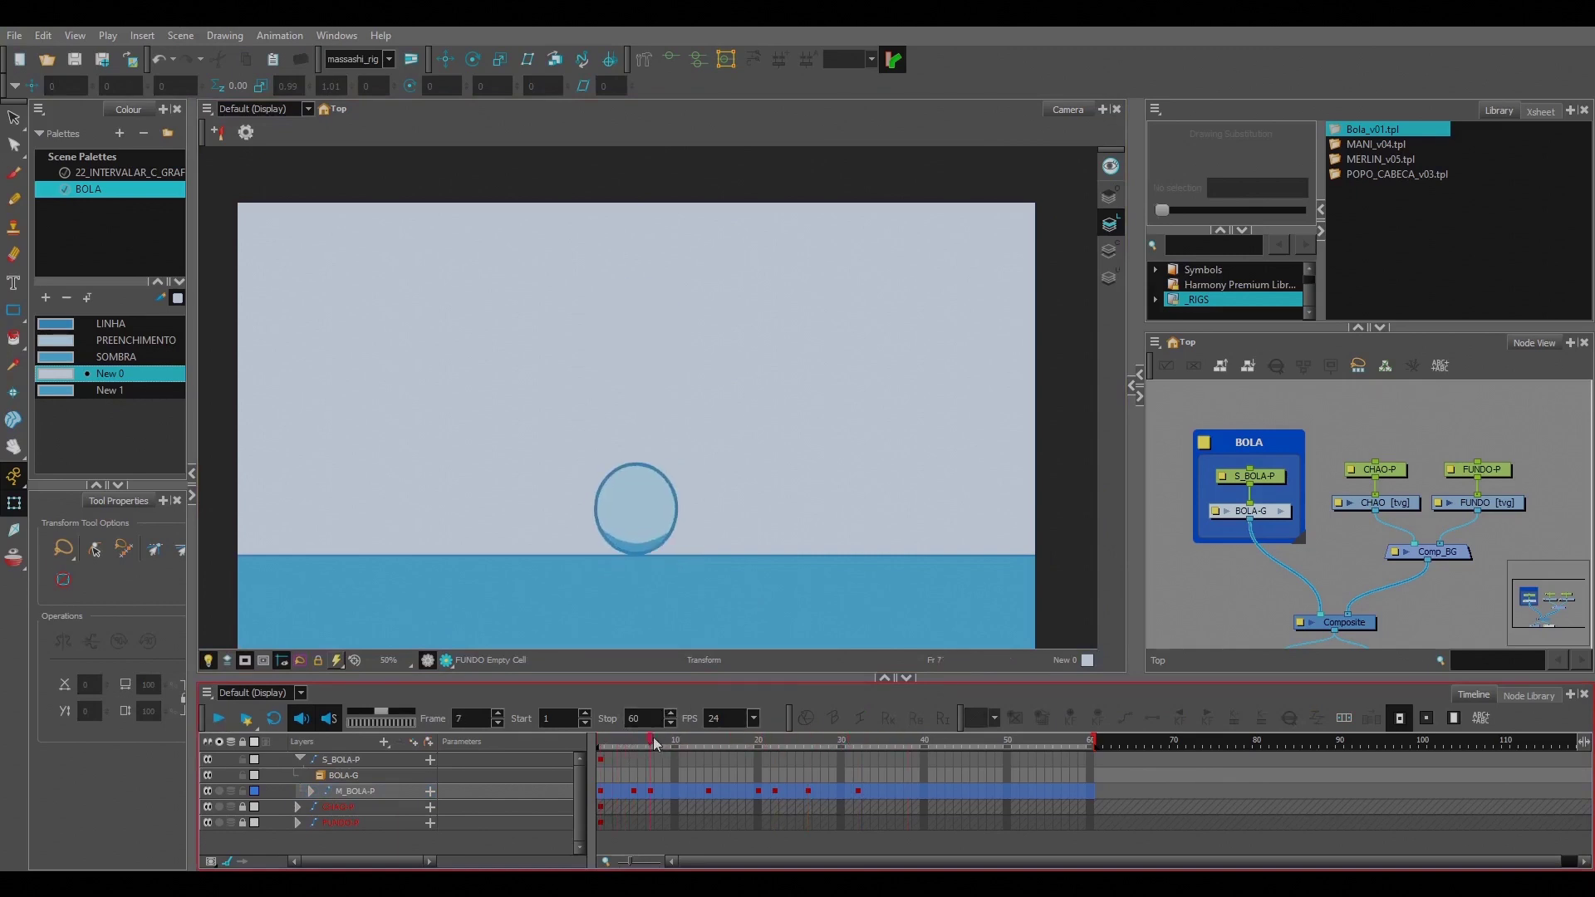
Step: Retime the M_BOLA-P keyframes so the jump's peak falls on frame 15 and the following poses on frames 23, 25, 29 and 35
{"action": "left_click", "coordinate": [670, 790]}
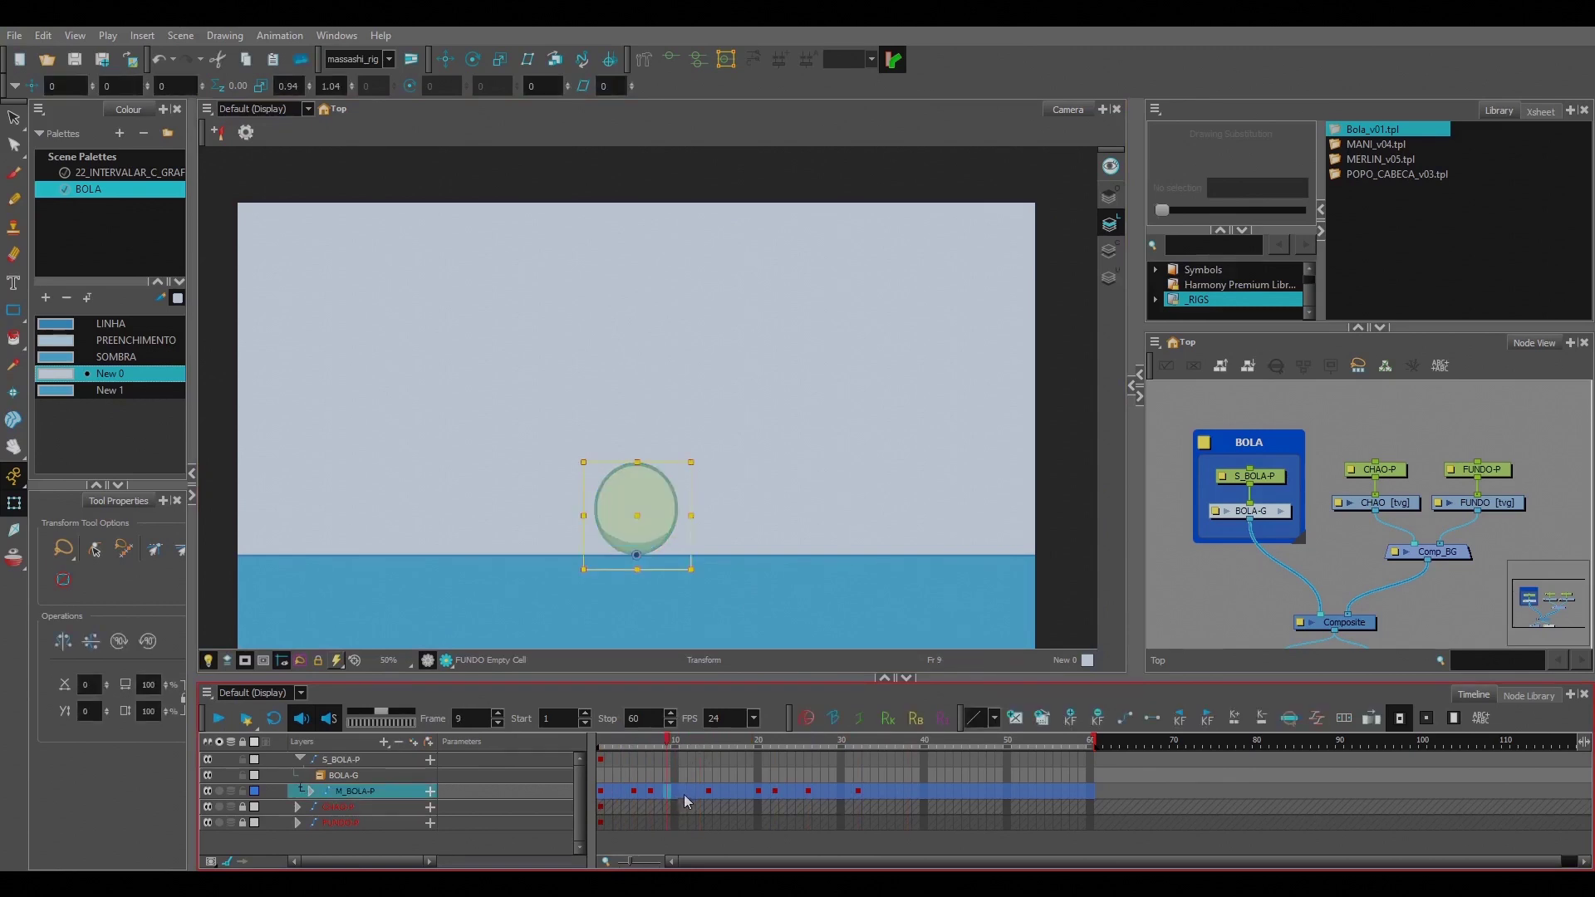
{"action": "left_click", "coordinate": [703, 792]}
{"action": "key", "text": "F5"}
{"action": "left_click", "coordinate": [660, 793]}
{"action": "key", "text": "period"}
{"action": "key", "text": "period"}
{"action": "key", "text": "period"}
{"action": "key", "text": "period"}
{"action": "left_click", "coordinate": [734, 791]}
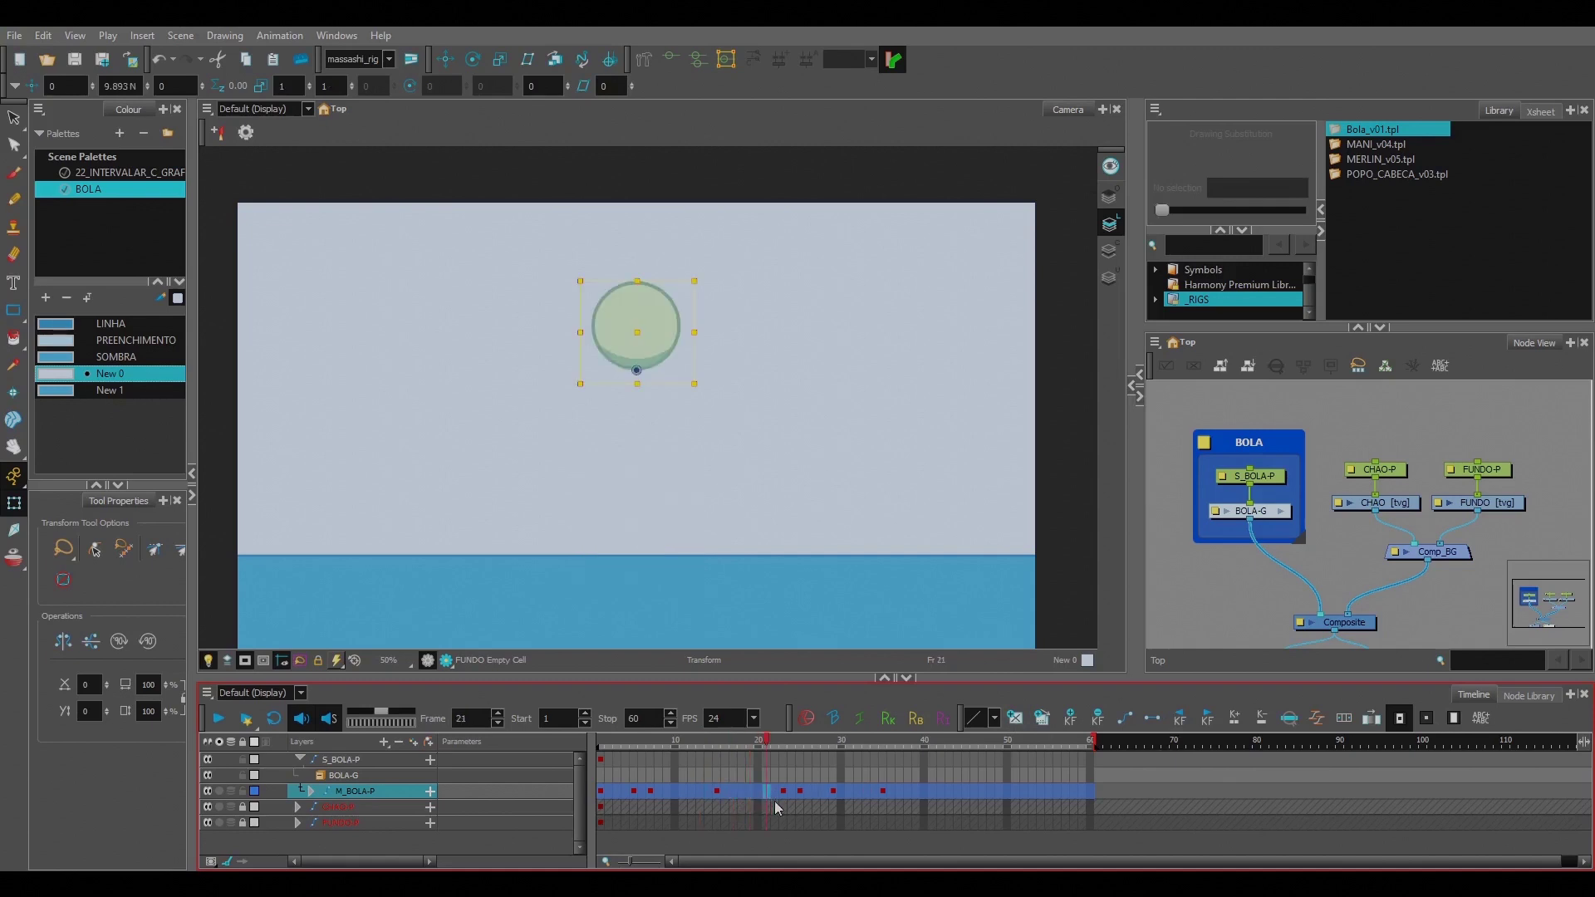
Step: Play back the retimed bounce and examine the held poses between the M_BOLA-P keyframes
{"action": "key", "text": "Return"}
{"action": "scroll", "coordinate": [776, 462], "scroll_direction": "down", "scroll_amount": 1}
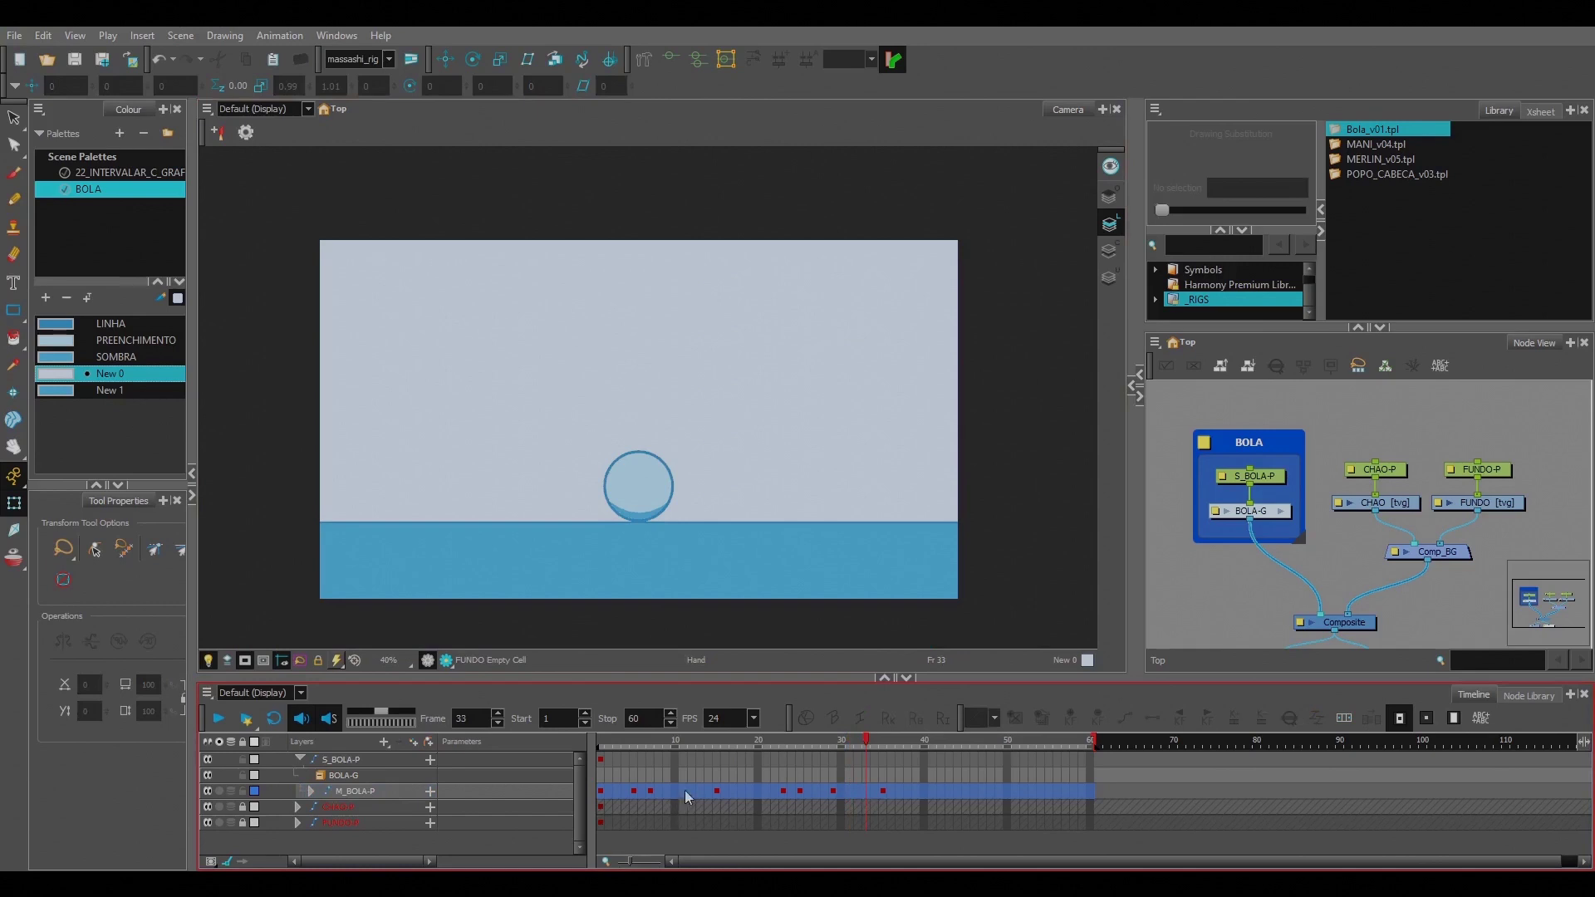
{"action": "left_click", "coordinate": [692, 790]}
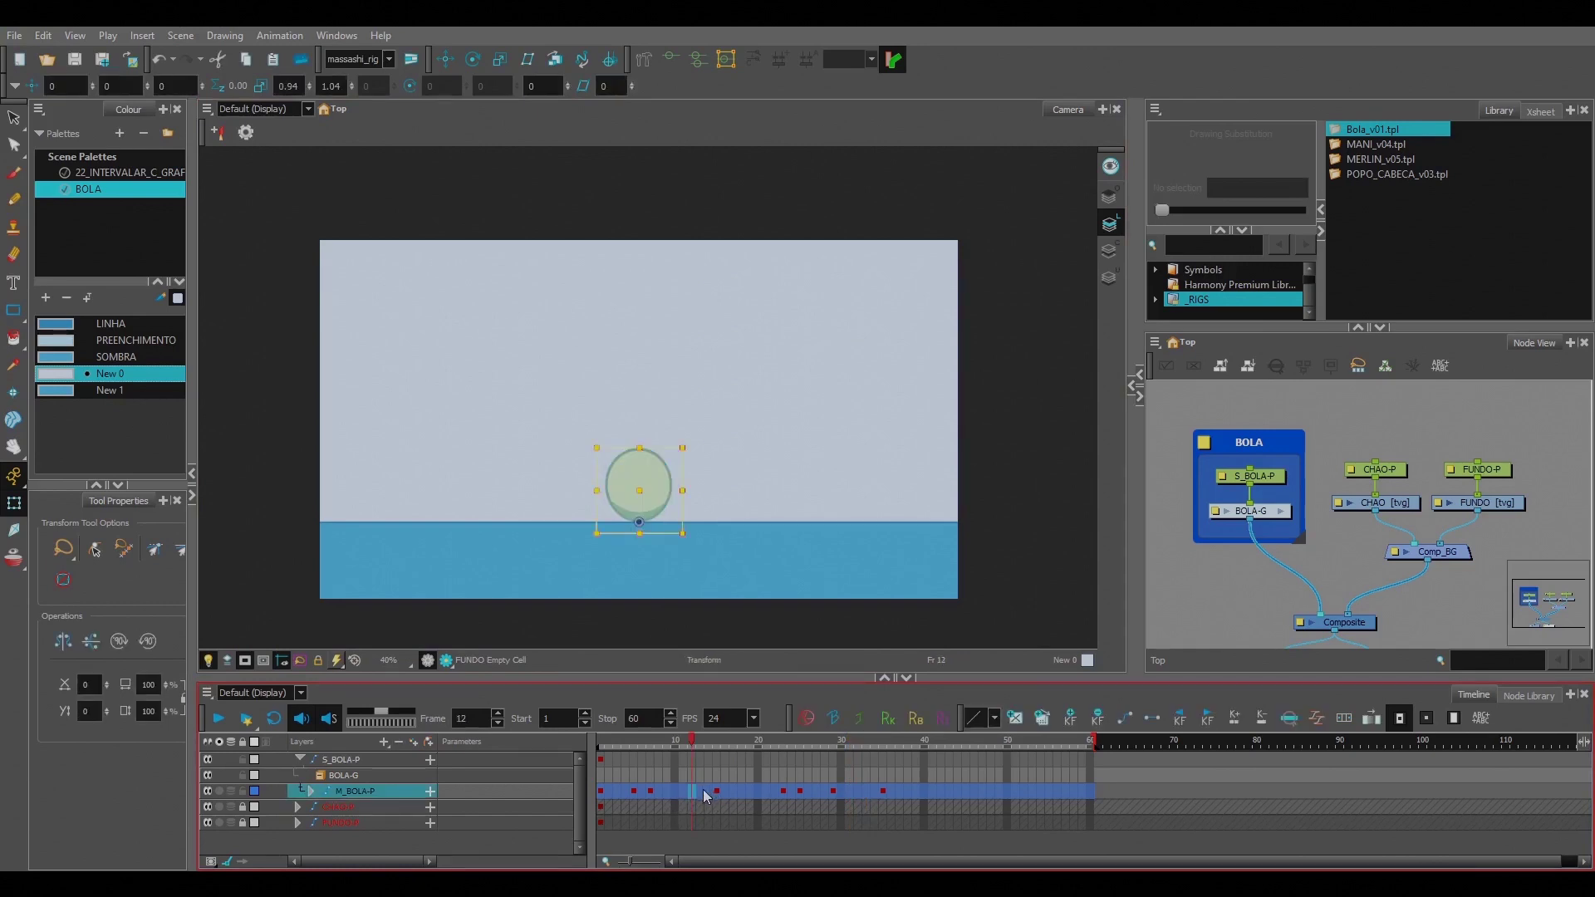
{"action": "key", "text": "plus"}
{"action": "left_click", "coordinate": [793, 487]}
{"action": "scroll", "coordinate": [758, 443], "scroll_direction": "down", "scroll_amount": 1}
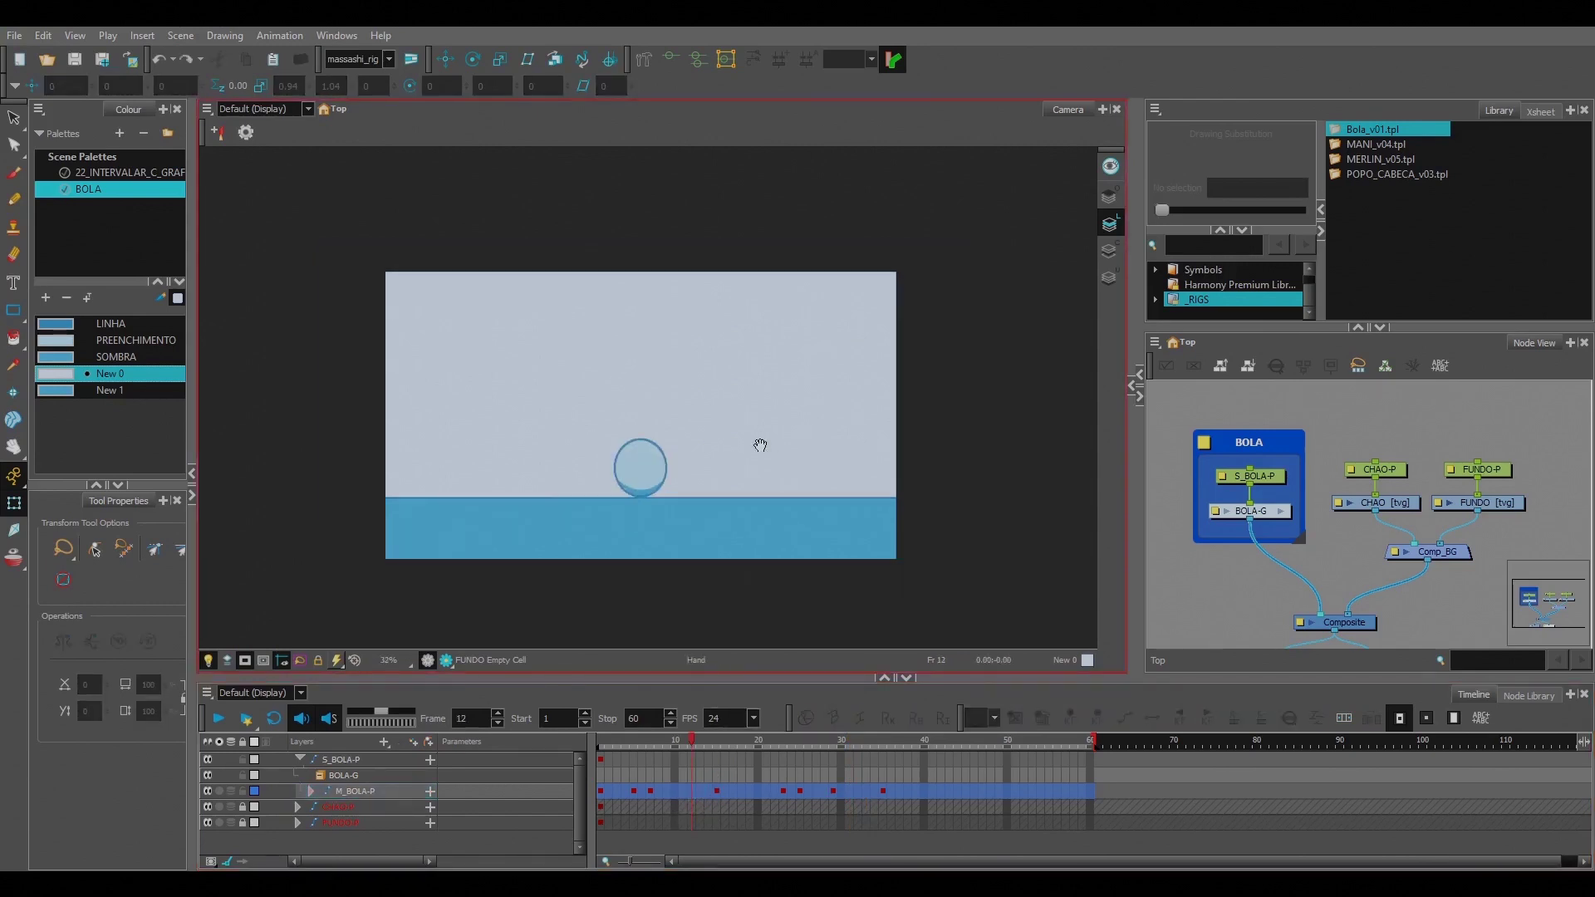
{"action": "scroll", "coordinate": [762, 443], "scroll_direction": "up", "scroll_amount": 1}
{"action": "left_click_drag", "start_coordinate": [769, 442], "coordinate": [788, 433]}
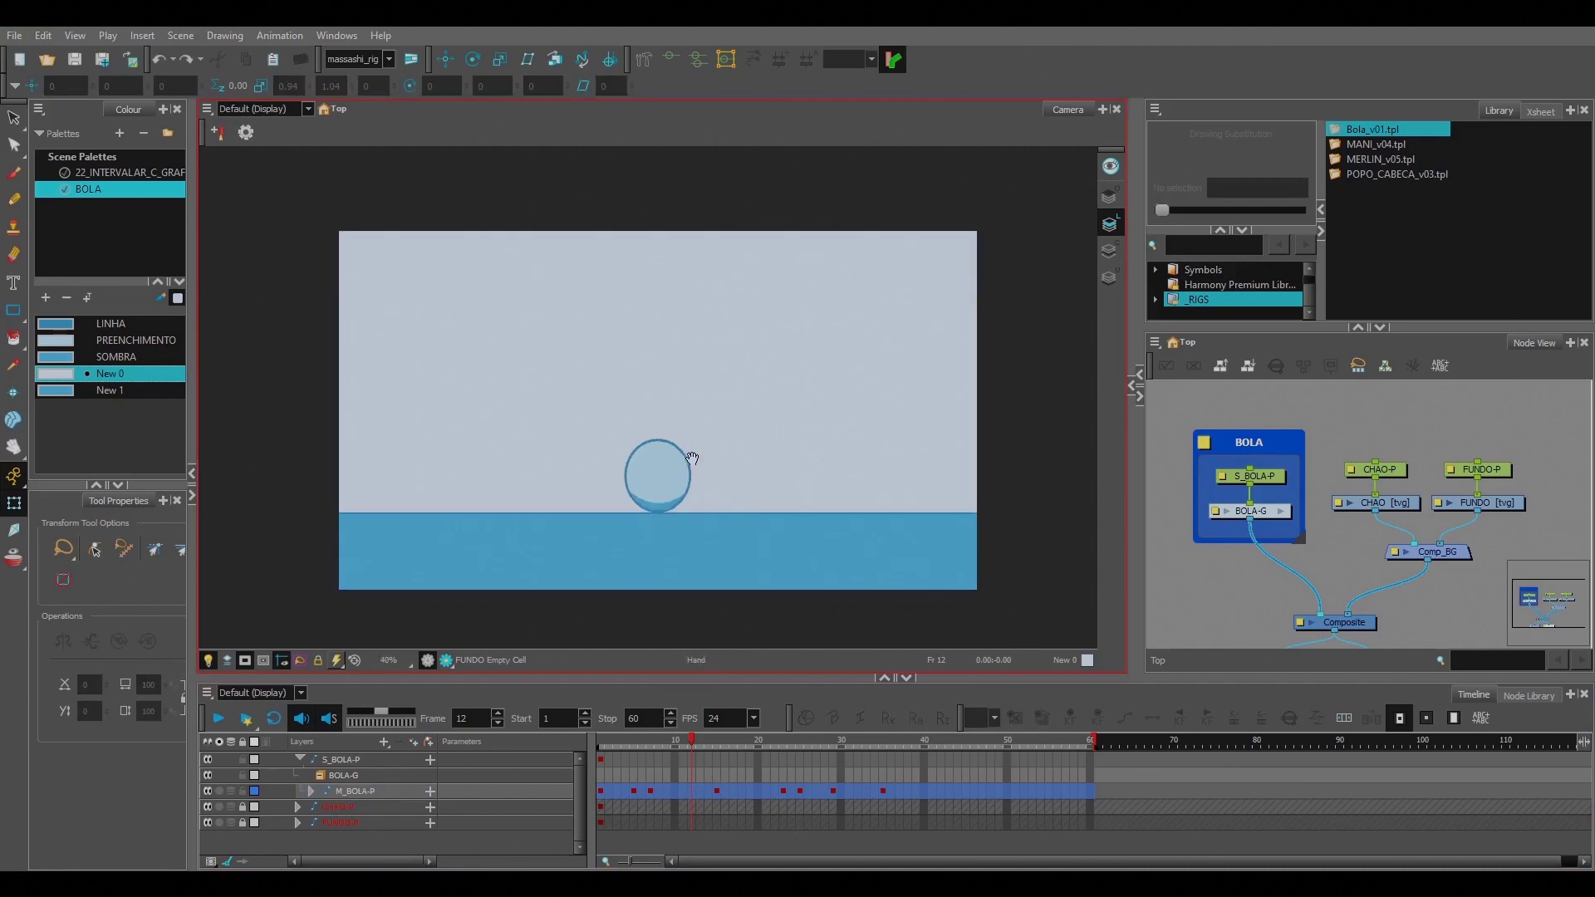
{"action": "left_click", "coordinate": [619, 809]}
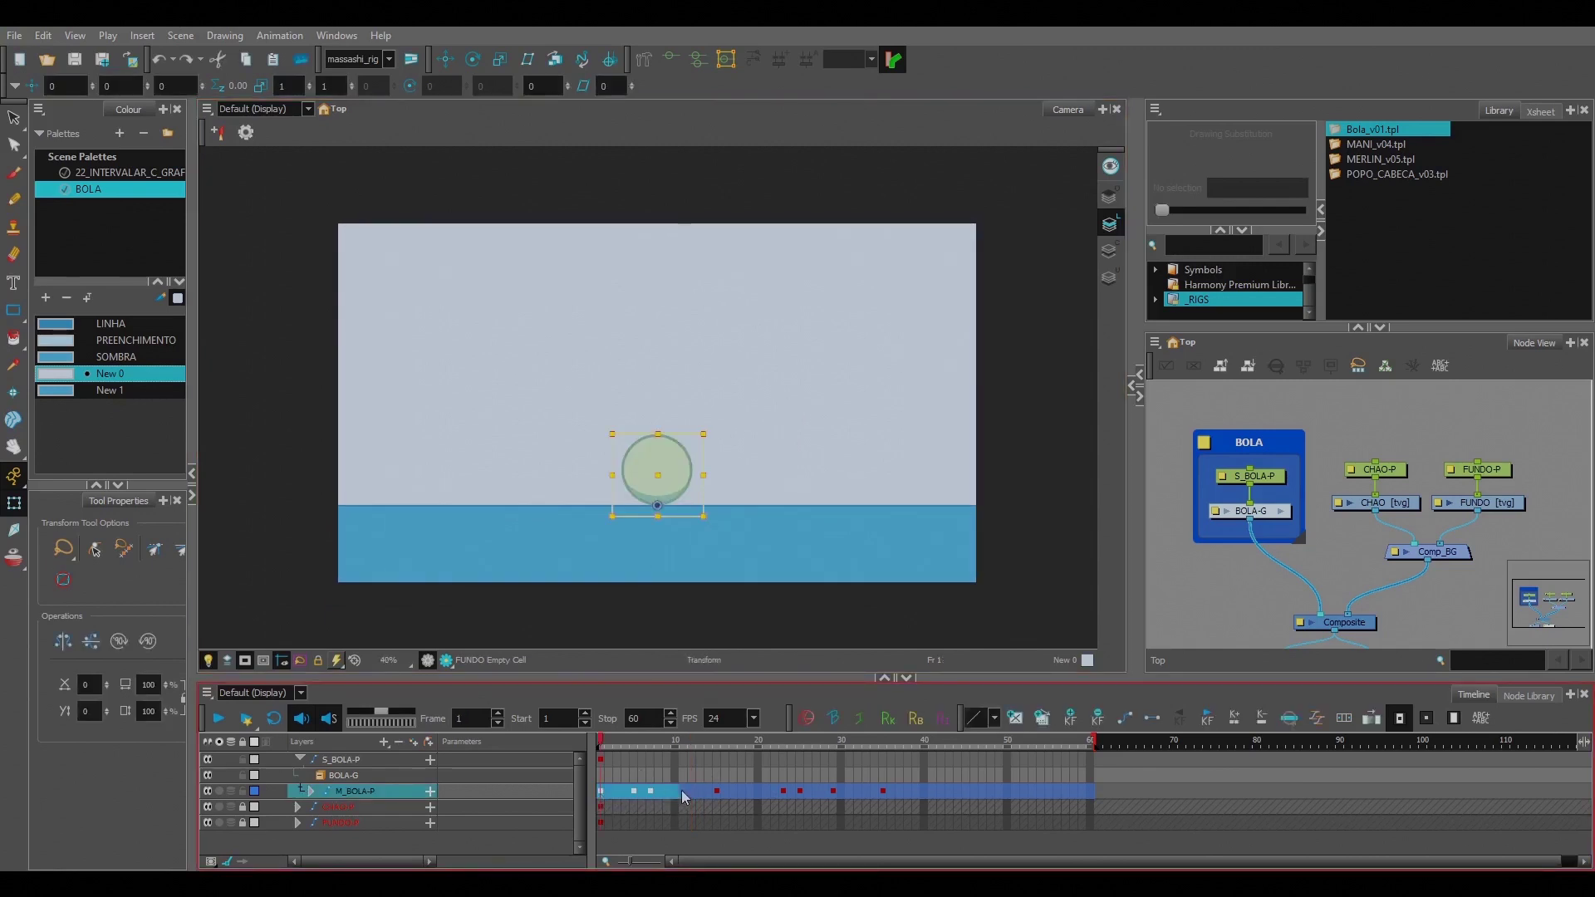
{"action": "left_click", "coordinate": [682, 790]}
{"action": "left_click", "coordinate": [833, 433]}
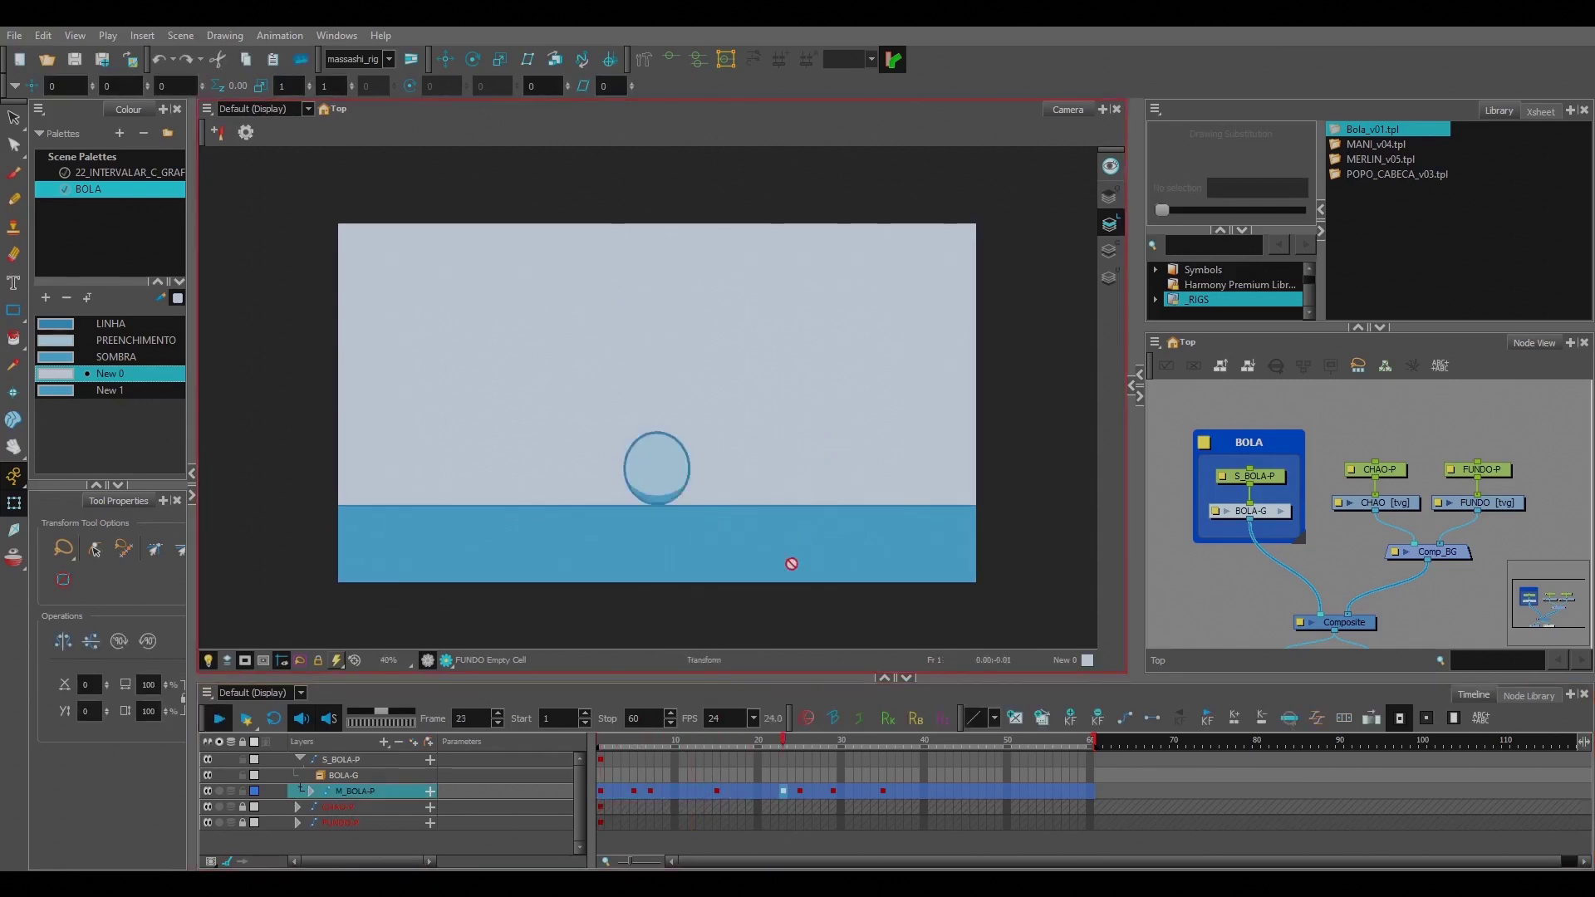
Step: Convert the M_BOLA-P keyframes from frame 1 to frame 29 into motion keyframes so the poses interpolate
{"action": "left_click", "coordinate": [616, 791]}
{"action": "left_click_drag", "start_coordinate": [616, 793], "coordinate": [834, 791]}
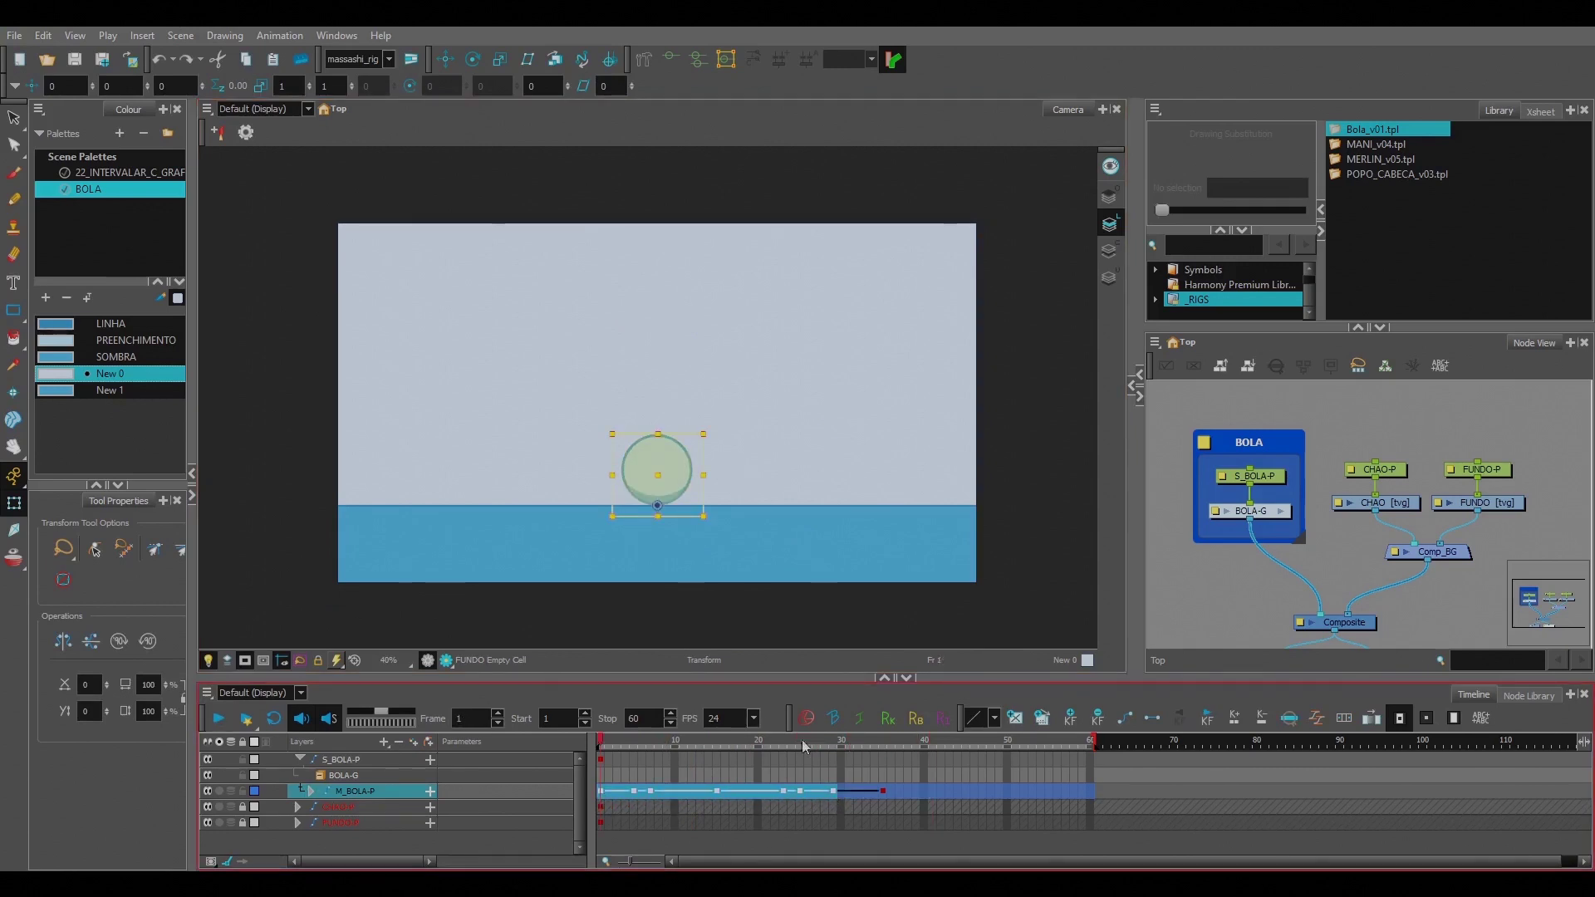
{"action": "left_click", "coordinate": [789, 413]}
{"action": "left_click_drag", "start_coordinate": [605, 795], "coordinate": [841, 791]}
{"action": "left_click", "coordinate": [702, 640]}
{"action": "left_click_drag", "start_coordinate": [605, 795], "coordinate": [847, 796]}
{"action": "left_click", "coordinate": [799, 444]}
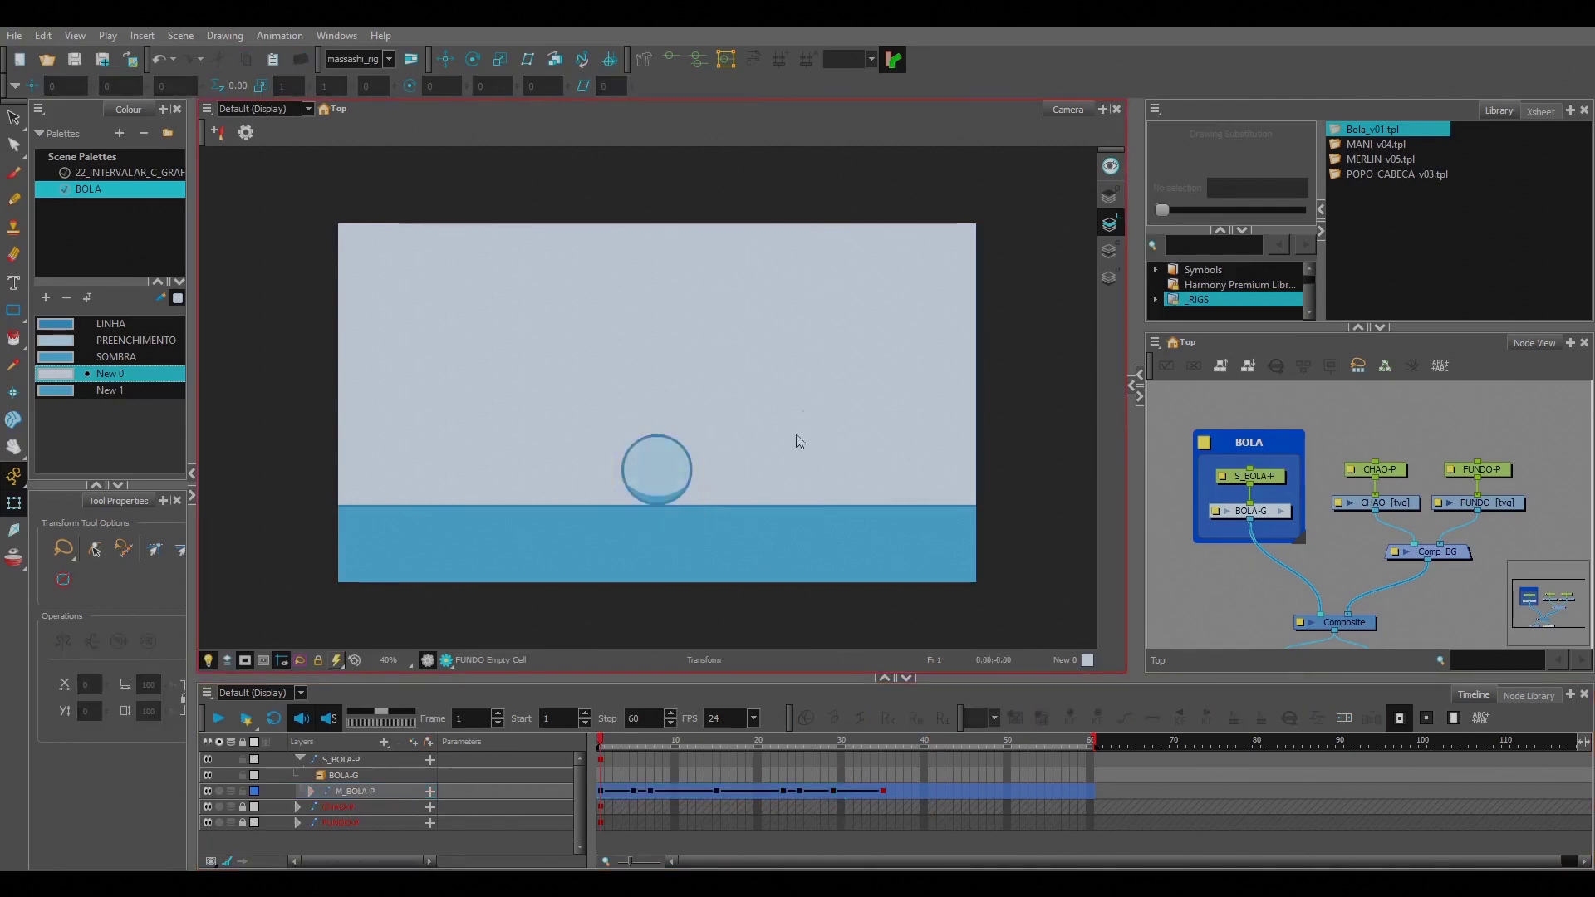
Step: Play back the interpolated bounce to review the motion between the M_BOLA-P poses
{"action": "key", "text": "2"}
{"action": "key", "text": "1"}
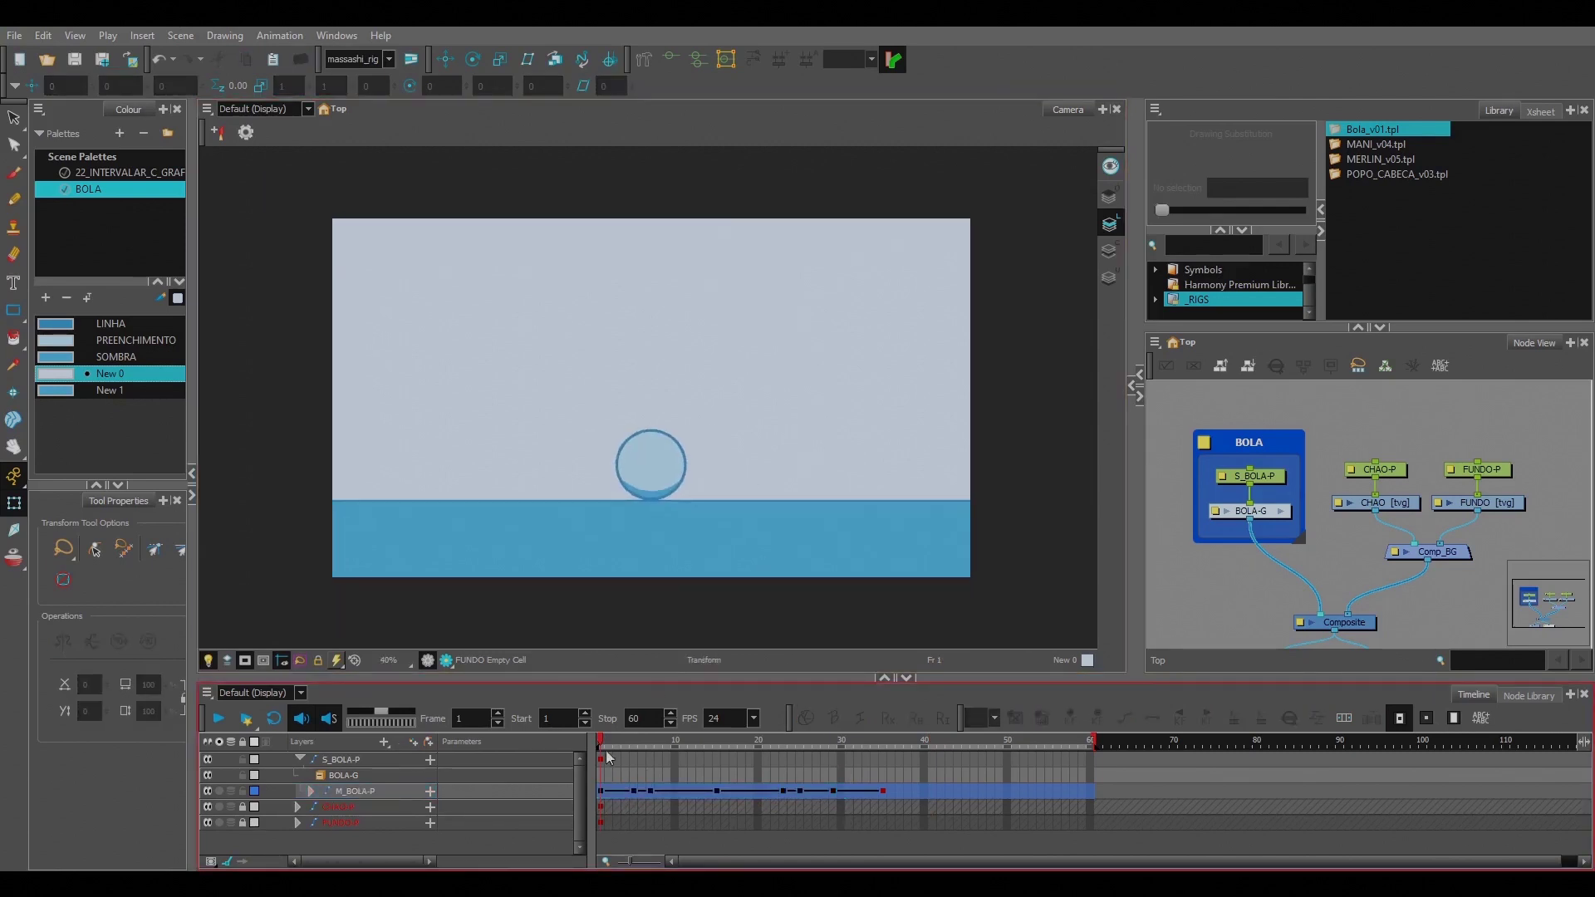
{"action": "key", "text": "Return"}
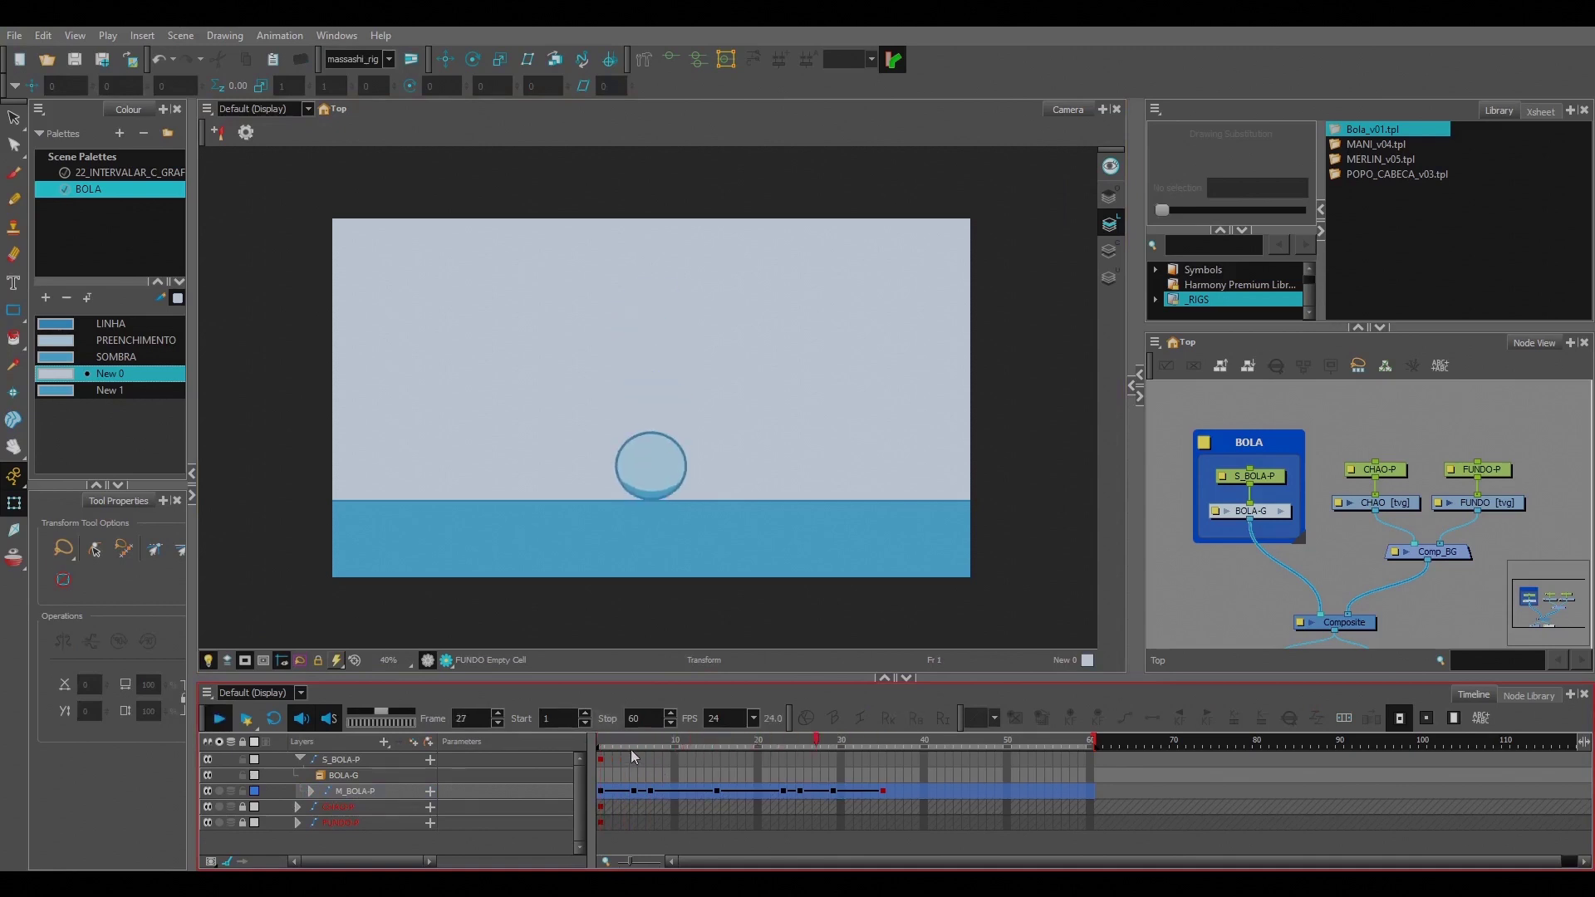
{"action": "key", "text": "2"}
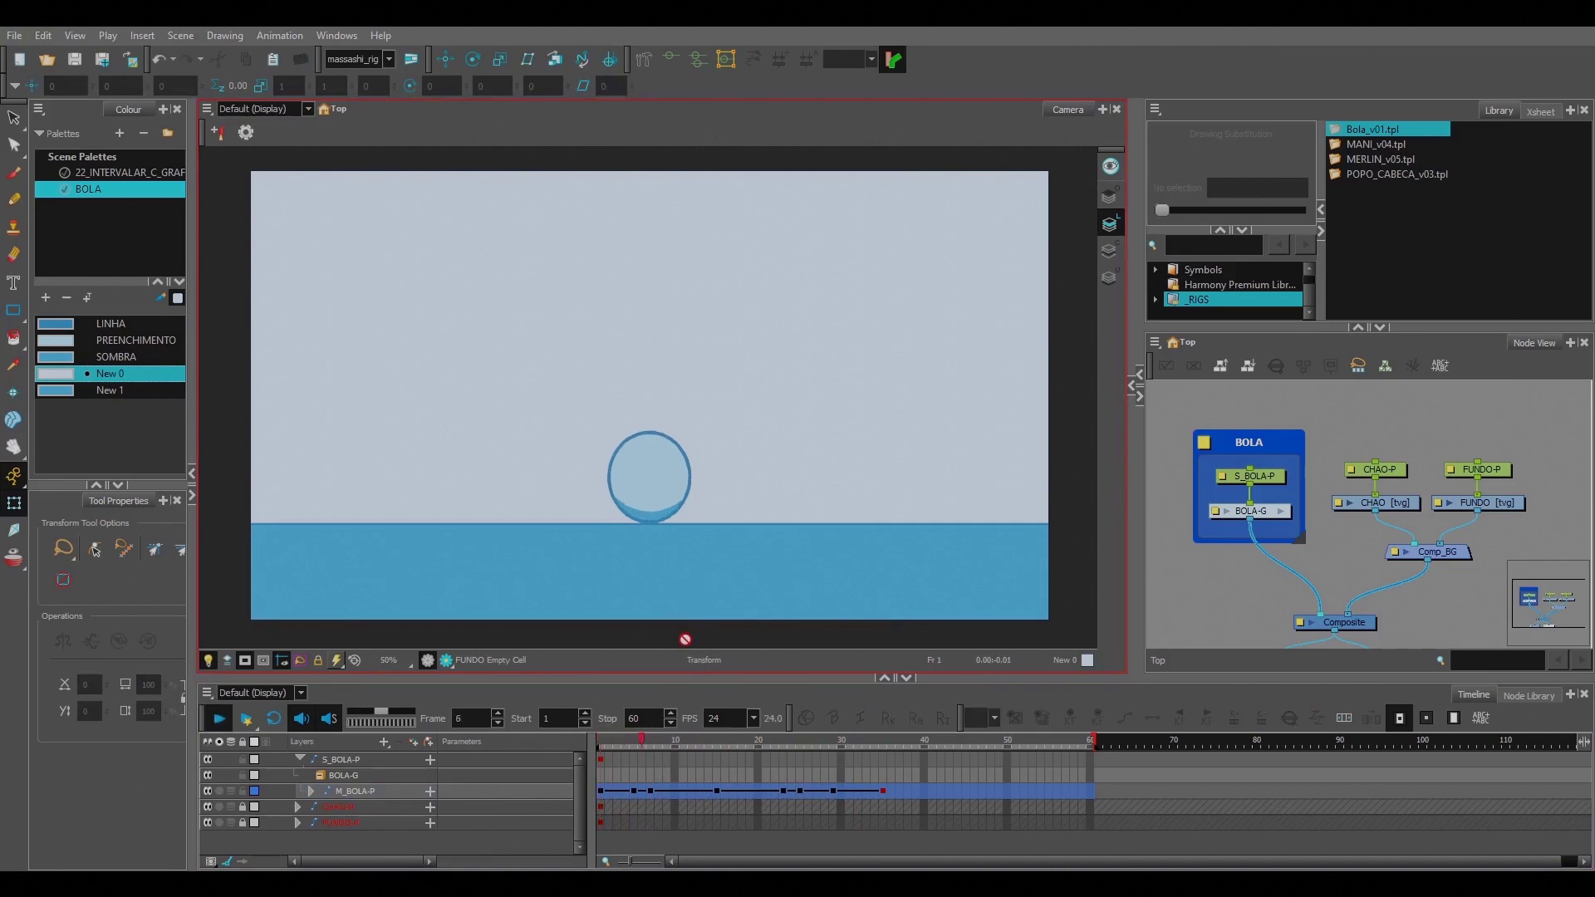
Step: Open the Set Ease for Multiple Parameters settings for the M_BOLA-P keyframe at frame 5
{"action": "mouse_move", "coordinate": [626, 736]}
{"action": "left_mouse_down"}
{"action": "mouse_move", "coordinate": [666, 739]}
{"action": "mouse_move", "coordinate": [581, 743]}
{"action": "mouse_move", "coordinate": [633, 740]}
{"action": "left_mouse_up"}
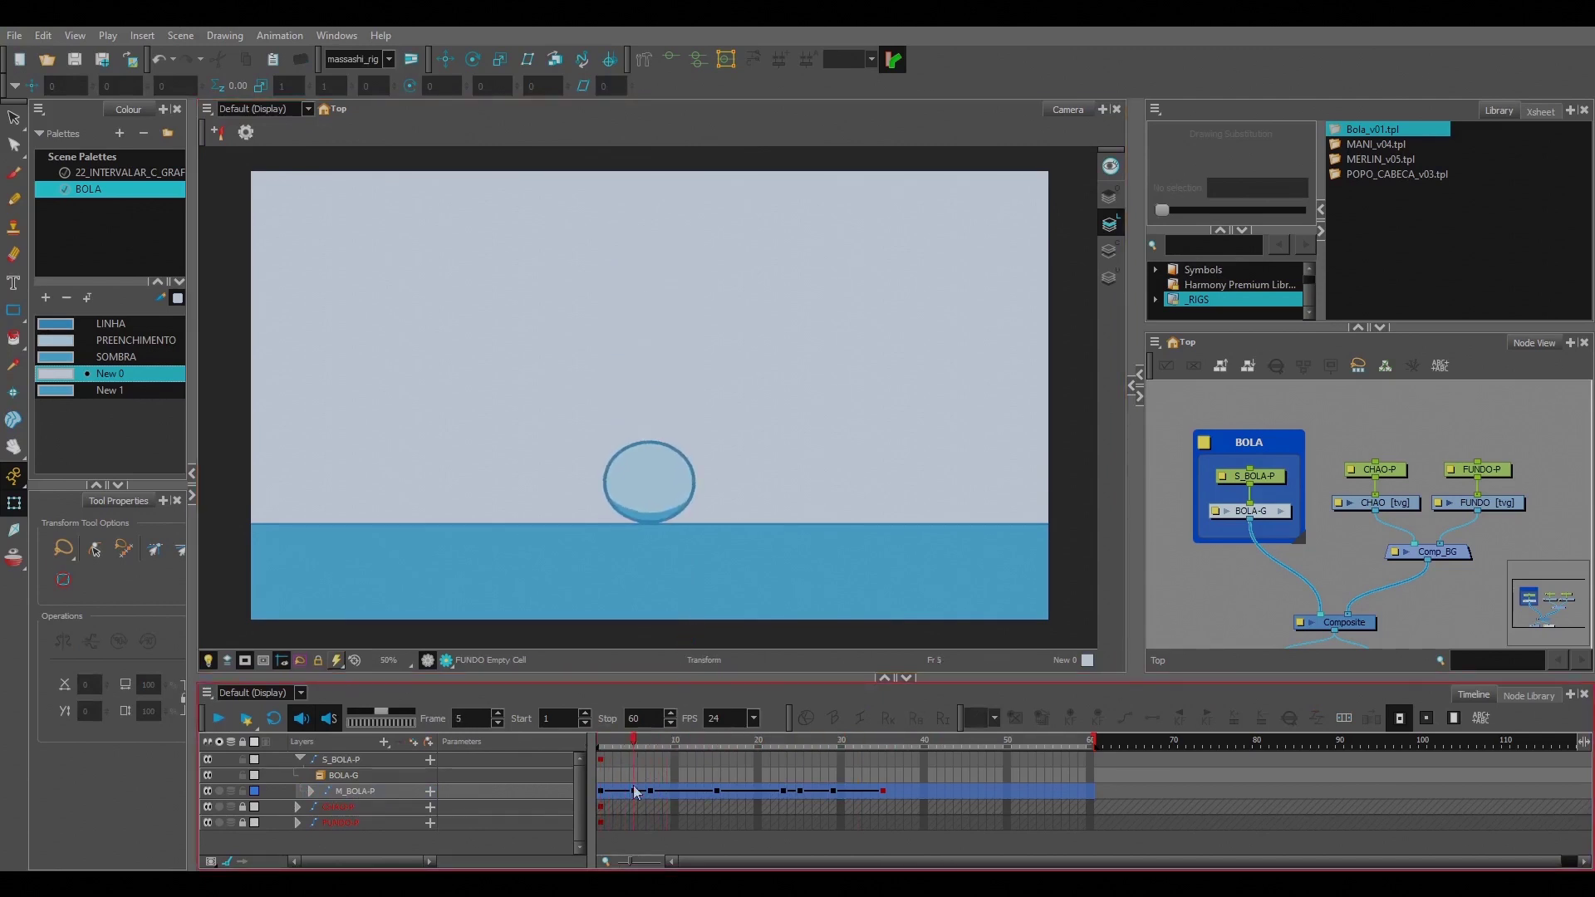
{"action": "left_click", "coordinate": [633, 791]}
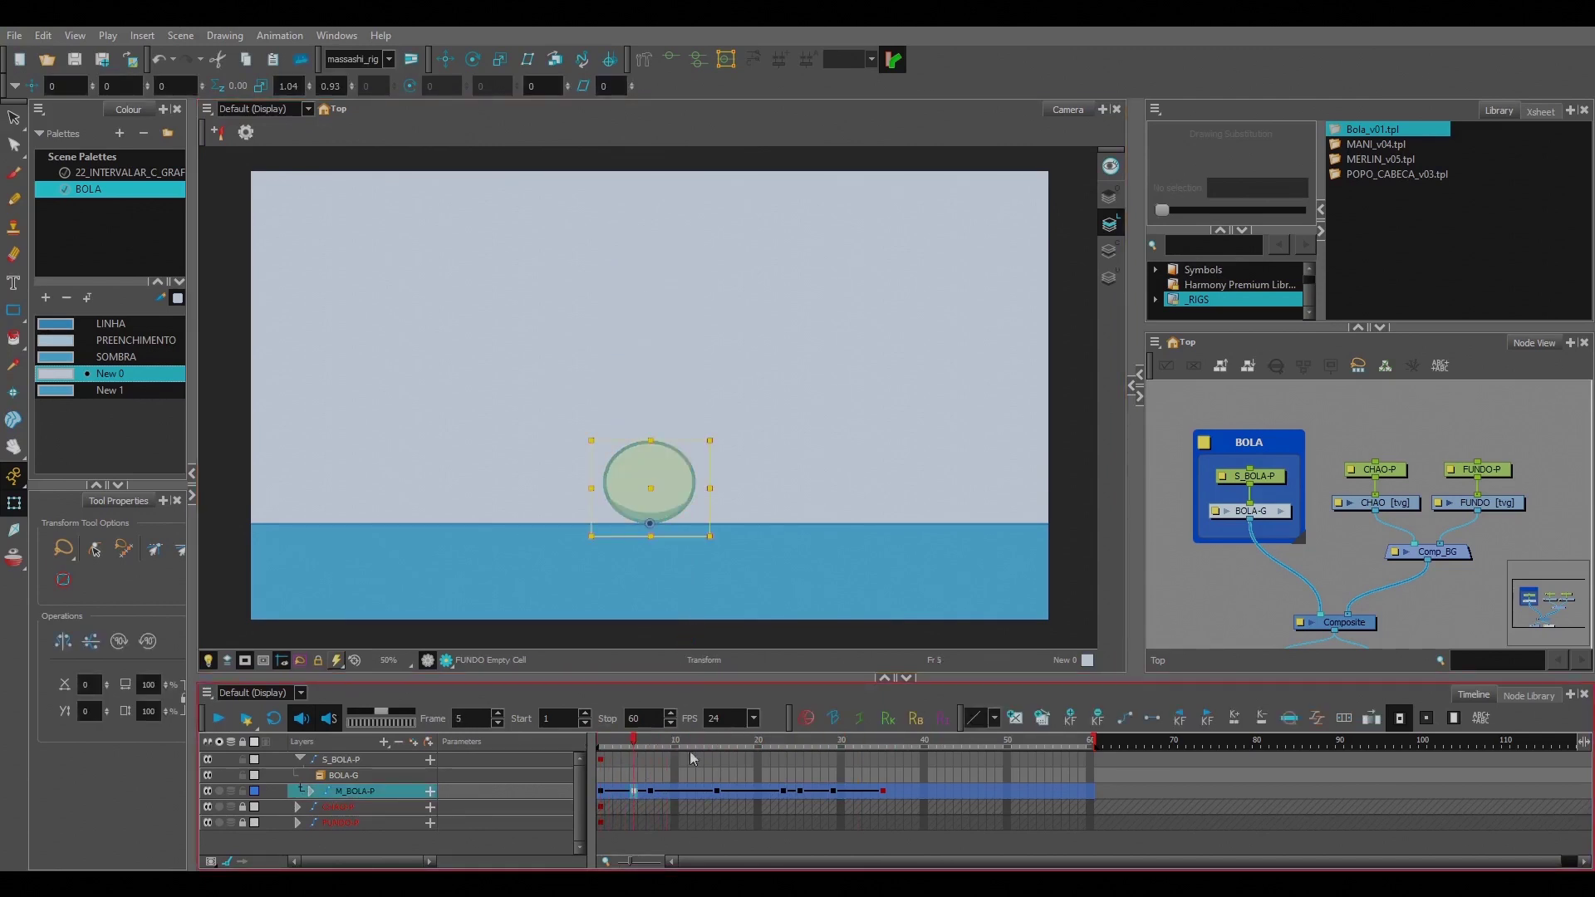
{"action": "left_click", "coordinate": [1317, 717]}
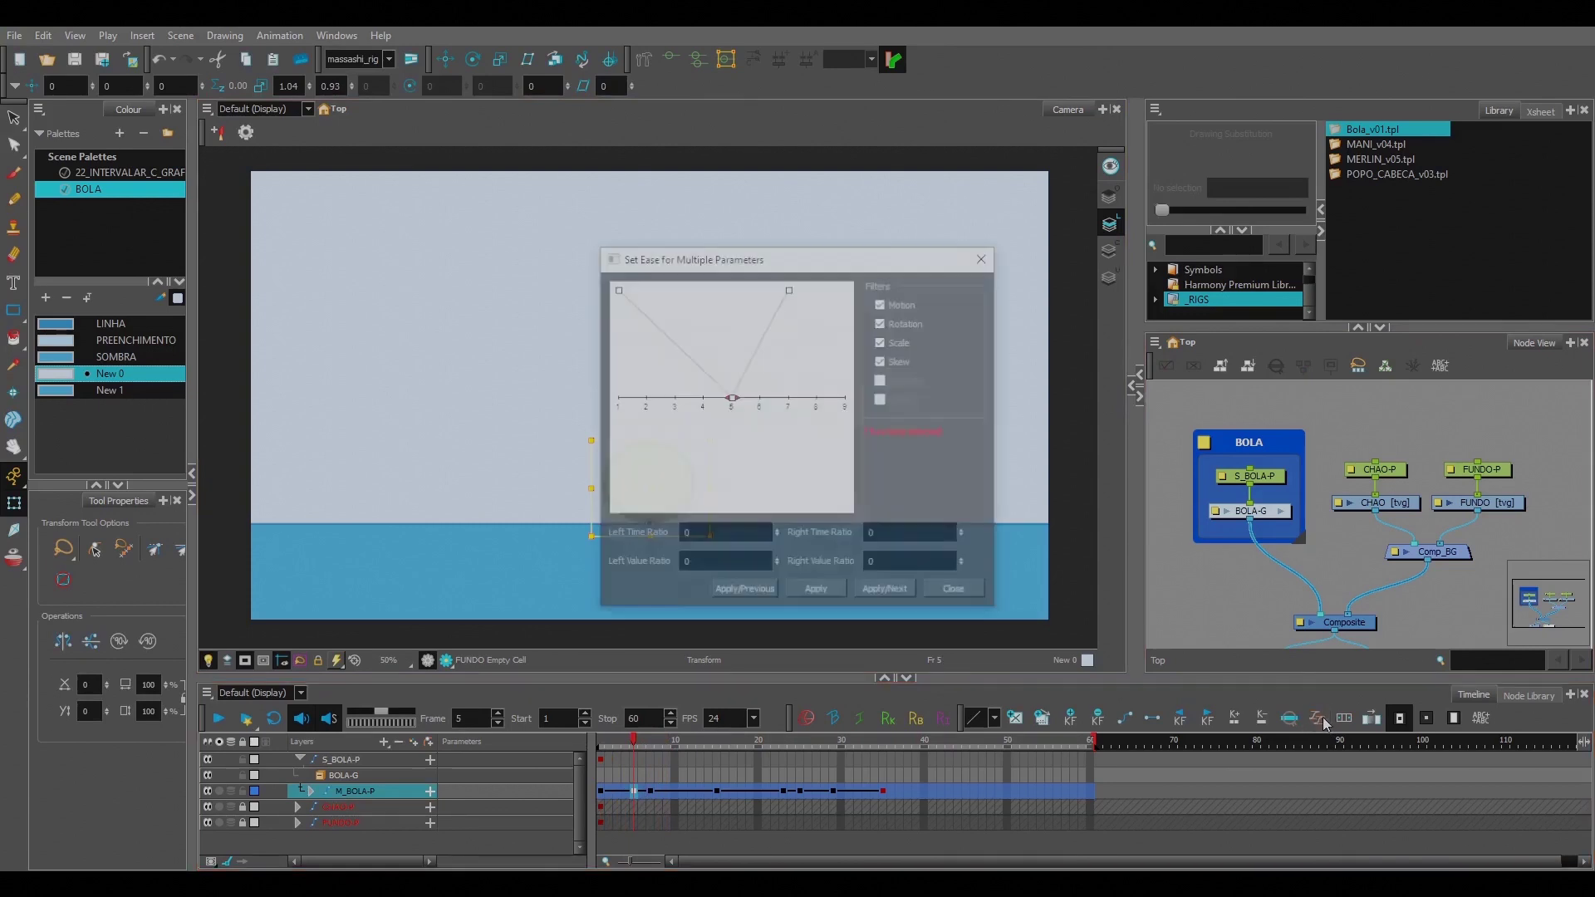
{"action": "left_click_drag", "start_coordinate": [776, 258], "coordinate": [781, 259]}
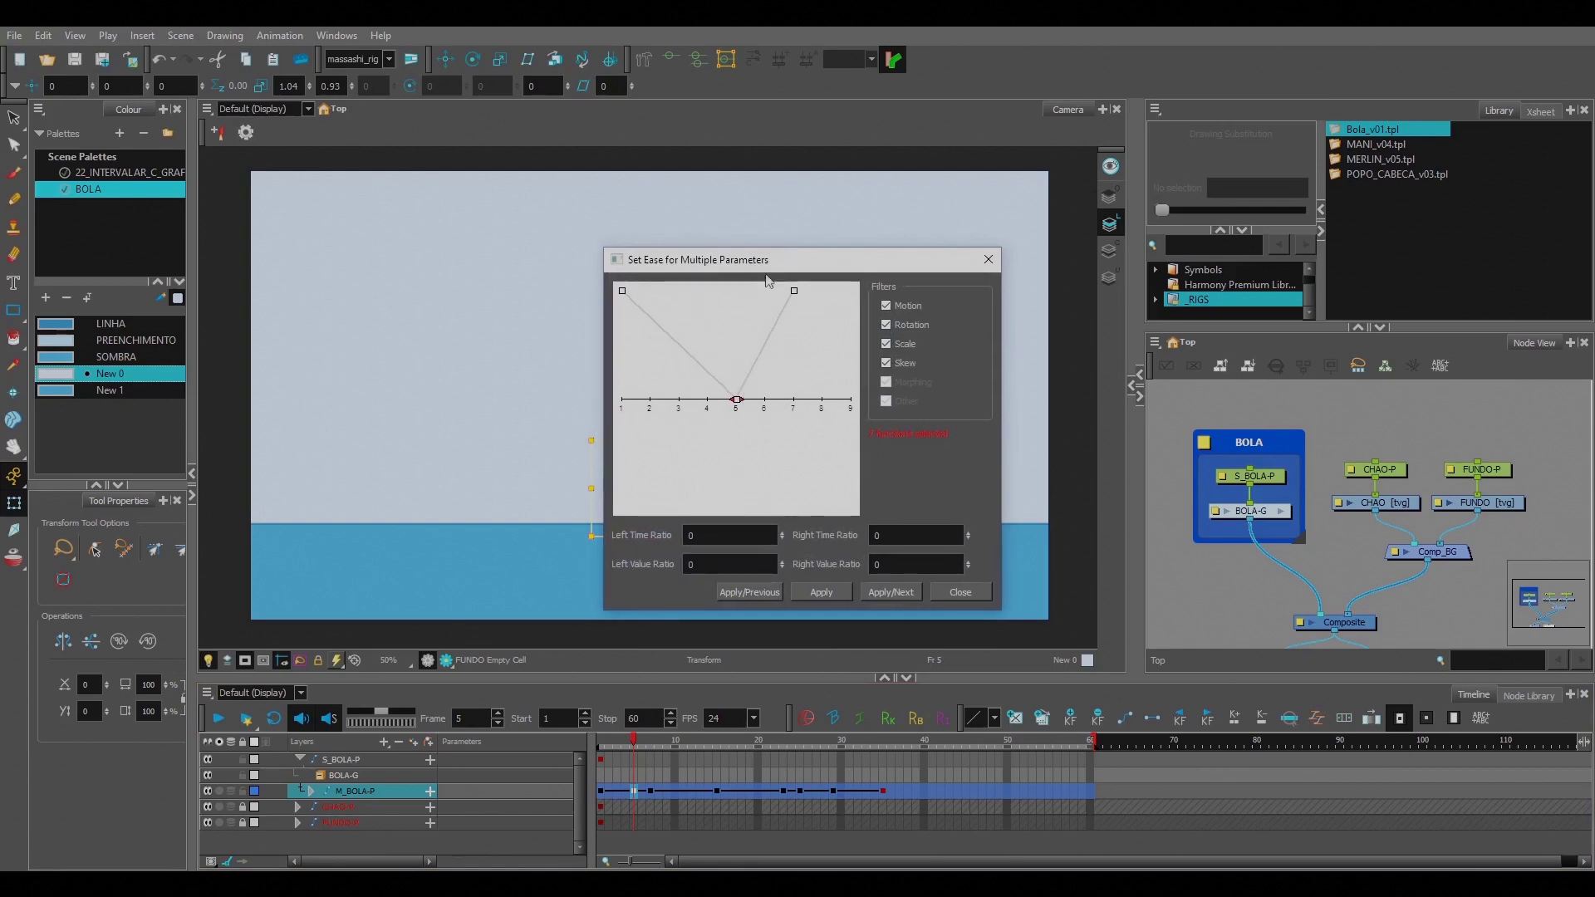
{"action": "left_click_drag", "start_coordinate": [768, 260], "coordinate": [750, 260]}
Step: Compare the ease curves of the M_BOLA-P keyframes at frames 1 and 5
{"action": "left_click", "coordinate": [732, 591]}
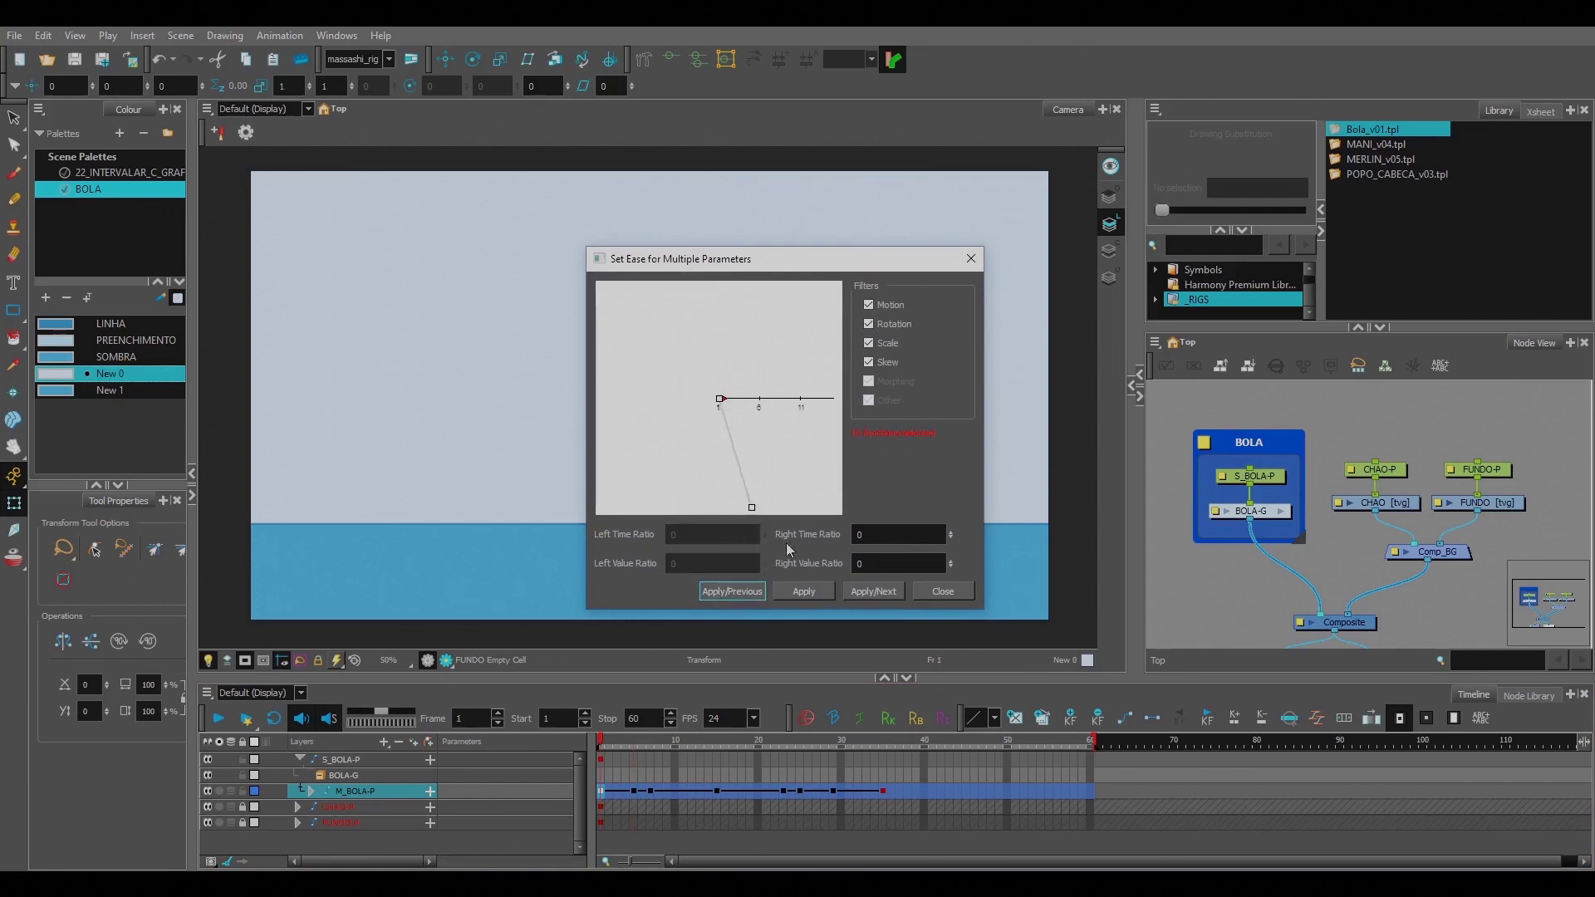
{"action": "left_click", "coordinate": [856, 593]}
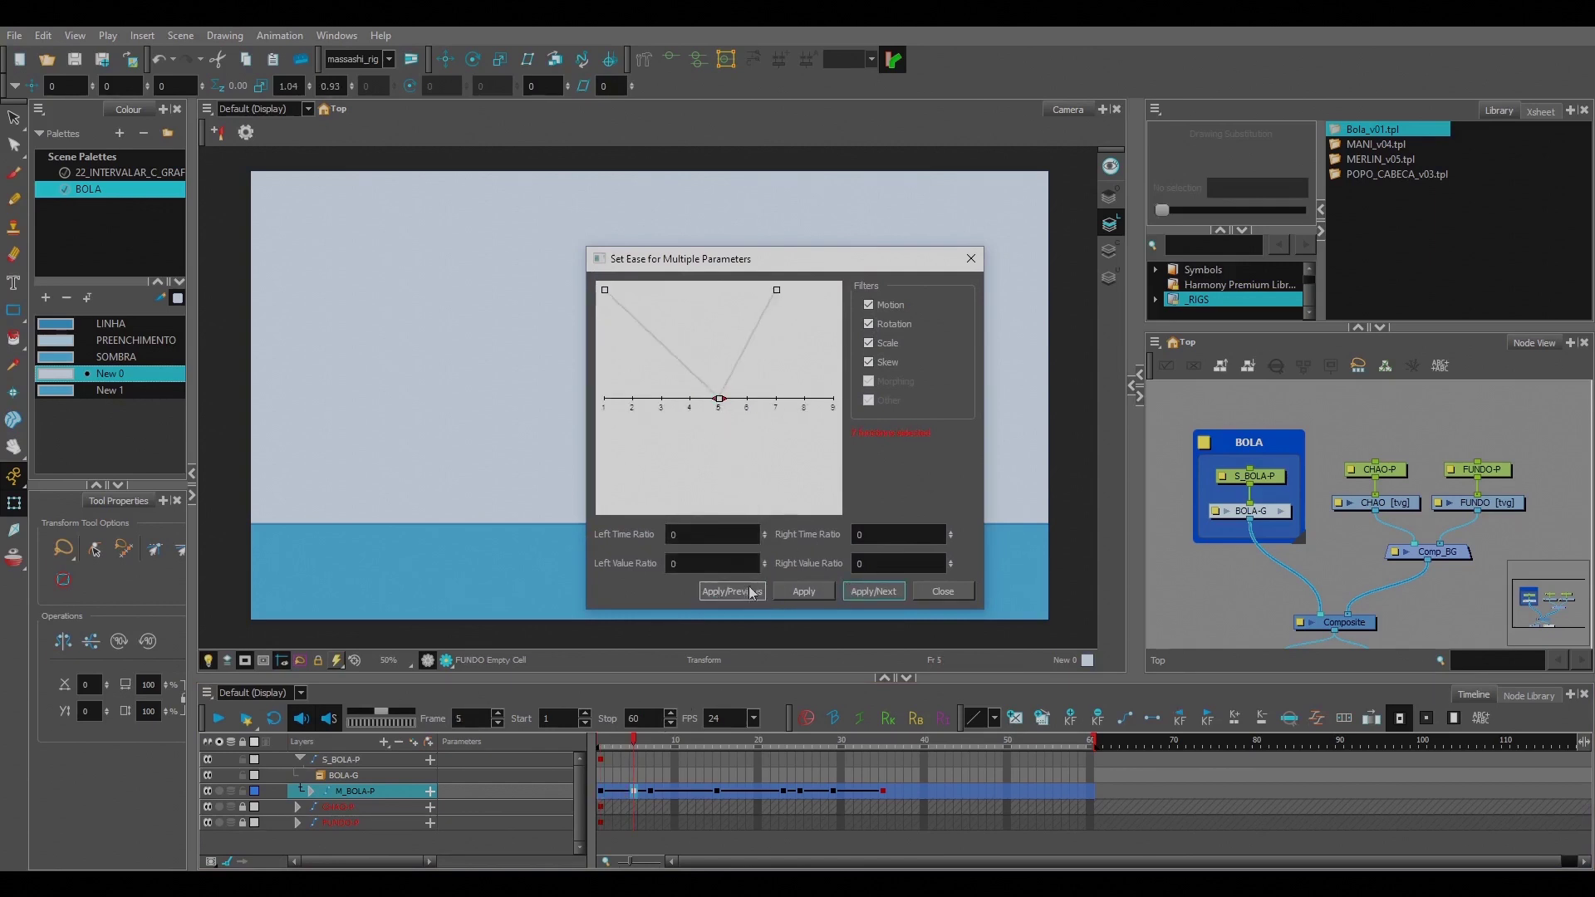
{"action": "left_click", "coordinate": [755, 592]}
{"action": "left_click", "coordinate": [864, 592]}
{"action": "left_click", "coordinate": [753, 594]}
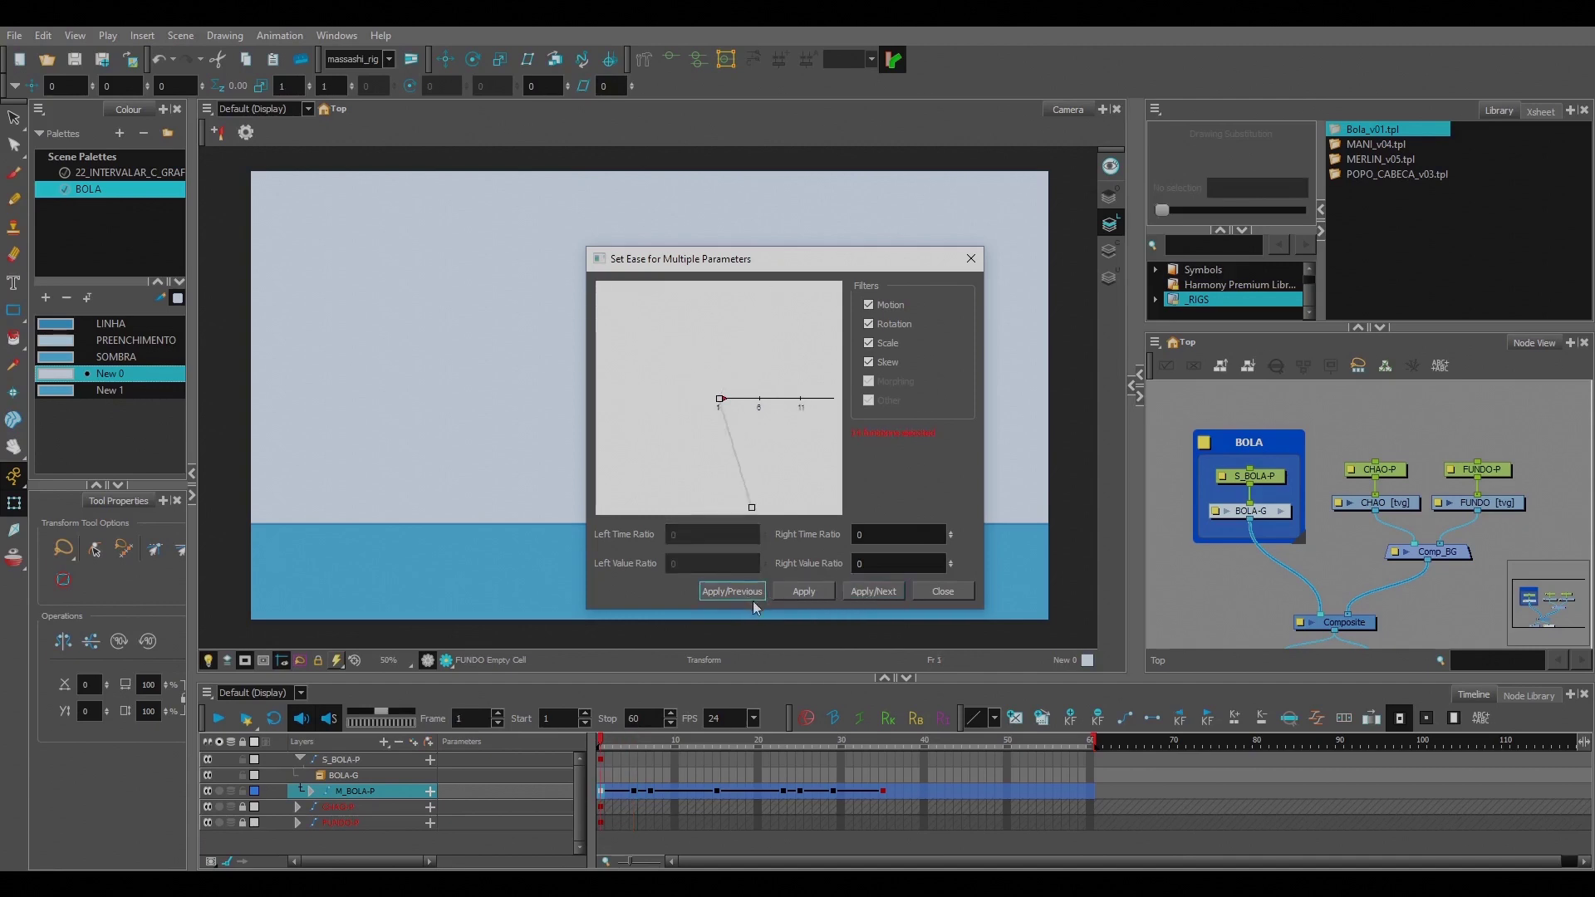
{"action": "left_click", "coordinate": [874, 594]}
{"action": "left_click", "coordinate": [756, 595]}
{"action": "left_click", "coordinate": [864, 595]}
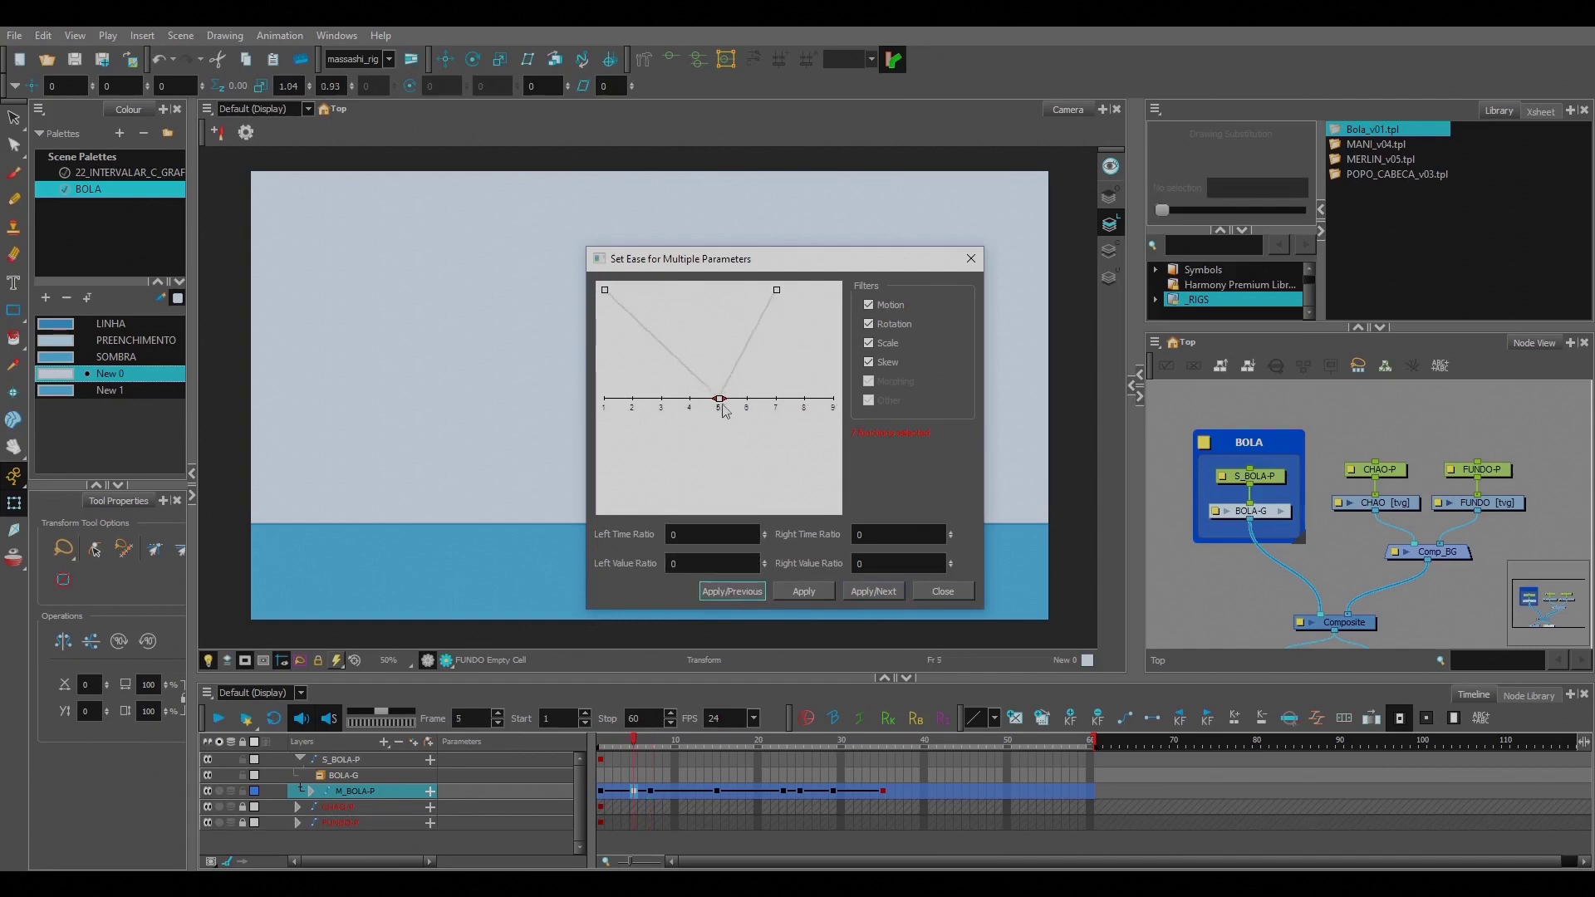
Step: Examine the ease curves around the jump's peak at the frame 7, 15 and 23 keyframes
{"action": "left_click", "coordinate": [868, 592]}
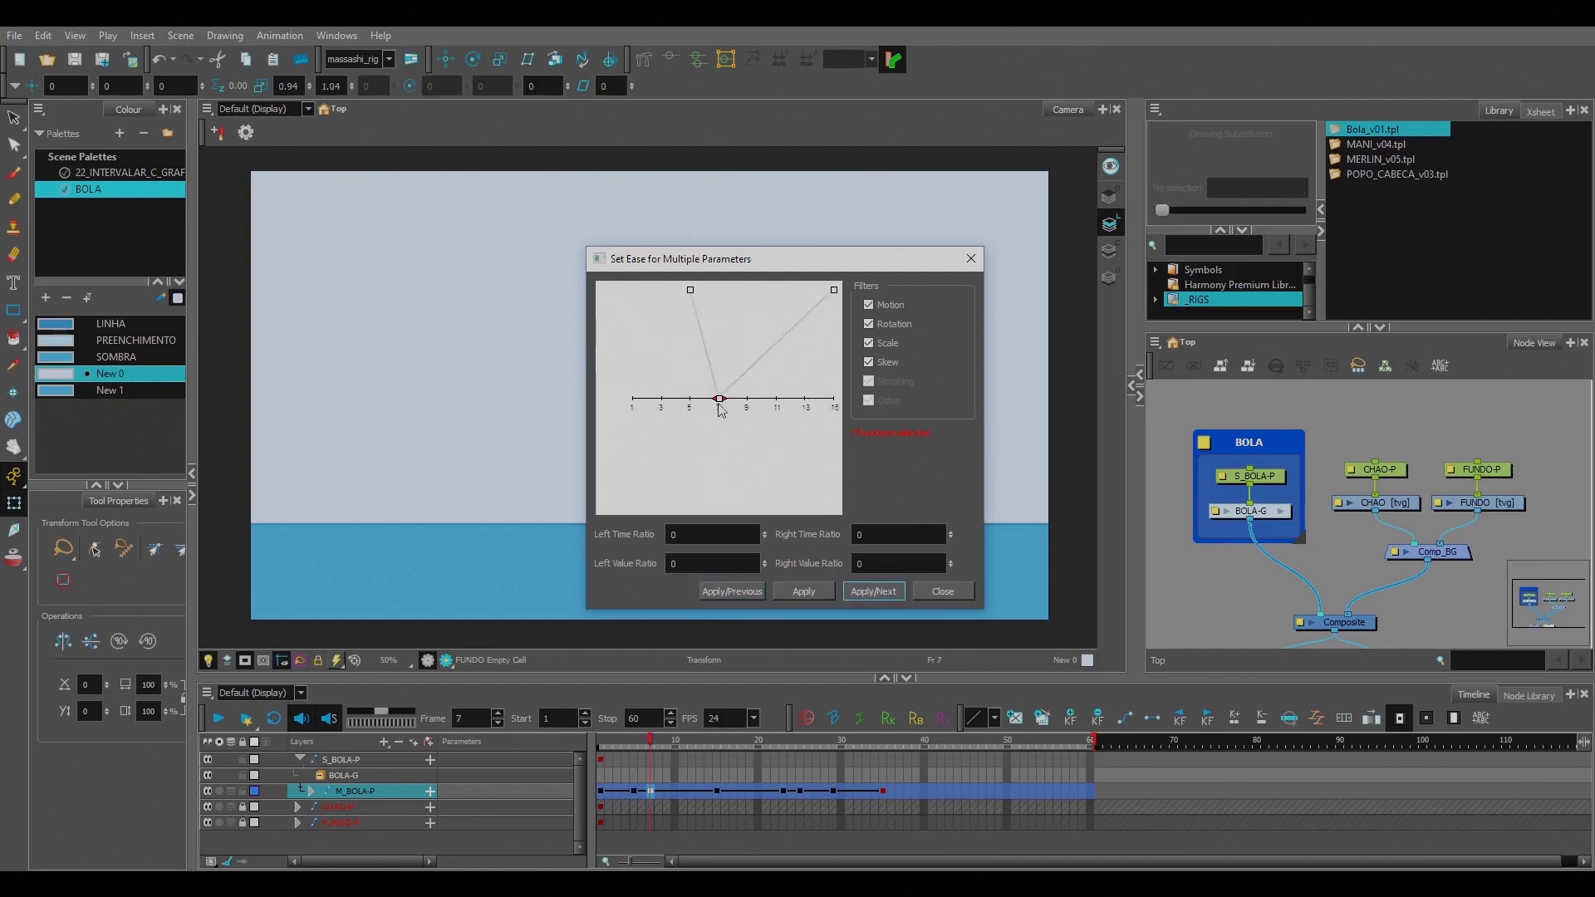
{"action": "left_click", "coordinate": [855, 589]}
{"action": "left_click", "coordinate": [732, 591]}
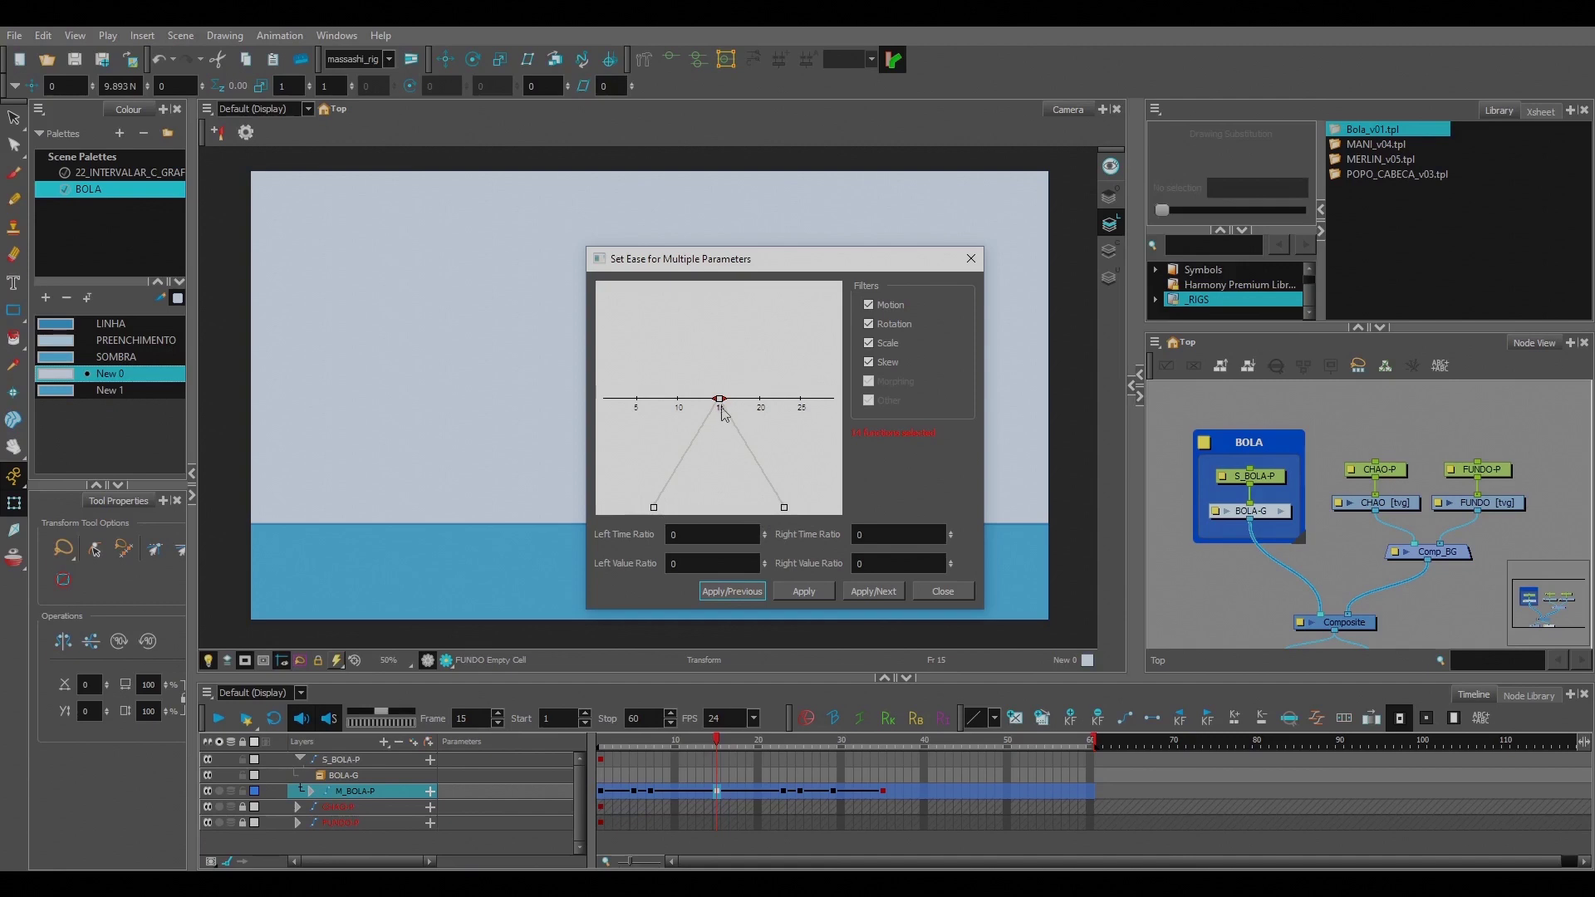
{"action": "left_click", "coordinate": [864, 592]}
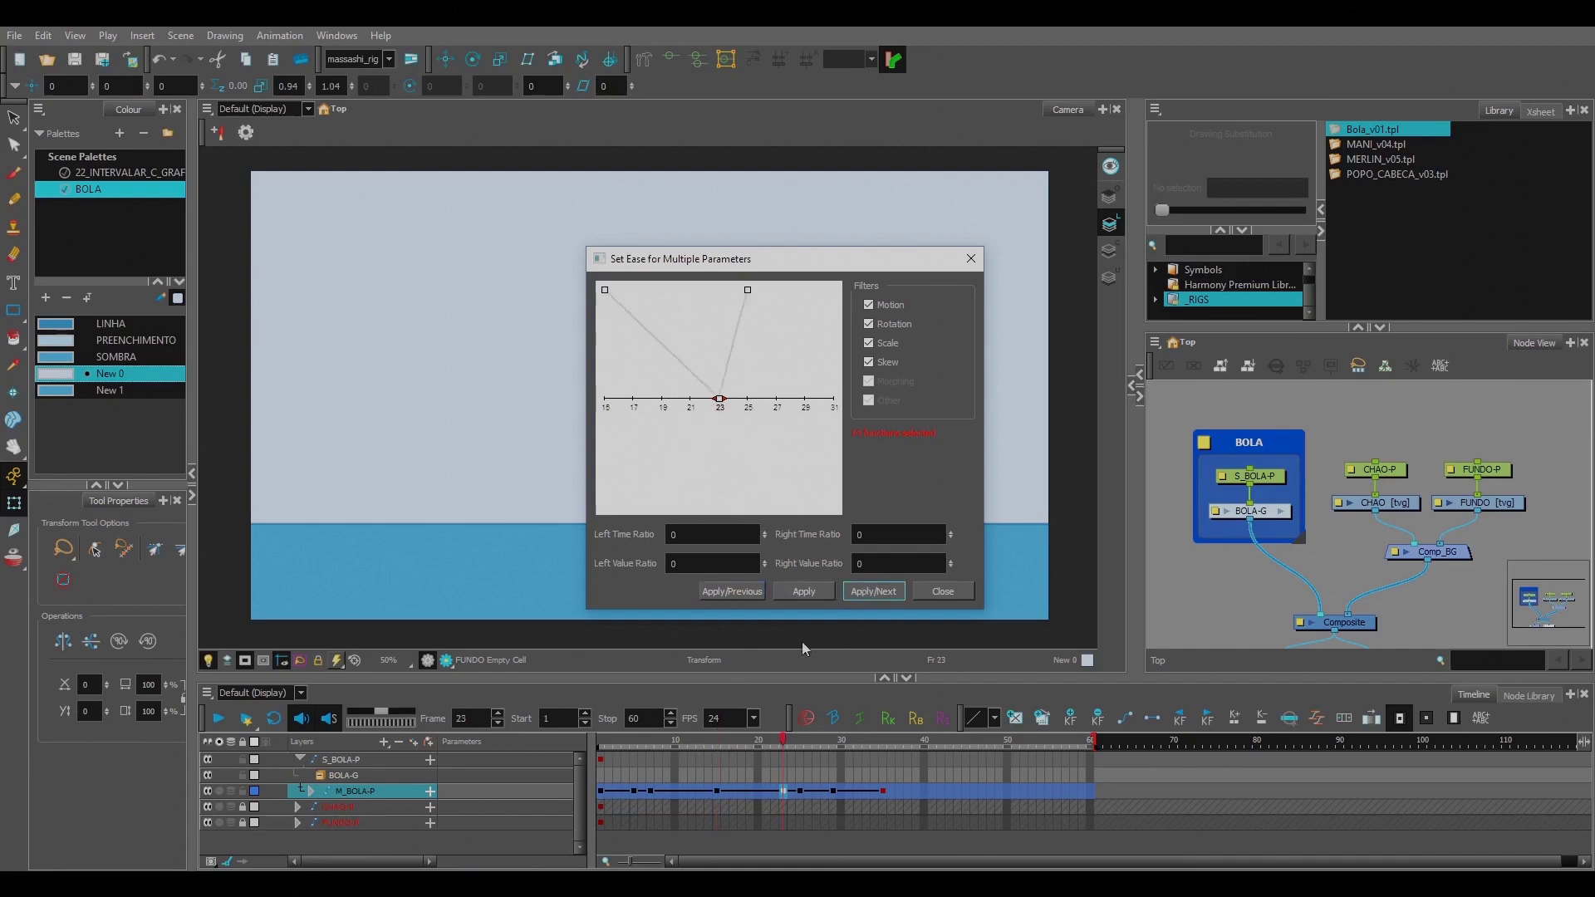
{"action": "left_click", "coordinate": [748, 596]}
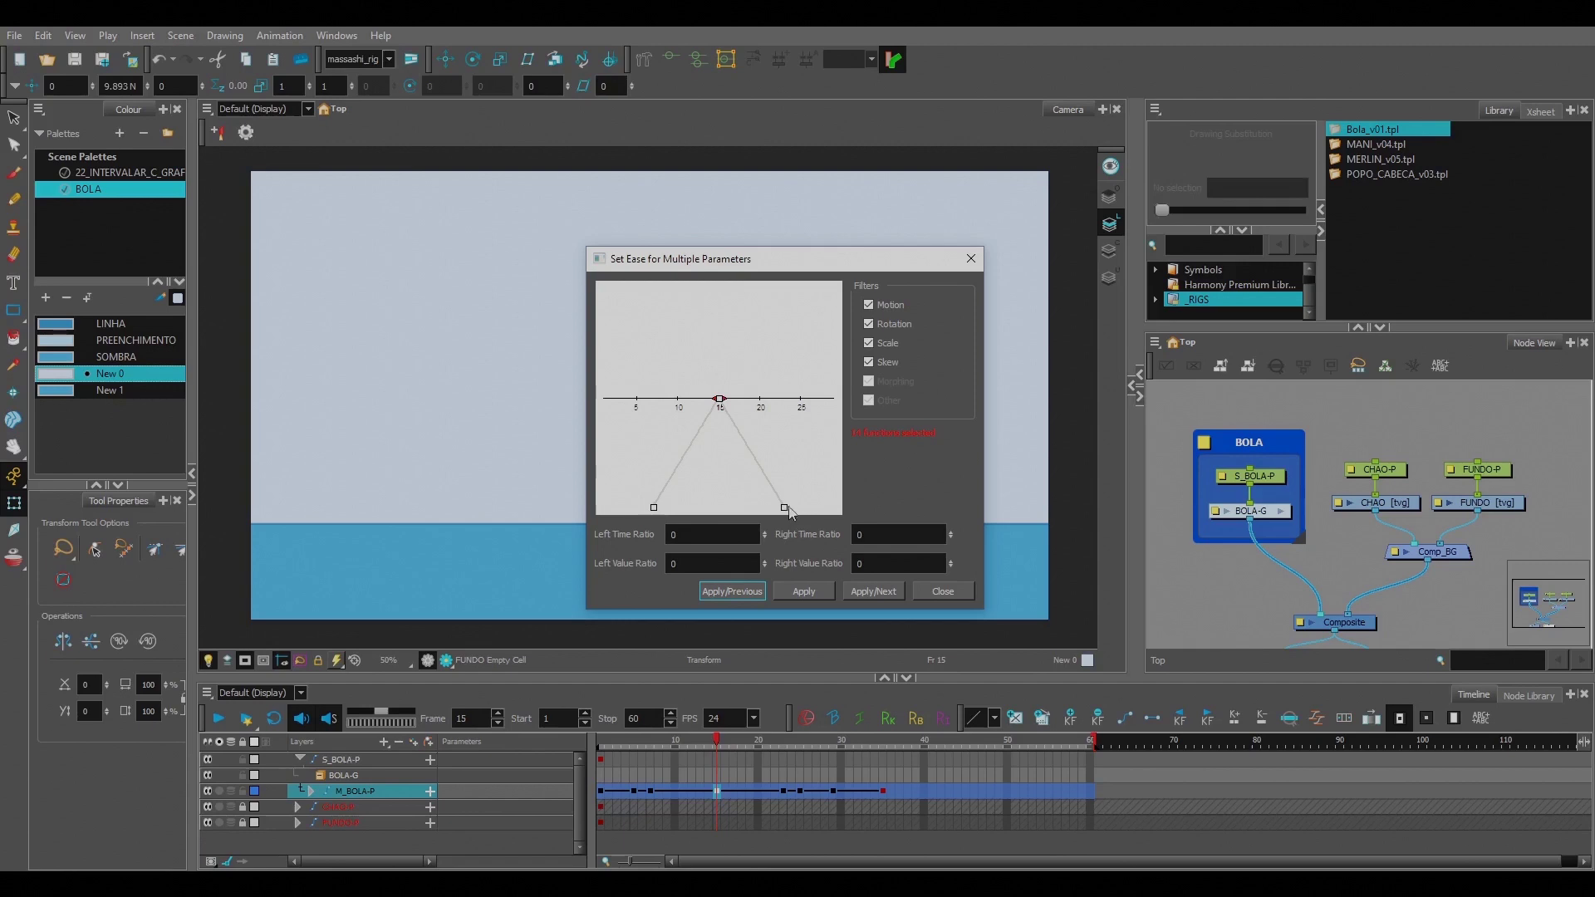
{"action": "left_click", "coordinate": [717, 590]}
{"action": "left_click", "coordinate": [868, 593]}
{"action": "left_click", "coordinate": [754, 592]}
Step: Uncover the ball behind the ease dialog and compare its first pose with the frame 5 squash, ending on frame 5
{"action": "left_click_drag", "start_coordinate": [906, 251], "coordinate": [919, 262]}
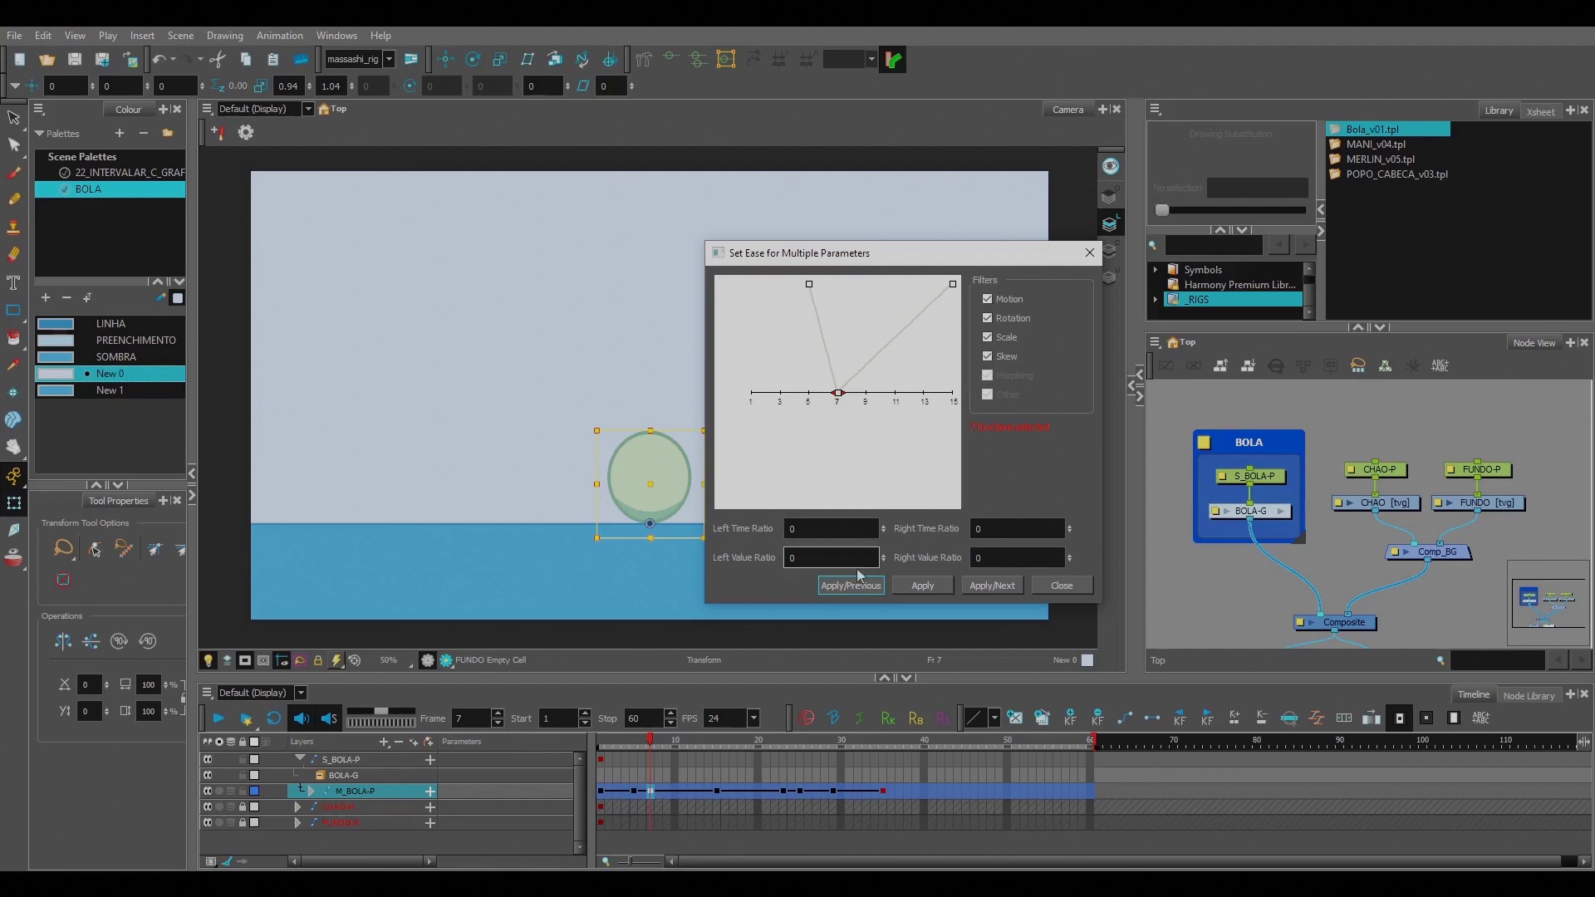
{"action": "left_click_drag", "start_coordinate": [894, 257], "coordinate": [882, 267]}
{"action": "left_click", "coordinate": [845, 591]}
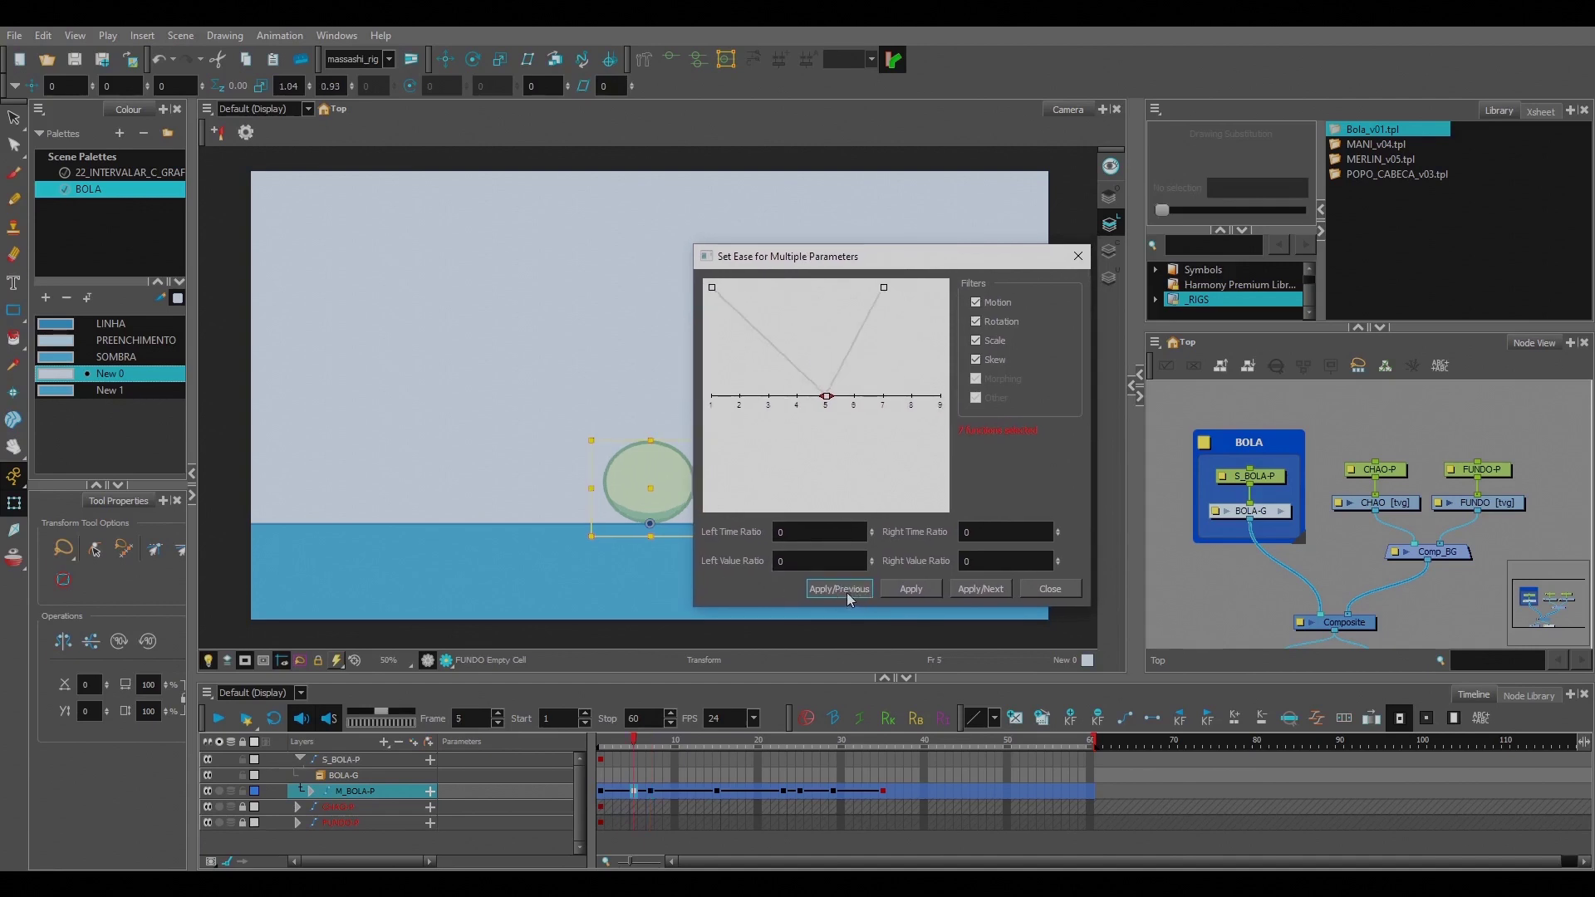
{"action": "left_click", "coordinate": [845, 591]}
{"action": "left_click", "coordinate": [985, 590]}
{"action": "left_click", "coordinate": [835, 589]}
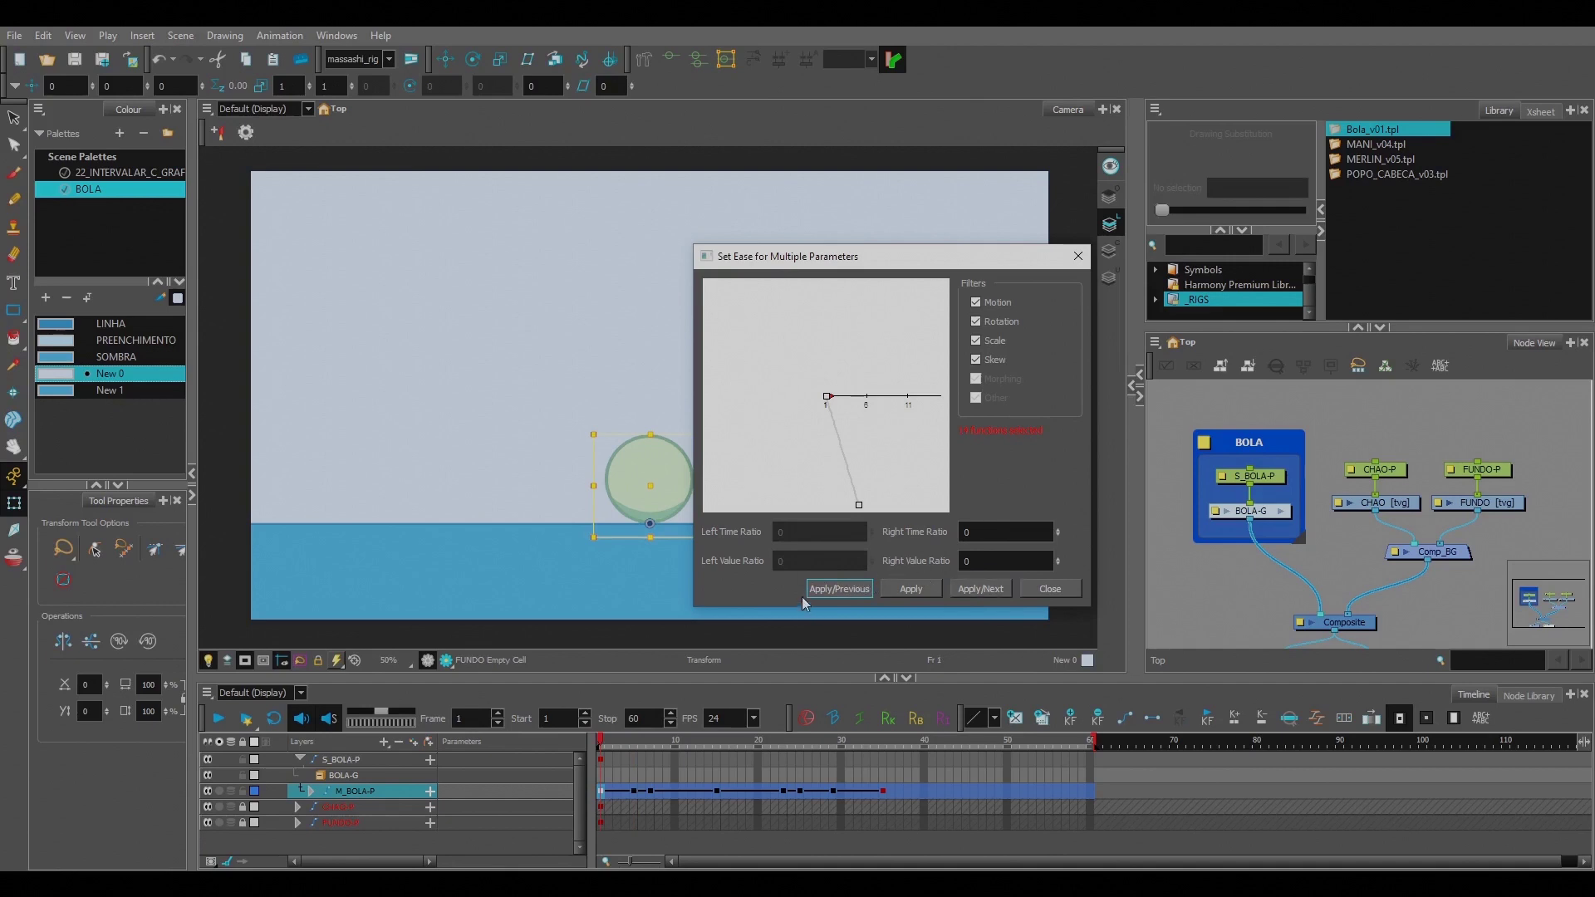
{"action": "left_click", "coordinate": [981, 589]}
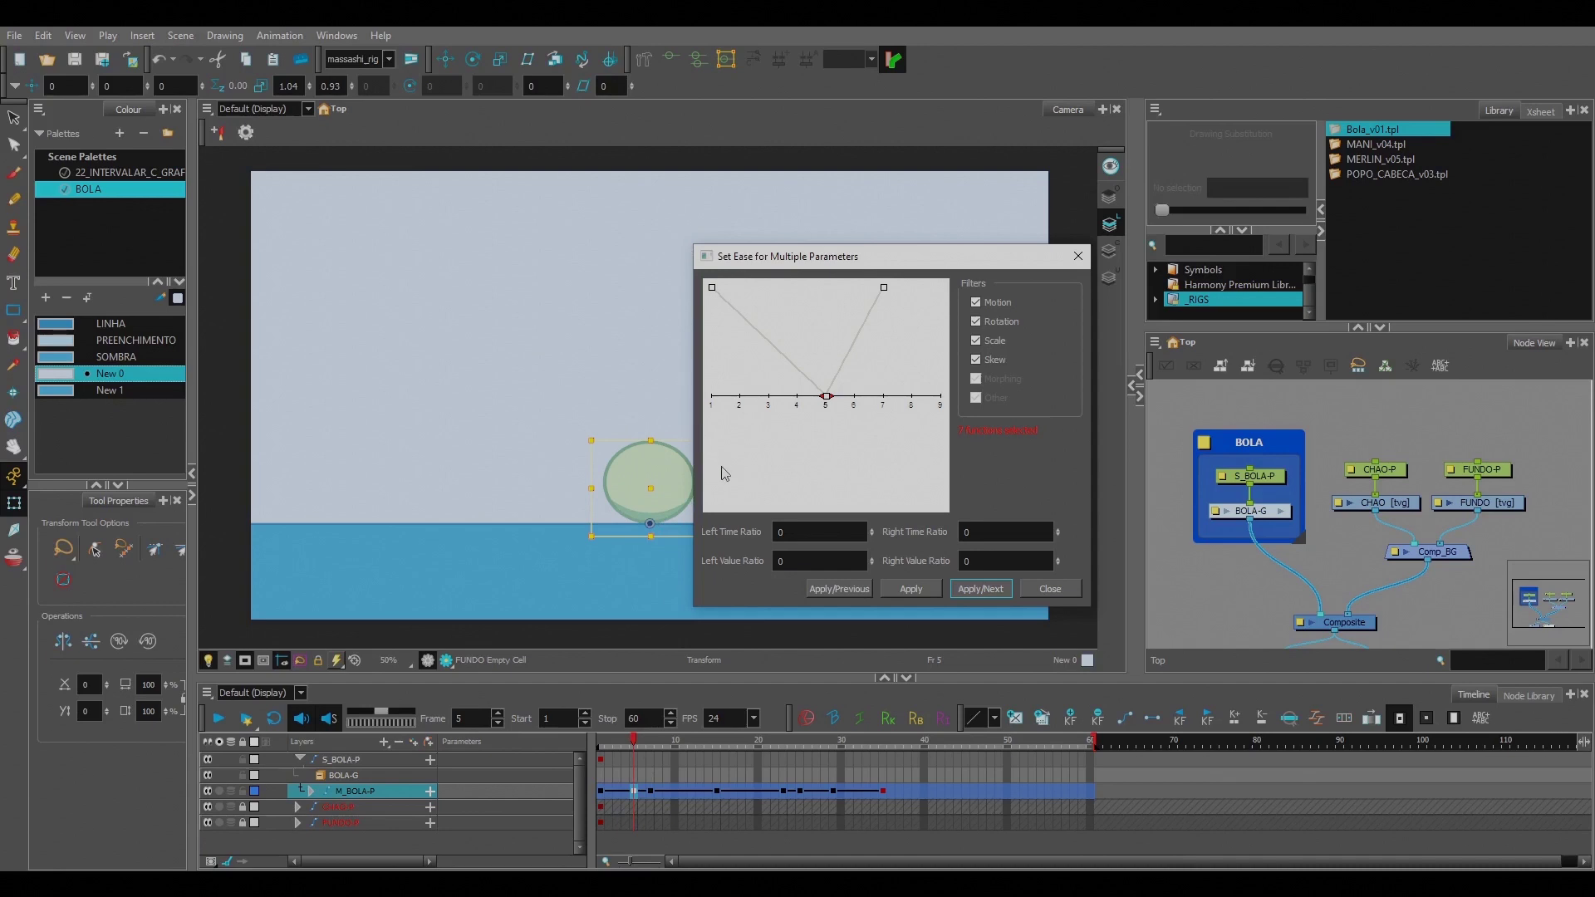
{"action": "left_click", "coordinate": [852, 591]}
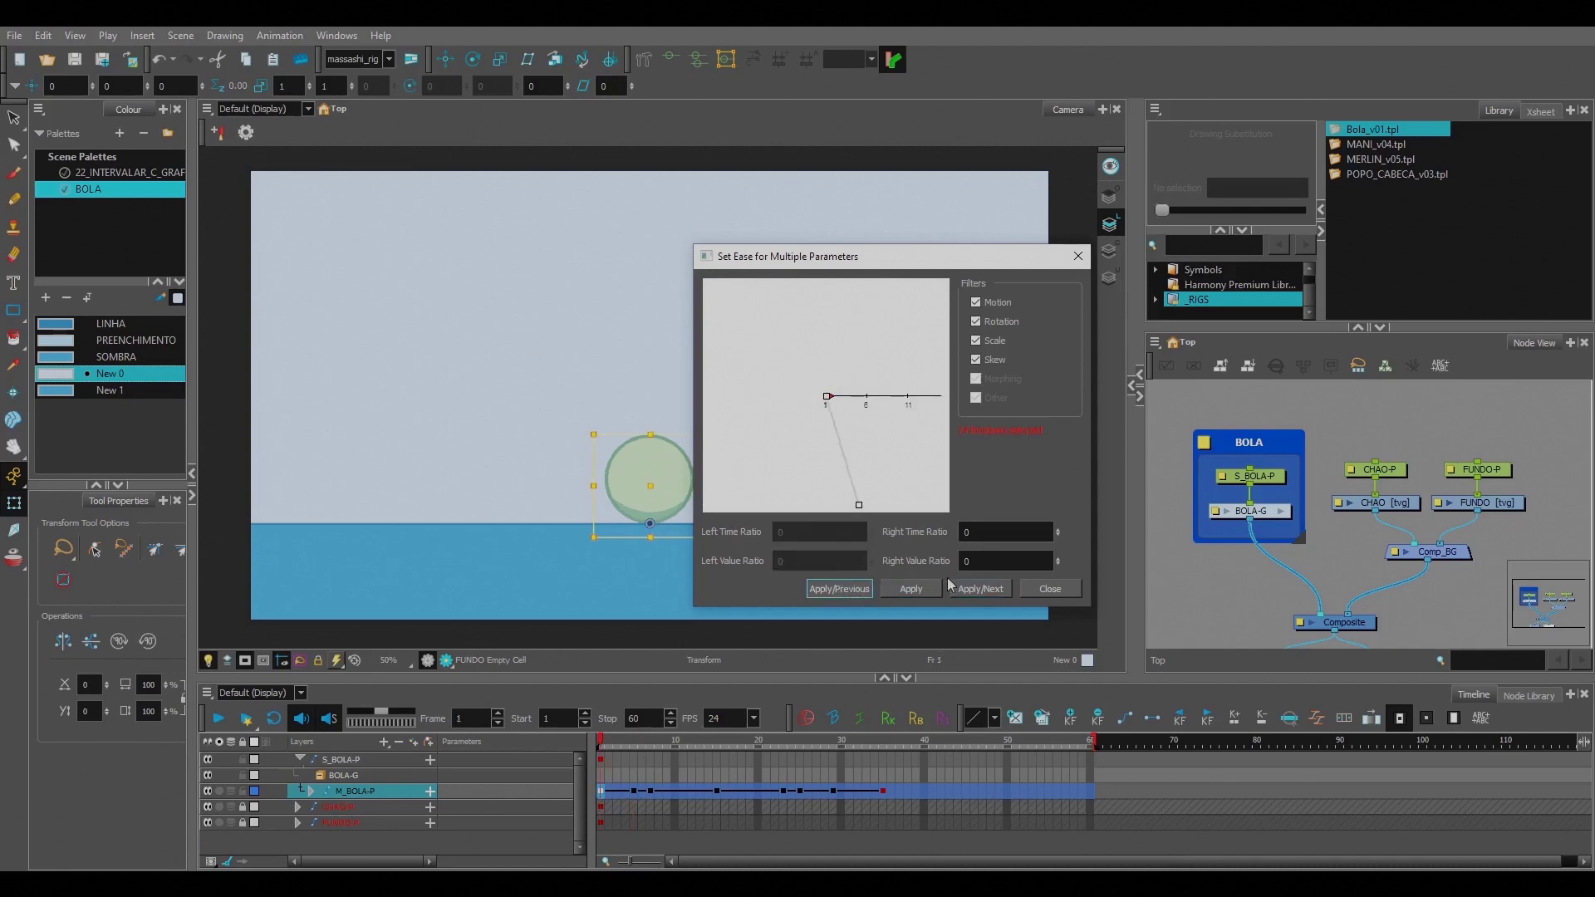
{"action": "left_click", "coordinate": [955, 588]}
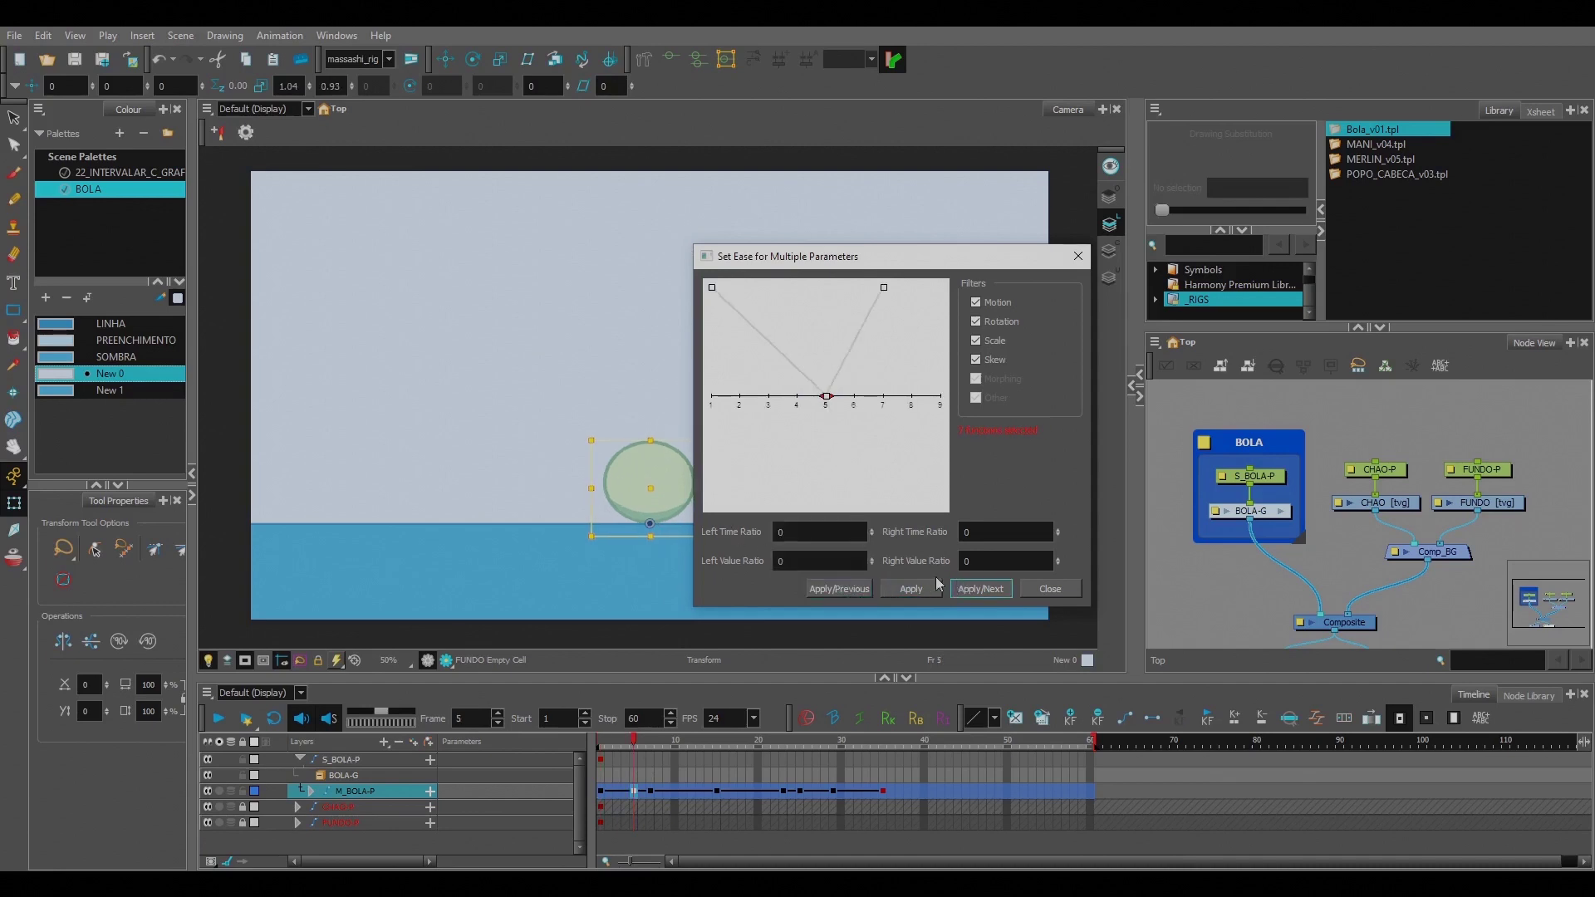
Step: Try a Left Time Ratio of 60 on the frame 5 keyframe and close the ease dialog without applying it
{"action": "left_click", "coordinate": [803, 559]}
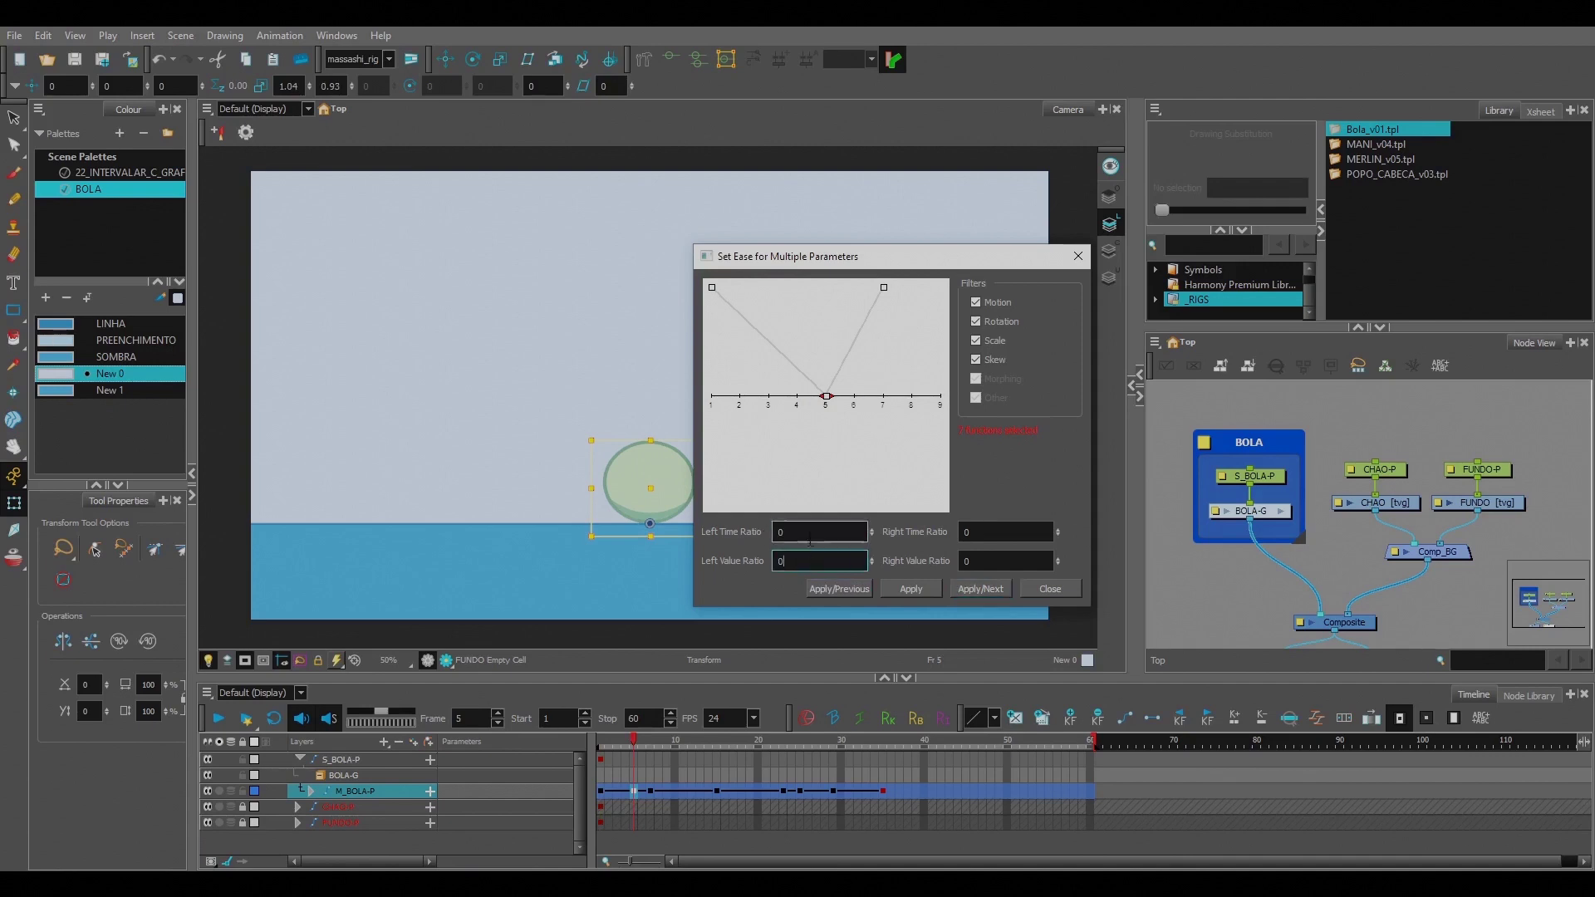
{"action": "left_click", "coordinate": [810, 536]}
{"action": "left_click", "coordinate": [970, 541]}
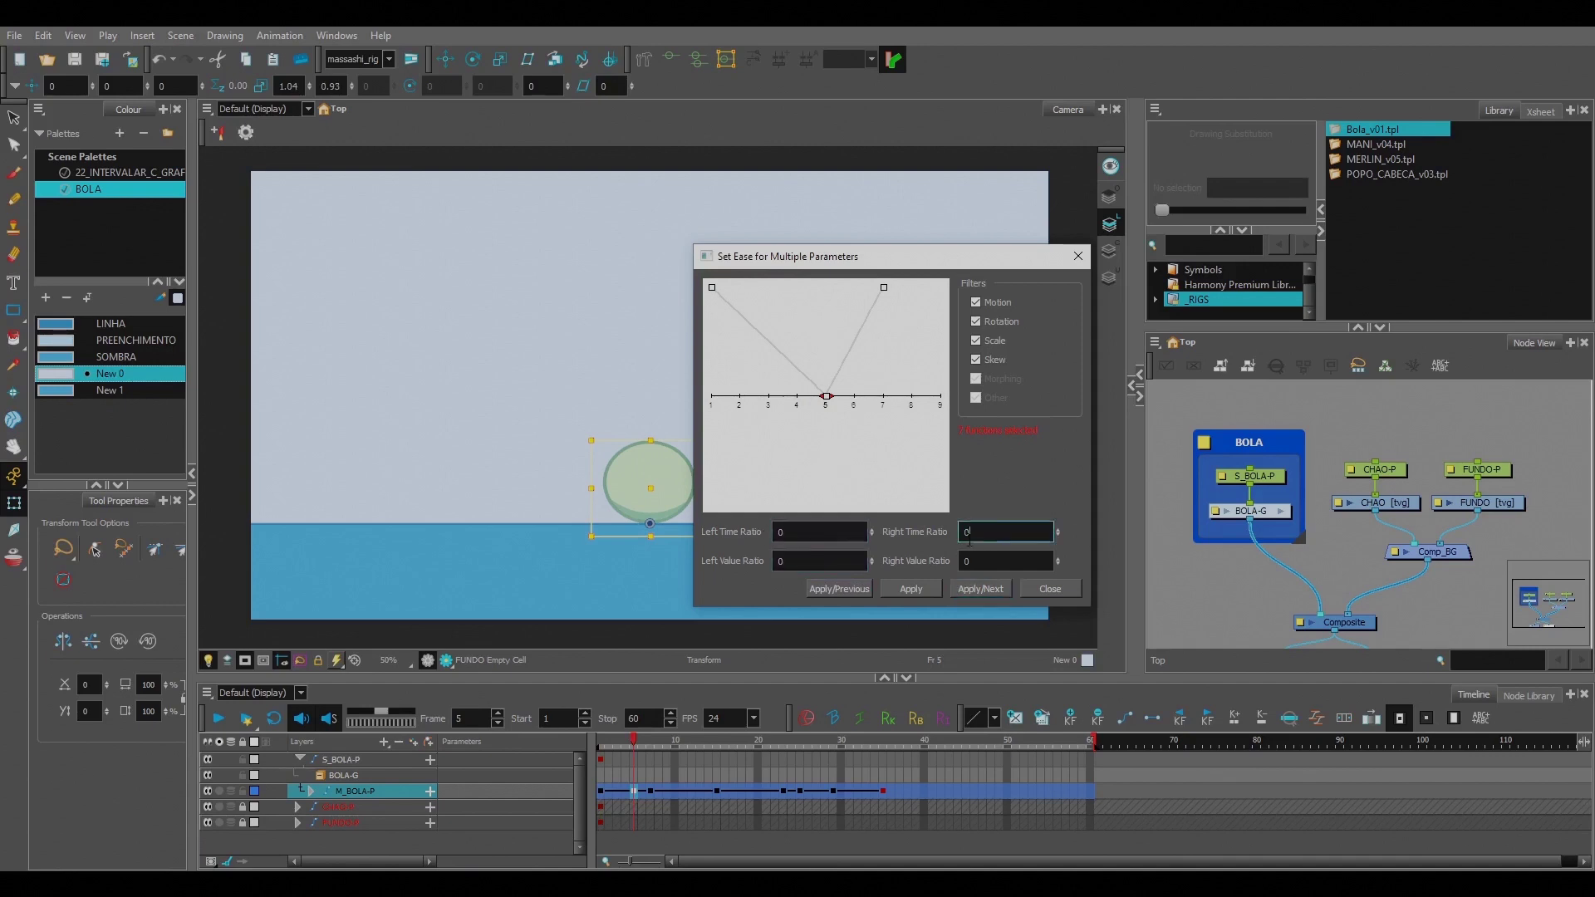
{"action": "left_click", "coordinate": [831, 536]}
{"action": "double_click", "coordinate": [780, 533]}
{"action": "key", "text": "BackSpace"}
{"action": "key", "text": "BackSpace"}
{"action": "type", "text": "50"}
{"action": "type", "text": "60"}
{"action": "key", "text": "Return"}
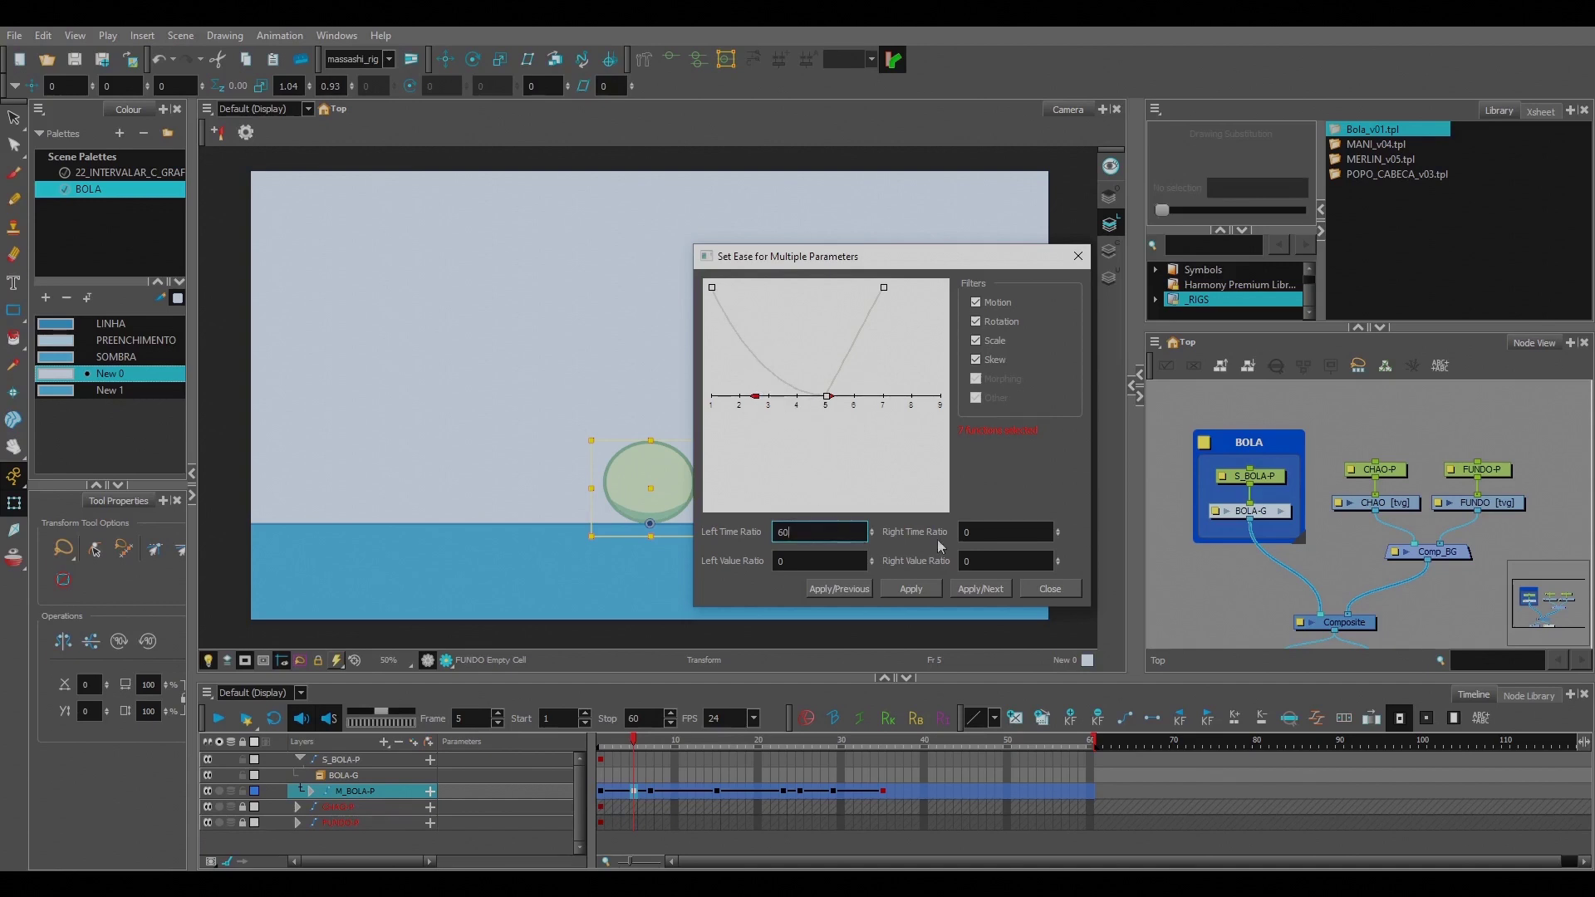
{"action": "left_click", "coordinate": [990, 539]}
{"action": "double_click", "coordinate": [966, 532]}
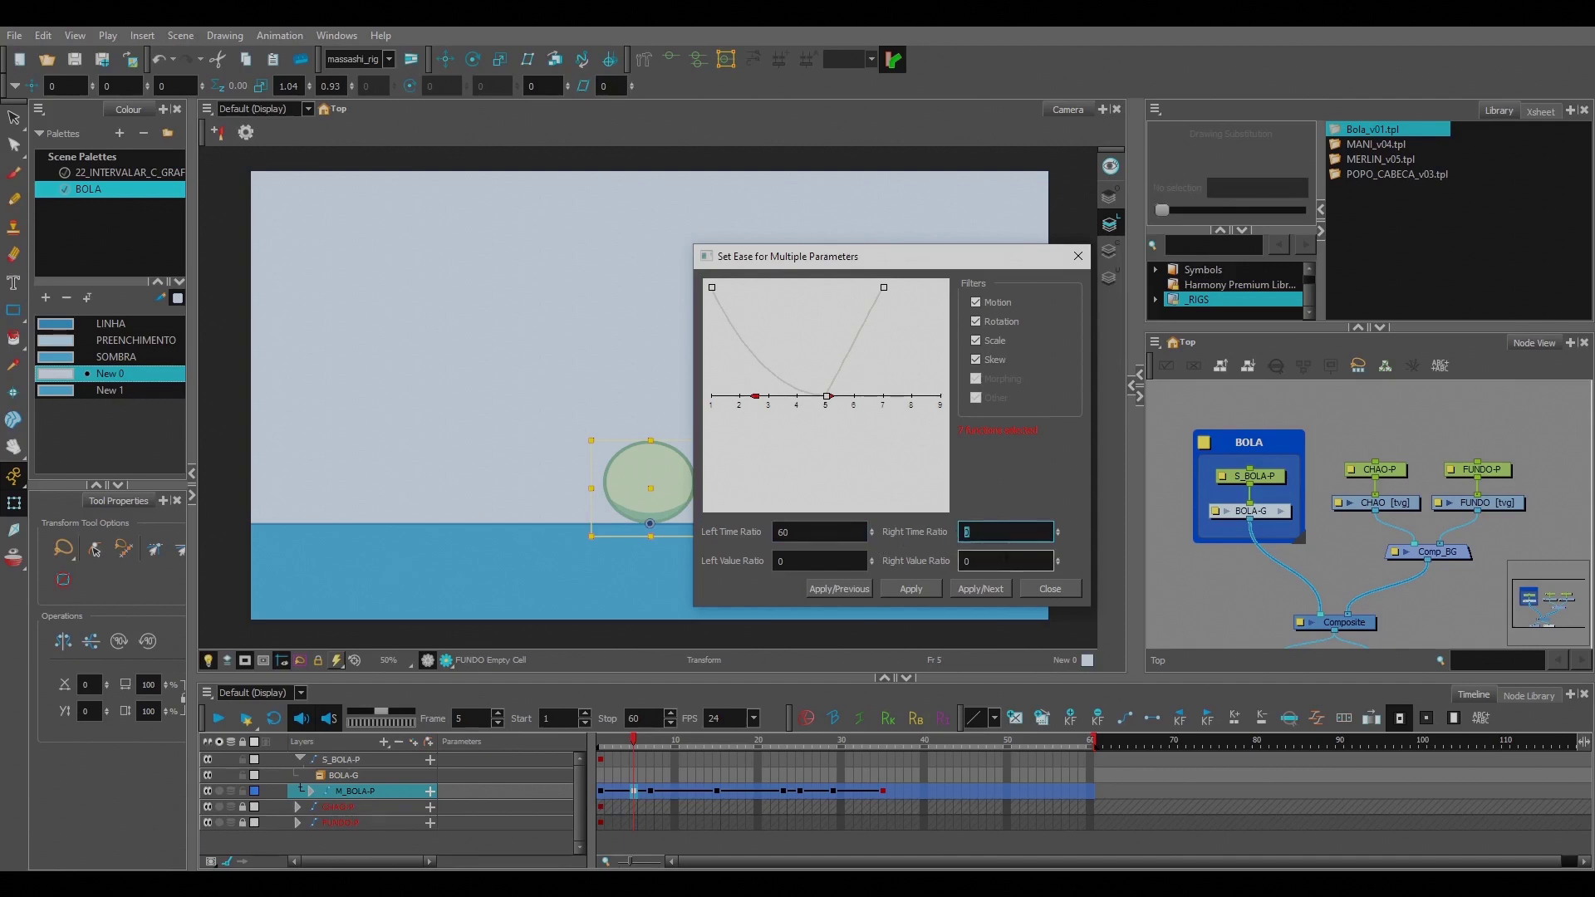
{"action": "left_click", "coordinate": [1044, 592]}
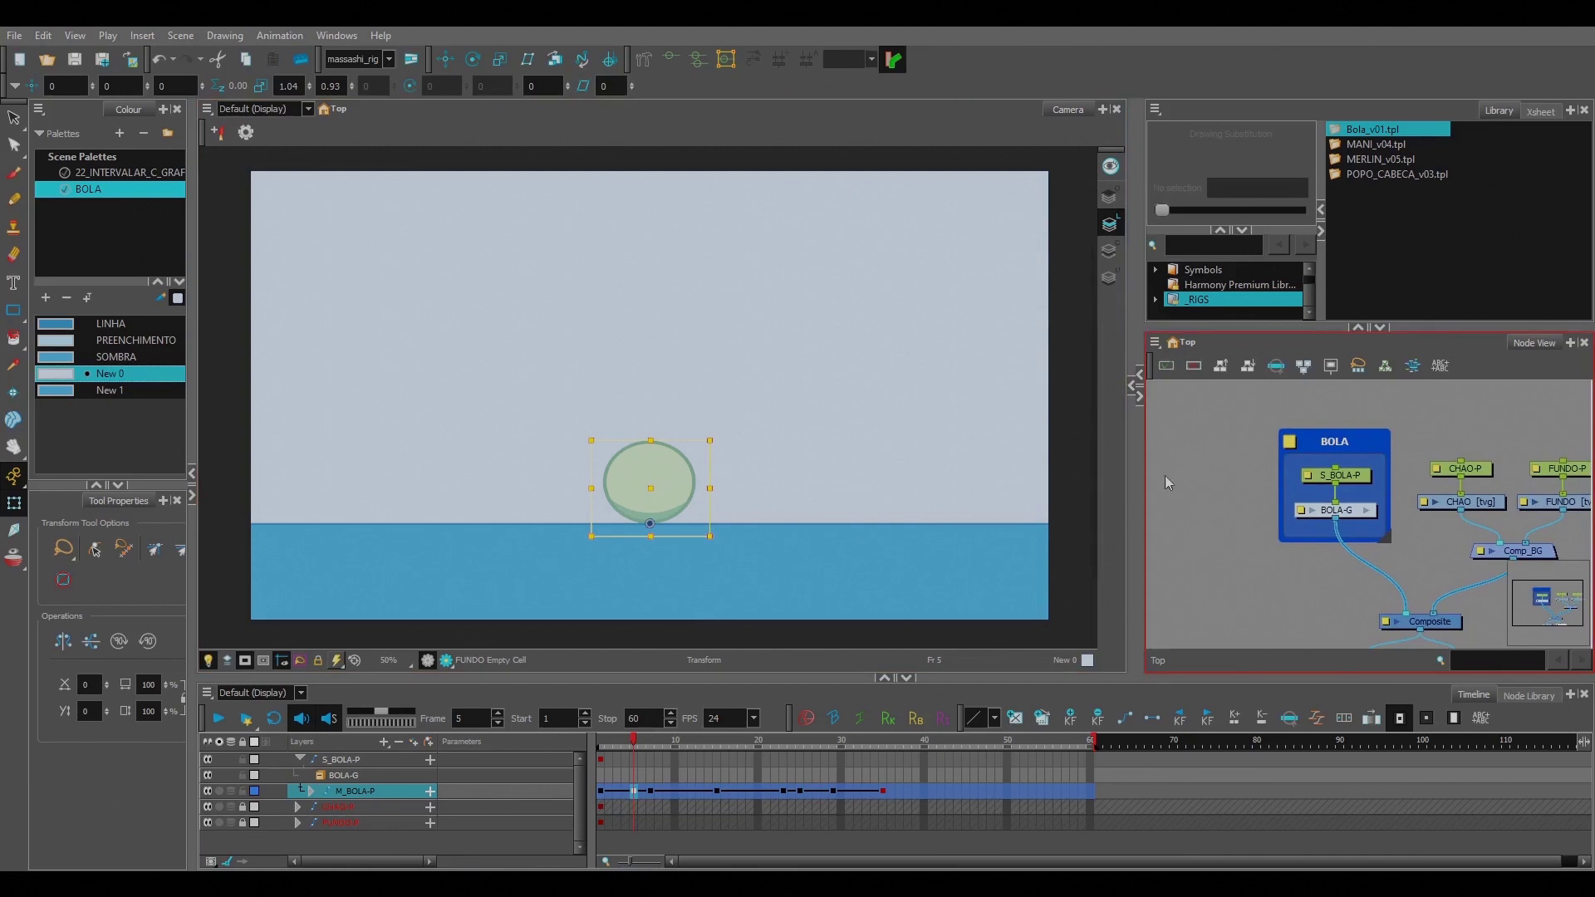
Step: Add a vector drawing layer named Drawing and connect its node to the Composite
{"action": "left_click", "coordinate": [1224, 536]}
{"action": "key", "text": "ctrl+r"}
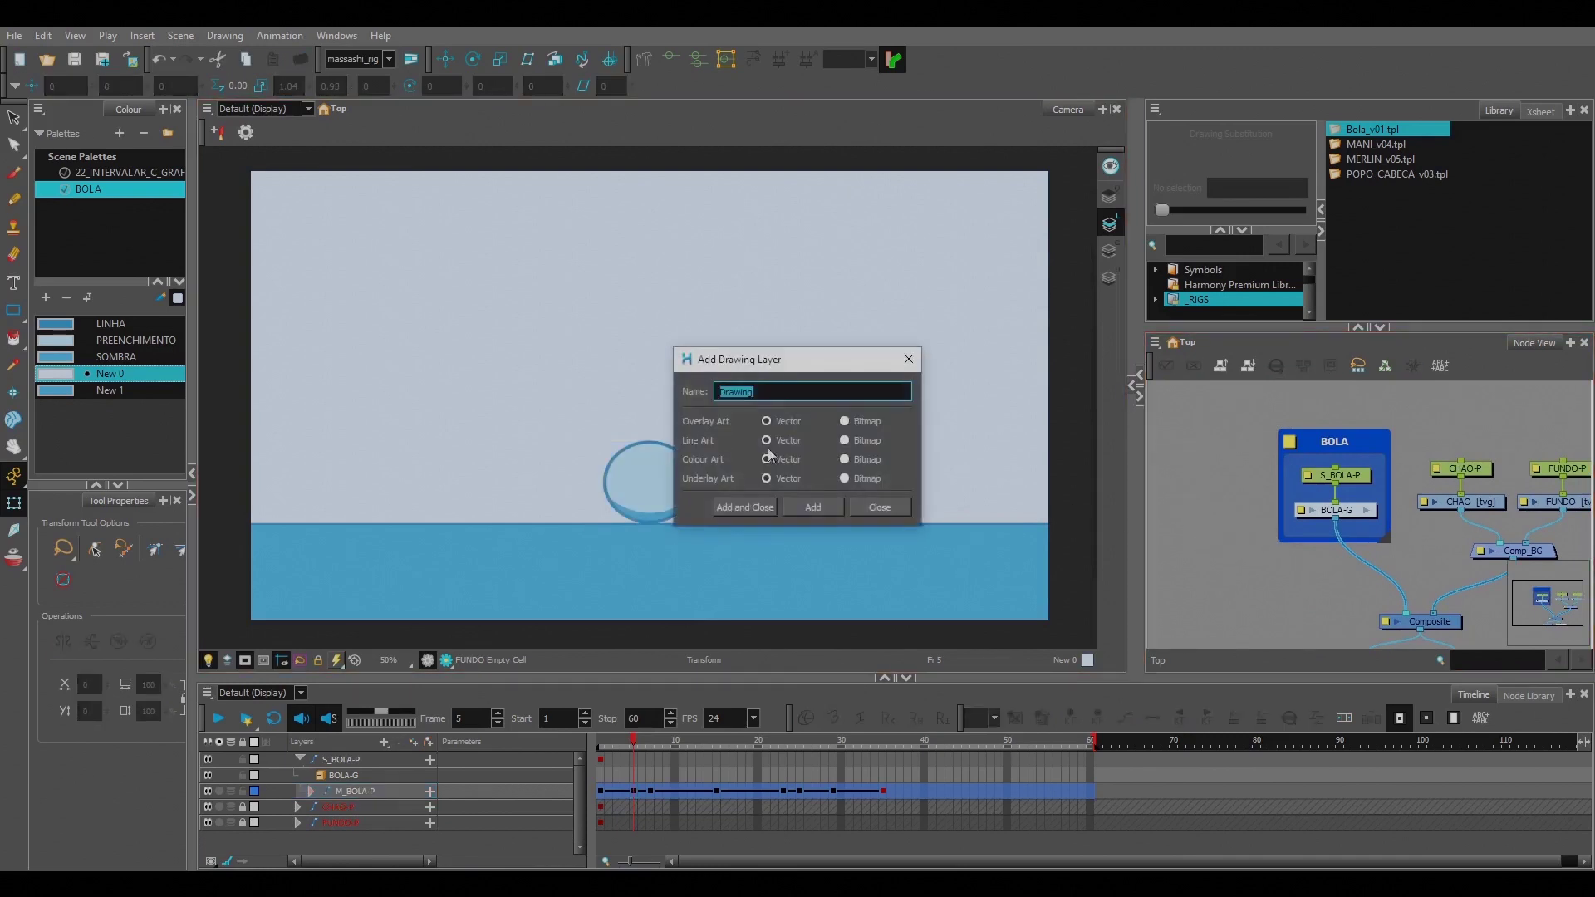
{"action": "left_click", "coordinate": [748, 508]}
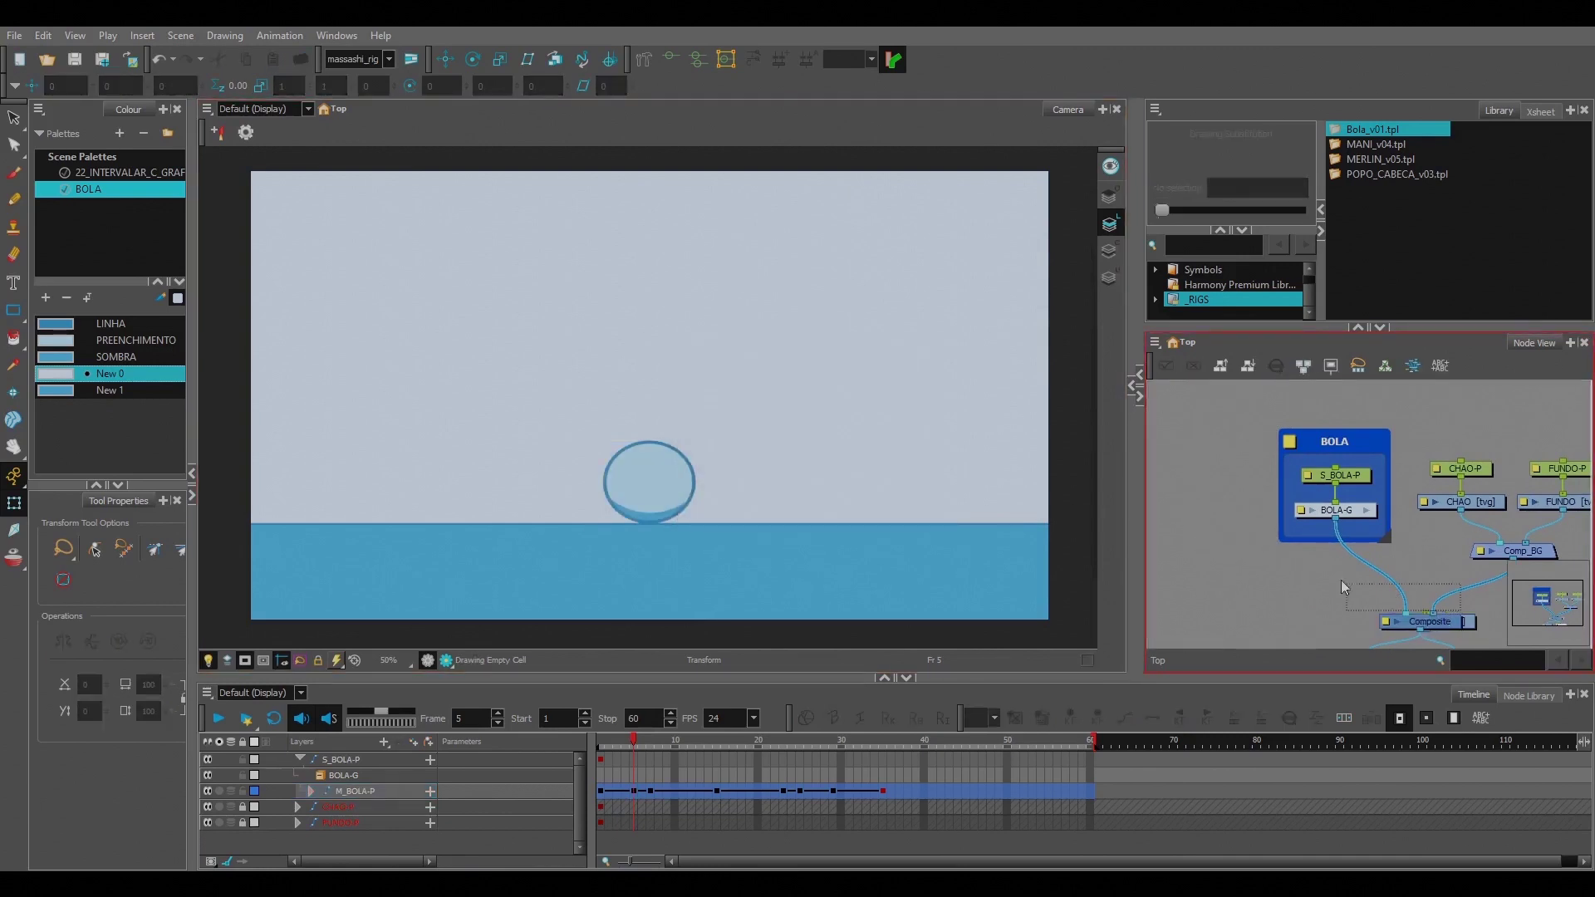
{"action": "mouse_move", "coordinate": [1470, 625]}
{"action": "left_mouse_down"}
{"action": "mouse_move", "coordinate": [1268, 560]}
{"action": "mouse_move", "coordinate": [1238, 586]}
{"action": "mouse_move", "coordinate": [1404, 616]}
{"action": "left_mouse_up"}
{"action": "key", "text": "alt+b"}
{"action": "left_click_drag", "start_coordinate": [811, 234], "coordinate": [811, 357]}
{"action": "key", "text": "ctrl+z"}
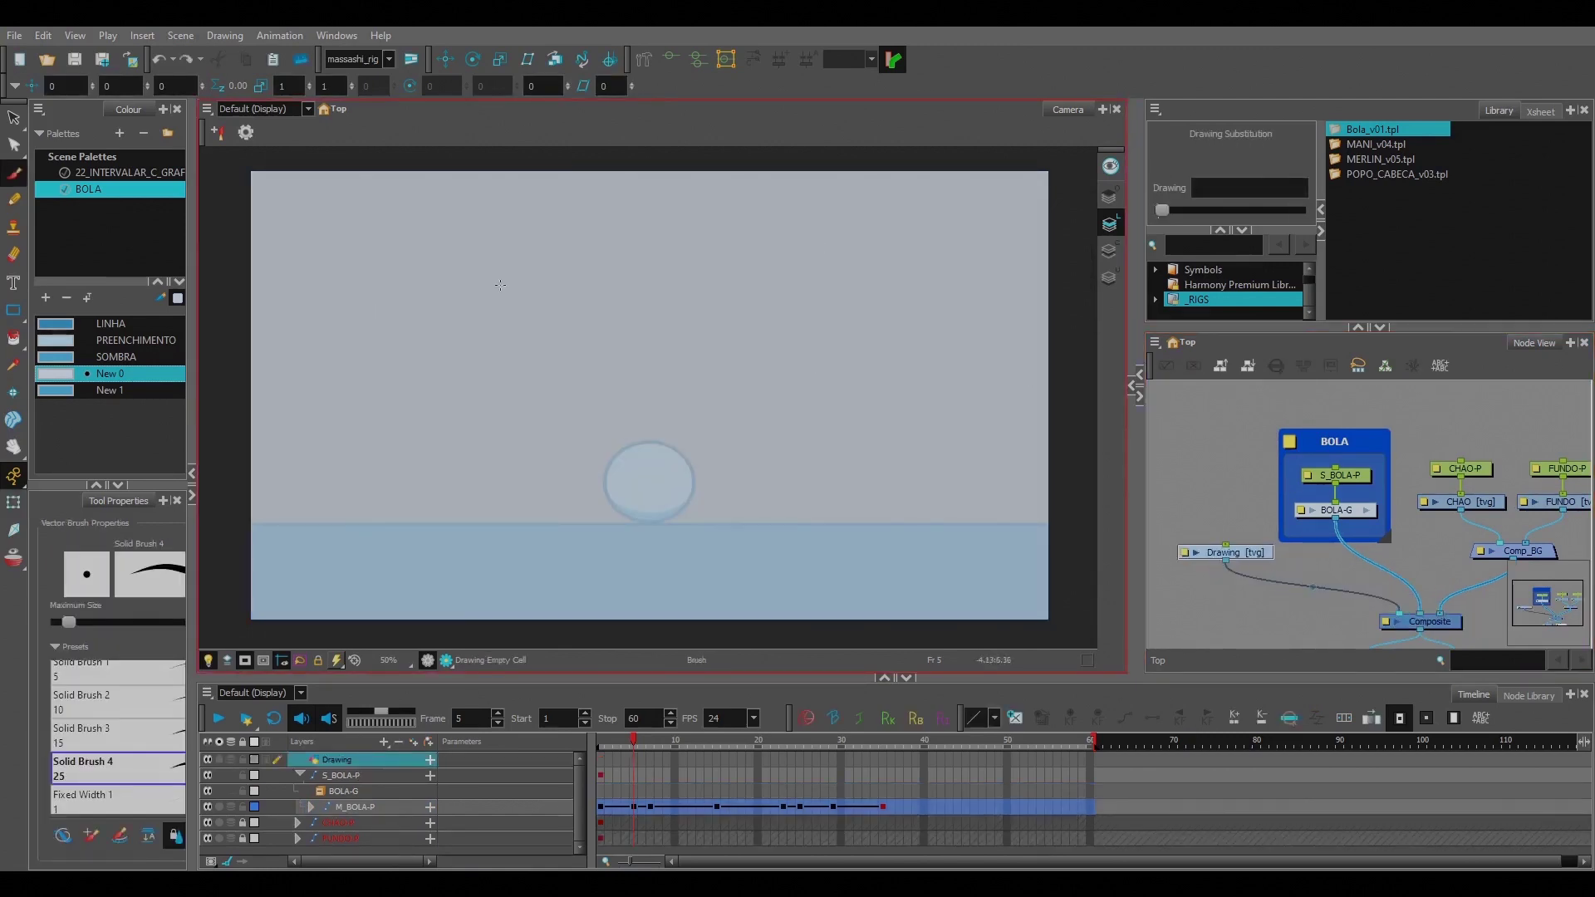
Step: Brush a rectangular graph frame beside the ball in the LINHA colour, with a lower point labelled 1 and an upper point labelled 7
{"action": "left_click", "coordinate": [110, 323]}
{"action": "left_click_drag", "start_coordinate": [801, 230], "coordinate": [800, 358]}
{"action": "scroll", "coordinate": [814, 303], "scroll_direction": "up", "scroll_amount": 2}
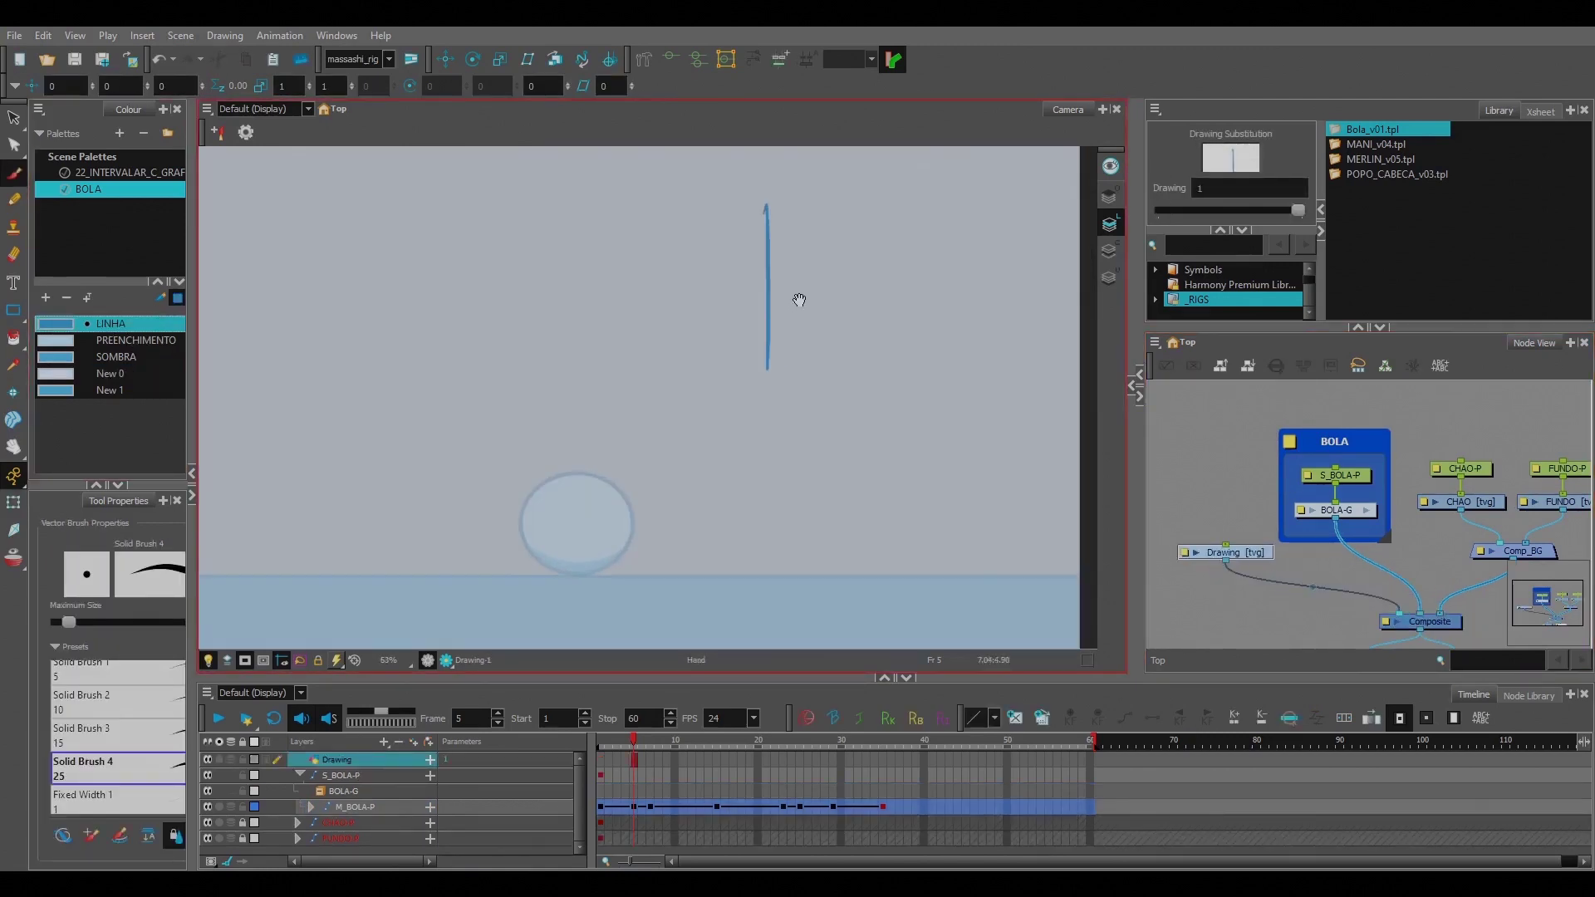
{"action": "key", "text": "ctrl+z"}
{"action": "mouse_move", "coordinate": [683, 408]}
{"action": "left_mouse_down"}
{"action": "mouse_move", "coordinate": [683, 204]}
{"action": "mouse_move", "coordinate": [947, 202]}
{"action": "mouse_move", "coordinate": [947, 424]}
{"action": "mouse_move", "coordinate": [873, 417]}
{"action": "mouse_move", "coordinate": [963, 415]}
{"action": "left_mouse_up"}
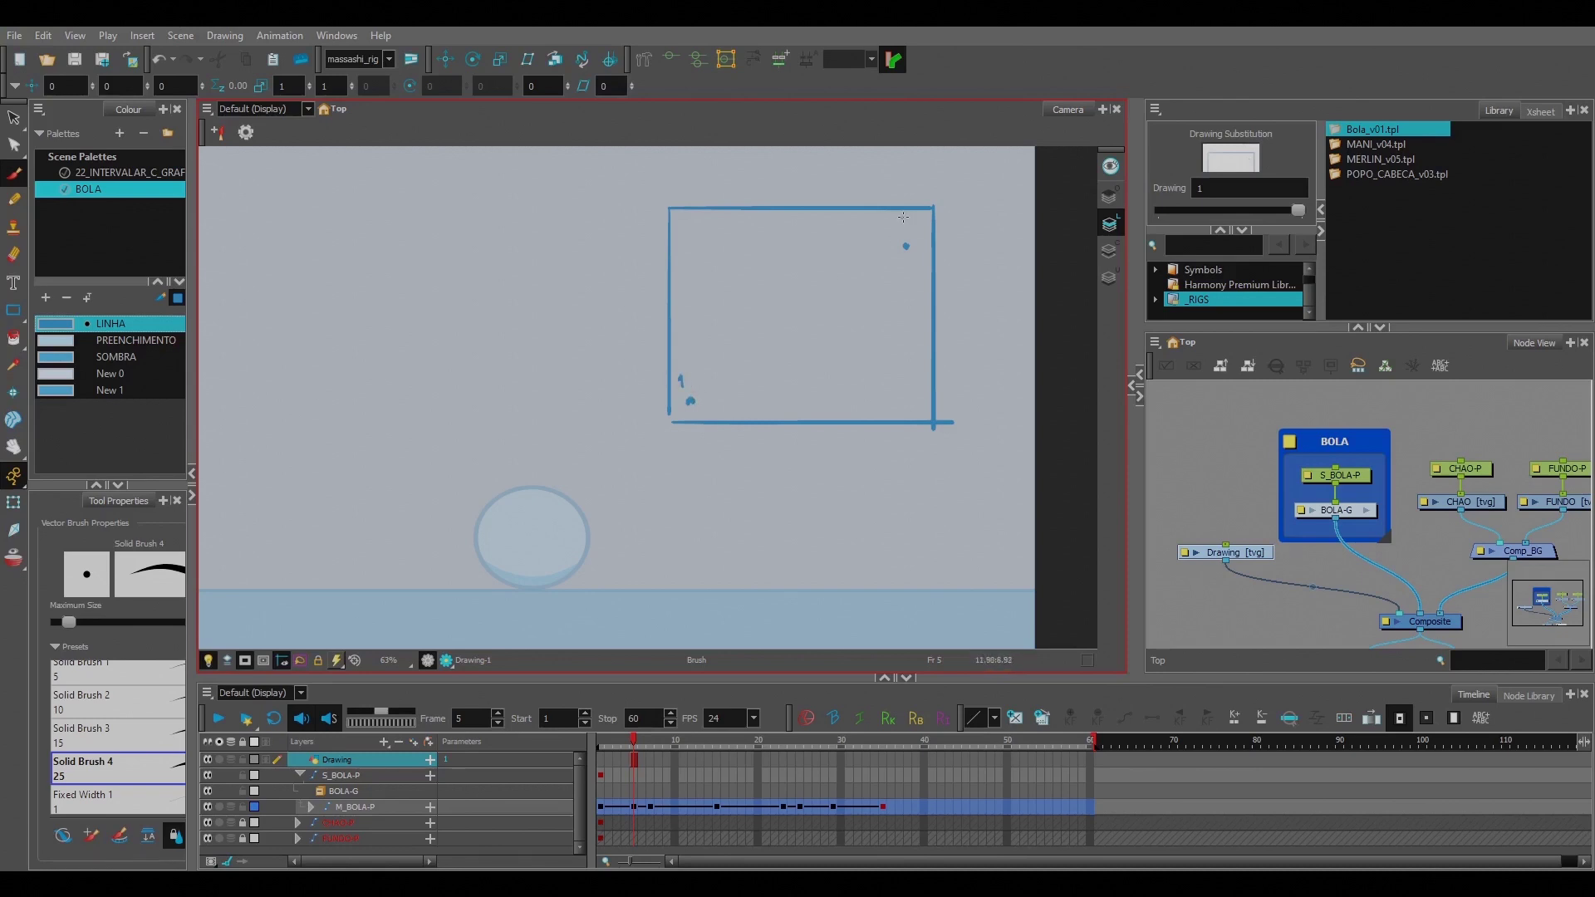
{"action": "left_click_drag", "start_coordinate": [903, 217], "coordinate": [909, 224]}
Step: Replace a trial straight line between graph points 1 and 7 with a curve that starts flat and rises steeply
{"action": "left_click_drag", "start_coordinate": [690, 402], "coordinate": [904, 247]}
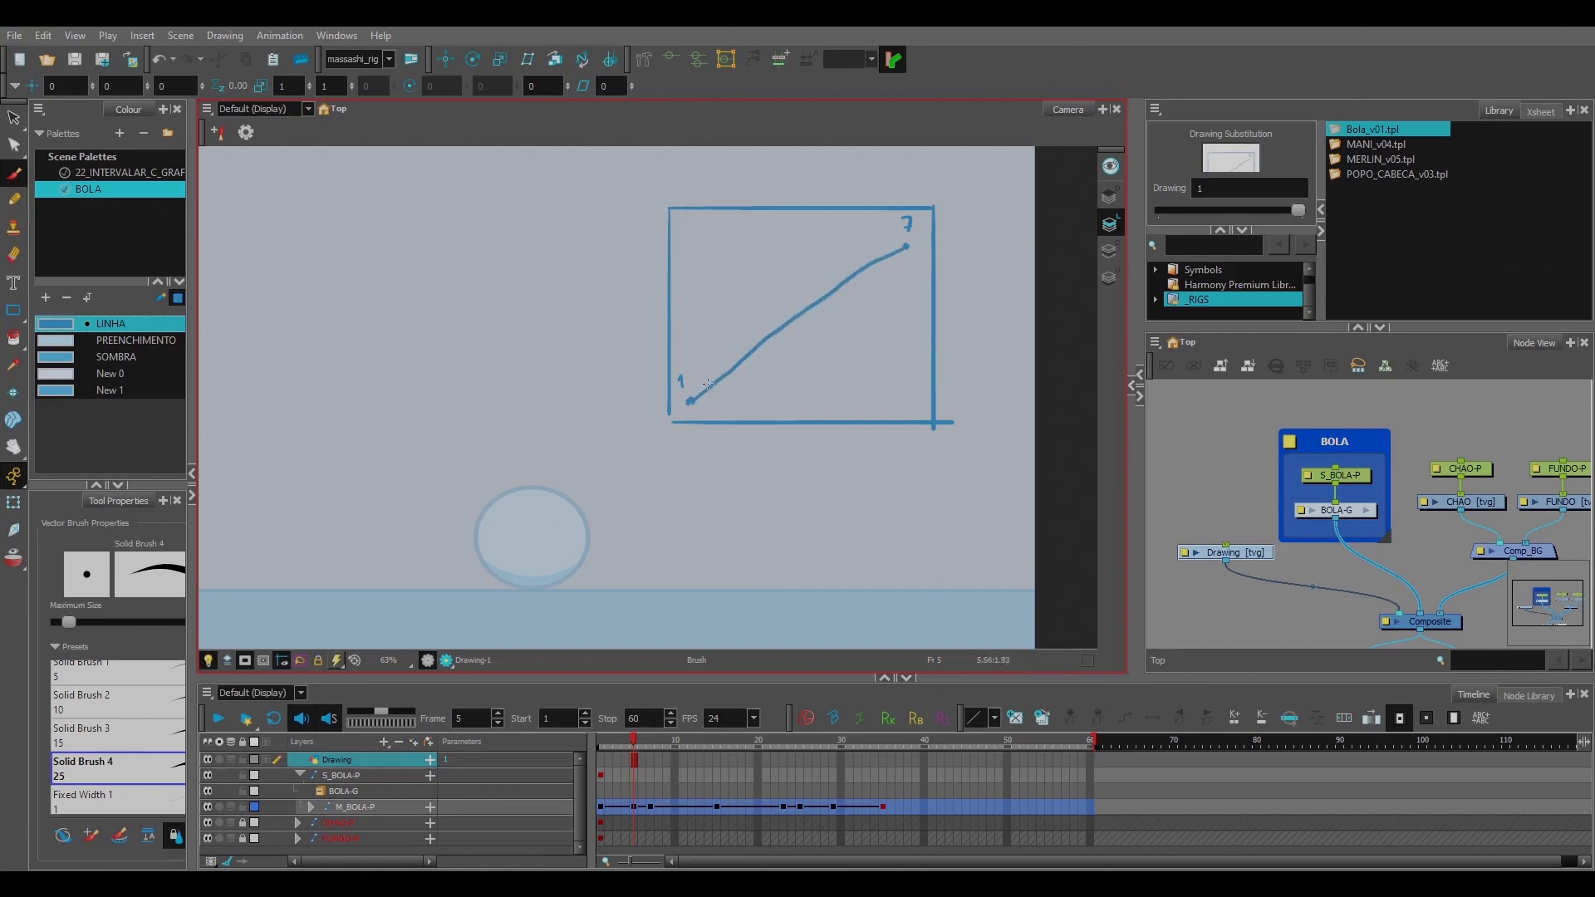
{"action": "key", "text": "ctrl+z"}
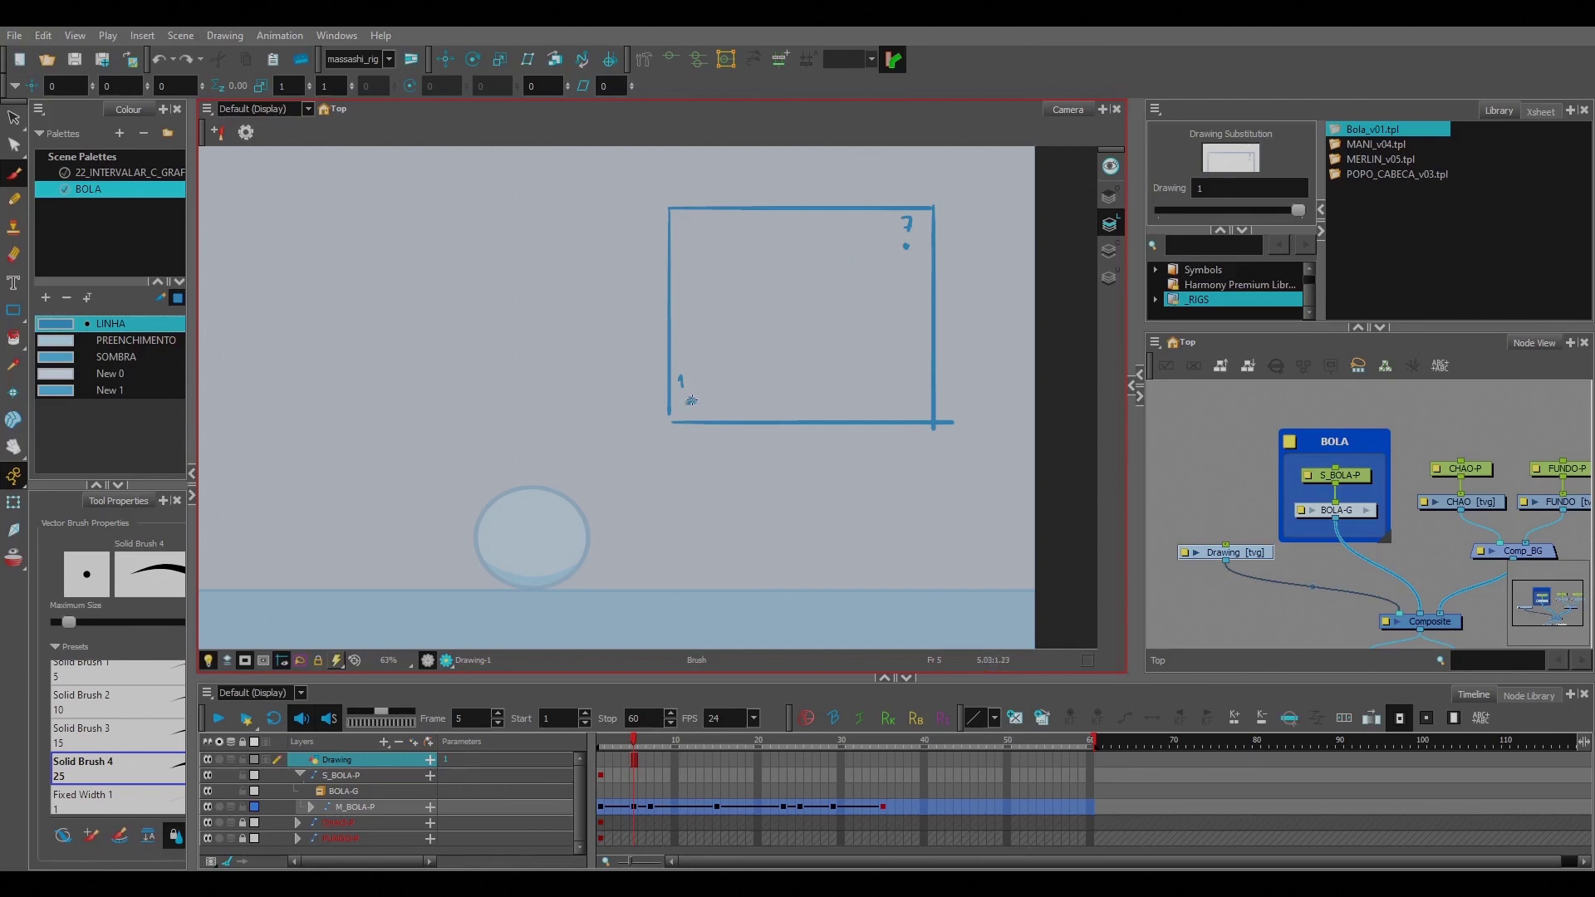
{"action": "mouse_move", "coordinate": [691, 400]}
{"action": "left_mouse_down"}
{"action": "mouse_move", "coordinate": [760, 396]}
{"action": "mouse_move", "coordinate": [834, 353]}
{"action": "mouse_move", "coordinate": [906, 246]}
{"action": "left_mouse_up"}
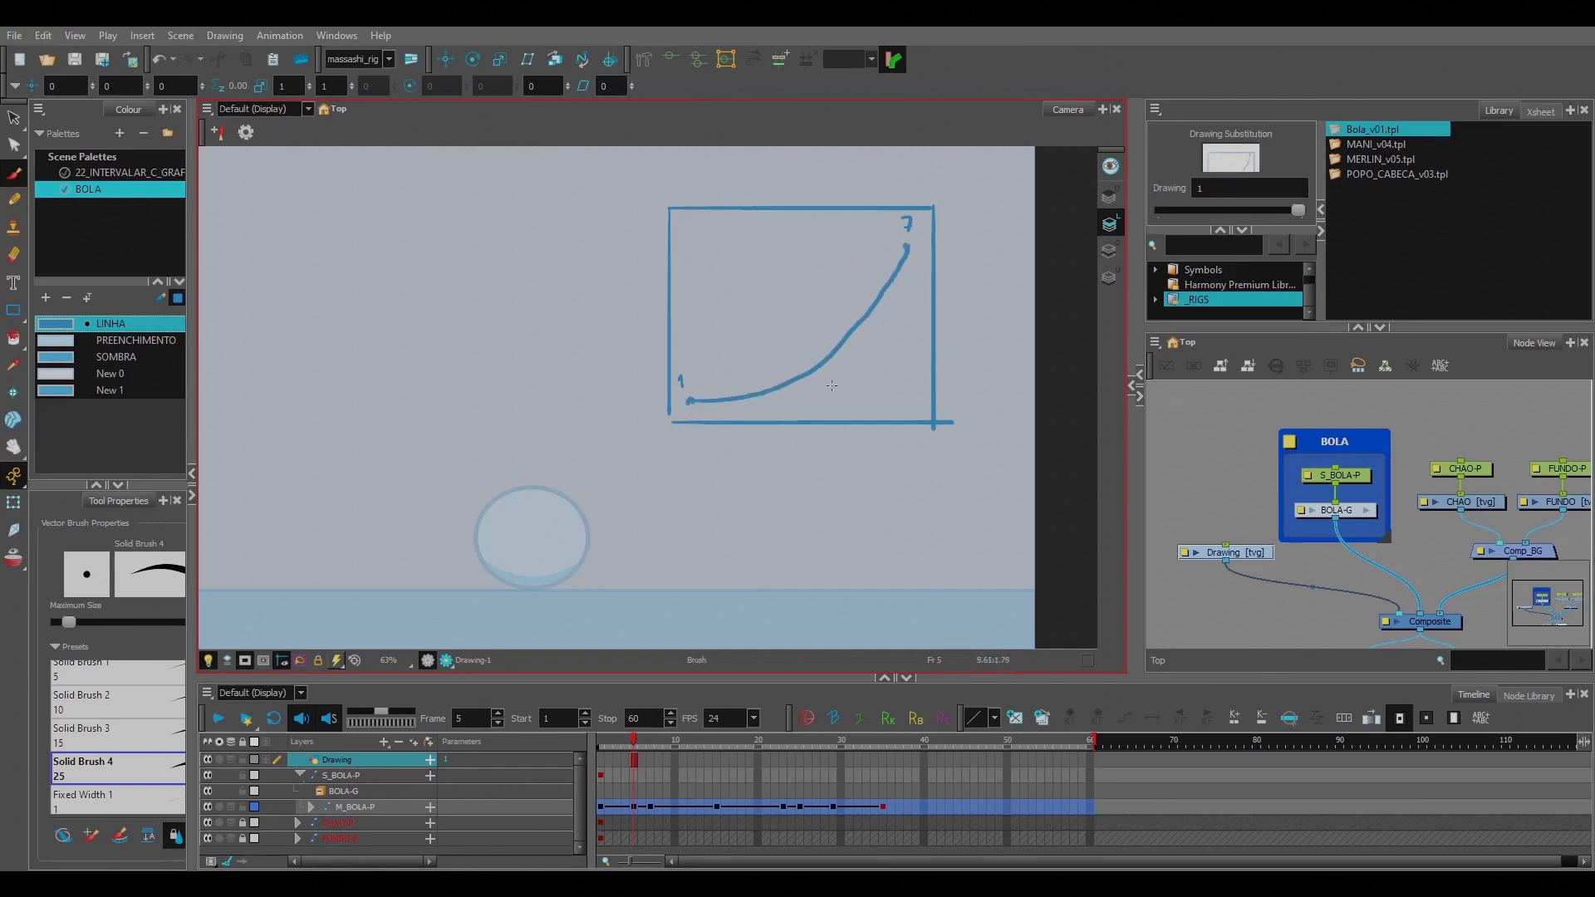
{"action": "key", "text": "ctrl+z"}
{"action": "left_click_drag", "start_coordinate": [763, 378], "coordinate": [749, 377]}
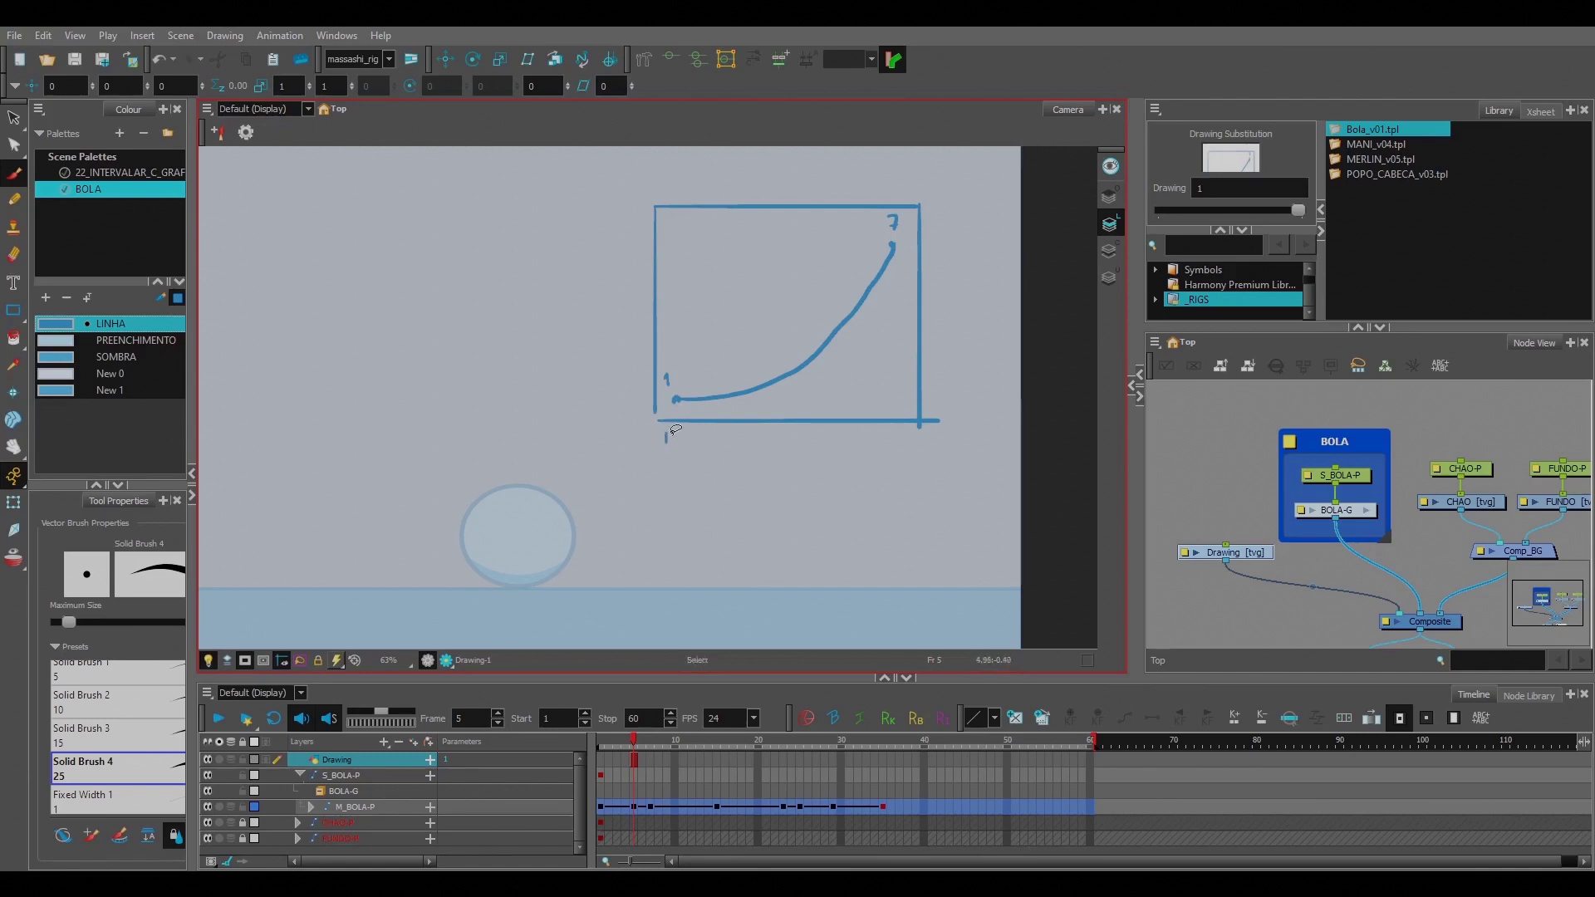
Step: Brush the numbers 1 and 7 below the graph frame's lower edge, under the start and end points
{"action": "key", "text": "ctrl+z"}
{"action": "left_click_drag", "start_coordinate": [650, 435], "coordinate": [917, 435]}
{"action": "left_click_drag", "start_coordinate": [672, 442], "coordinate": [673, 450]}
{"action": "left_click_drag", "start_coordinate": [682, 439], "coordinate": [736, 453]}
{"action": "key", "text": "ctrl+z"}
{"action": "key", "text": "ctrl+z"}
{"action": "key", "text": "ctrl+z"}
Step: Sketch an upward arrow beside the graph and a horizontal arrow between the lower 1 and 7, and undo both
{"action": "mouse_move", "coordinate": [970, 412]}
{"action": "left_mouse_down"}
{"action": "mouse_move", "coordinate": [962, 215]}
{"action": "mouse_move", "coordinate": [976, 229]}
{"action": "left_mouse_up"}
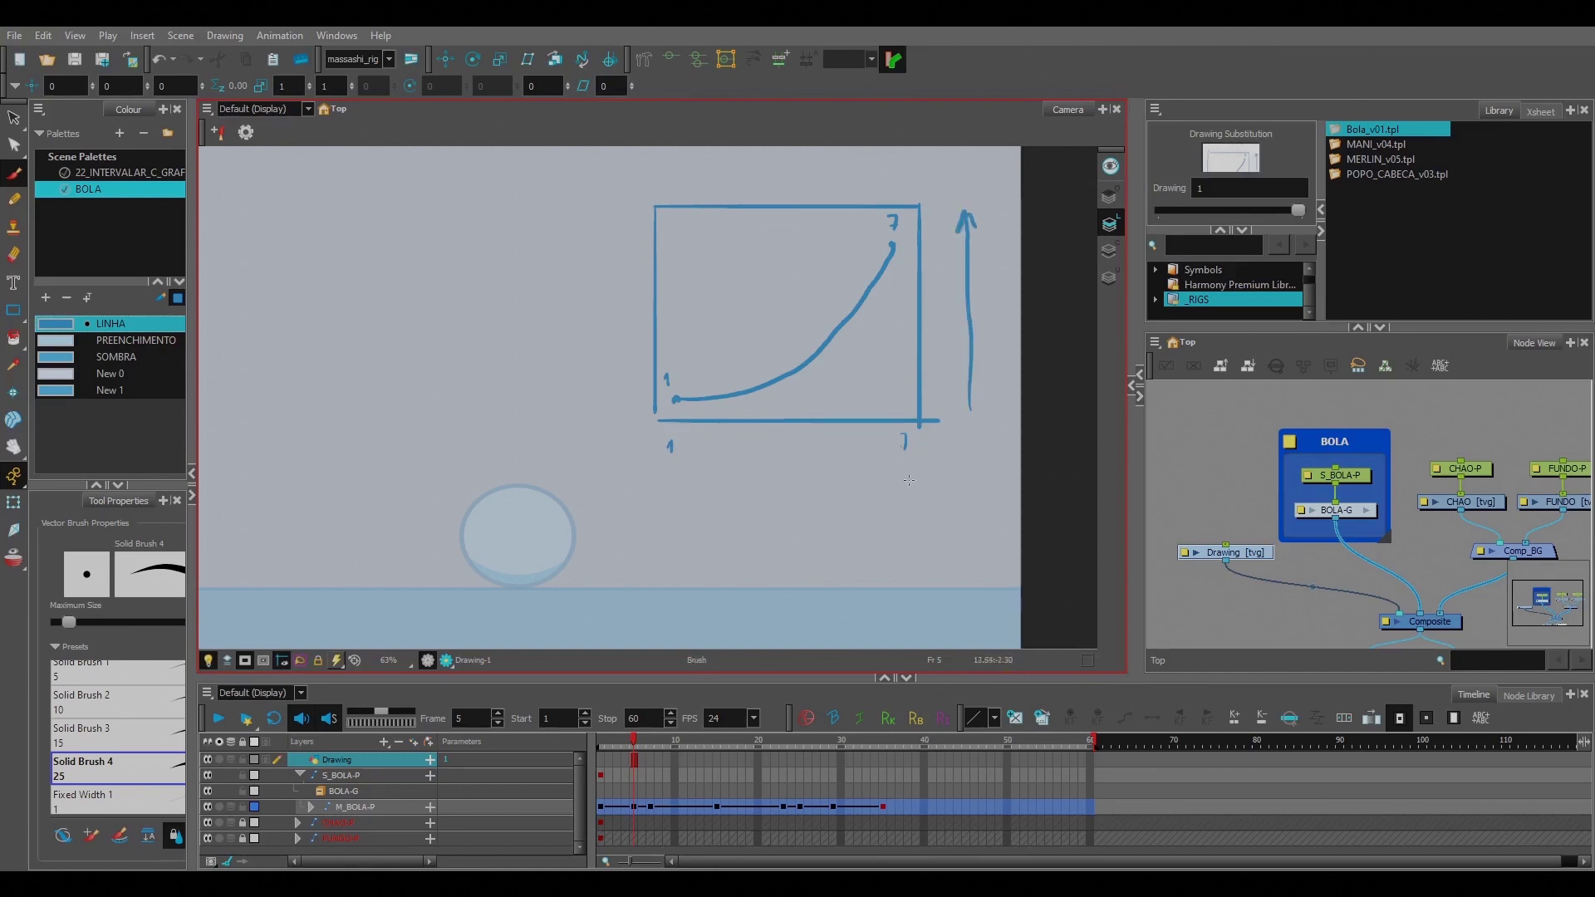
{"action": "key", "text": "ctrl+z"}
{"action": "mouse_move", "coordinate": [677, 447]}
{"action": "left_mouse_down"}
{"action": "mouse_move", "coordinate": [886, 443]}
{"action": "mouse_move", "coordinate": [968, 284]}
{"action": "mouse_move", "coordinate": [963, 235]}
{"action": "mouse_move", "coordinate": [977, 249]}
{"action": "left_mouse_up"}
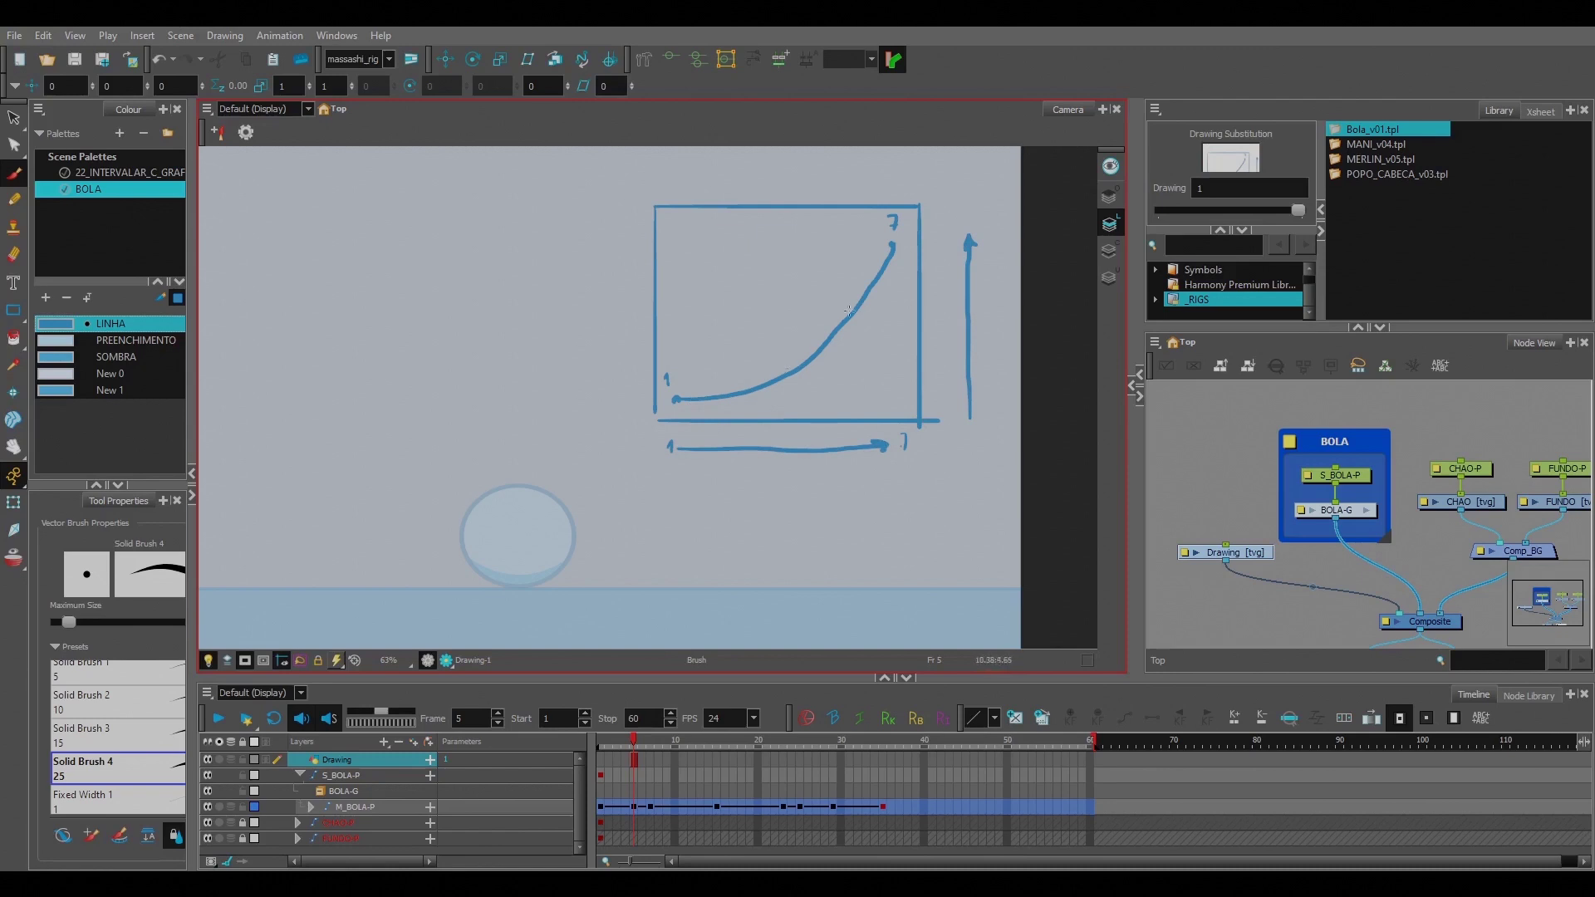
{"action": "key", "text": "ctrl+z"}
{"action": "key", "text": "ctrl+z"}
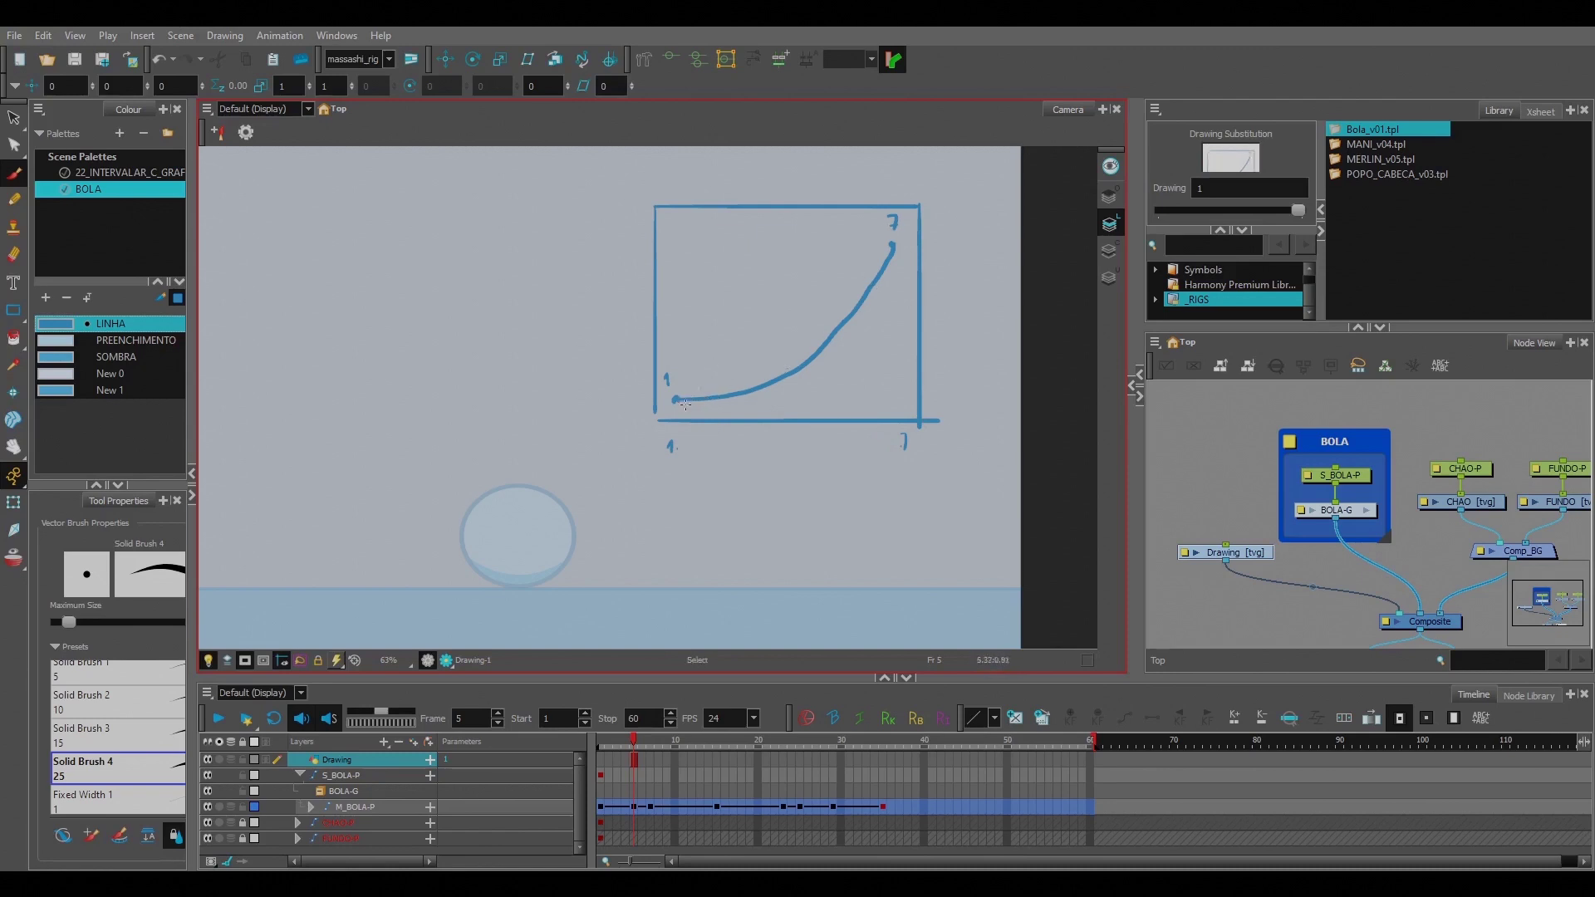
Step: Trace over the flat-to-steep curve, then undo the marks and remove the curve between points 1 and 7
{"action": "mouse_move", "coordinate": [728, 394]}
{"action": "left_mouse_down"}
{"action": "mouse_move", "coordinate": [679, 398]}
{"action": "mouse_move", "coordinate": [763, 385]}
{"action": "mouse_move", "coordinate": [858, 314]}
{"action": "mouse_move", "coordinate": [893, 243]}
{"action": "left_mouse_up"}
{"action": "key", "text": "ctrl+z"}
{"action": "key", "text": "ctrl+z"}
{"action": "key", "text": "ctrl+z"}
{"action": "key", "text": "ctrl+z"}
{"action": "key", "text": "ctrl+z"}
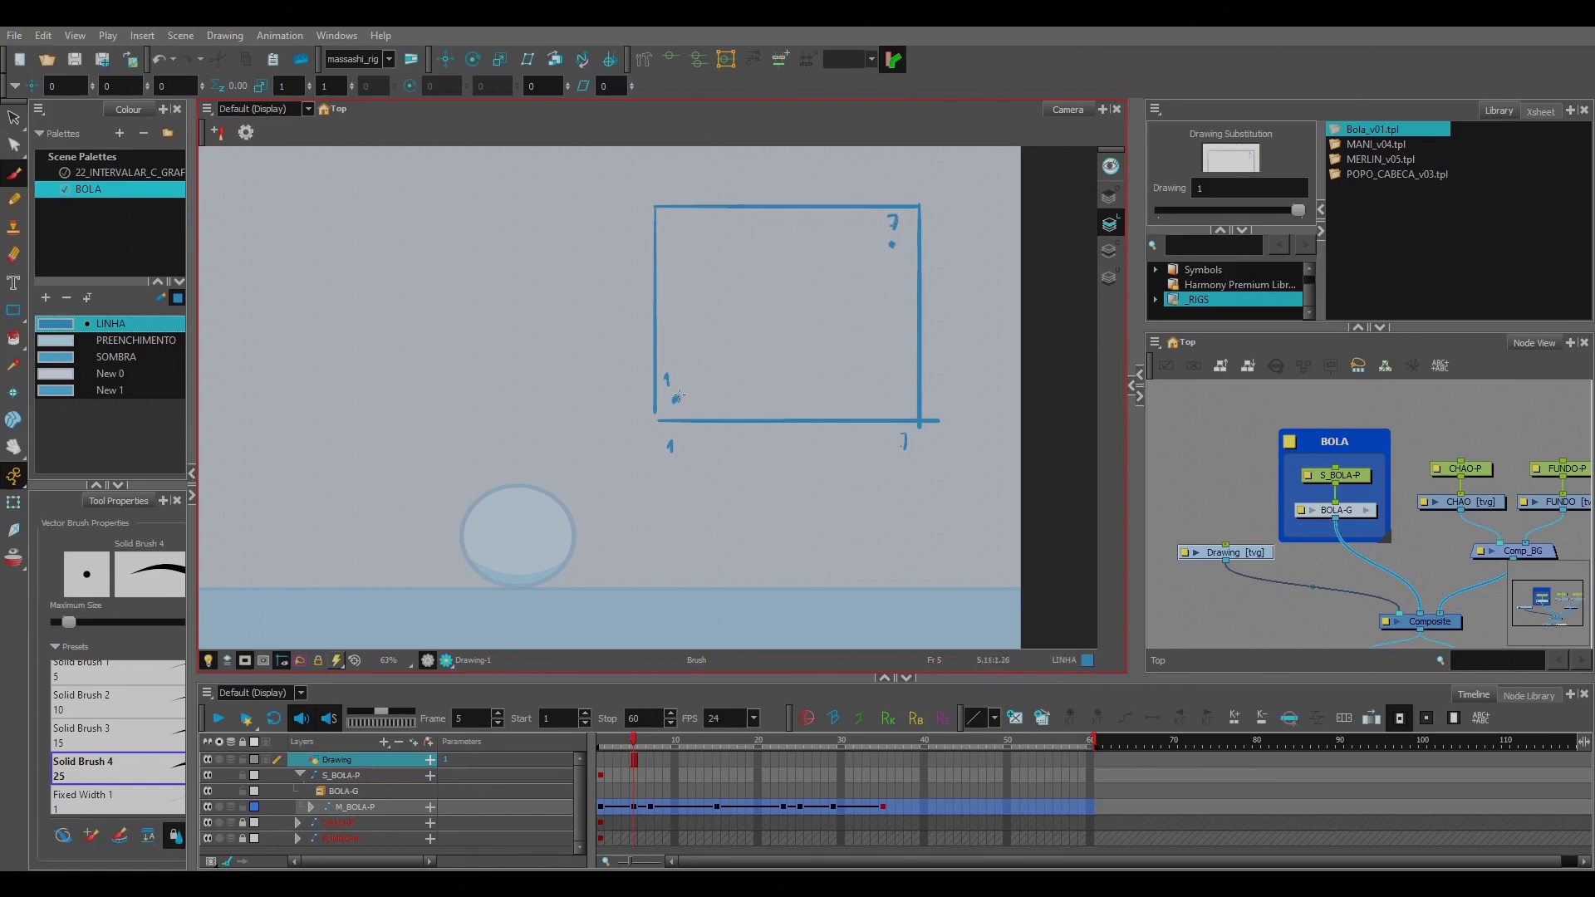
Step: Sketch a curve rising steeply and flattening towards point 7, mark frame 6 and vertical guide lines across it, and undo all of it
{"action": "mouse_move", "coordinate": [679, 397]}
{"action": "left_mouse_down"}
{"action": "mouse_move", "coordinate": [771, 261]}
{"action": "mouse_move", "coordinate": [850, 239]}
{"action": "mouse_move", "coordinate": [680, 378]}
{"action": "mouse_move", "coordinate": [780, 265]}
{"action": "mouse_move", "coordinate": [892, 244]}
{"action": "left_mouse_up"}
{"action": "key", "text": "ctrl+z"}
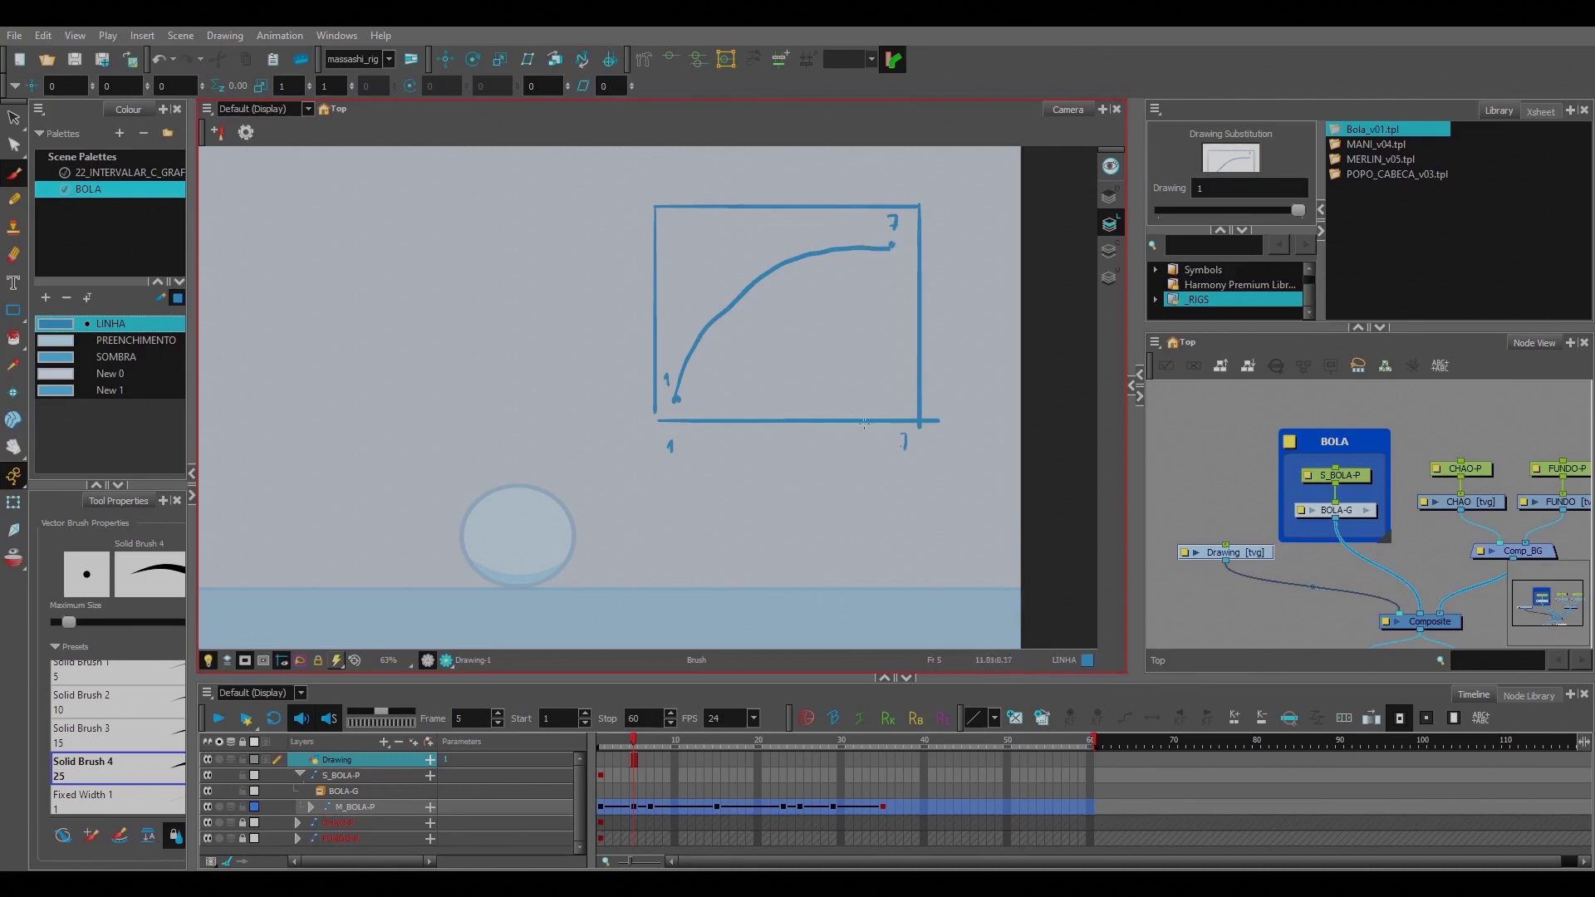
{"action": "left_click_drag", "start_coordinate": [863, 431], "coordinate": [860, 440]}
{"action": "left_click_drag", "start_coordinate": [855, 210], "coordinate": [858, 445]}
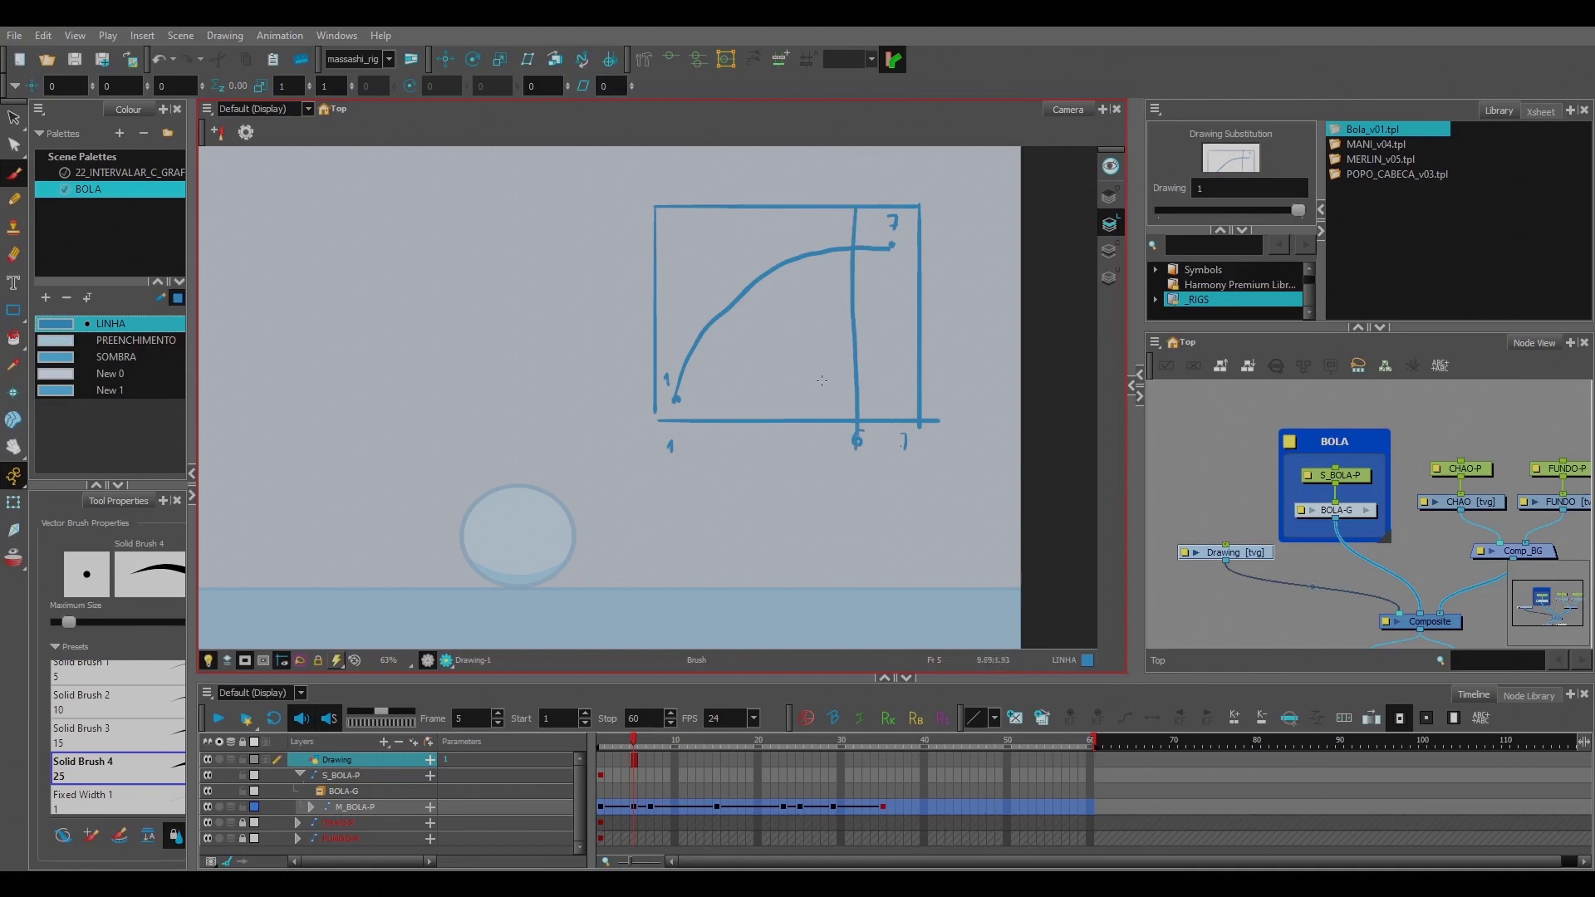
{"action": "left_click_drag", "start_coordinate": [800, 211], "coordinate": [792, 387]}
{"action": "mouse_move", "coordinate": [749, 230]}
{"action": "left_mouse_down"}
{"action": "mouse_move", "coordinate": [743, 405]}
{"action": "mouse_move", "coordinate": [710, 355]}
{"action": "left_mouse_up"}
{"action": "key", "text": "ctrl+z"}
{"action": "key", "text": "ctrl+z"}
{"action": "key", "text": "ctrl+z"}
{"action": "key", "text": "ctrl+z"}
{"action": "key", "text": "ctrl+z"}
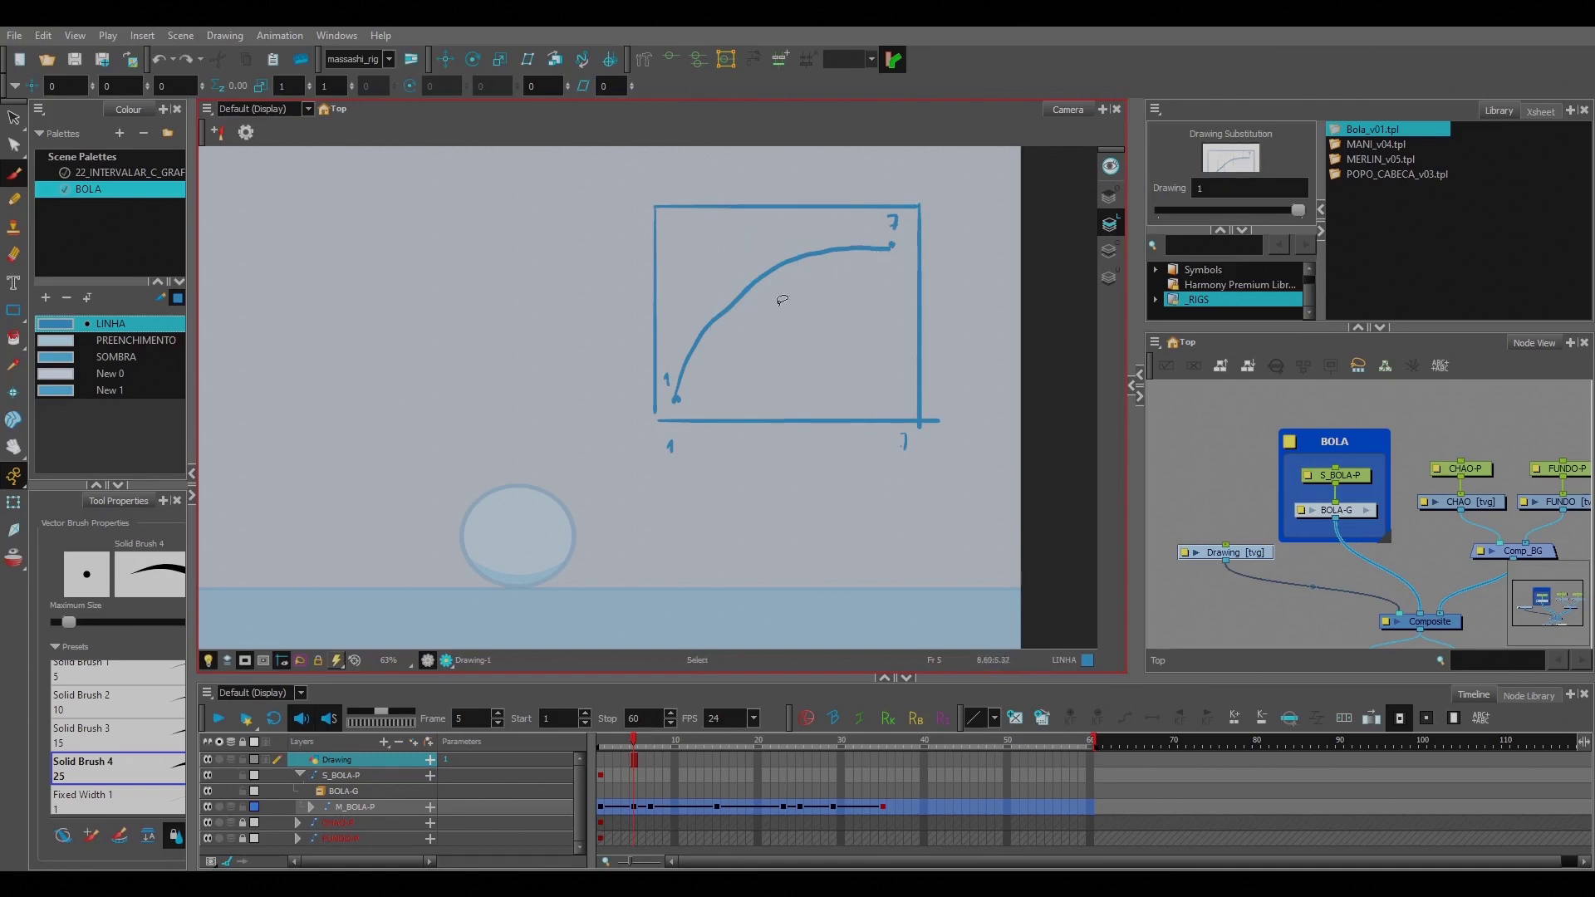
{"action": "key", "text": "ctrl+z"}
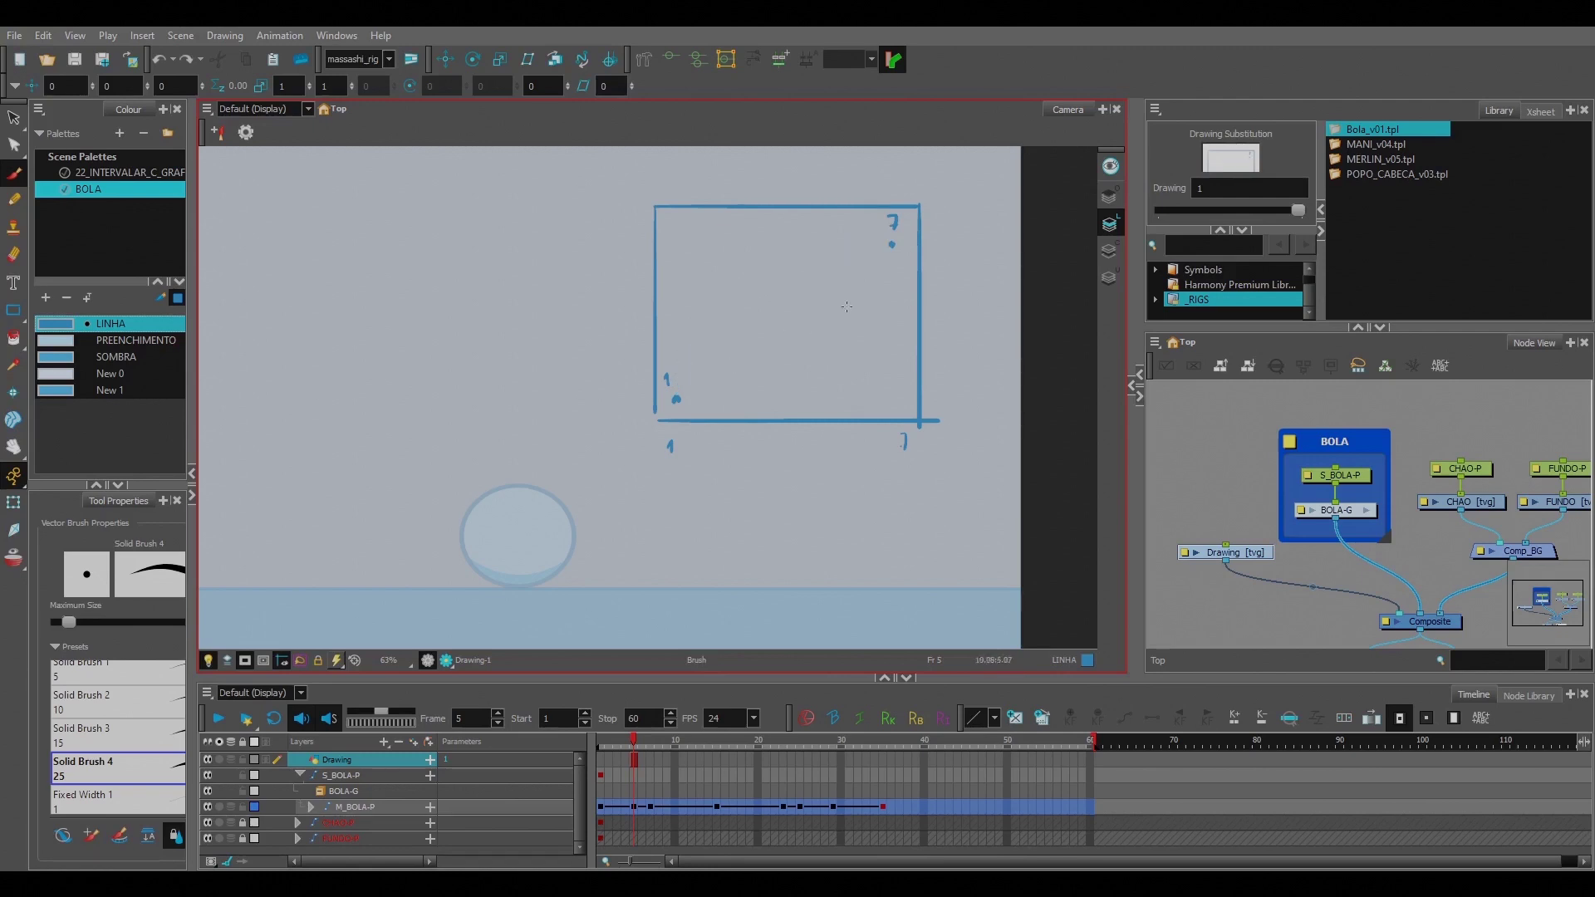
Step: Show the ease type presets for the frame 5 keyframe of M_BOLA-P
{"action": "key", "text": "shift+t"}
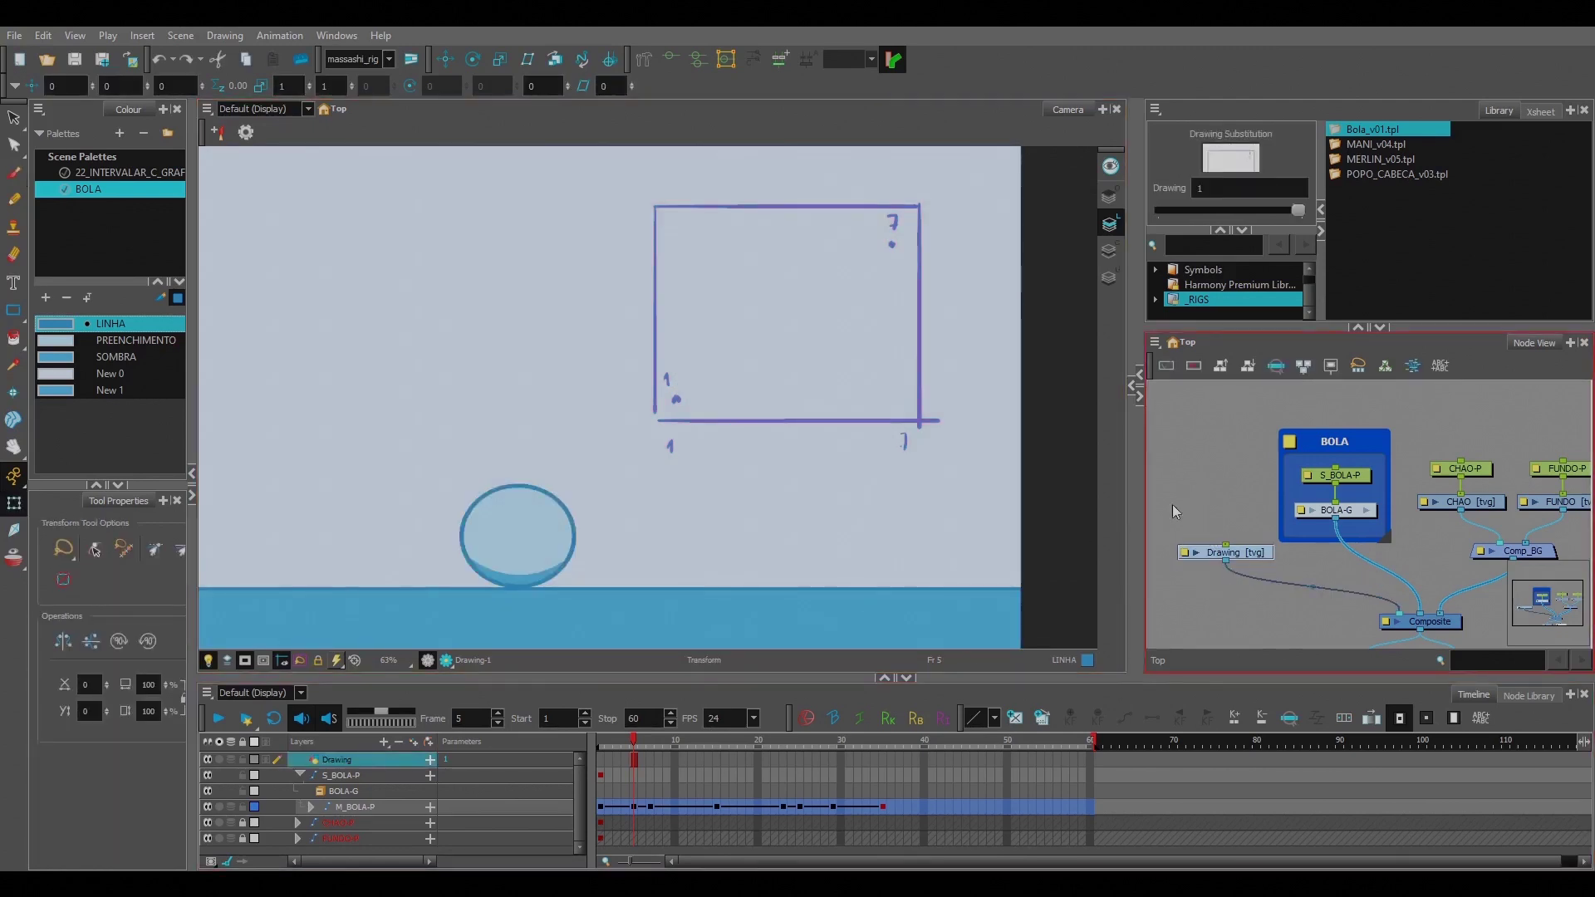
{"action": "left_click", "coordinate": [638, 808]}
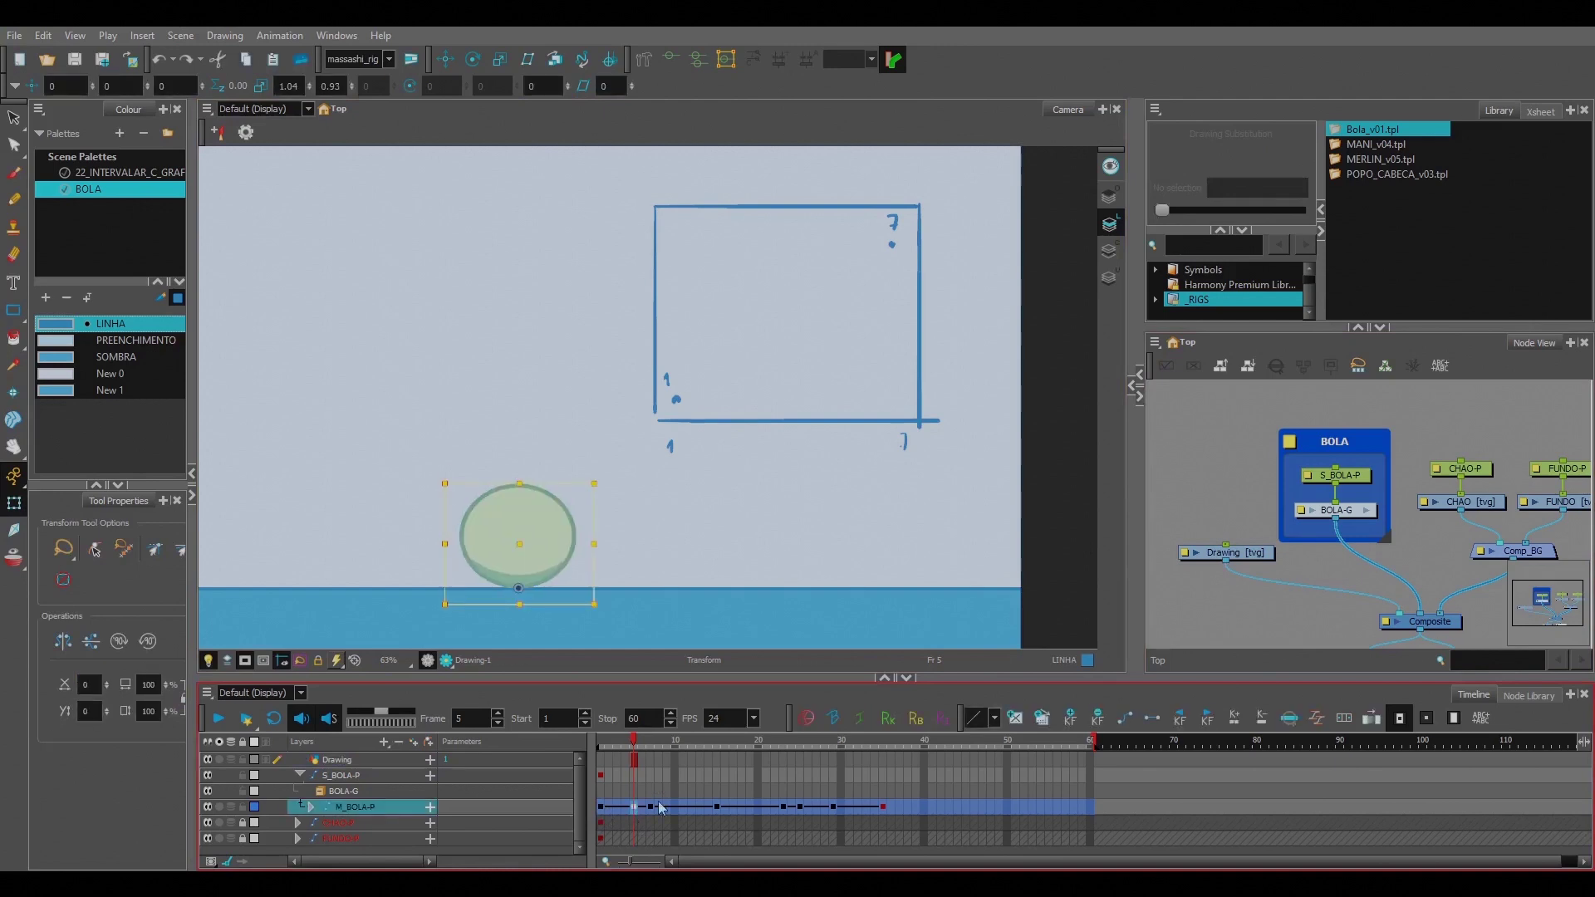
{"action": "left_click", "coordinate": [987, 725]}
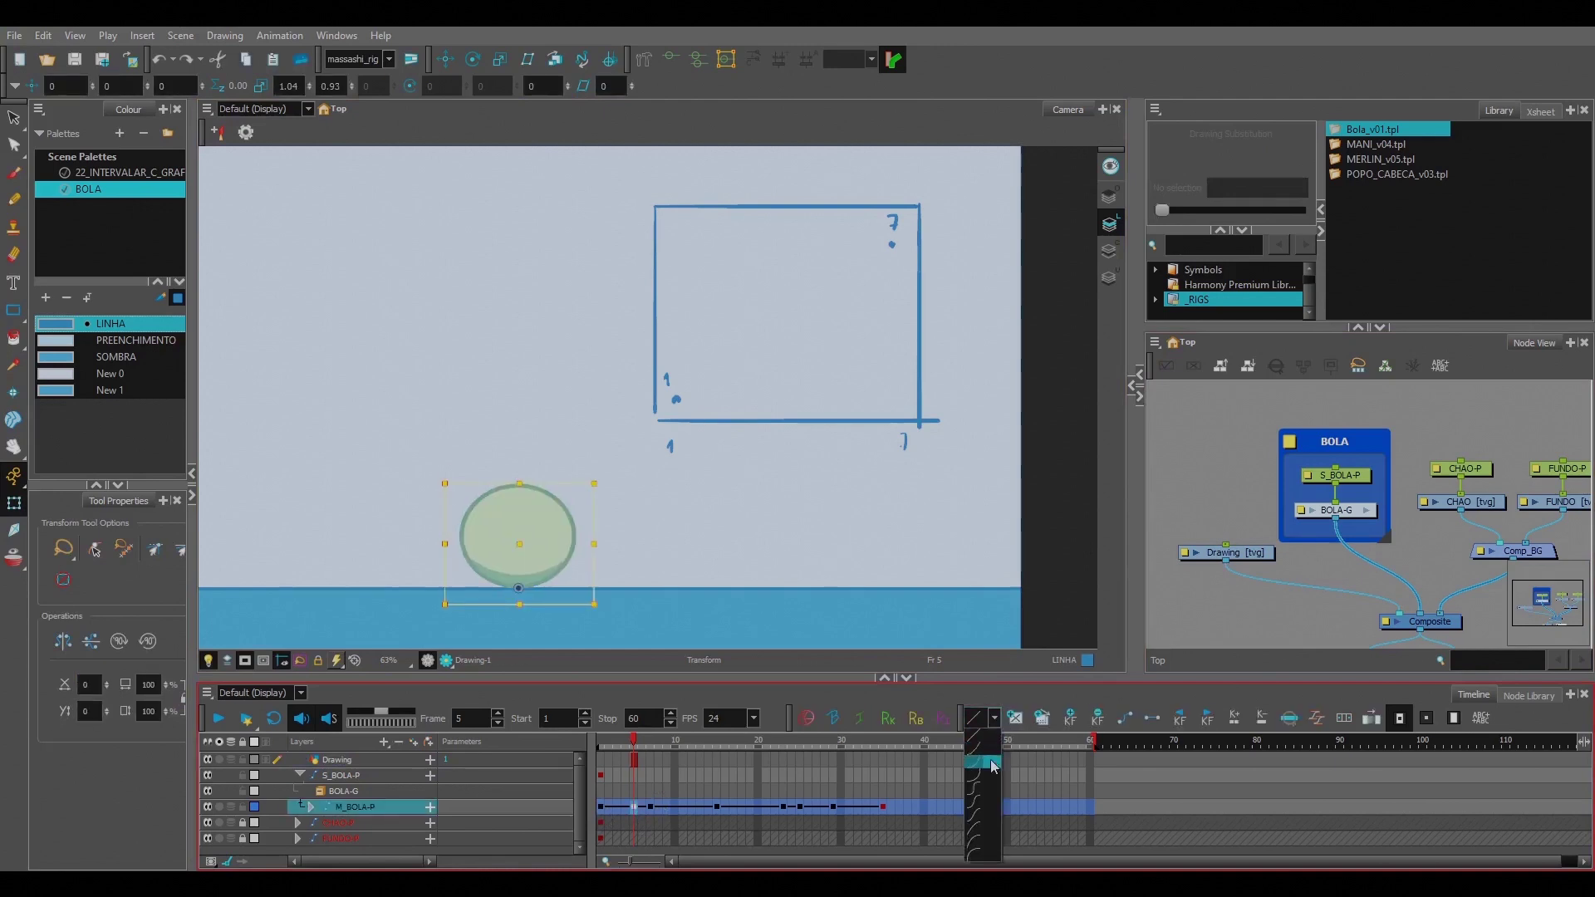
Step: On the Drawing layer, sketch and retrace an S-shaped curve between graph points 1 and 7, and undo the strokes
{"action": "left_click", "coordinate": [337, 759]}
{"action": "key", "text": "alt+b"}
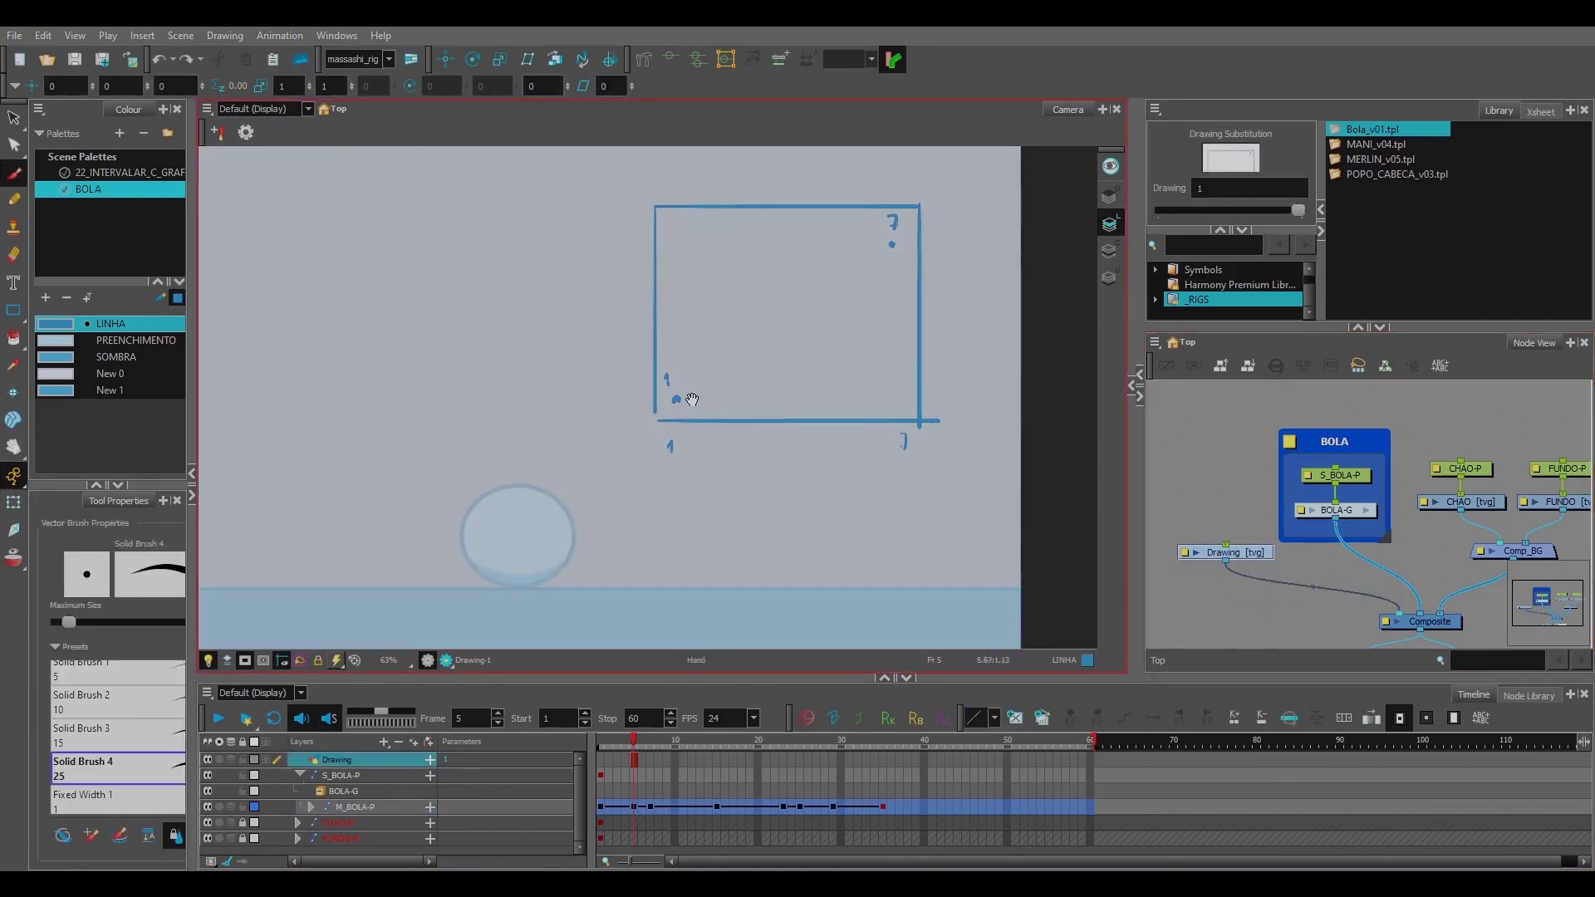
{"action": "scroll", "coordinate": [704, 396], "scroll_direction": "up", "scroll_amount": 1}
{"action": "mouse_move", "coordinate": [704, 395]}
{"action": "left_mouse_down"}
{"action": "mouse_move", "coordinate": [672, 436]}
{"action": "mouse_move", "coordinate": [766, 304]}
{"action": "mouse_move", "coordinate": [904, 248]}
{"action": "left_mouse_up"}
{"action": "key", "text": "ctrl+z"}
{"action": "mouse_move", "coordinate": [629, 444]}
{"action": "left_mouse_down"}
{"action": "mouse_move", "coordinate": [671, 447]}
{"action": "mouse_move", "coordinate": [743, 387]}
{"action": "mouse_move", "coordinate": [763, 322]}
{"action": "mouse_move", "coordinate": [856, 255]}
{"action": "mouse_move", "coordinate": [904, 247]}
{"action": "left_mouse_up"}
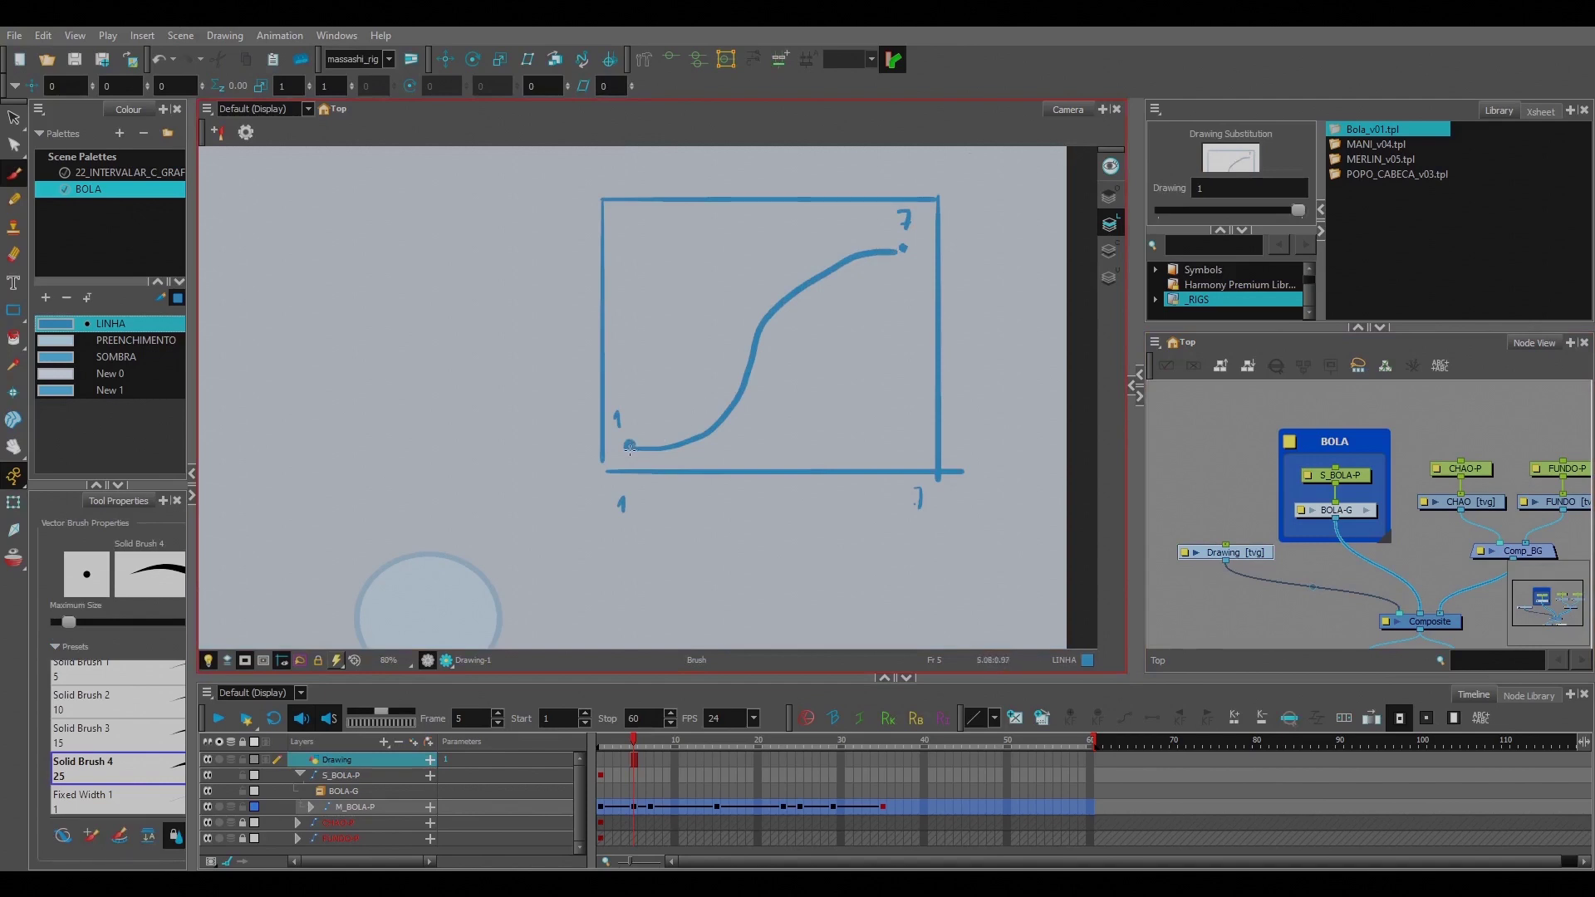
{"action": "mouse_move", "coordinate": [629, 447]}
{"action": "left_mouse_down"}
{"action": "mouse_move", "coordinate": [668, 446]}
{"action": "mouse_move", "coordinate": [838, 250]}
{"action": "mouse_move", "coordinate": [897, 243]}
{"action": "left_mouse_up"}
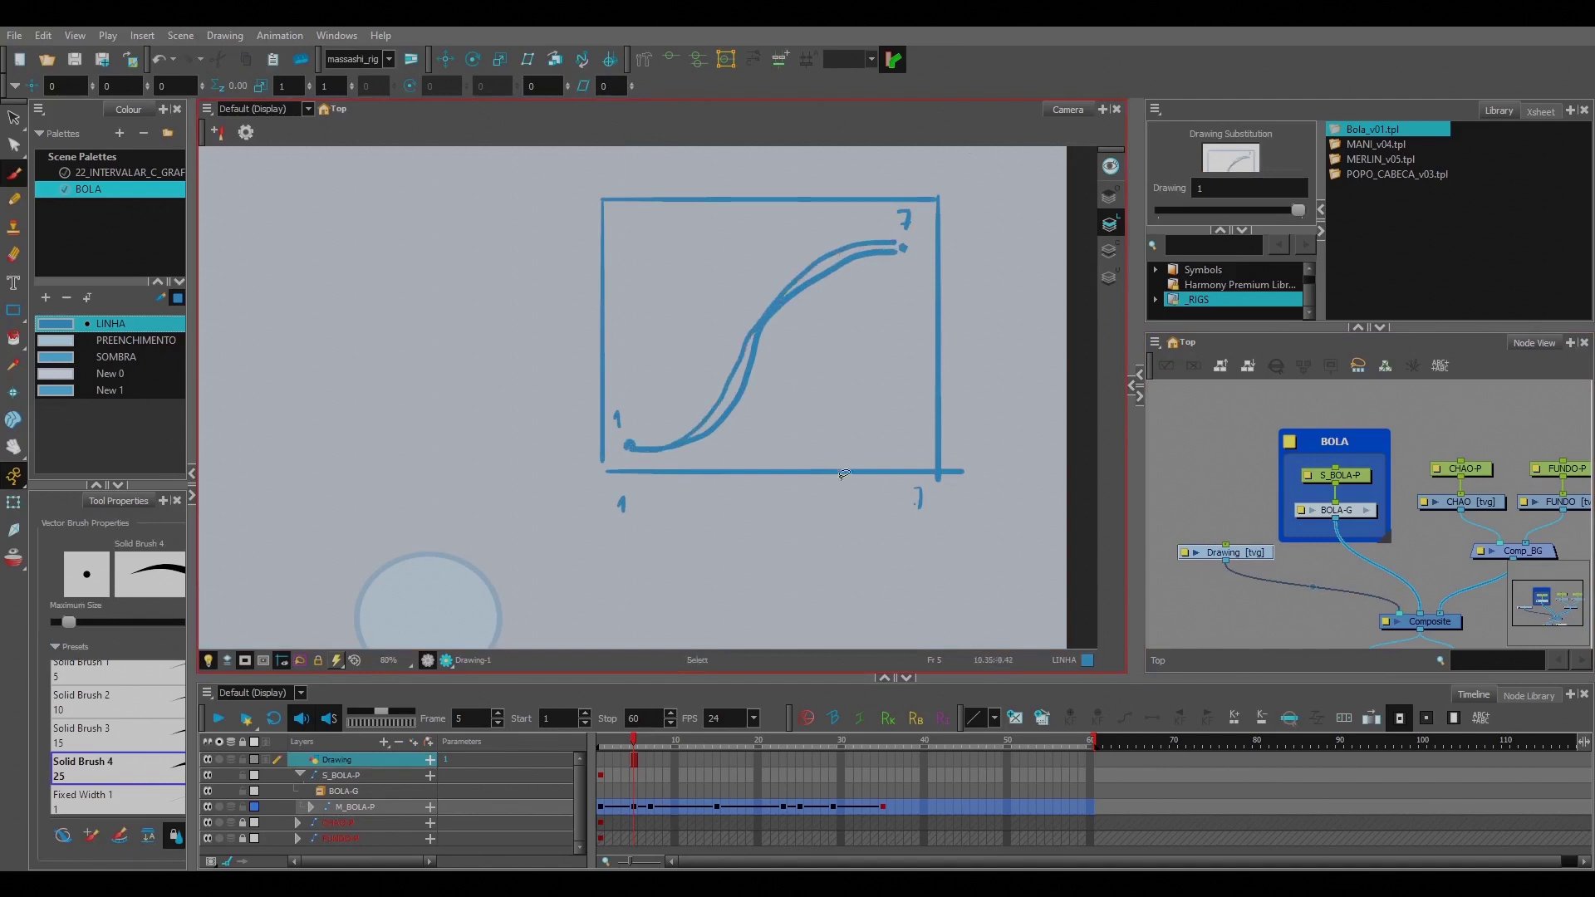
{"action": "key", "text": "ctrl+z"}
{"action": "key", "text": "alt+s"}
{"action": "key", "text": "1"}
{"action": "key", "text": "1"}
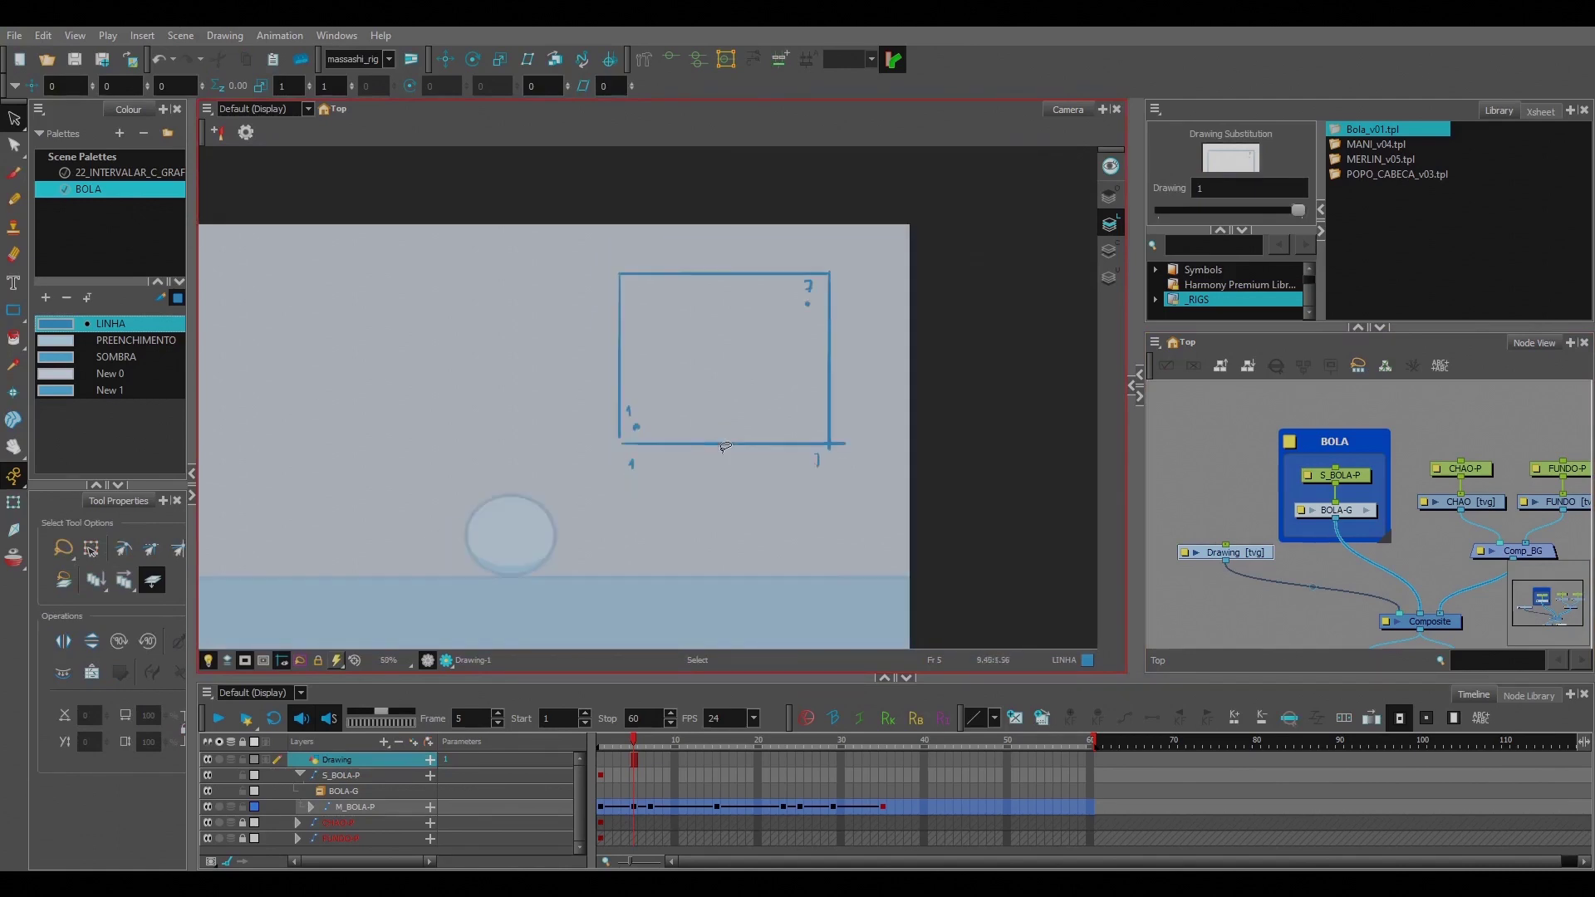
{"action": "left_click_drag", "start_coordinate": [709, 415], "coordinate": [731, 413]}
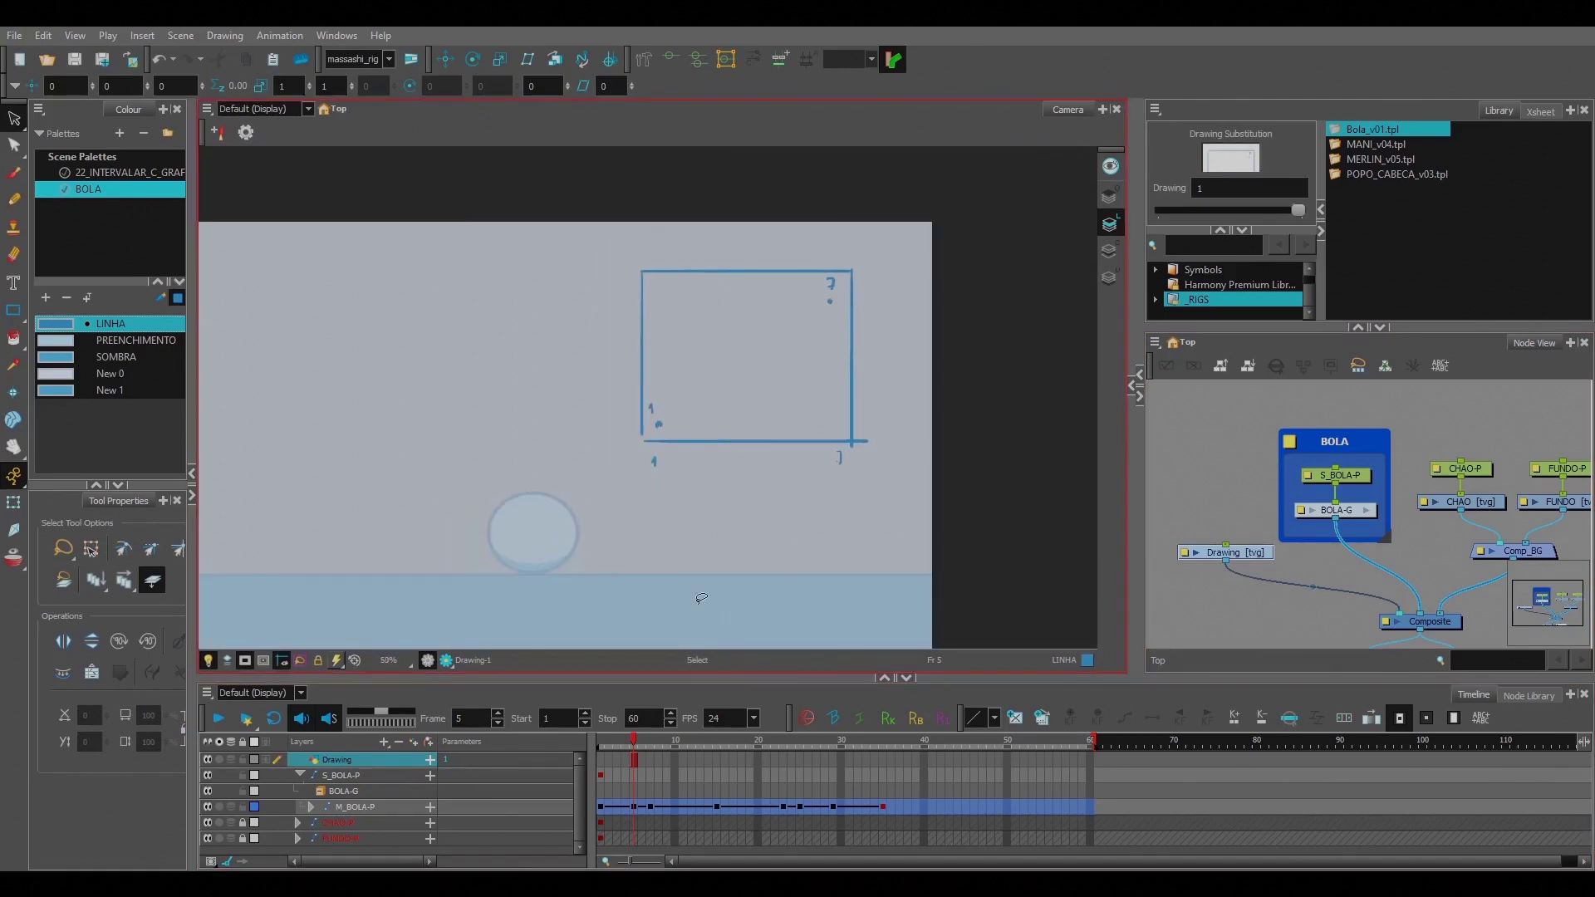
Step: Browse the ease presets for the M_BOLA-P keyframe at frame 5 down to the end of the list, and deselect the keyframe
{"action": "key", "text": "shift+t"}
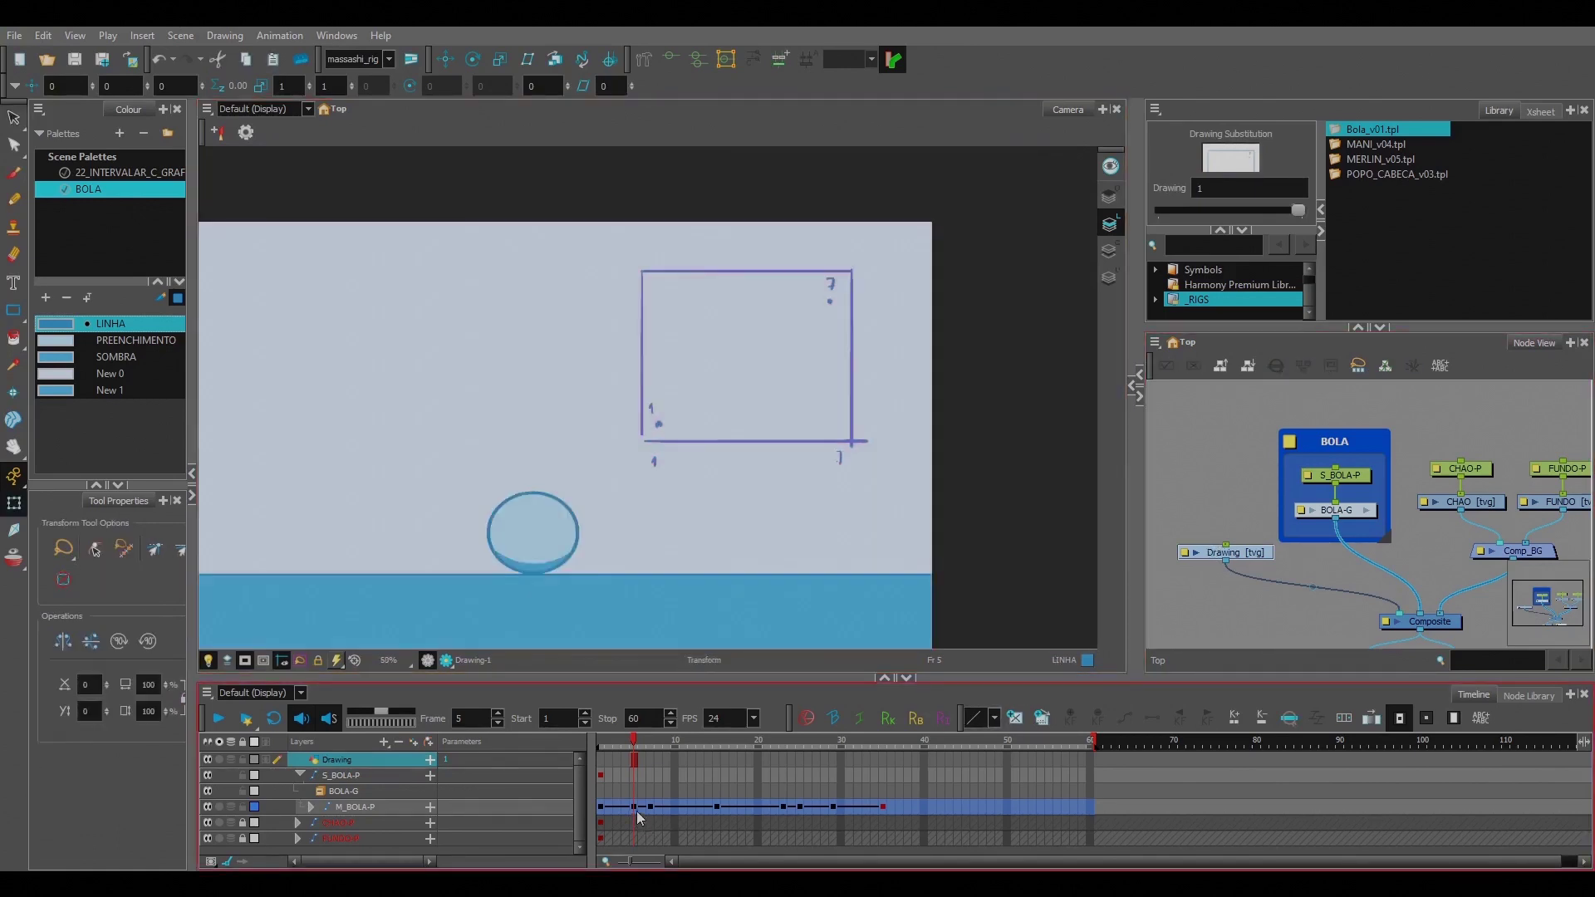
{"action": "left_click", "coordinate": [636, 808]}
{"action": "left_click", "coordinate": [995, 717]}
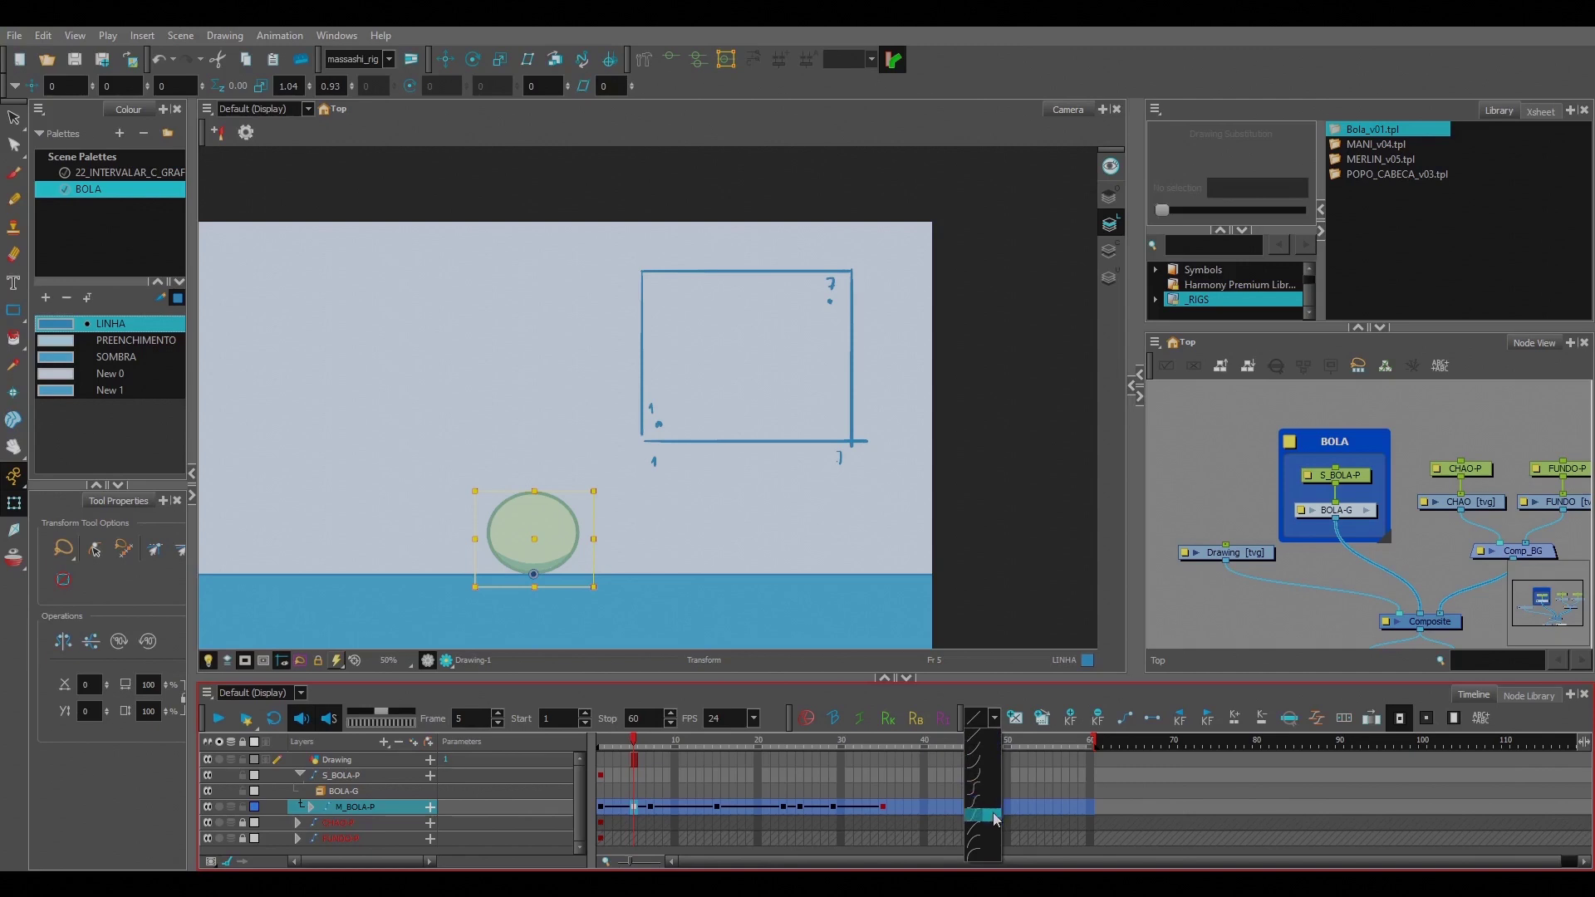
{"action": "left_click", "coordinate": [988, 856]}
{"action": "left_click", "coordinate": [793, 430]}
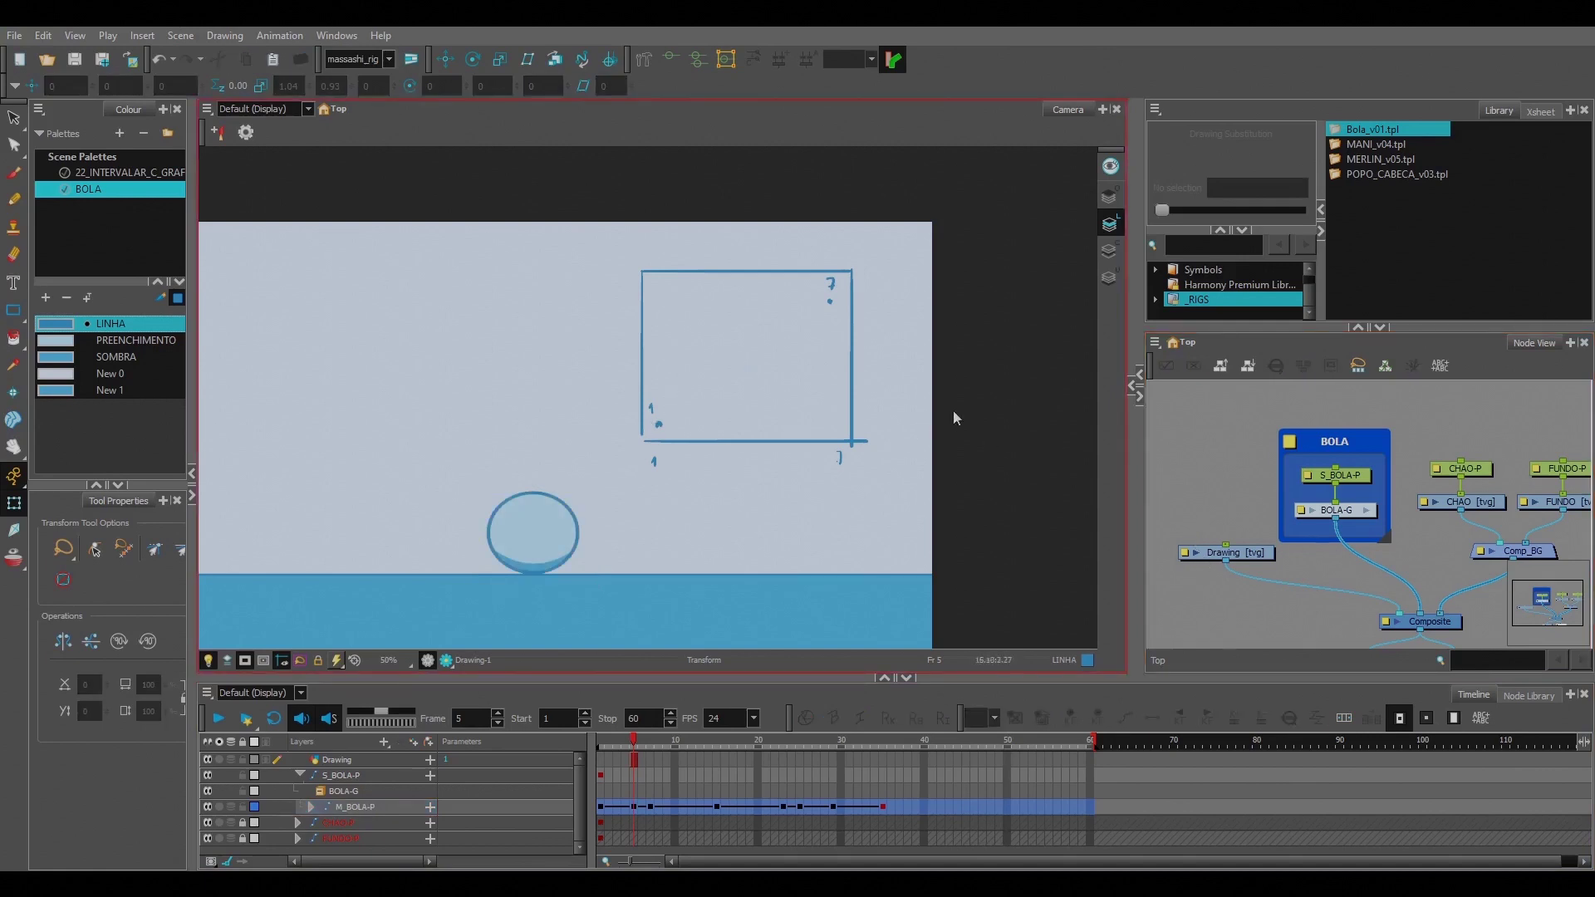
{"action": "left_click_drag", "start_coordinate": [681, 440], "coordinate": [668, 393]}
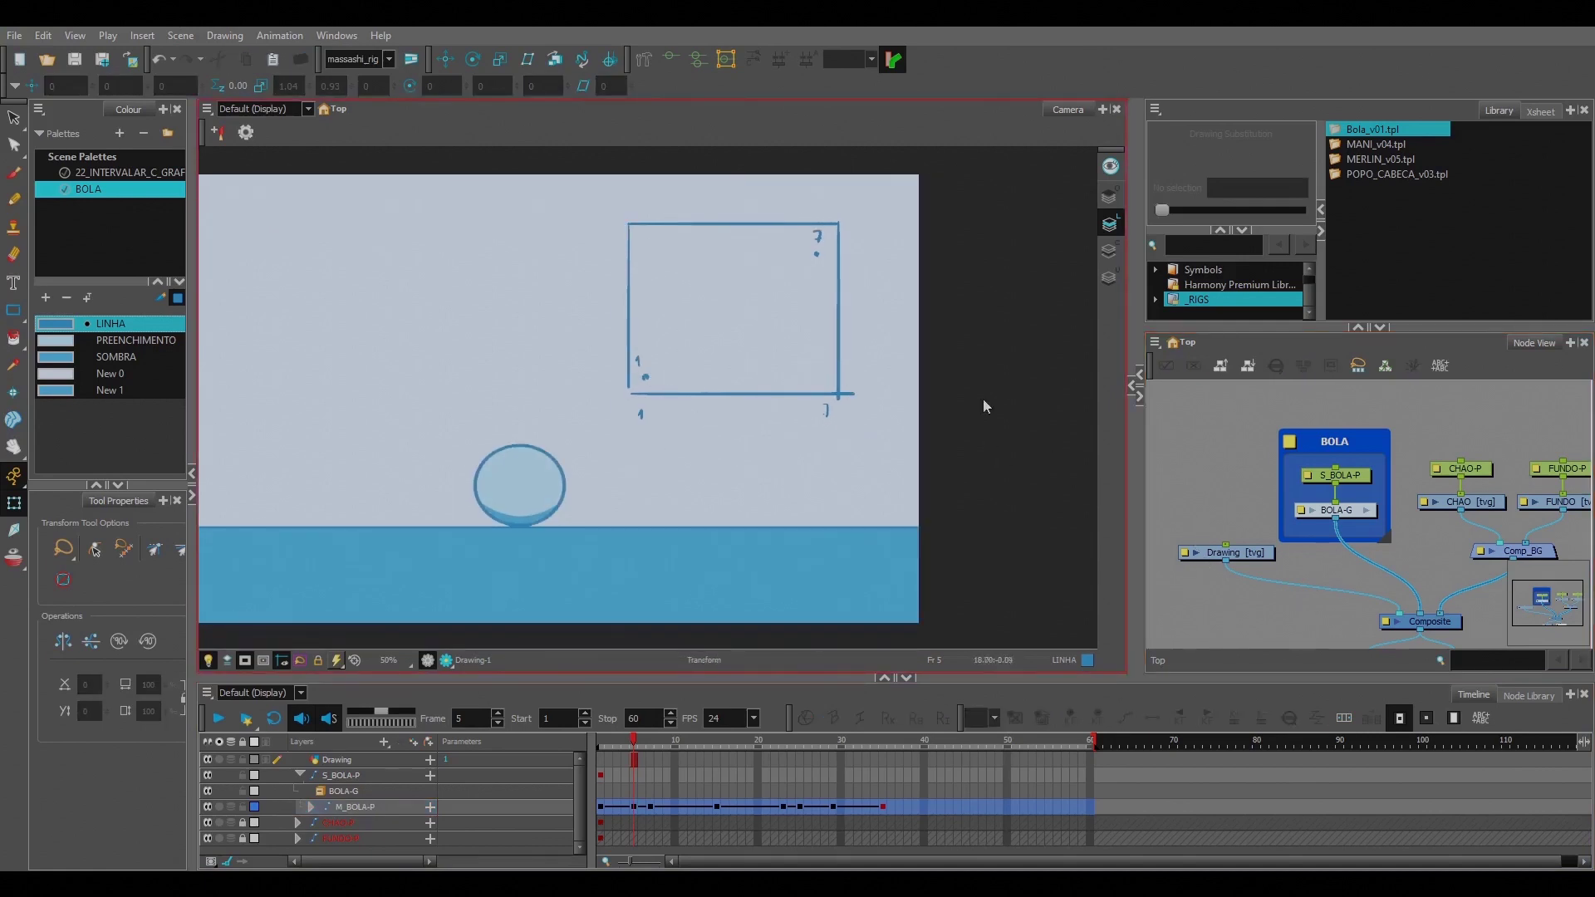
Step: Open Set Ease for Multiple Parameters on the frame 5 keyframe and apply a left ease handle with a Left Time Ratio of about 67
{"action": "left_click", "coordinate": [643, 807]}
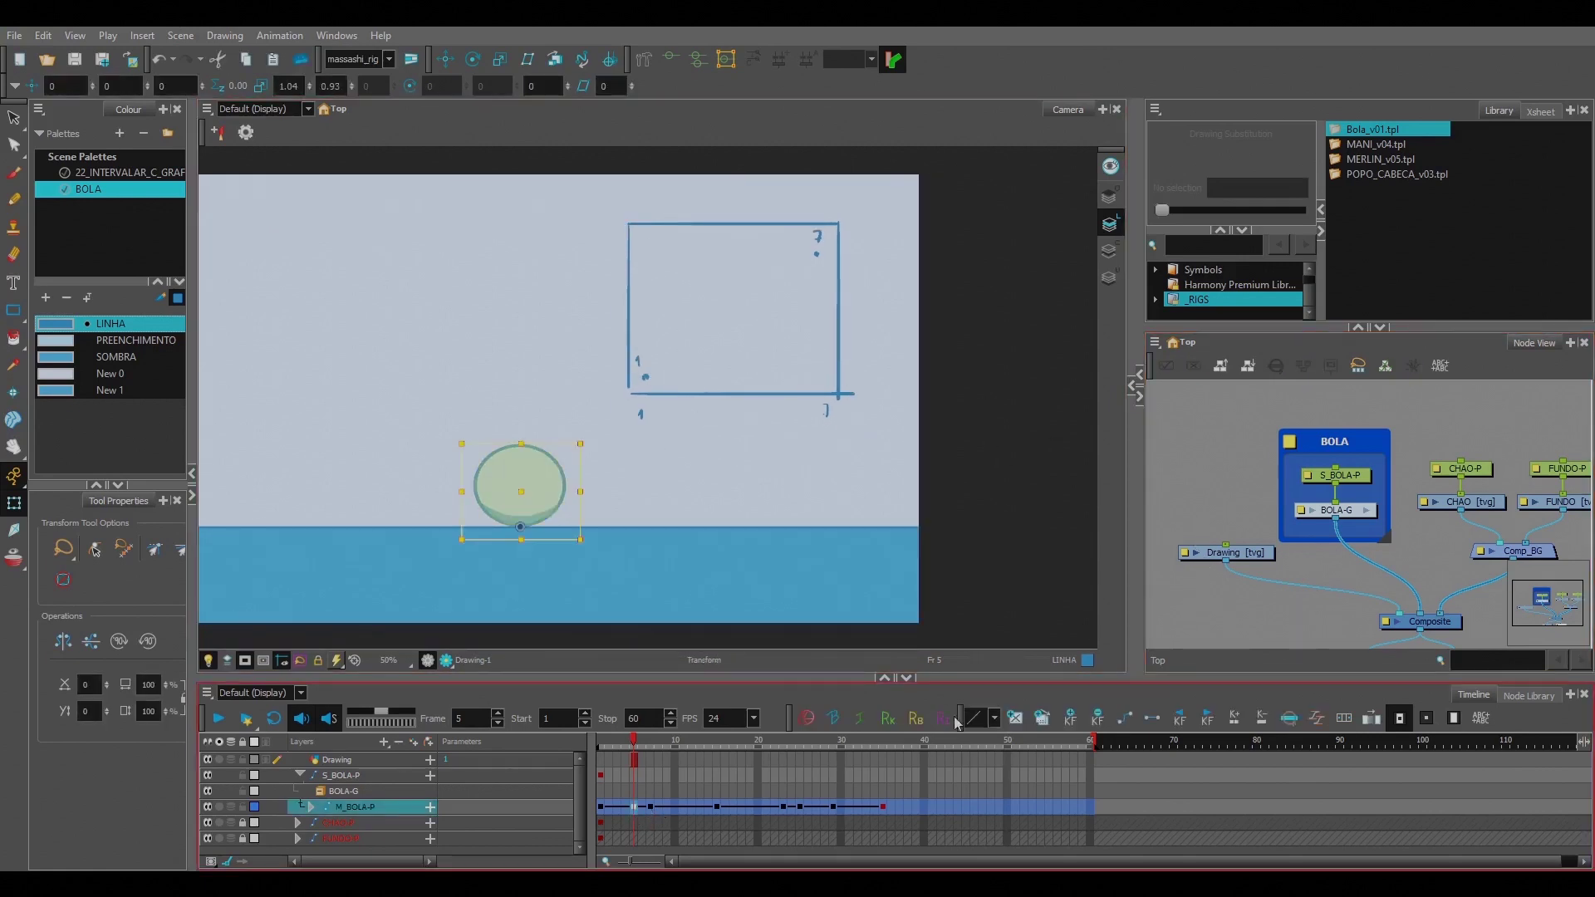
{"action": "left_click", "coordinate": [1344, 718]}
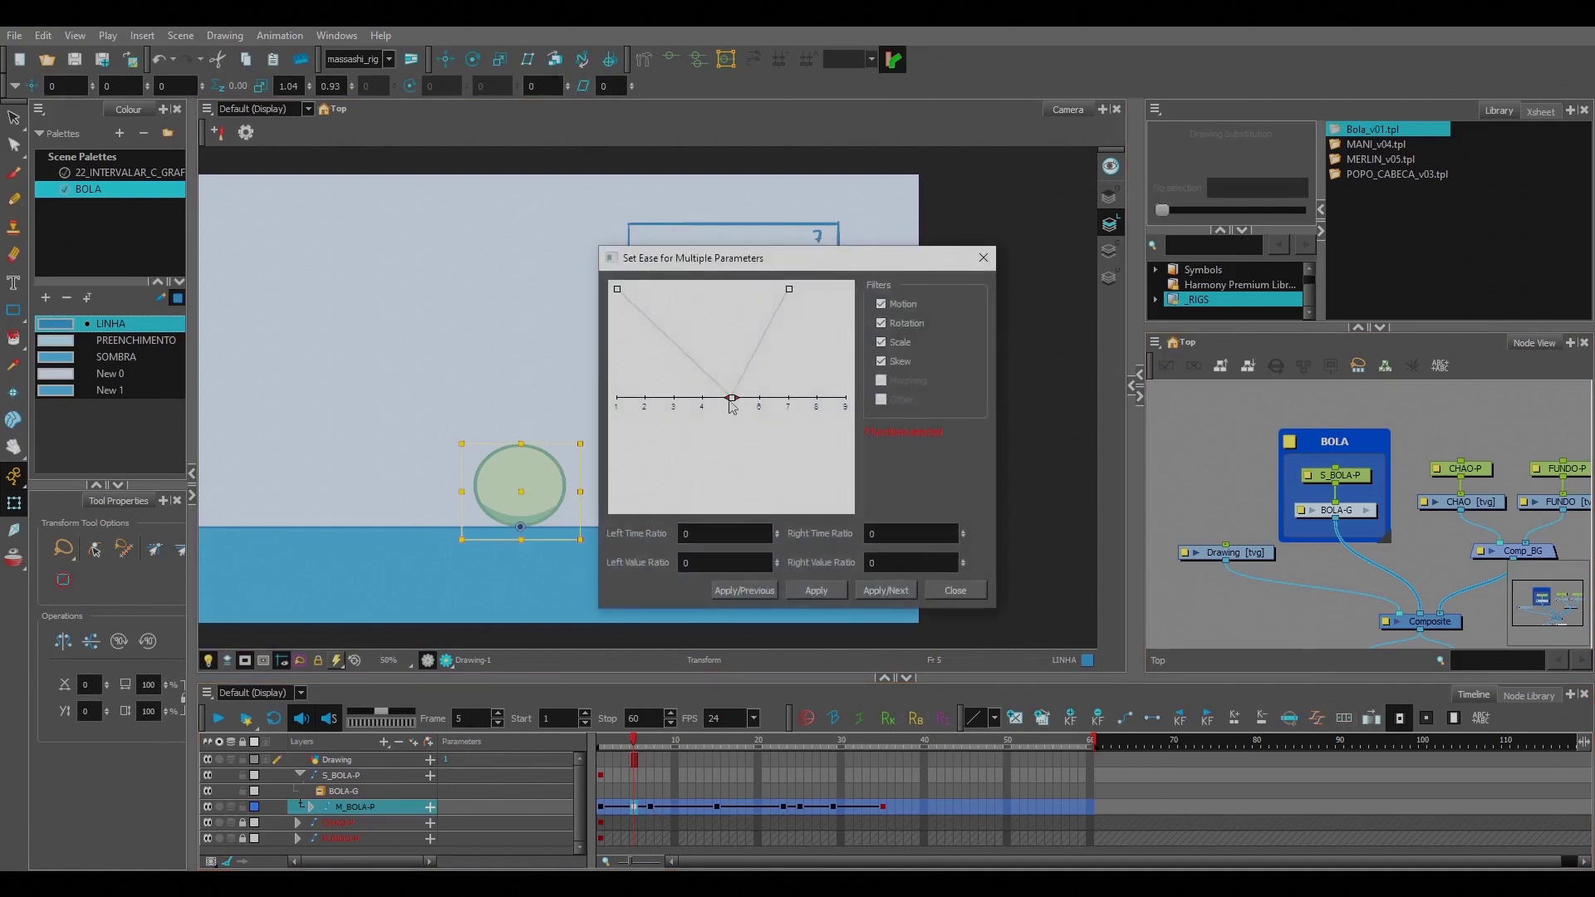
{"action": "left_click_drag", "start_coordinate": [729, 400], "coordinate": [653, 399]}
{"action": "left_click", "coordinate": [758, 590]}
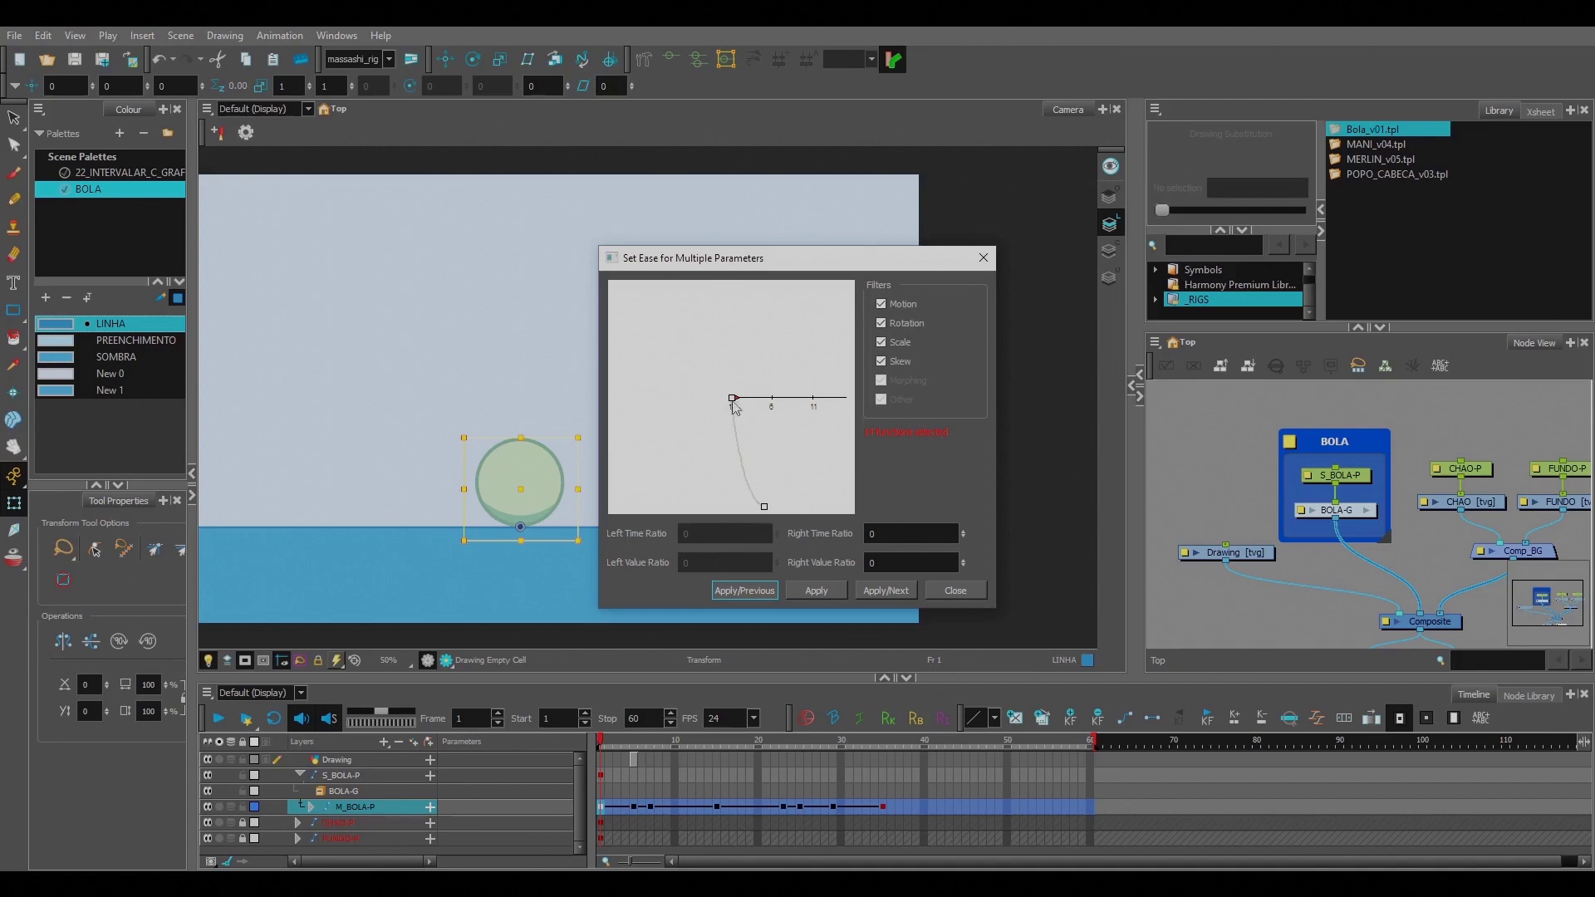
{"action": "left_click", "coordinate": [879, 592]}
{"action": "left_click", "coordinate": [761, 595]}
{"action": "left_click", "coordinate": [868, 588]}
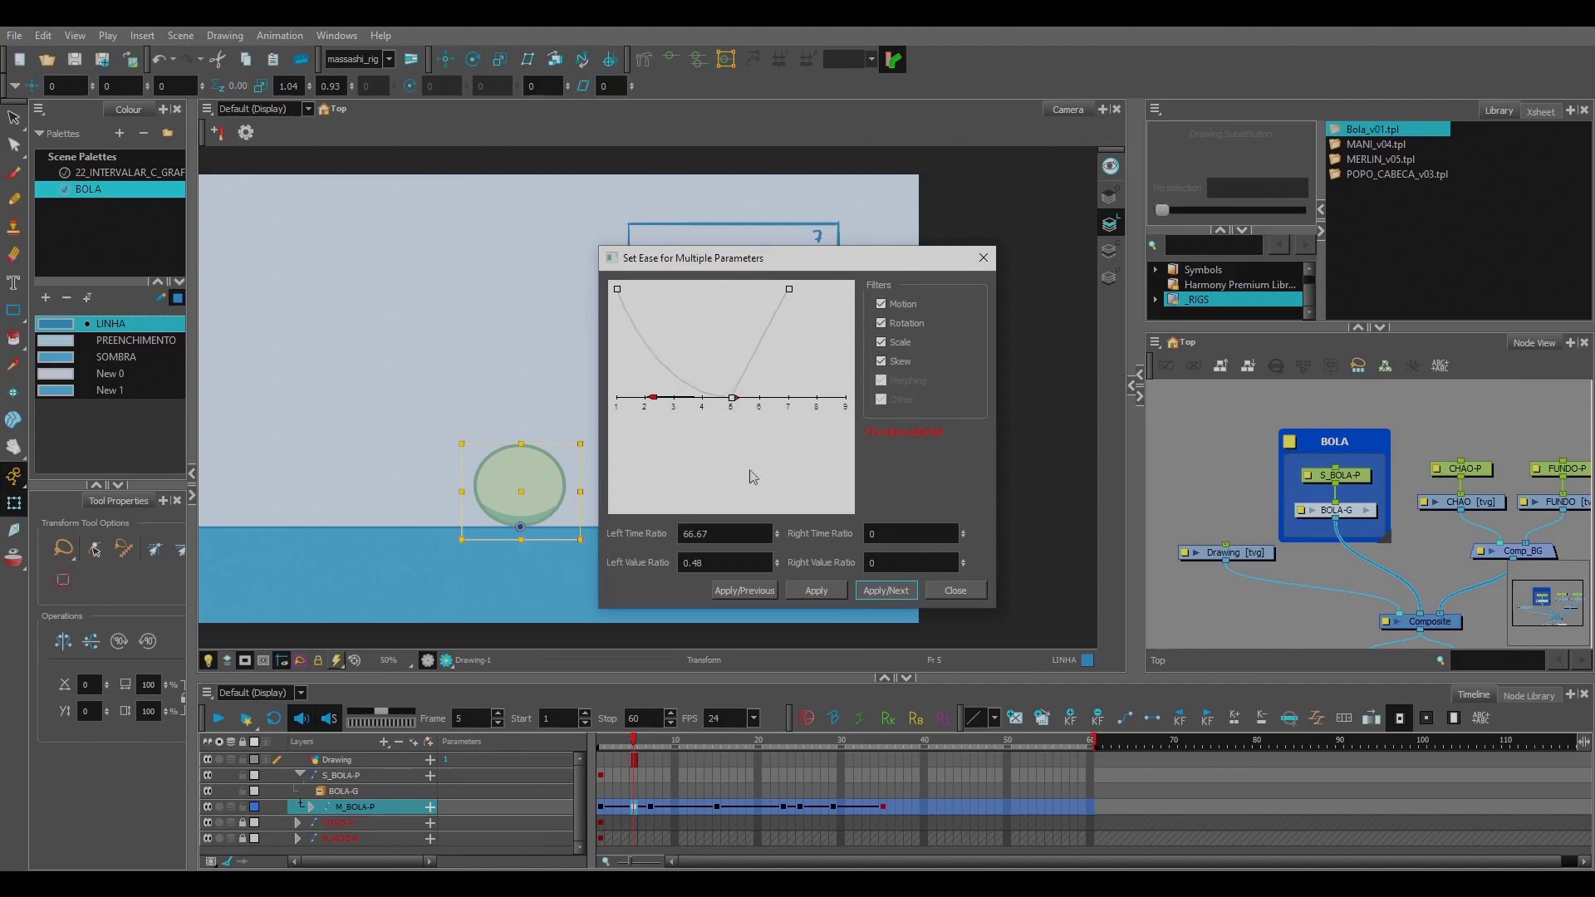
Step: Pull the frame 5 keyframe's right ease handle to a Right Time Ratio of about 75 and apply it
{"action": "left_click_drag", "start_coordinate": [737, 400], "coordinate": [778, 398]}
{"action": "left_click", "coordinate": [817, 590]}
{"action": "key", "text": "Tab"}
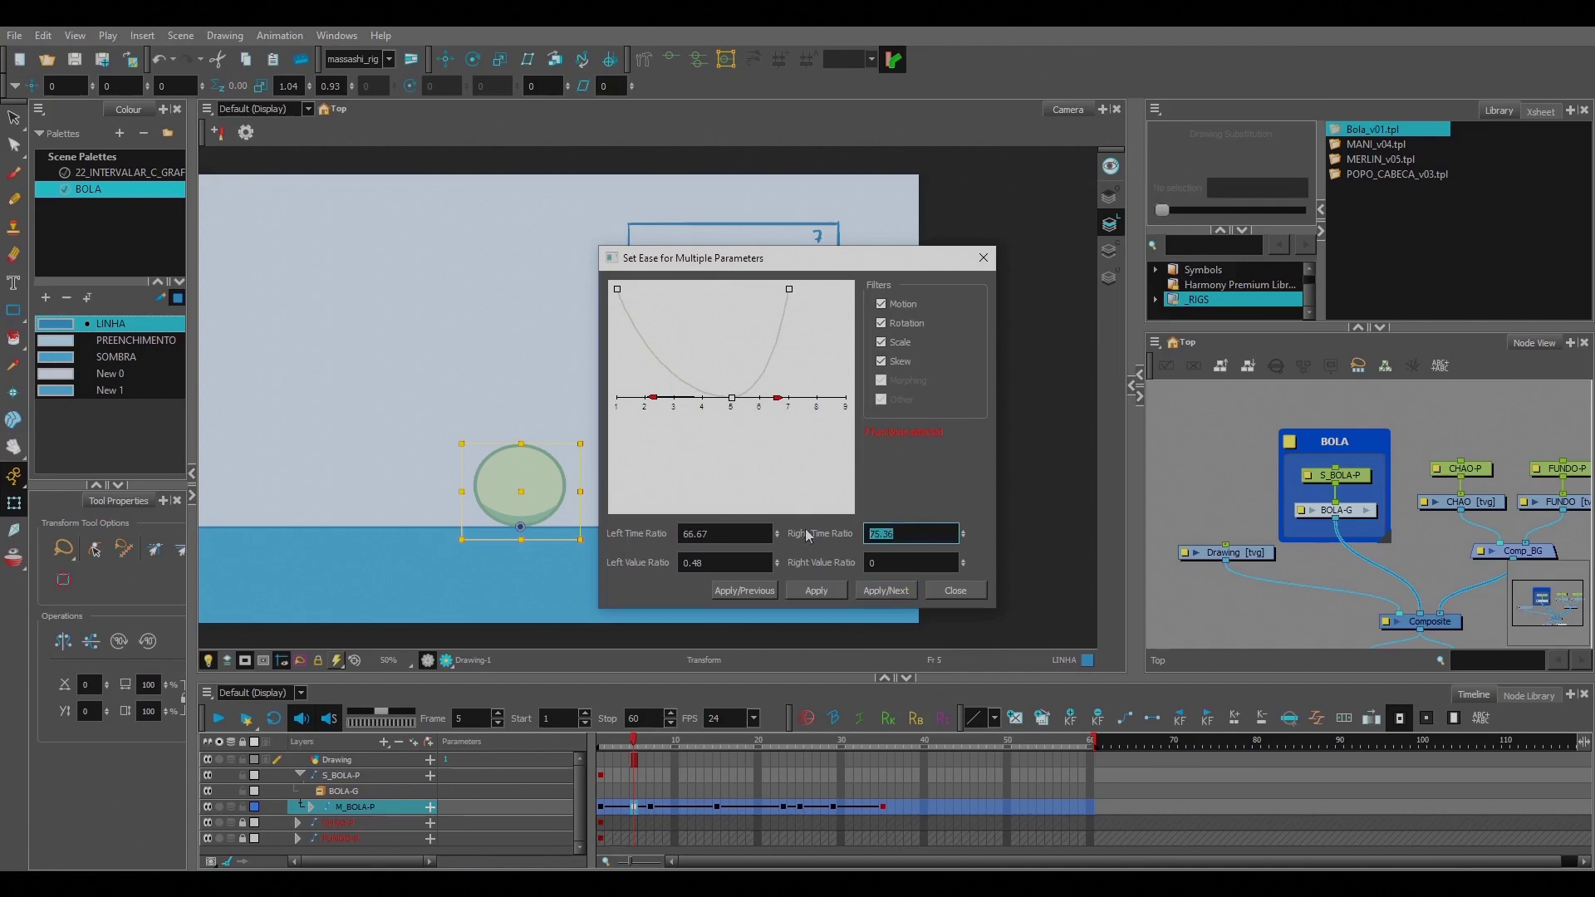
{"action": "left_click", "coordinate": [744, 590]}
{"action": "left_click", "coordinate": [886, 589]}
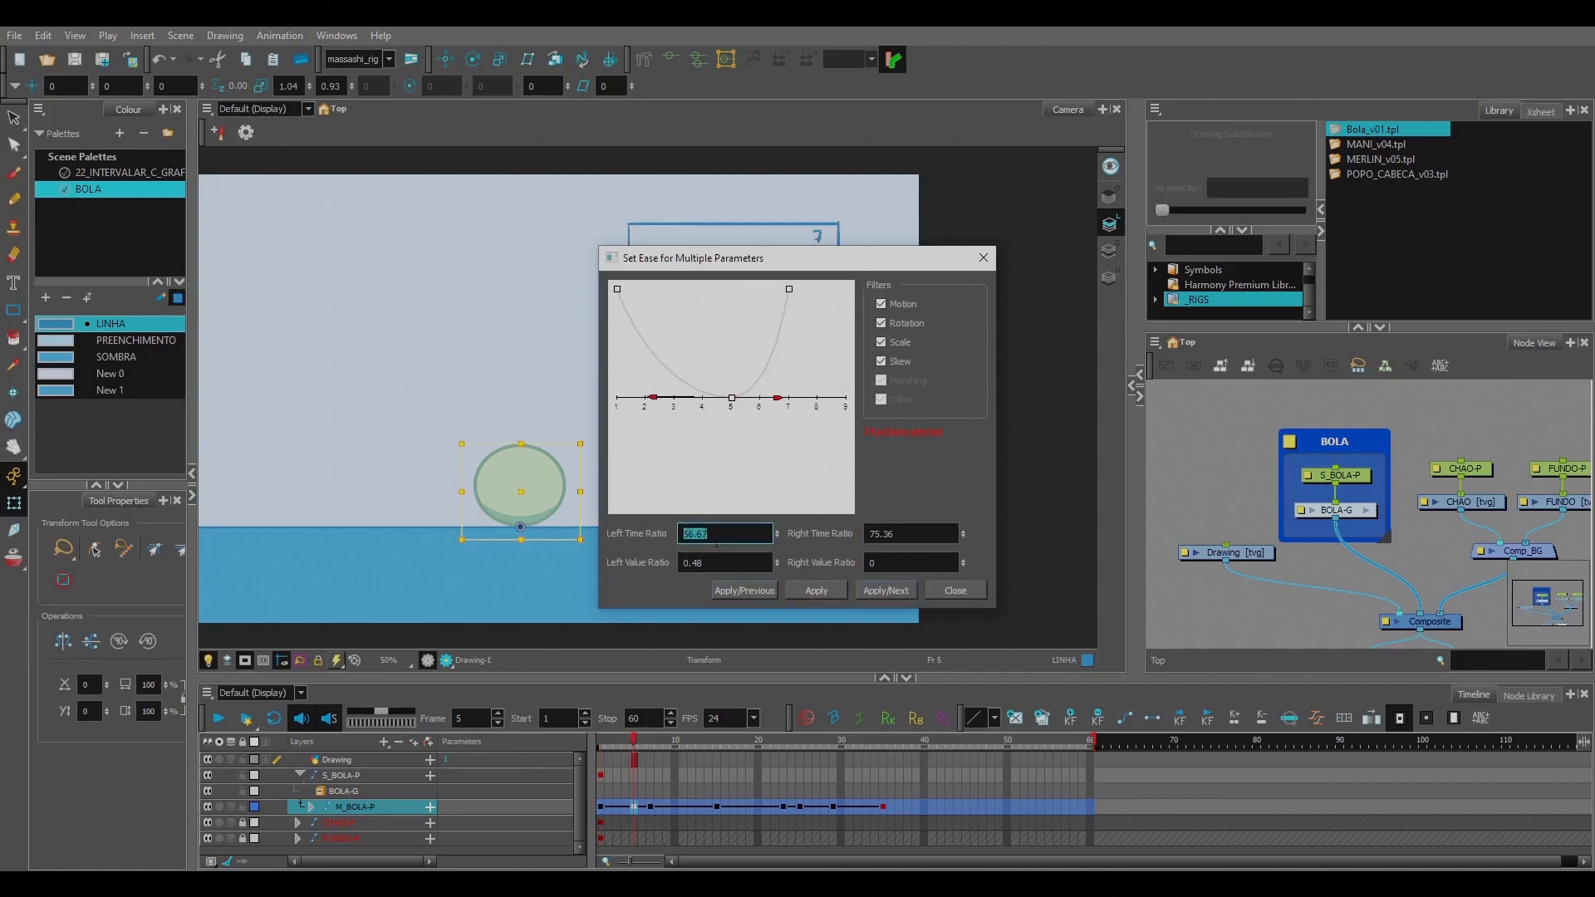
Step: Set the frame 5 keyframe's Left and Right Time Ratios to 40 and its Left Value Ratio to 0, and apply the ease
{"action": "type", "text": "40"}
{"action": "key", "text": "Tab"}
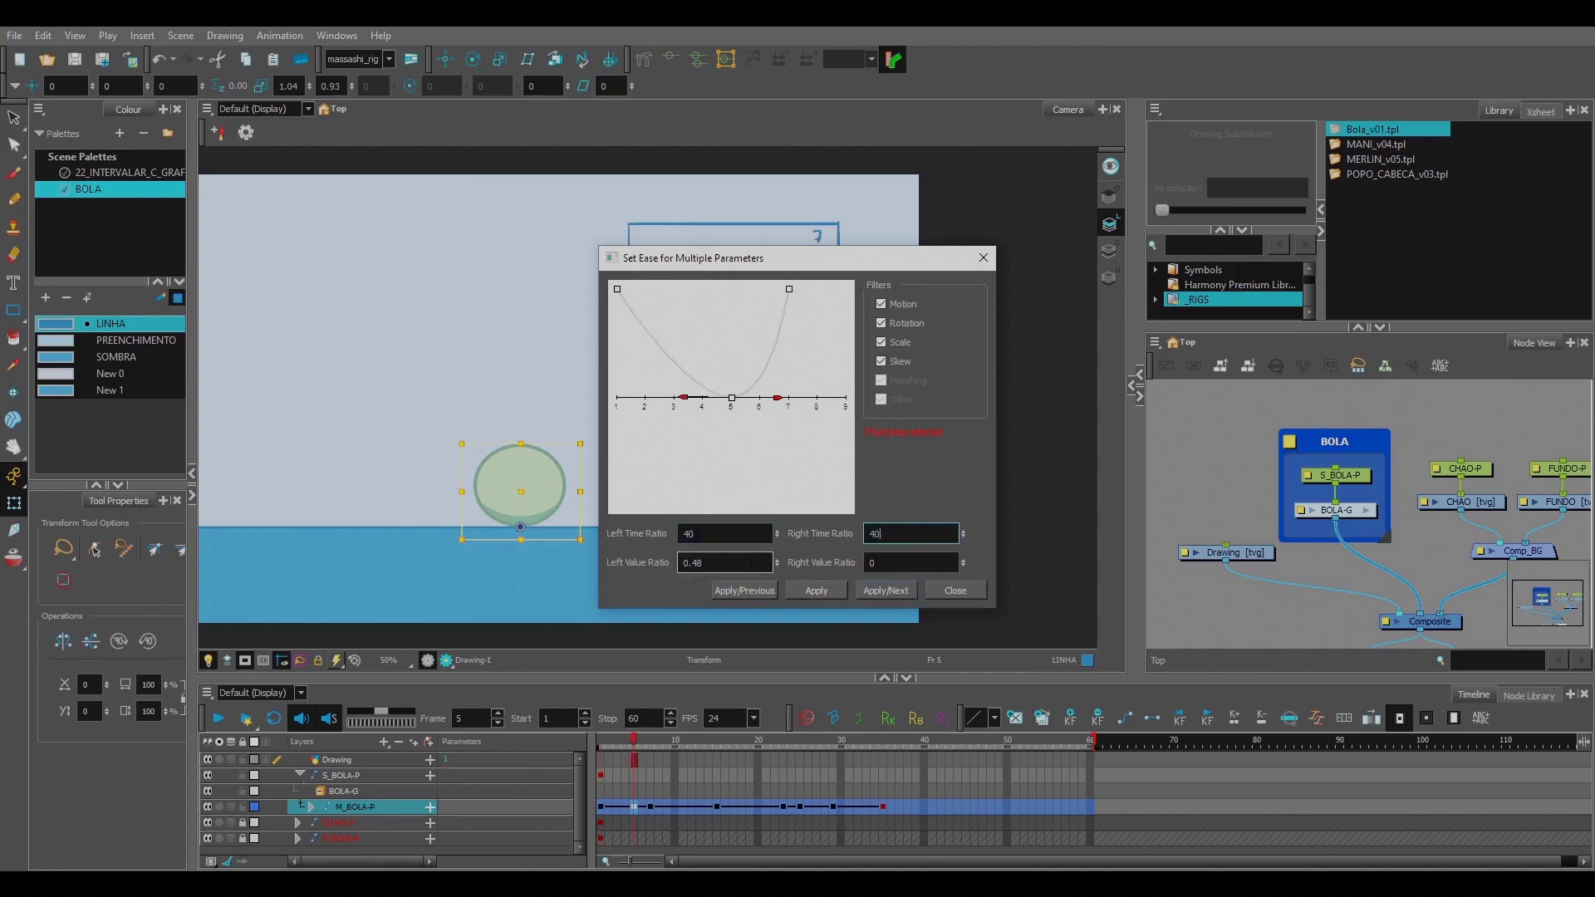
{"action": "type", "text": "40"}
{"action": "key", "text": "Tab"}
{"action": "type", "text": "0"}
{"action": "left_click", "coordinate": [817, 590]}
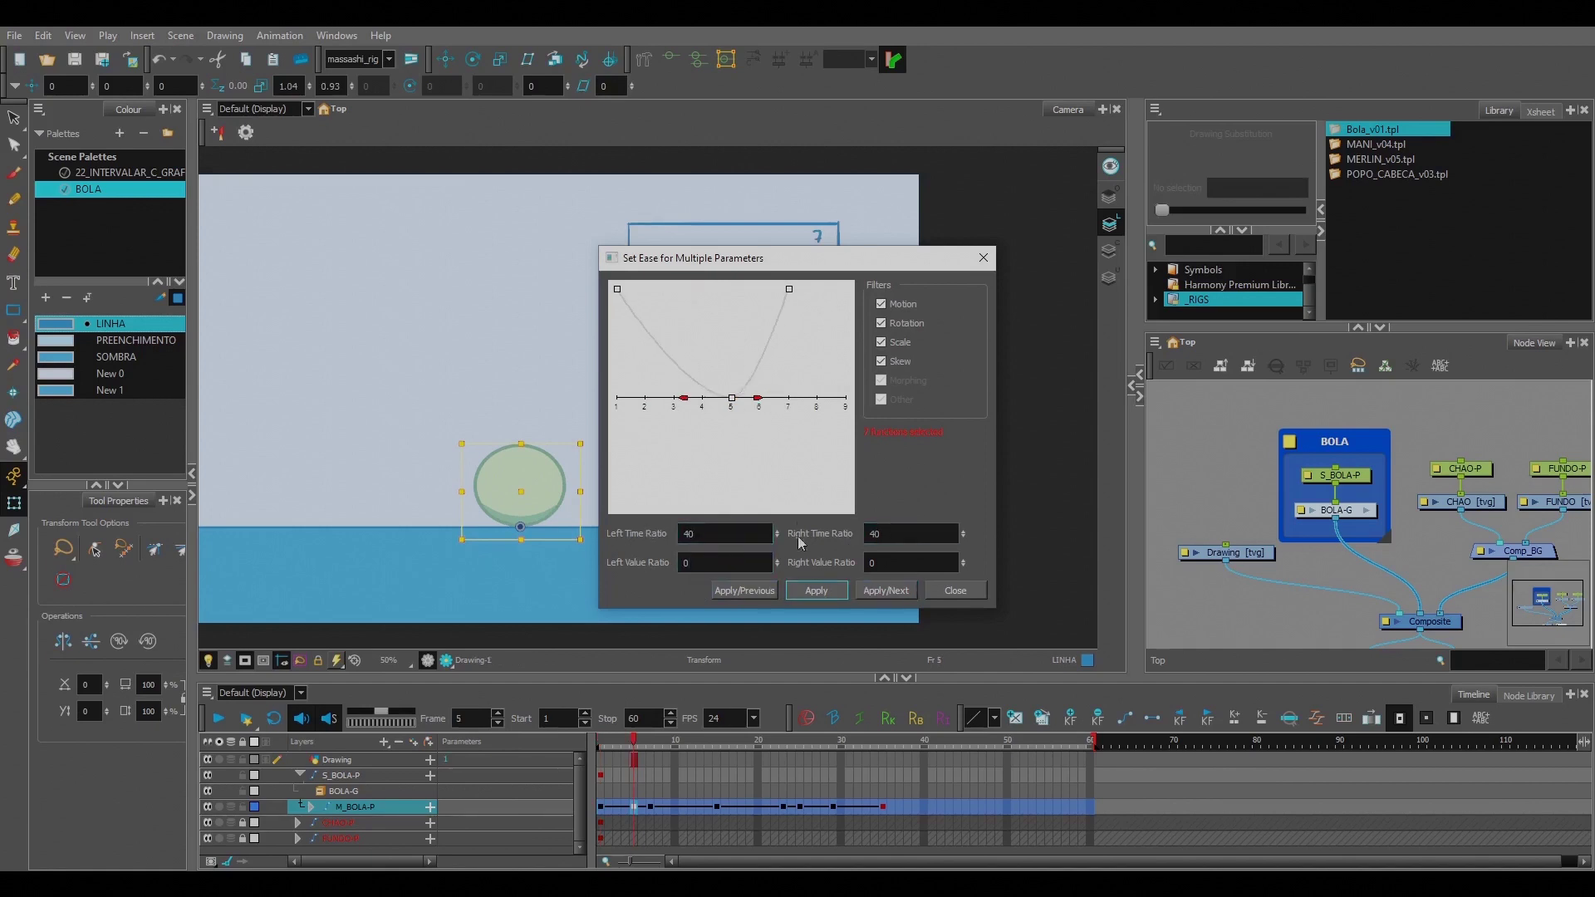
Step: Change the frame 5 keyframe to a Left Time Ratio of 50 and a Right Time Ratio of 0, and apply the ease
{"action": "double_click", "coordinate": [747, 535]}
{"action": "type", "text": "50"}
{"action": "double_click", "coordinate": [887, 535]}
{"action": "type", "text": "0"}
{"action": "left_click", "coordinate": [886, 590]}
{"action": "left_click", "coordinate": [736, 592]}
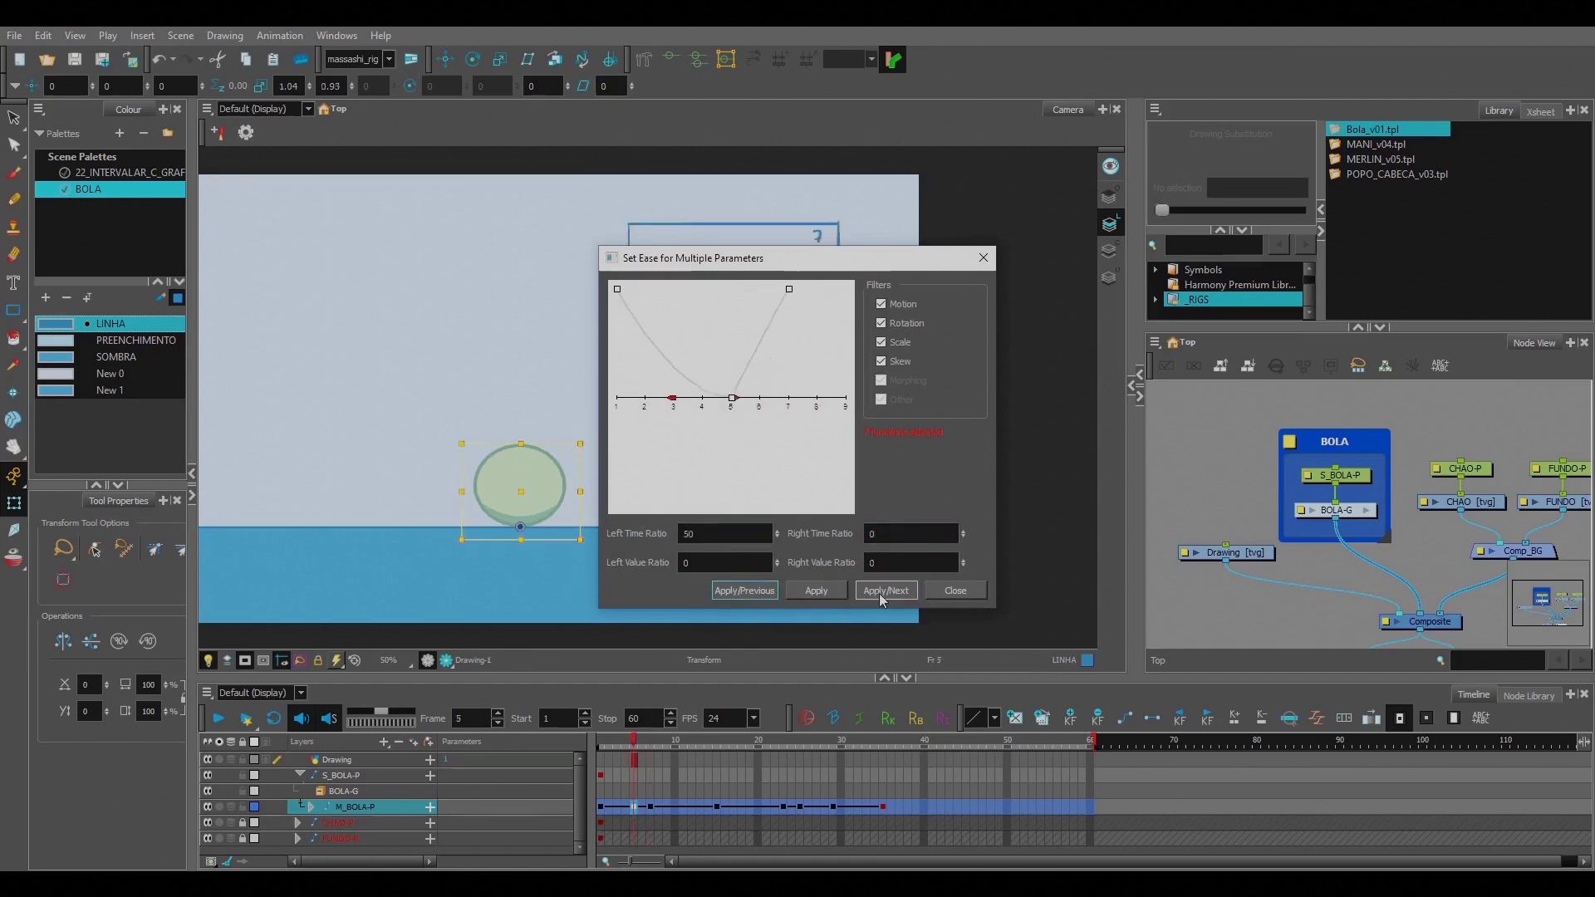
Step: Compare the ease curves of the frame 5 and frame 7 keyframes by switching back and forth between them
{"action": "left_click", "coordinate": [882, 598]}
{"action": "left_click", "coordinate": [766, 591]}
{"action": "left_click", "coordinate": [874, 593]}
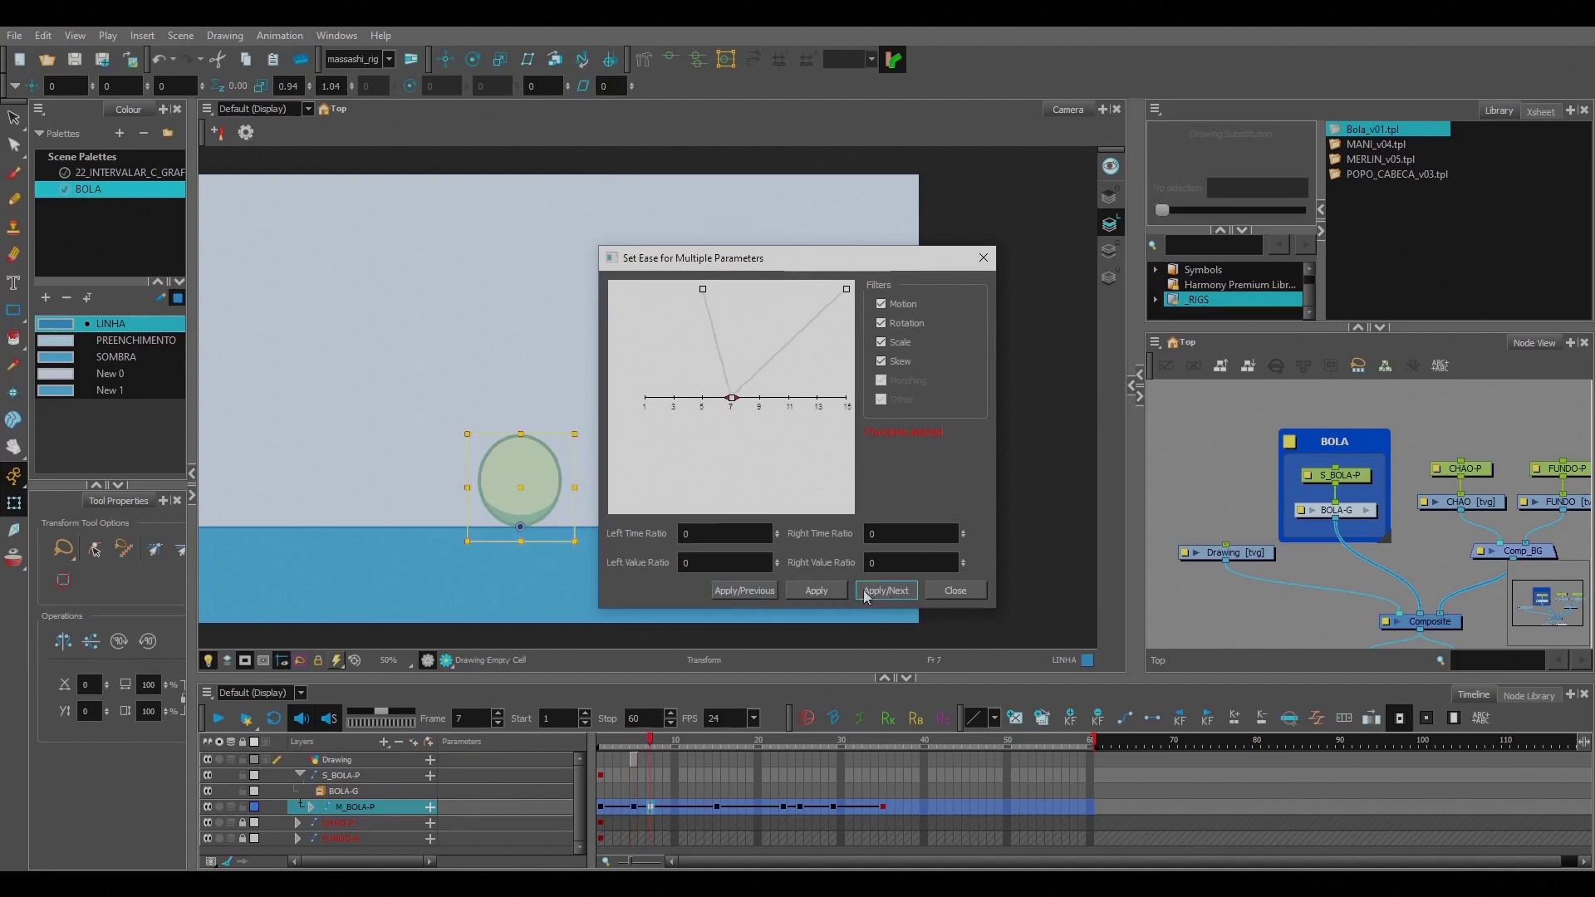
{"action": "left_click", "coordinate": [745, 591]}
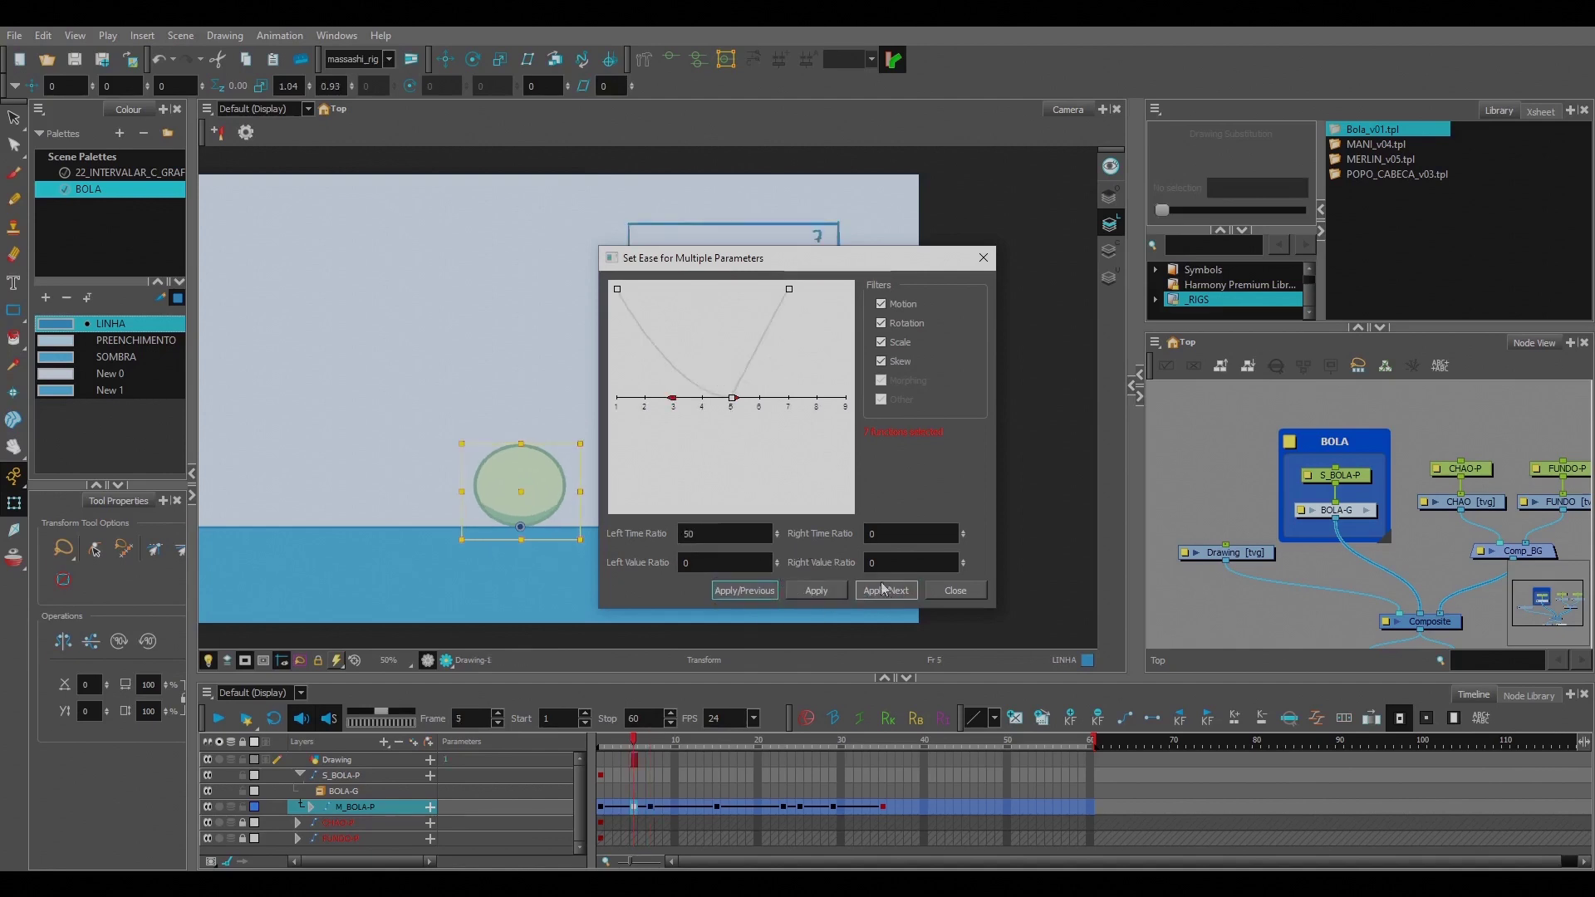
{"action": "left_click", "coordinate": [884, 589]}
{"action": "left_click", "coordinate": [744, 591]}
{"action": "left_click", "coordinate": [884, 590]}
{"action": "left_click", "coordinate": [774, 592]}
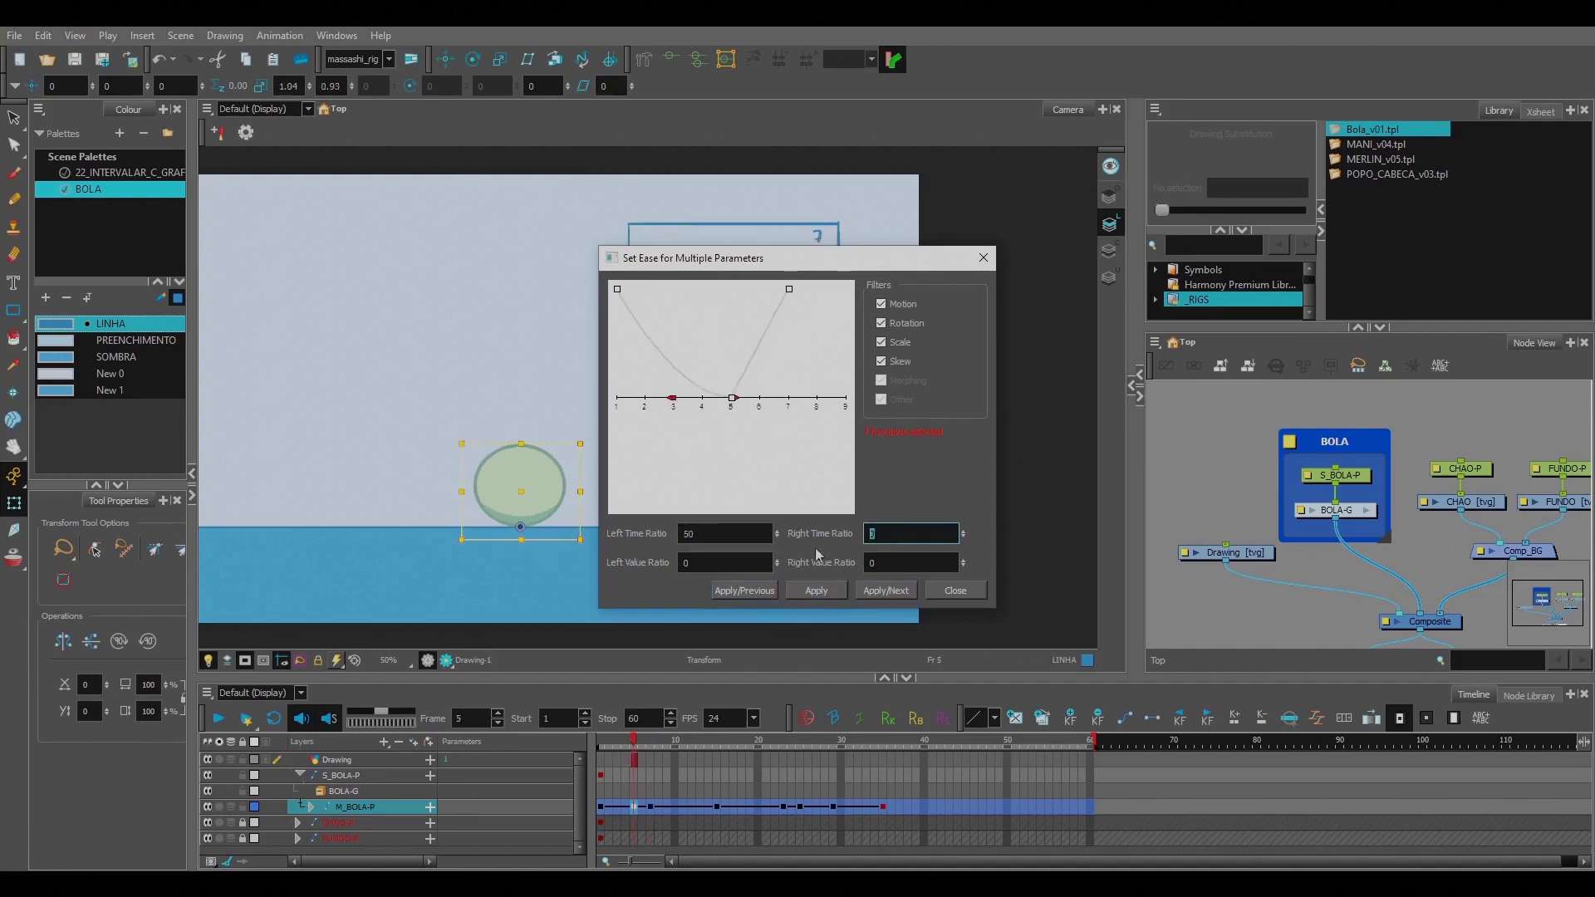
Step: Advance to the frame 15 keyframe and set its Left and Right Time Ratios to 70
{"action": "left_click", "coordinate": [885, 590]}
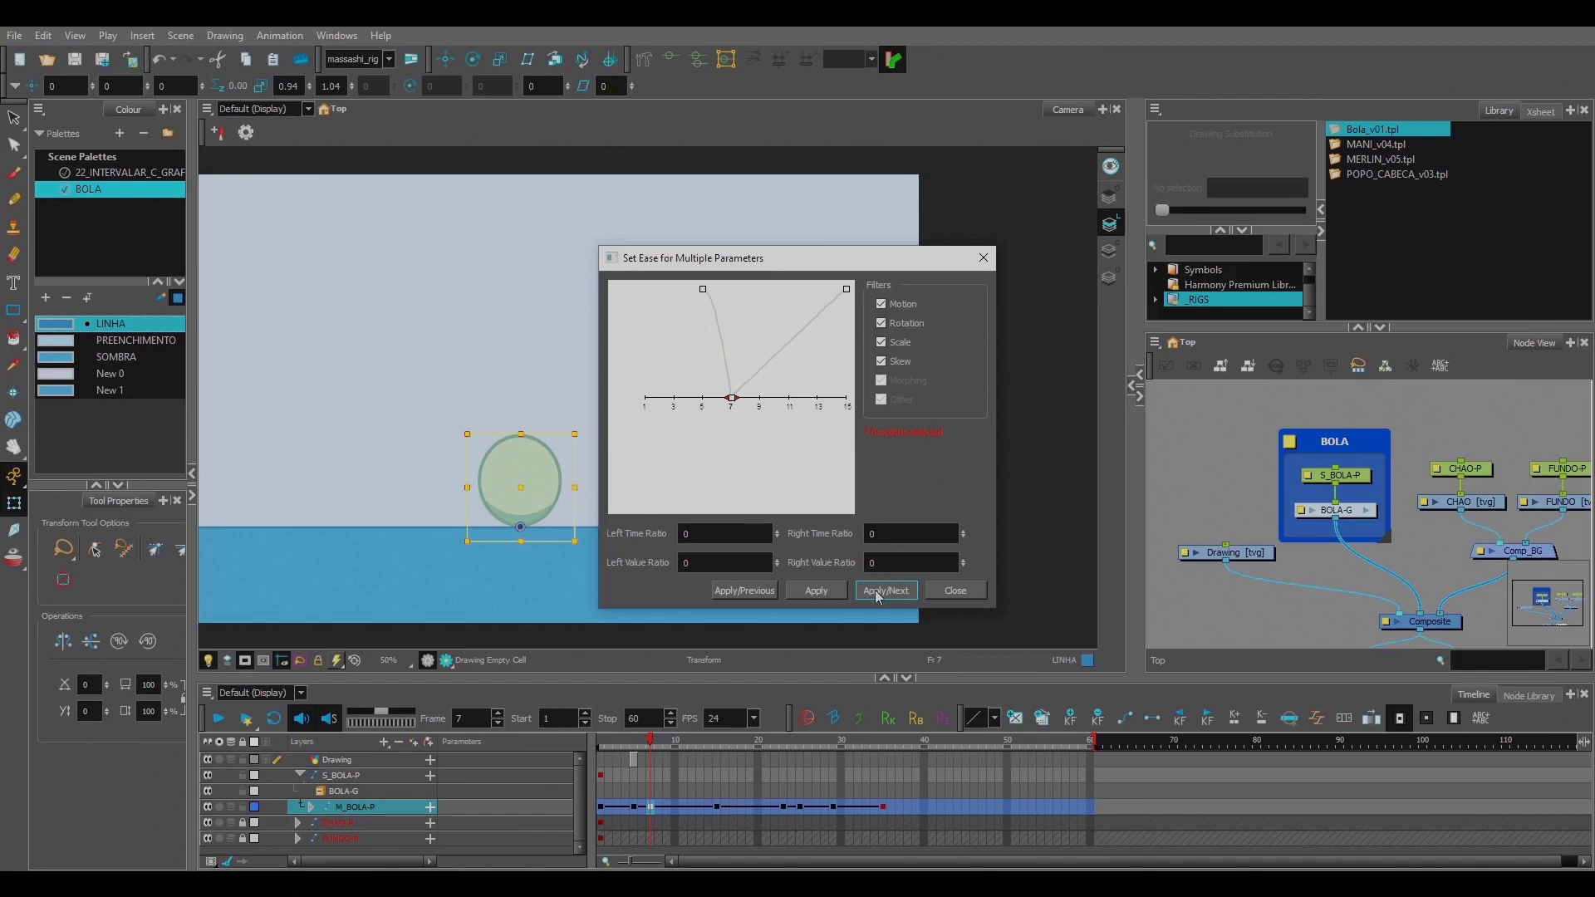
{"action": "left_click", "coordinate": [876, 593]}
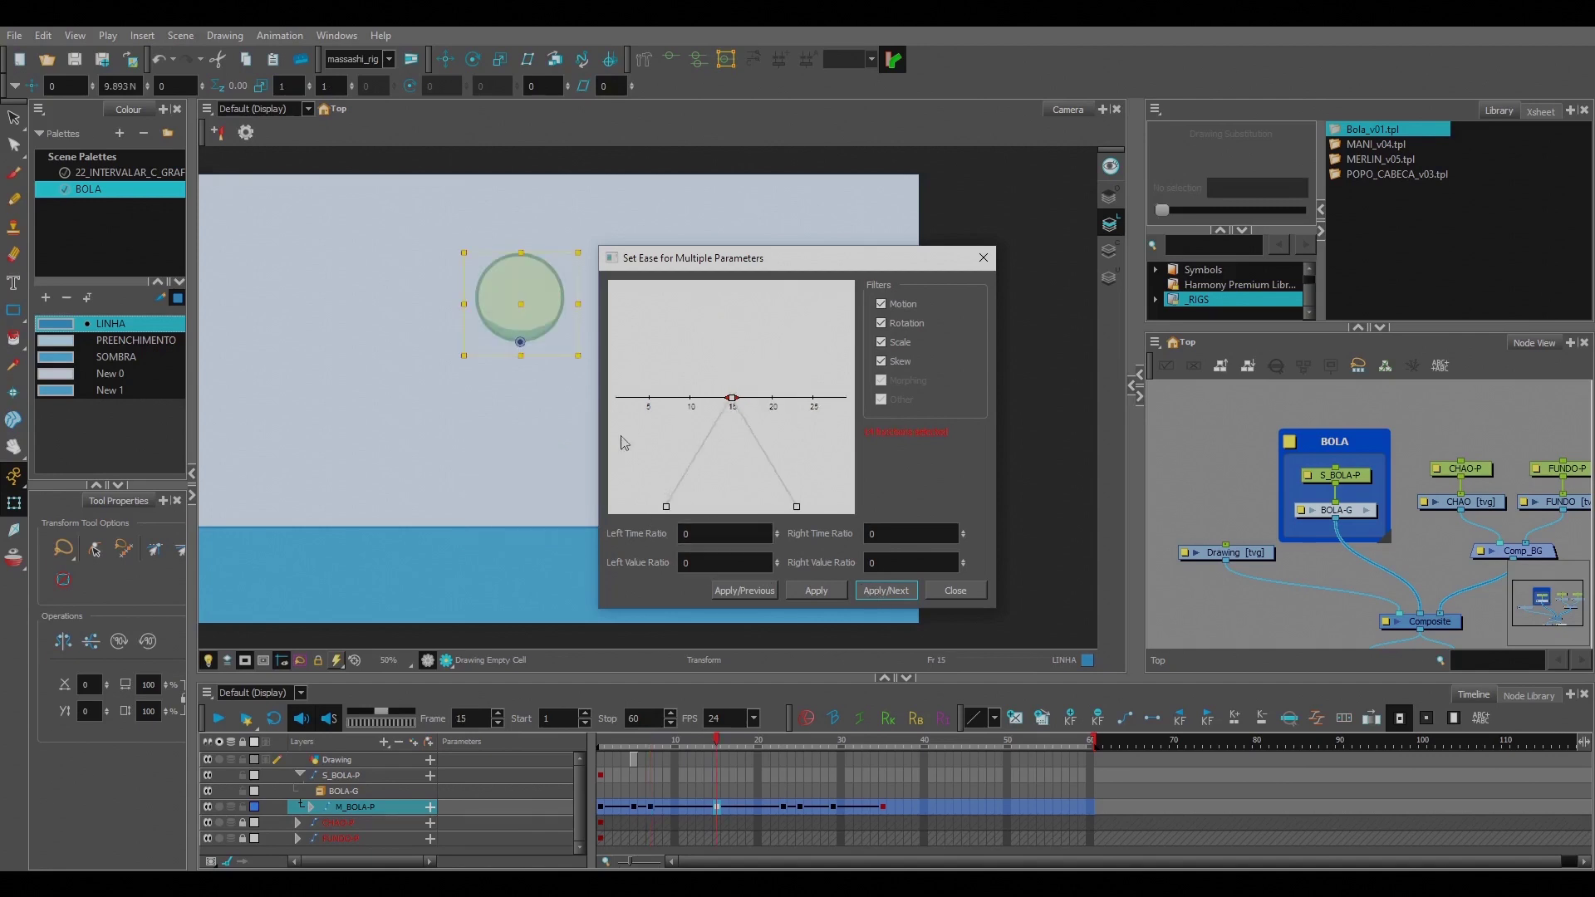
{"action": "double_click", "coordinate": [712, 534]}
{"action": "type", "text": "70"}
{"action": "double_click", "coordinate": [905, 536]}
{"action": "type", "text": "70"}
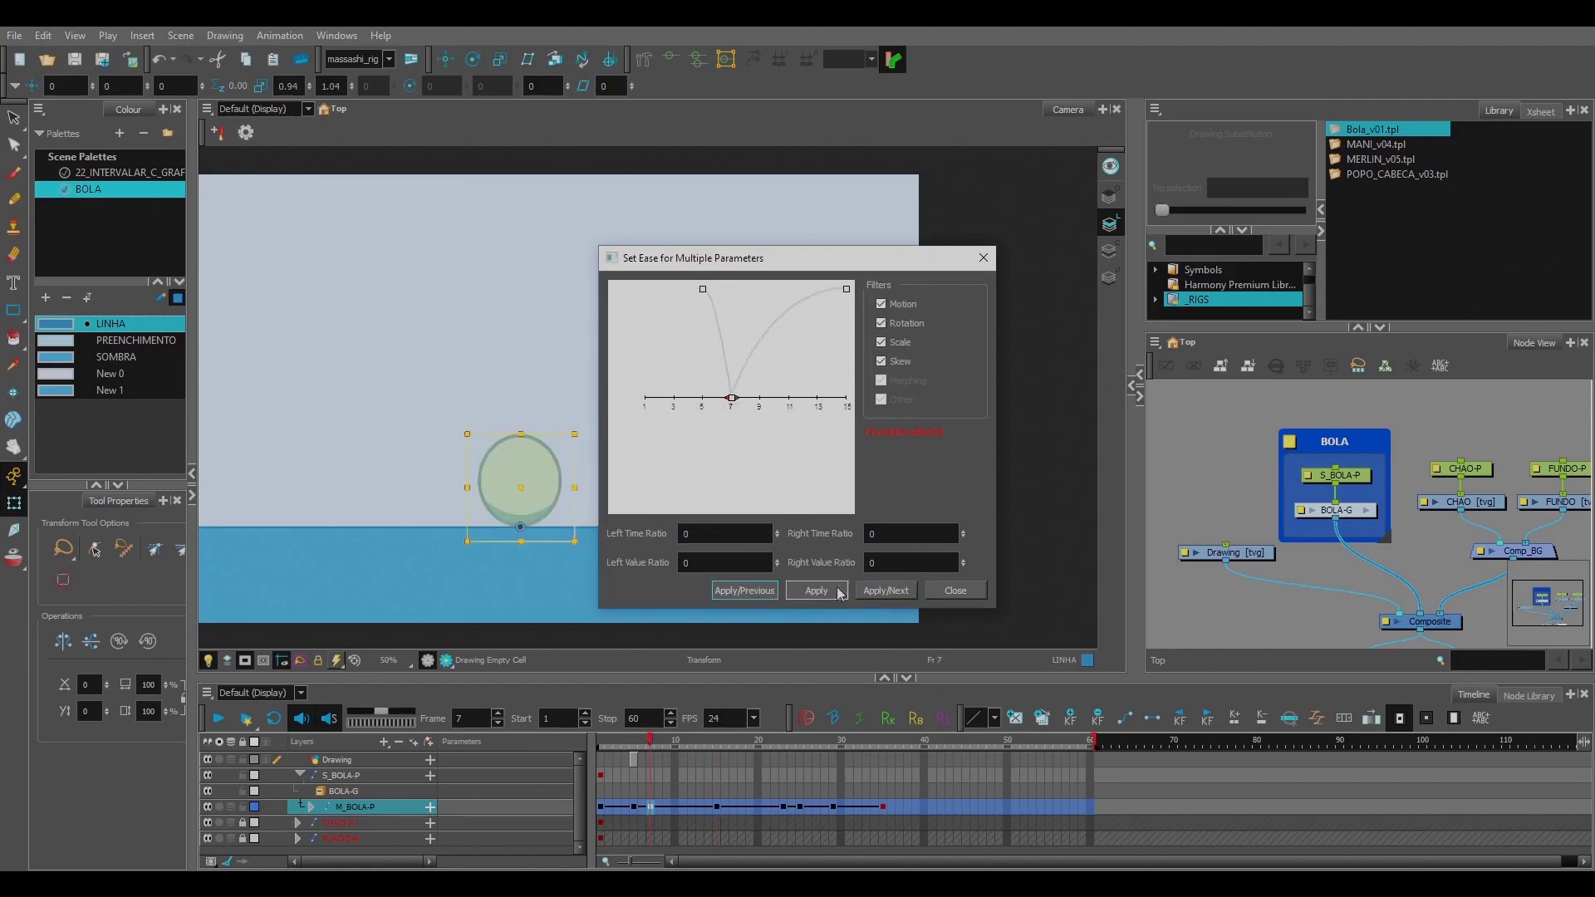
Step: Step back and forth through the keyframes from frame 7 to frame 25 to examine their ease curves
{"action": "left_click", "coordinate": [886, 590]}
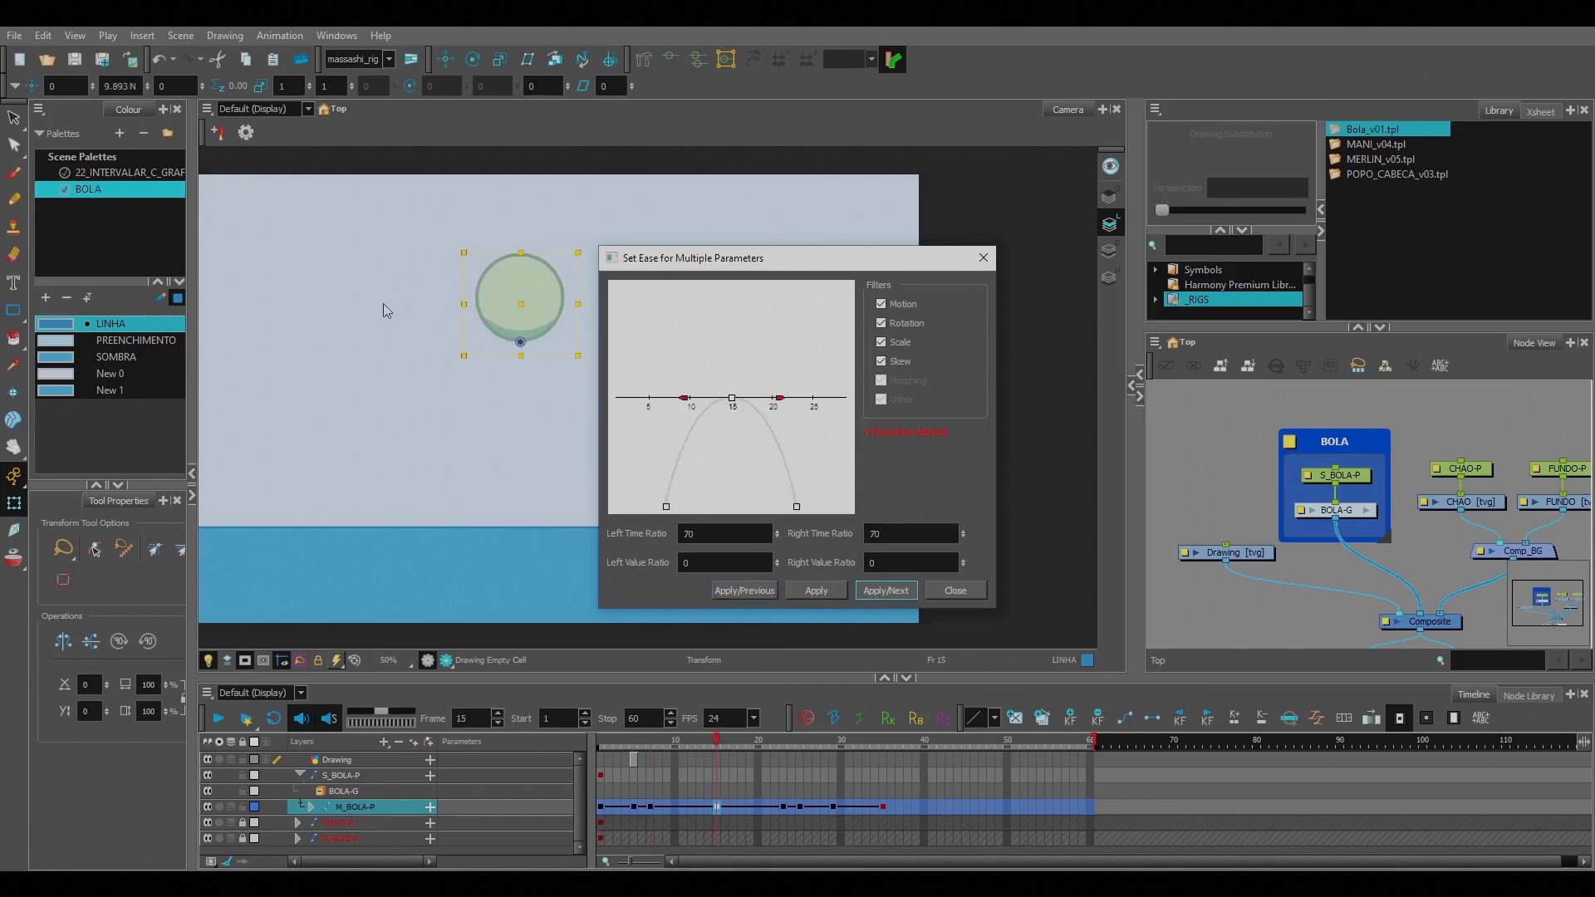
{"action": "left_click", "coordinate": [794, 590]}
{"action": "left_click", "coordinate": [887, 591]}
{"action": "left_click", "coordinate": [882, 592]}
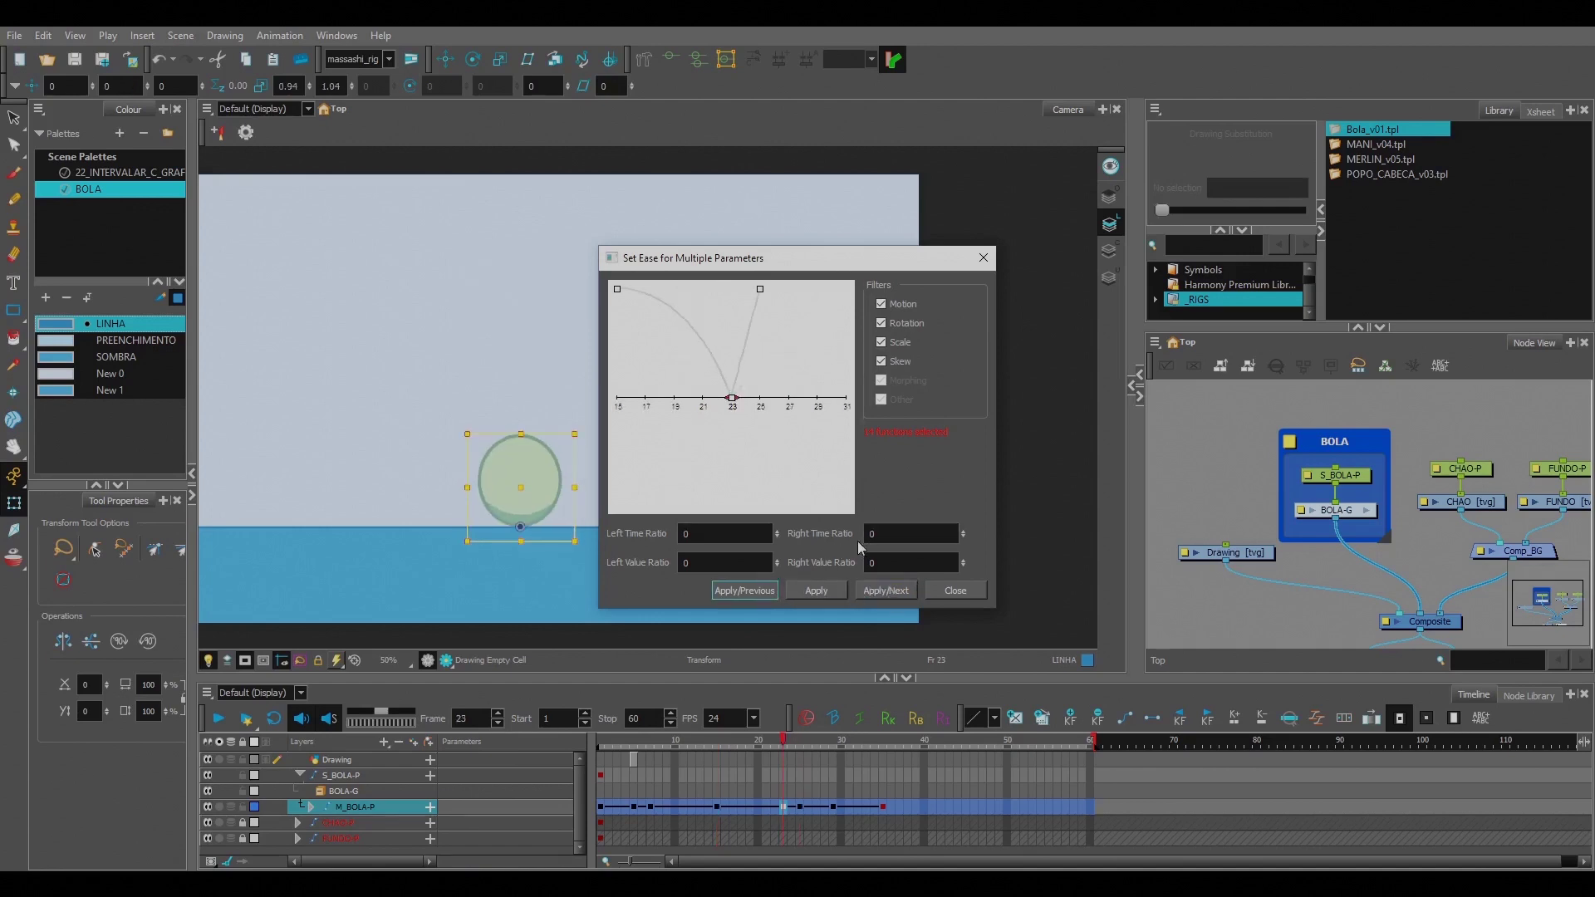
{"action": "left_click", "coordinate": [885, 590]}
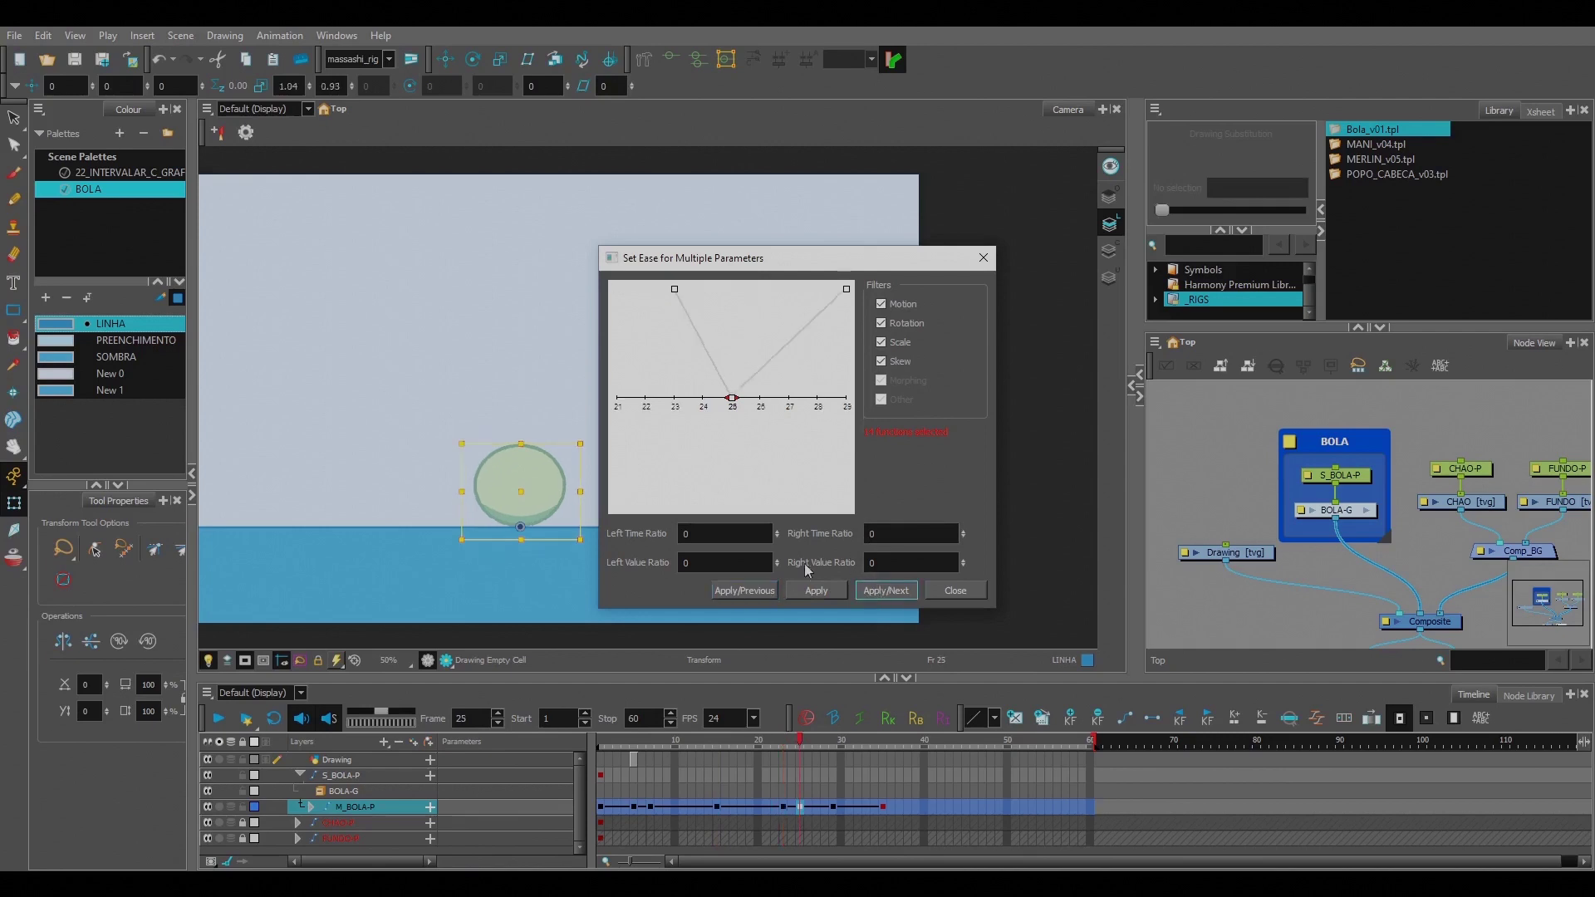
{"action": "left_click", "coordinate": [744, 590]}
{"action": "left_click", "coordinate": [872, 598]}
{"action": "left_click", "coordinate": [795, 588]}
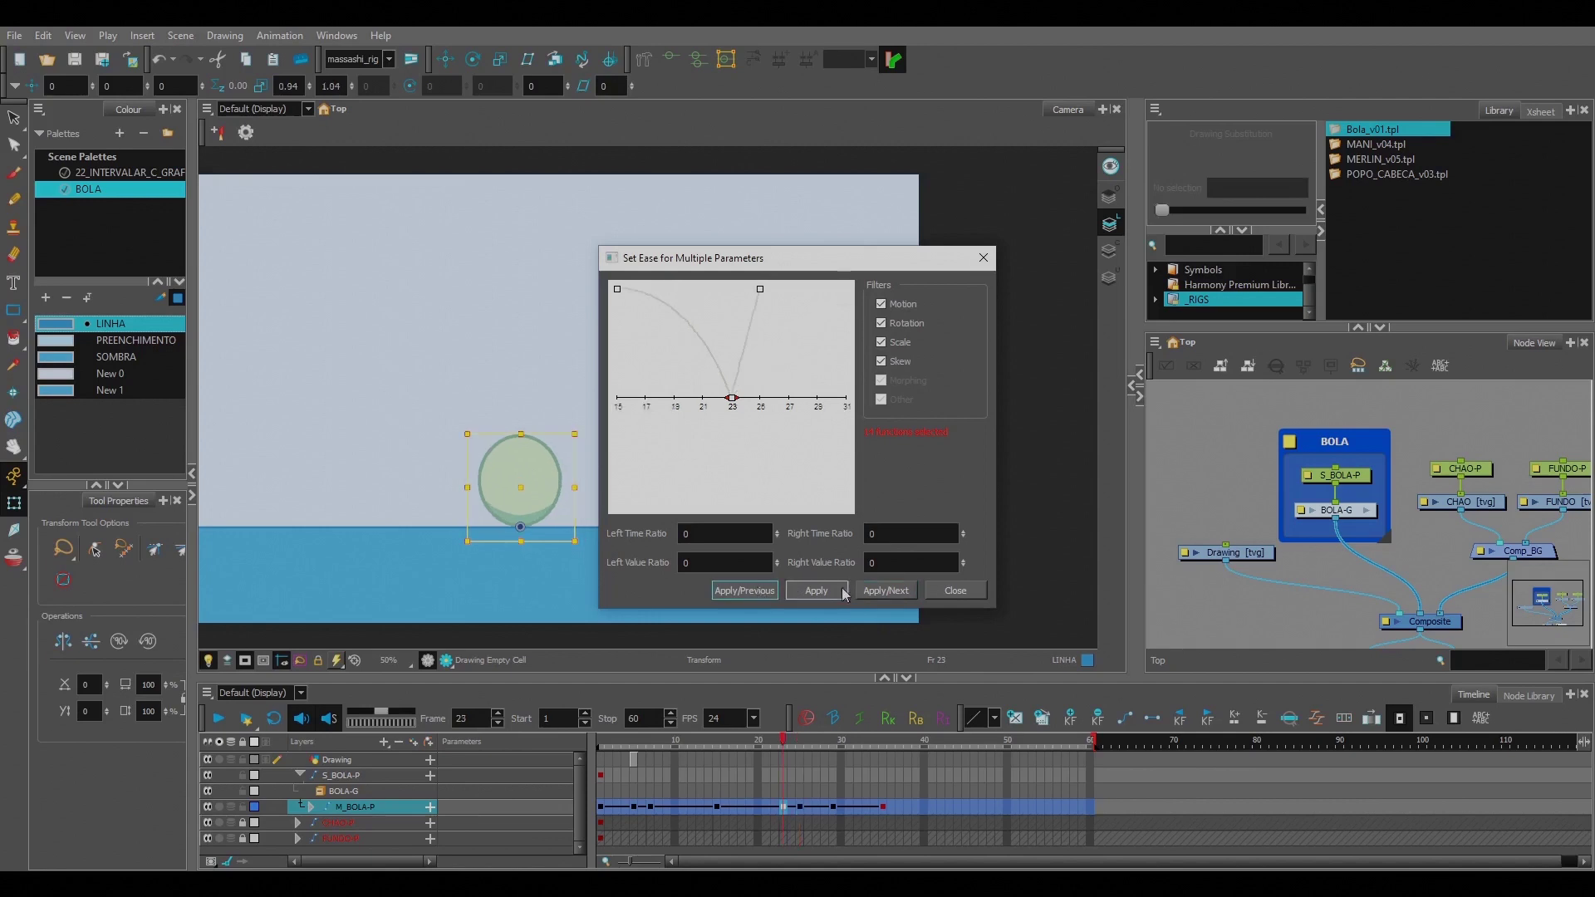
Step: Set the Left Time Ratio to 50 on the frame 25 and frame 29 keyframes and apply the ease
{"action": "left_click", "coordinate": [723, 534]}
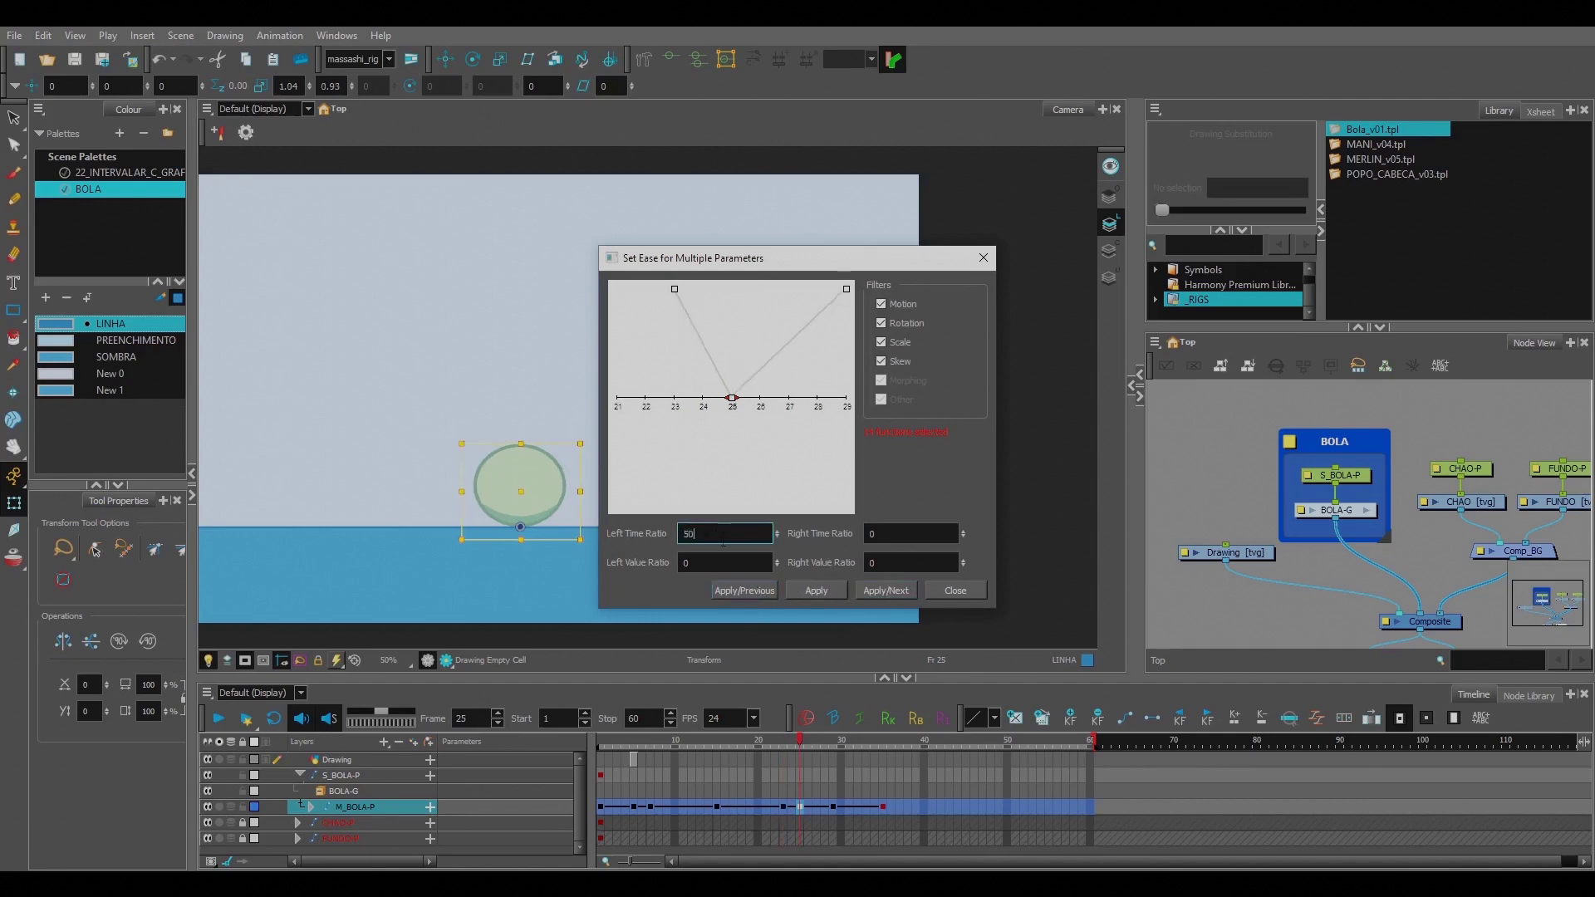
{"action": "type", "text": "50"}
{"action": "key", "text": "Return"}
{"action": "left_click", "coordinate": [880, 597]}
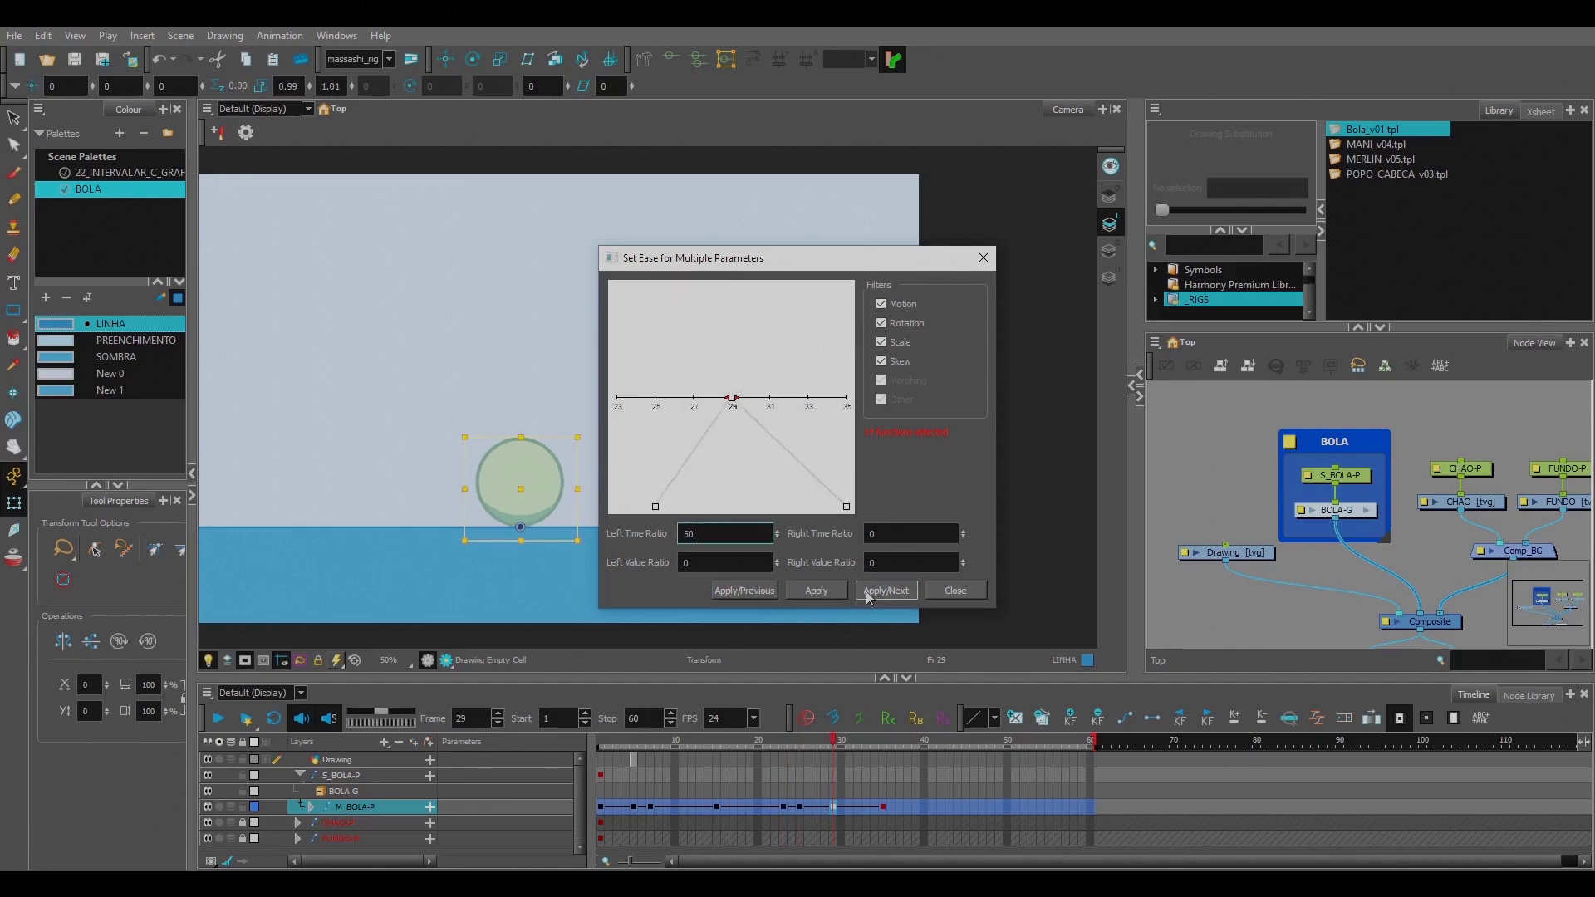
{"action": "left_click", "coordinate": [864, 588]}
Step: Set the frame 35 keyframe's Left Time Ratio to 70, apply the ease, and close the ease settings
{"action": "type", "text": "70"}
{"action": "left_click", "coordinate": [816, 592]}
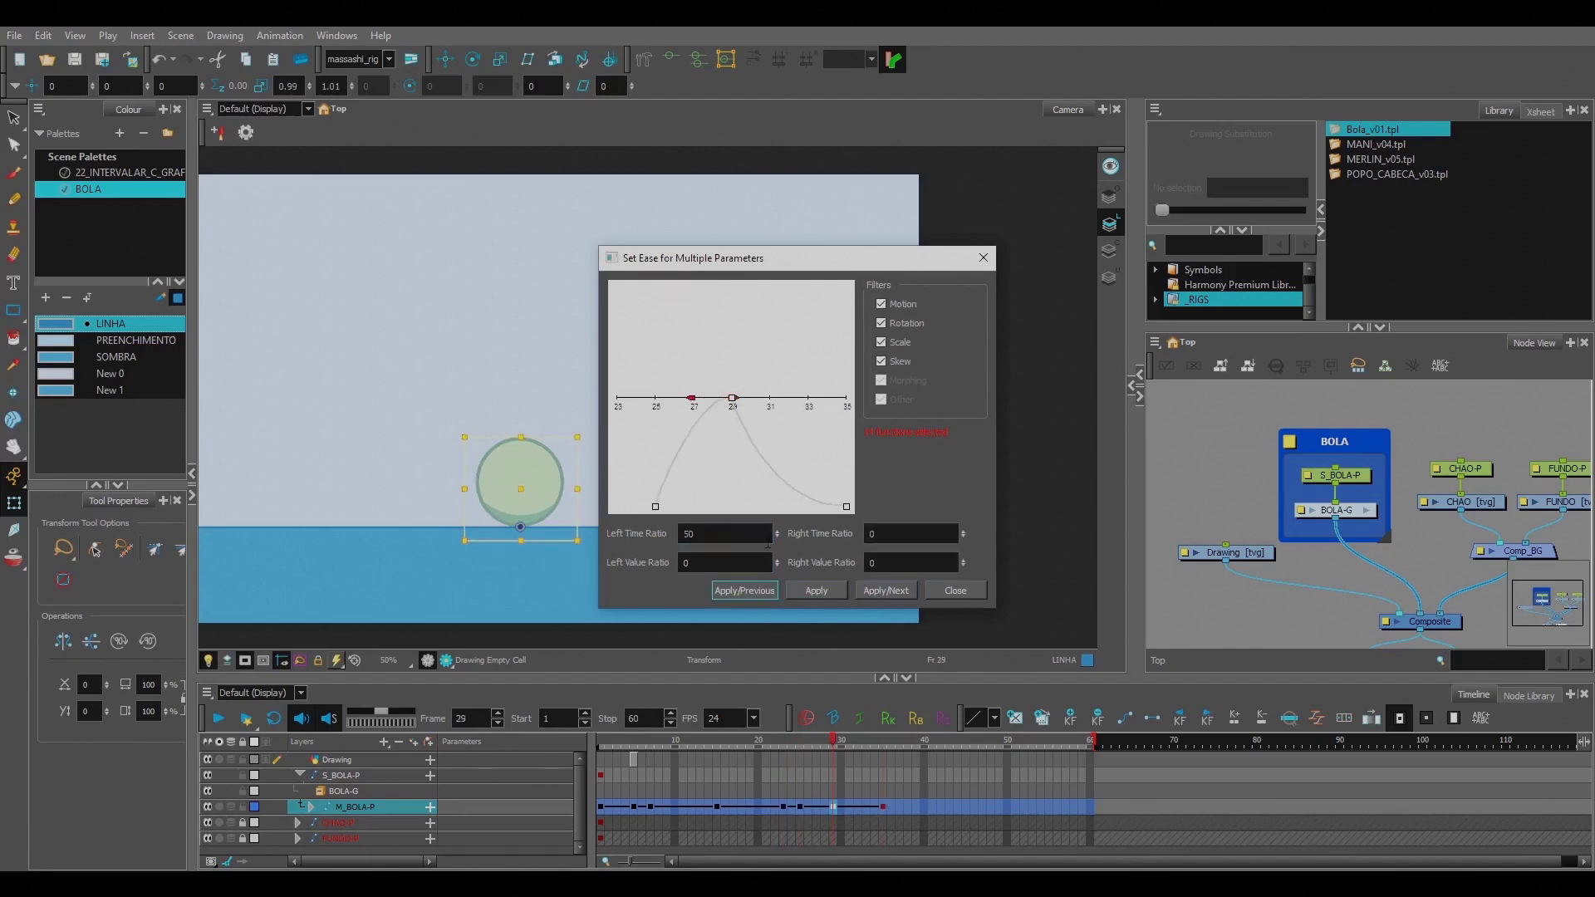
{"action": "left_click", "coordinate": [868, 595]}
{"action": "left_click", "coordinate": [818, 591]}
{"action": "left_click", "coordinate": [743, 590]}
{"action": "left_click", "coordinate": [954, 591]}
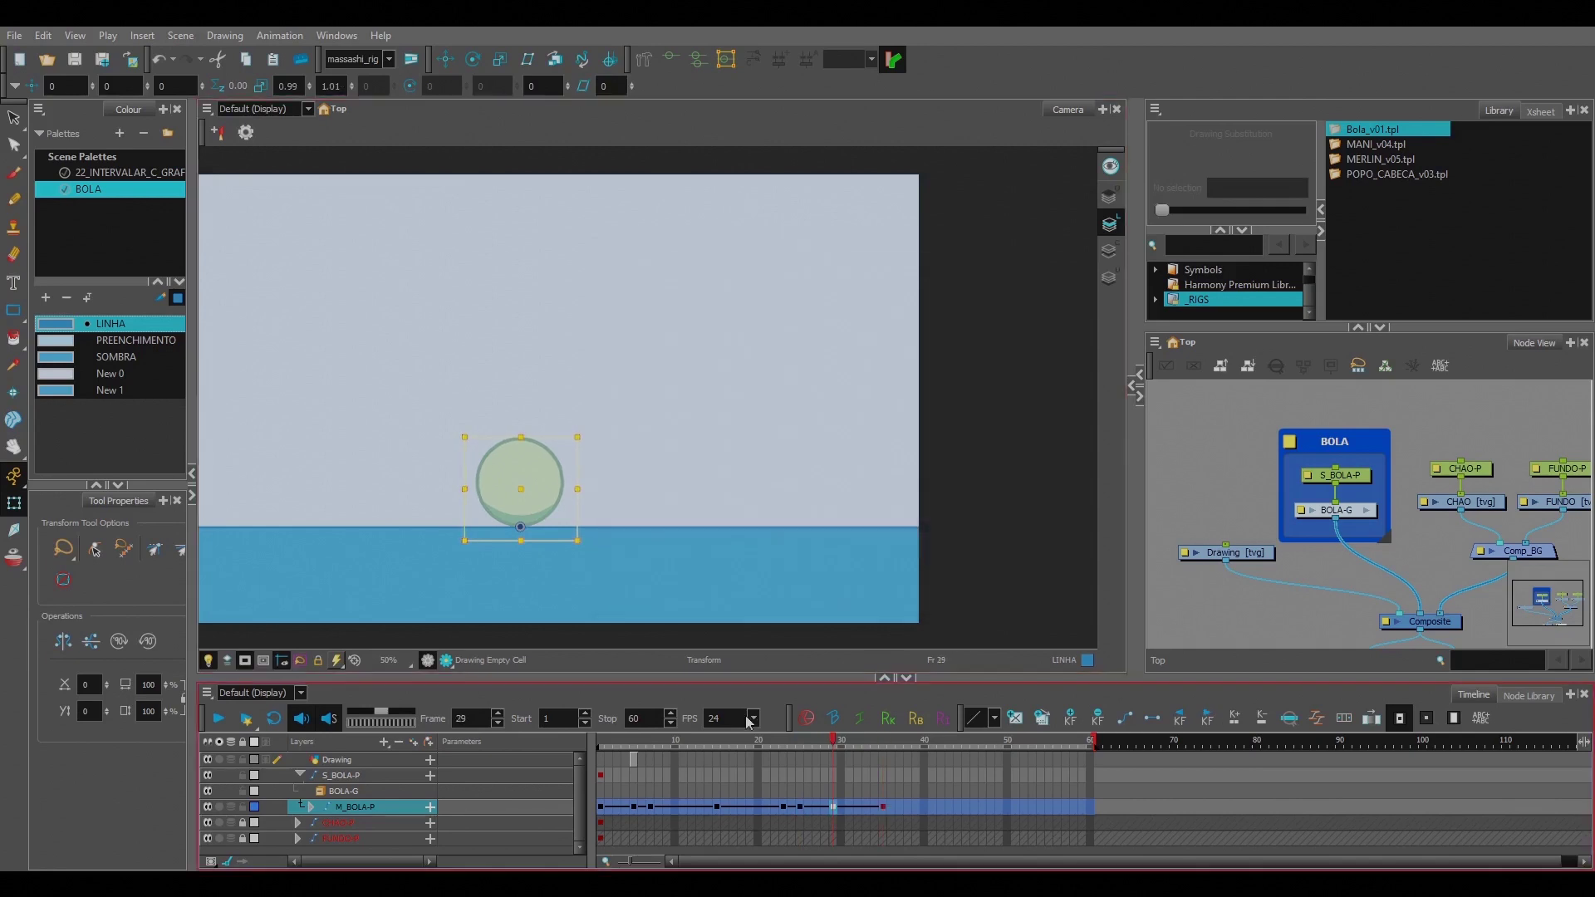
Step: Disable the Drawing node holding the sketched graph and play back the ball's jump
{"action": "left_click", "coordinate": [728, 628]}
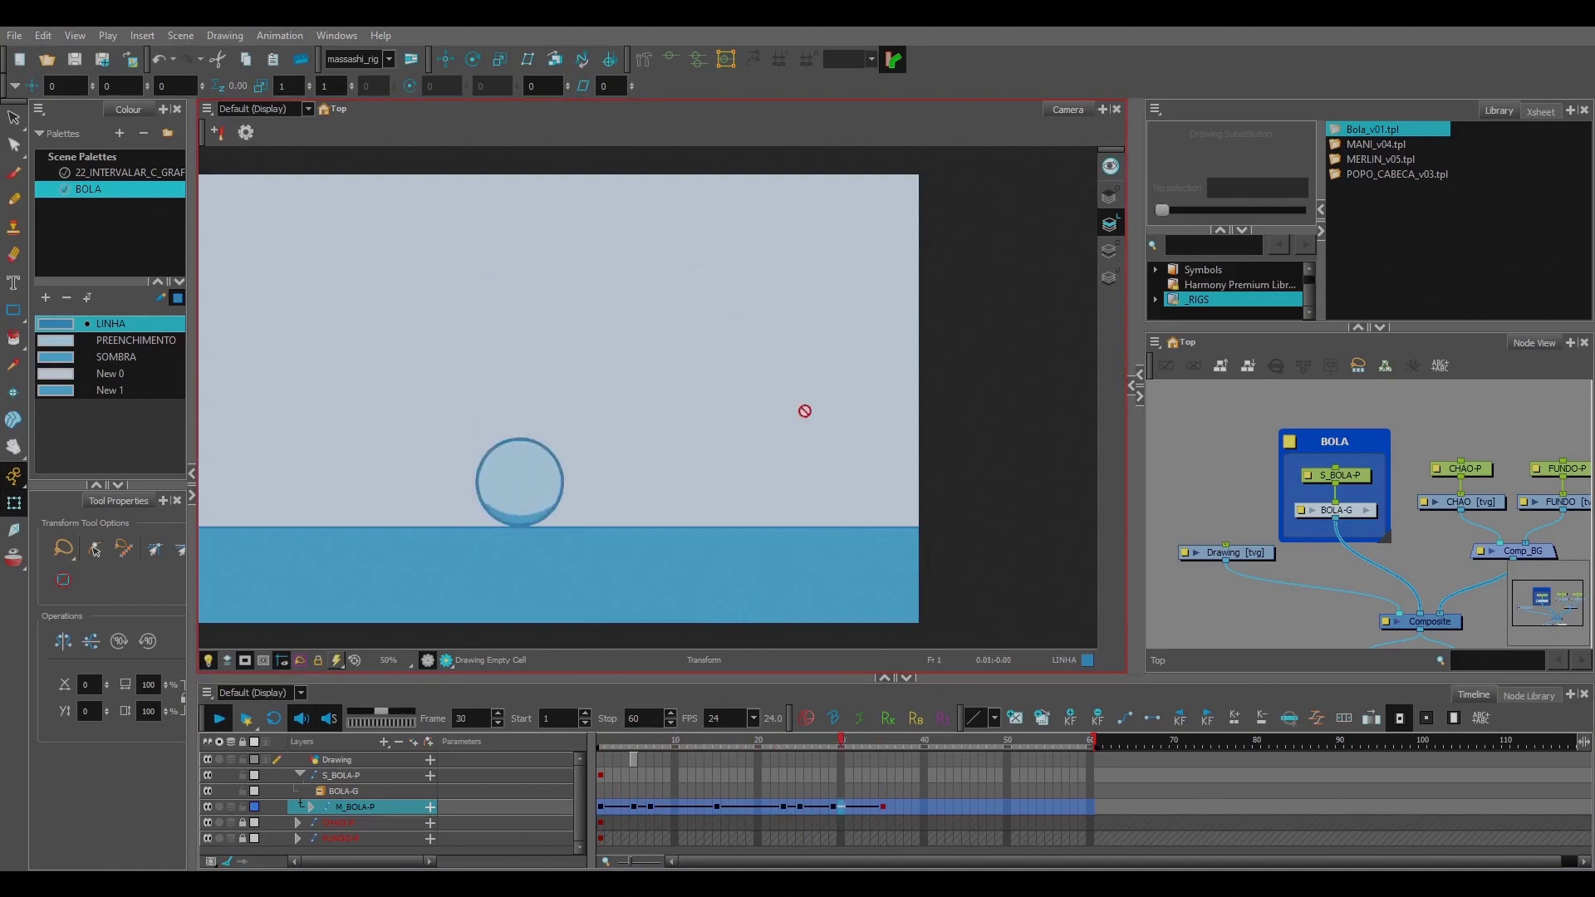
{"action": "left_click", "coordinate": [1226, 552]}
{"action": "left_click", "coordinate": [1236, 498]}
{"action": "key", "text": "Return"}
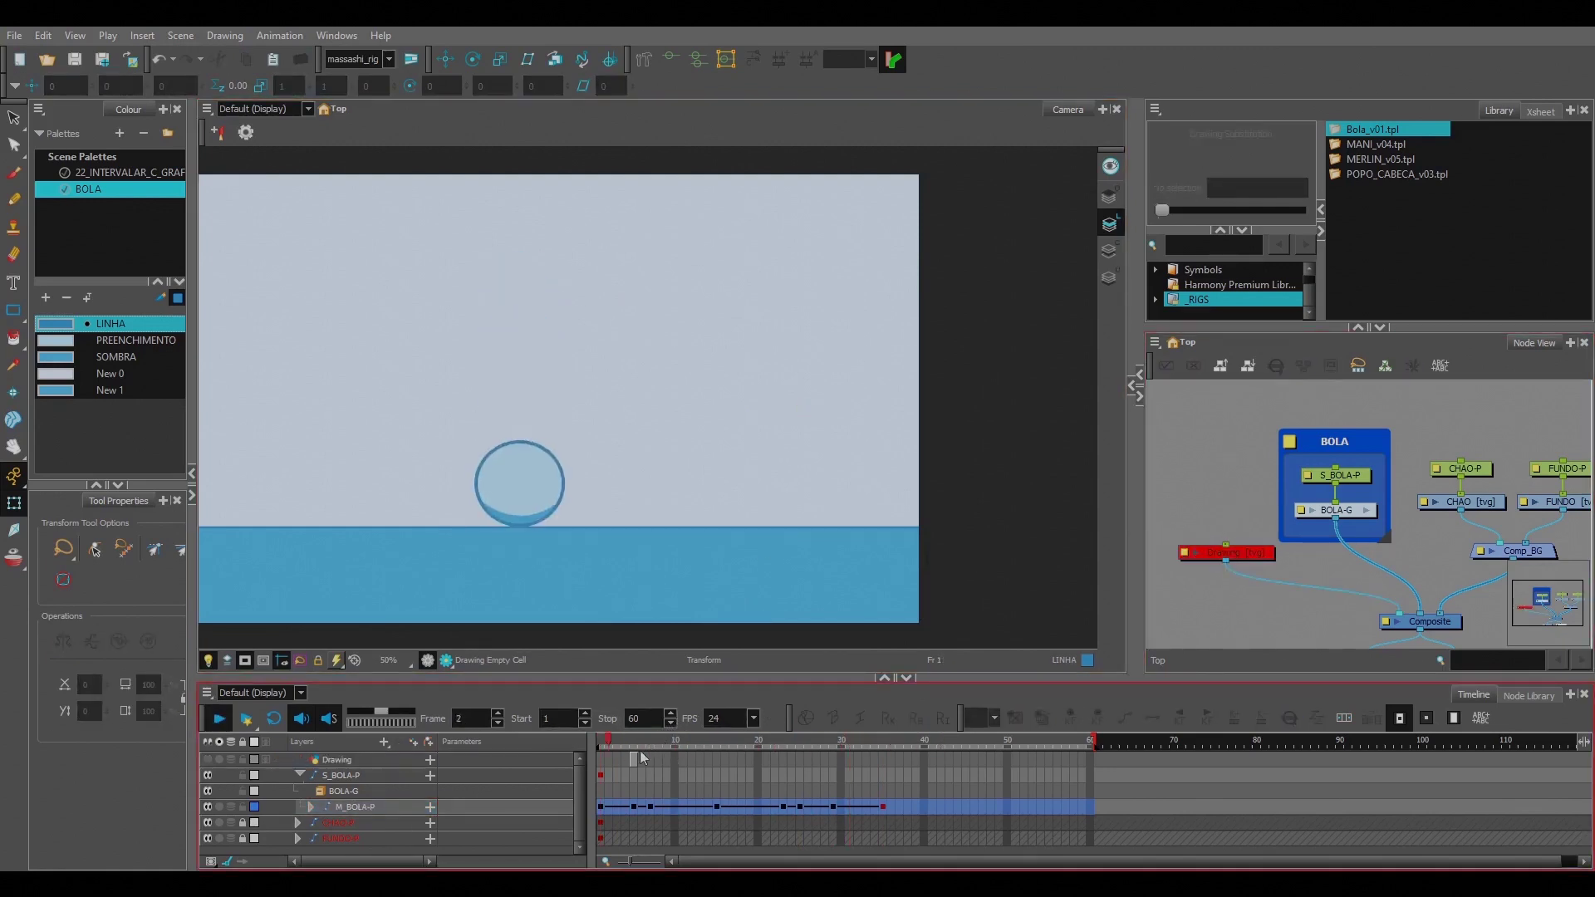
Step: Advance frame by frame from the frame 5 keyframe to frame 13 to examine the ball's interpolated poses
{"action": "left_click", "coordinate": [634, 745]}
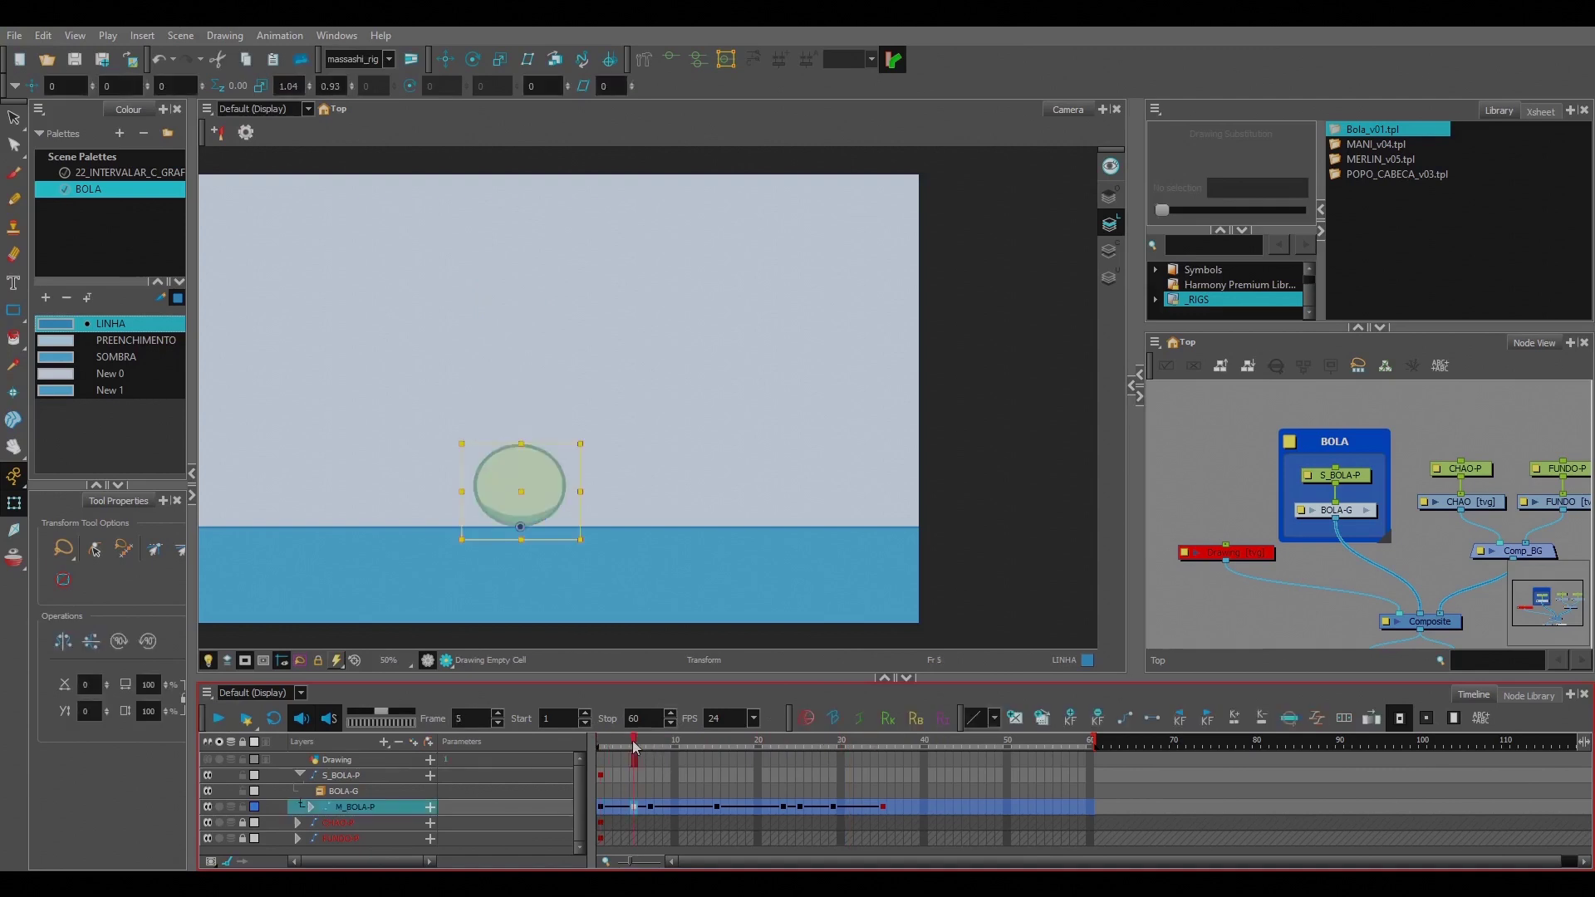
{"action": "left_click", "coordinate": [676, 520]}
{"action": "left_click_drag", "start_coordinate": [670, 511], "coordinate": [712, 526]}
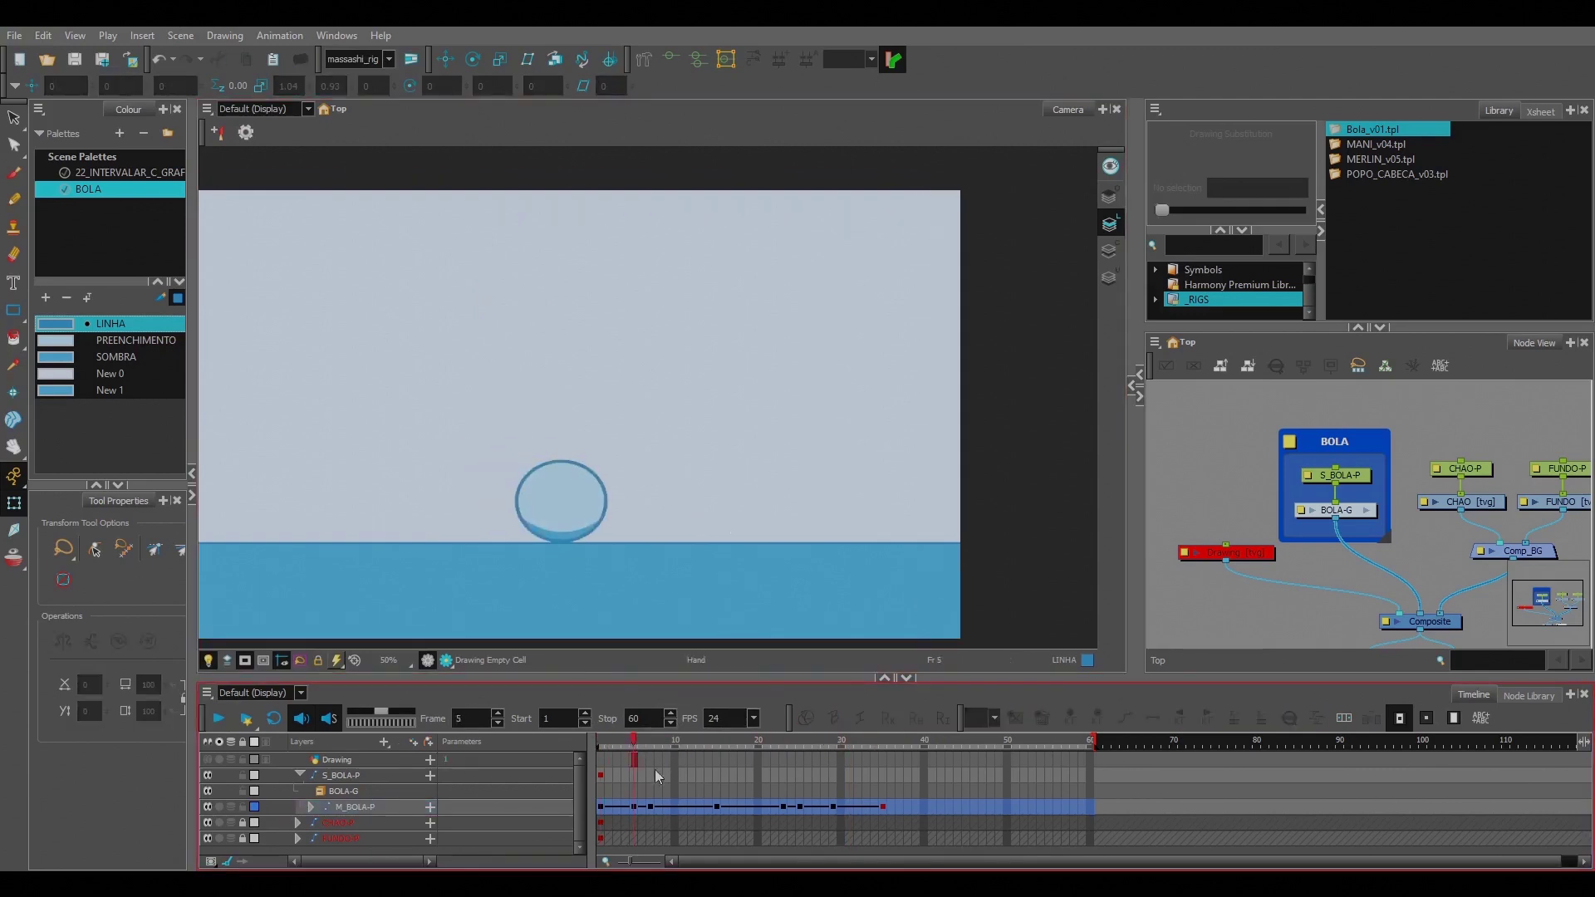
{"action": "scroll", "coordinate": [708, 541], "scroll_direction": "up", "scroll_amount": 1}
{"action": "scroll", "coordinate": [687, 524], "scroll_direction": "down", "scroll_amount": 1}
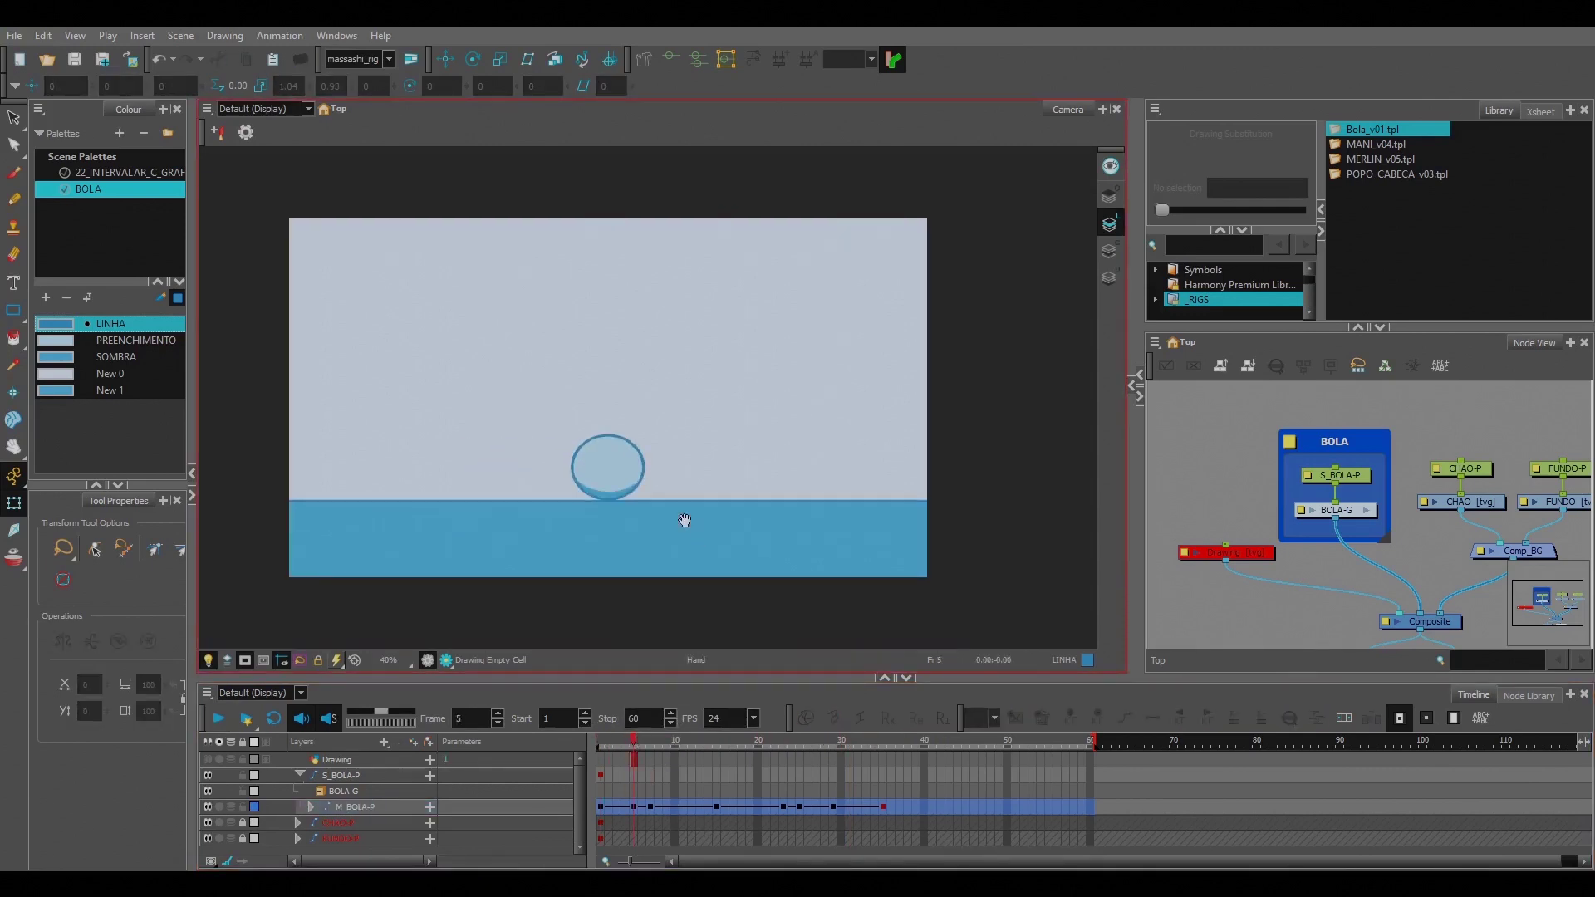
{"action": "scroll", "coordinate": [704, 522], "scroll_direction": "up", "scroll_amount": 1}
{"action": "left_click_drag", "start_coordinate": [704, 522], "coordinate": [746, 522]}
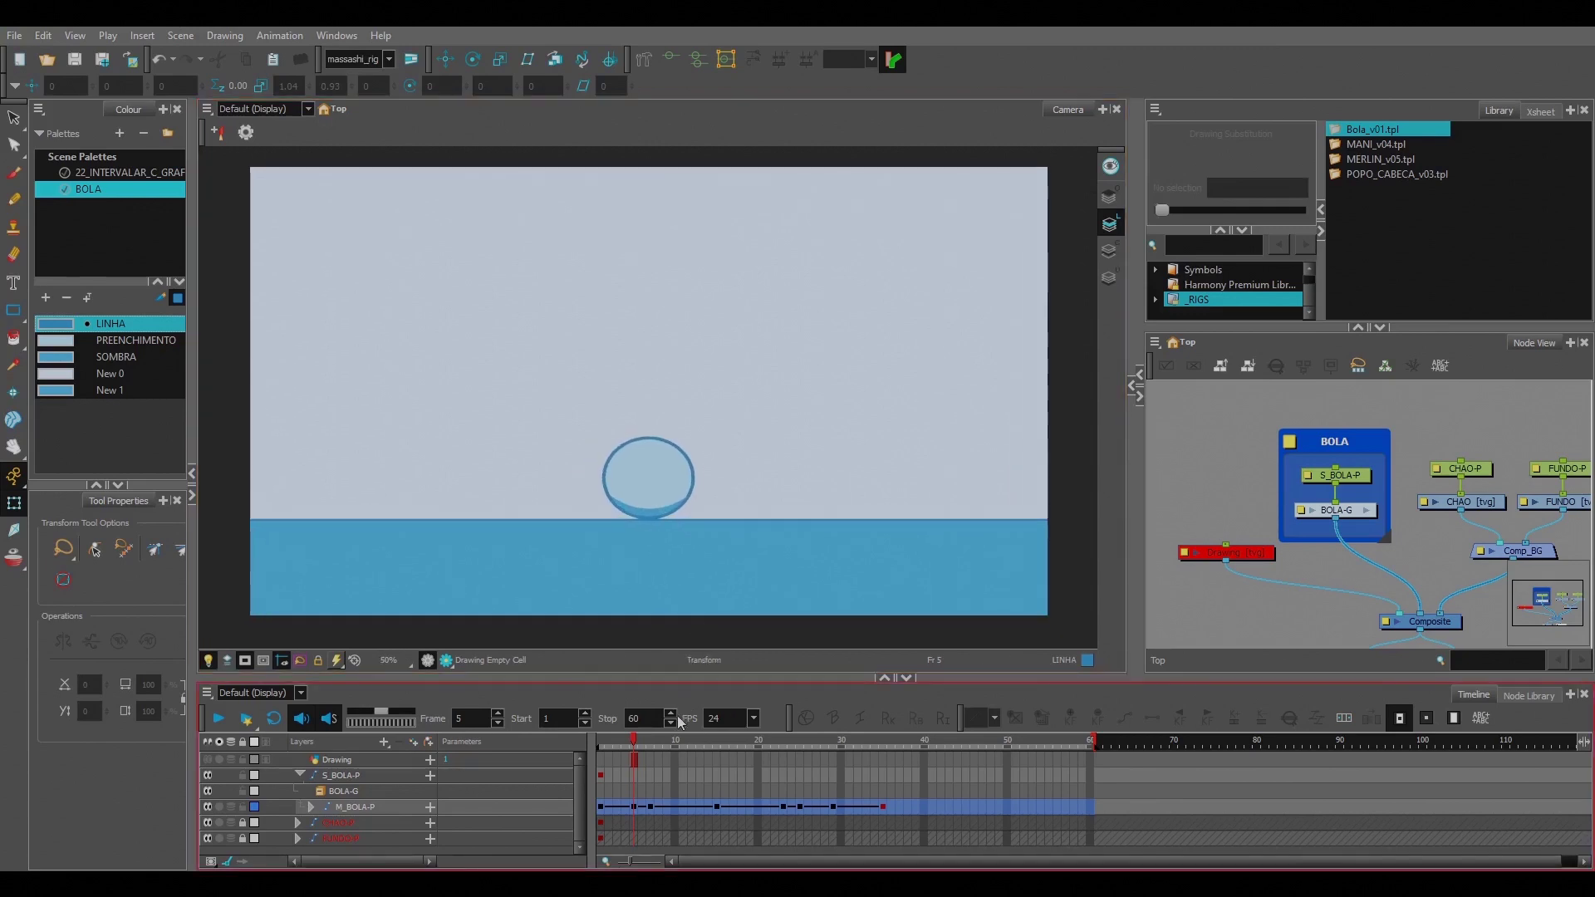
{"action": "left_click", "coordinate": [634, 807]}
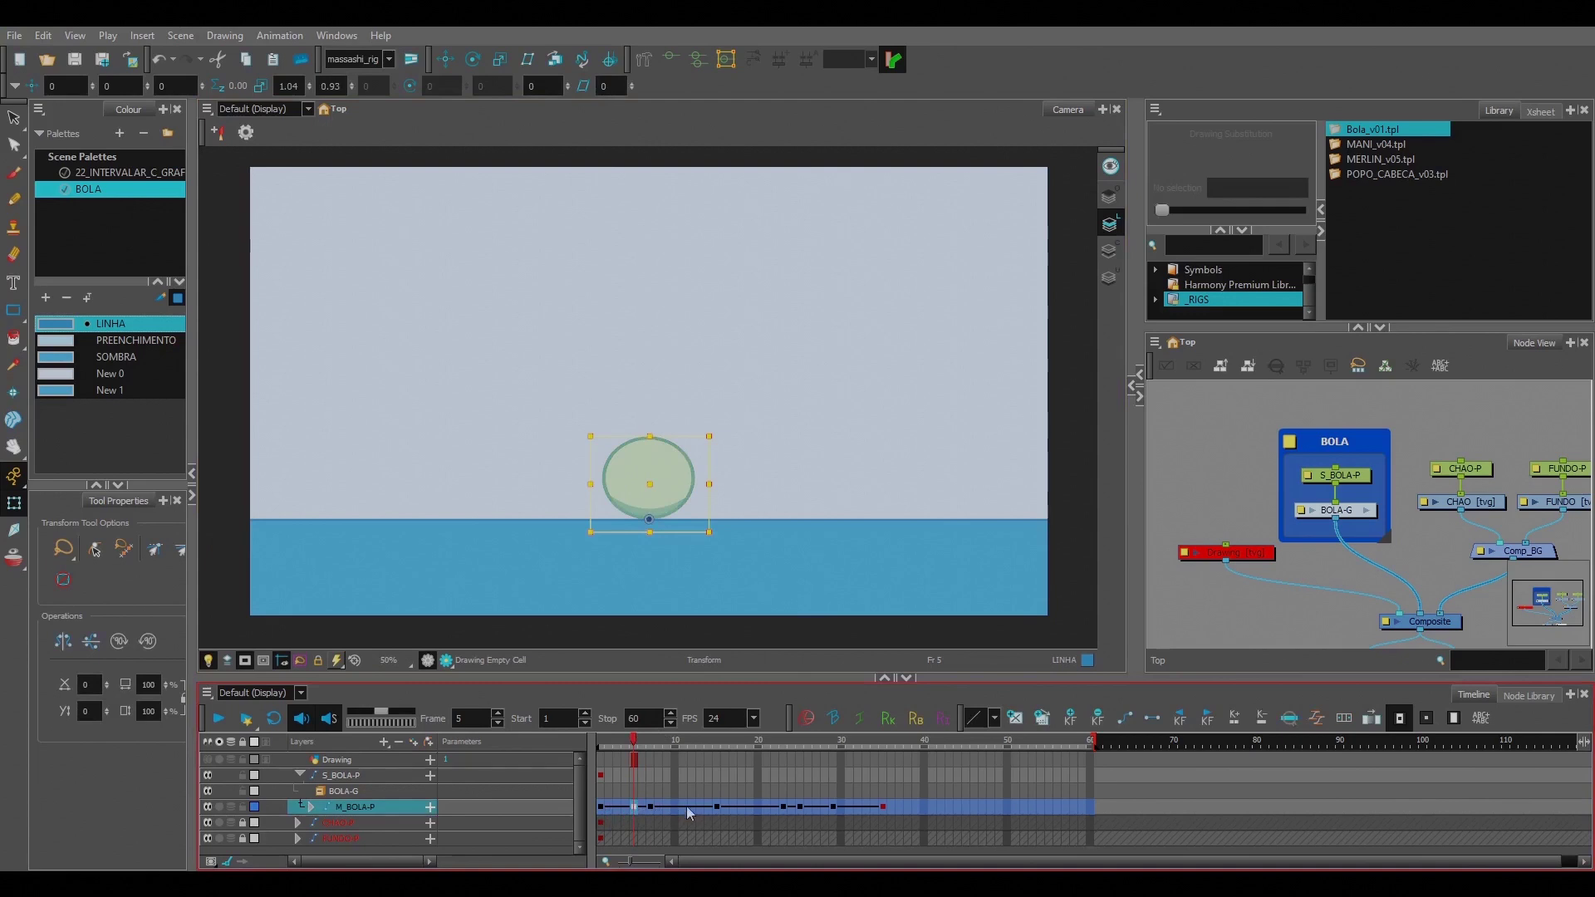
{"action": "key", "text": "period"}
{"action": "key", "text": "period"}
{"action": "key", "text": "period"}
{"action": "key", "text": "period"}
{"action": "key", "text": "period"}
{"action": "key", "text": "period"}
{"action": "key", "text": "period"}
{"action": "key", "text": "period"}
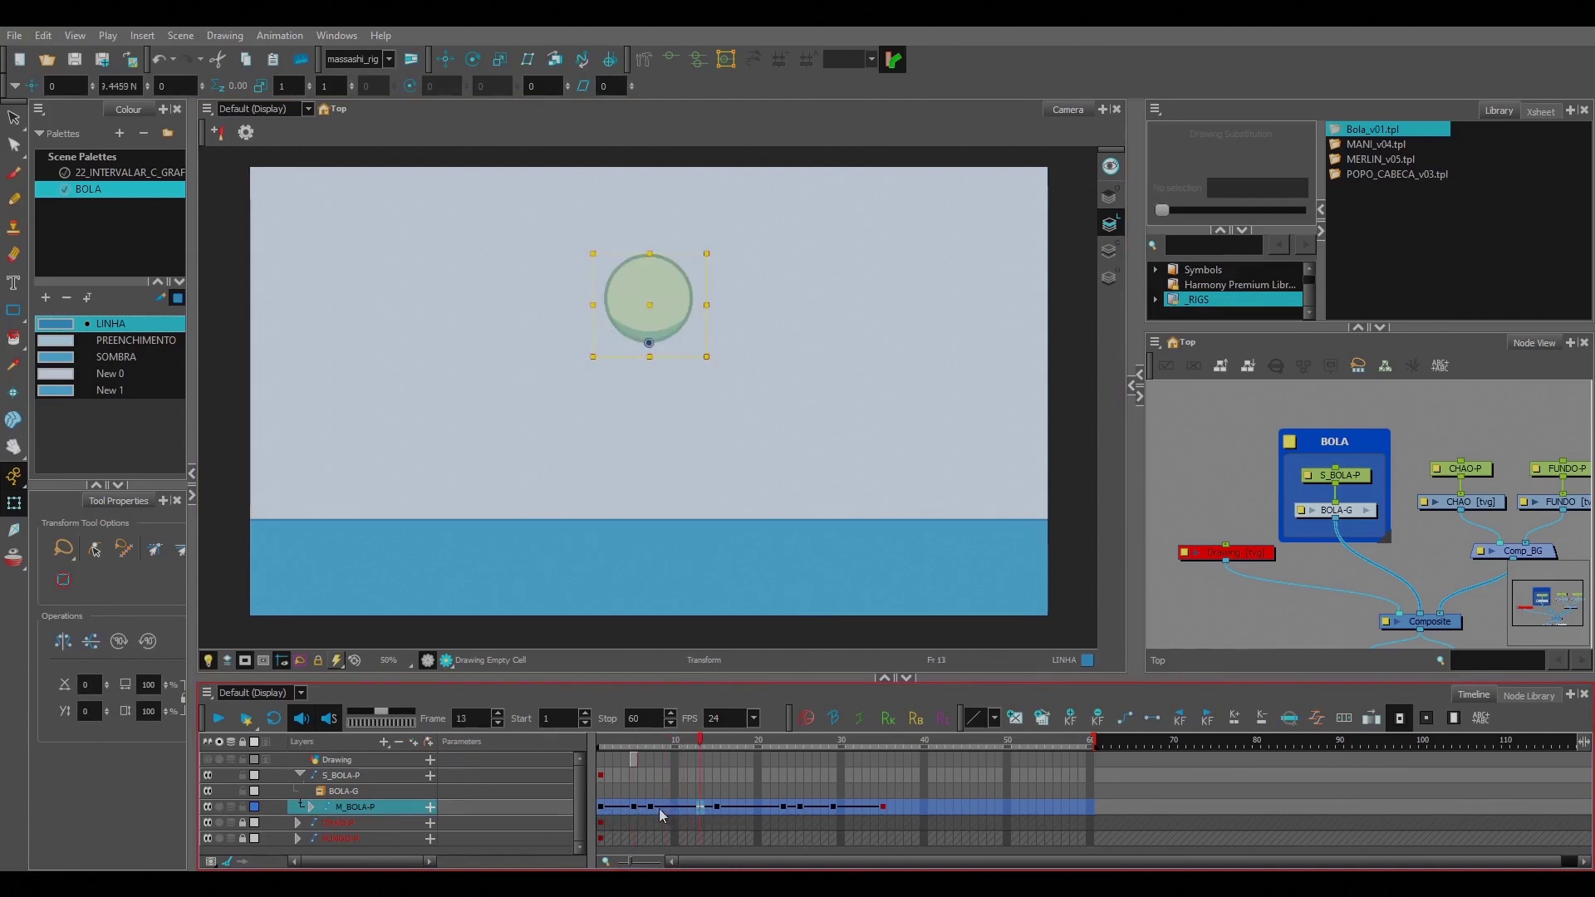
{"action": "left_click", "coordinate": [667, 807]}
{"action": "left_click", "coordinate": [683, 807]}
{"action": "left_click", "coordinate": [702, 810]}
{"action": "left_click_drag", "start_coordinate": [744, 457], "coordinate": [729, 472]}
{"action": "left_click", "coordinate": [733, 477]}
Step: Select frames 1 to 35 of the M_BOLA-P layer and create keyframes every 2 frames, keeping existing keyframes
{"action": "left_click", "coordinate": [602, 807]}
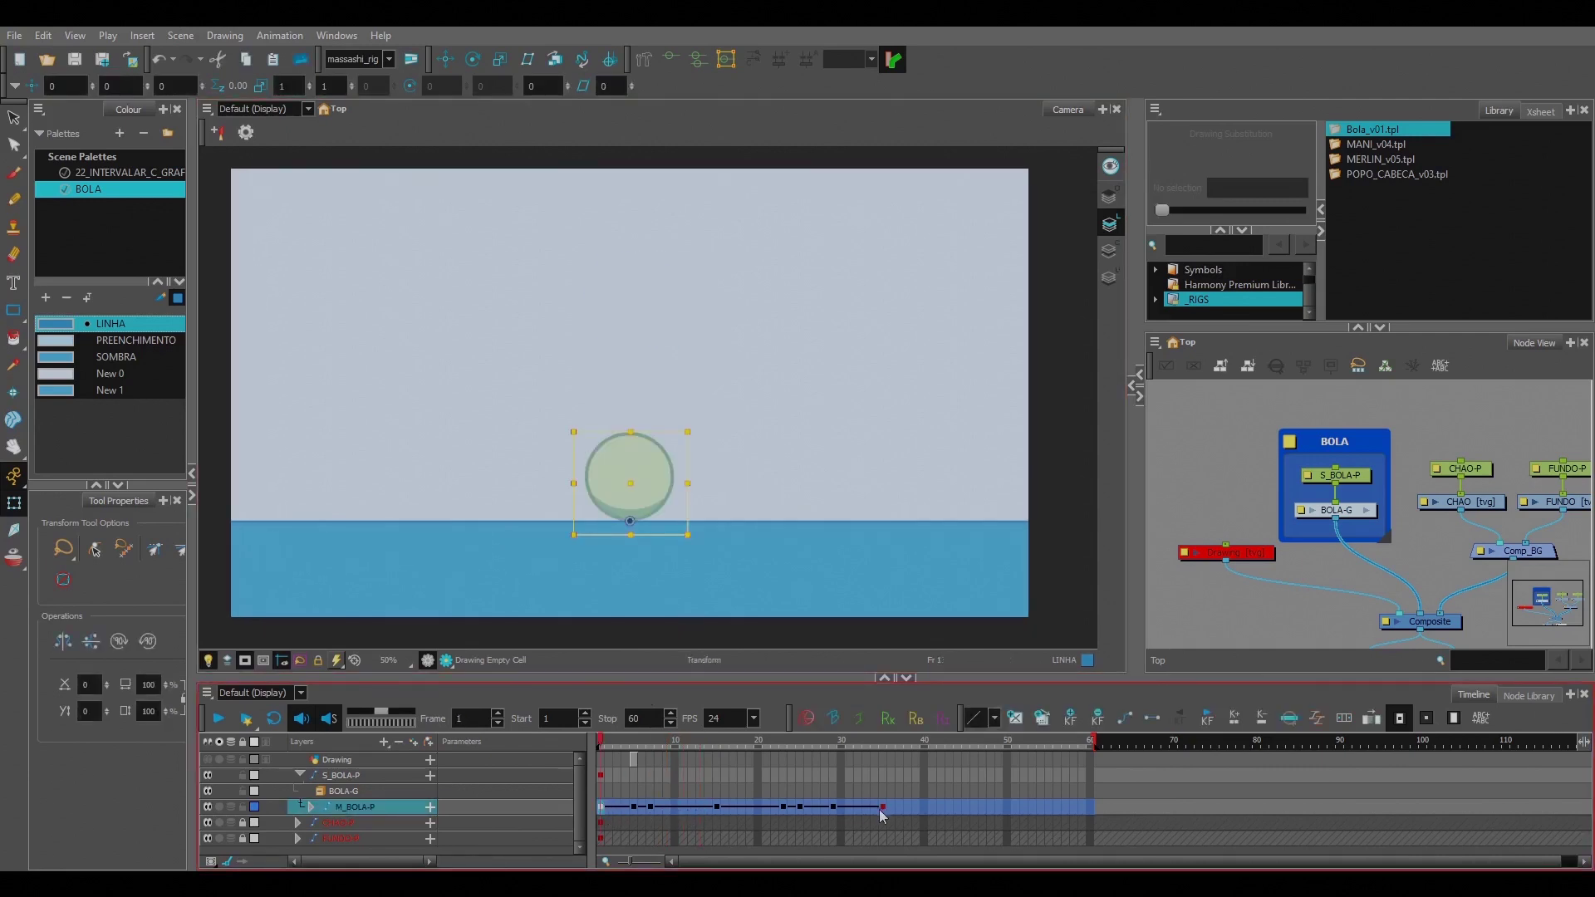
{"action": "left_click", "coordinate": [634, 791]}
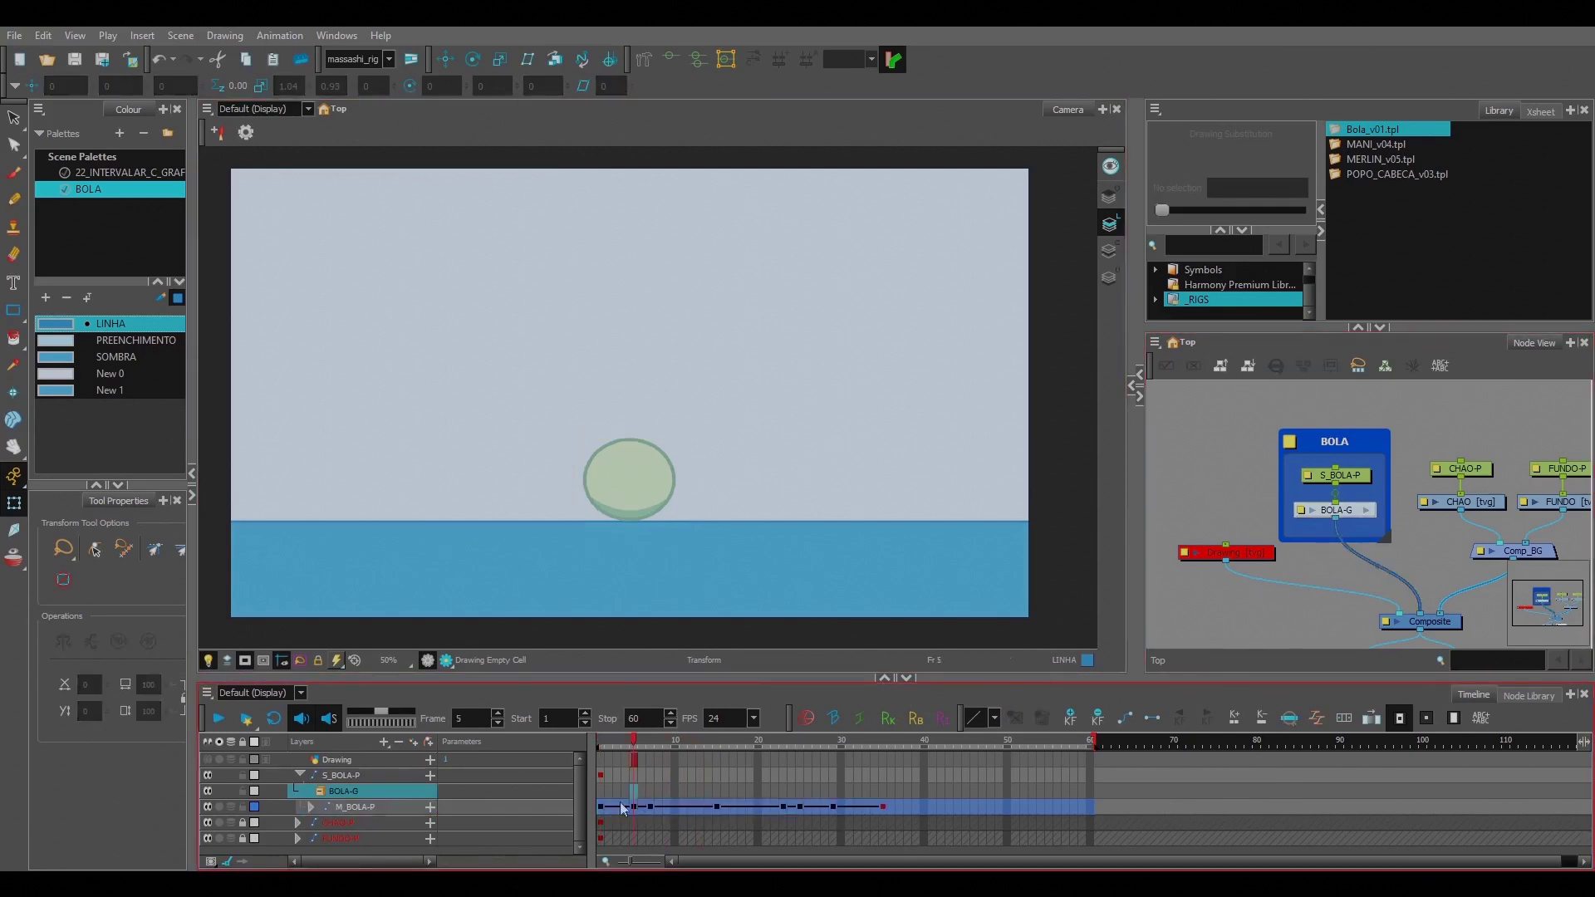
{"action": "left_click", "coordinate": [601, 807]}
{"action": "left_click", "coordinate": [886, 807], "text": "shift"}
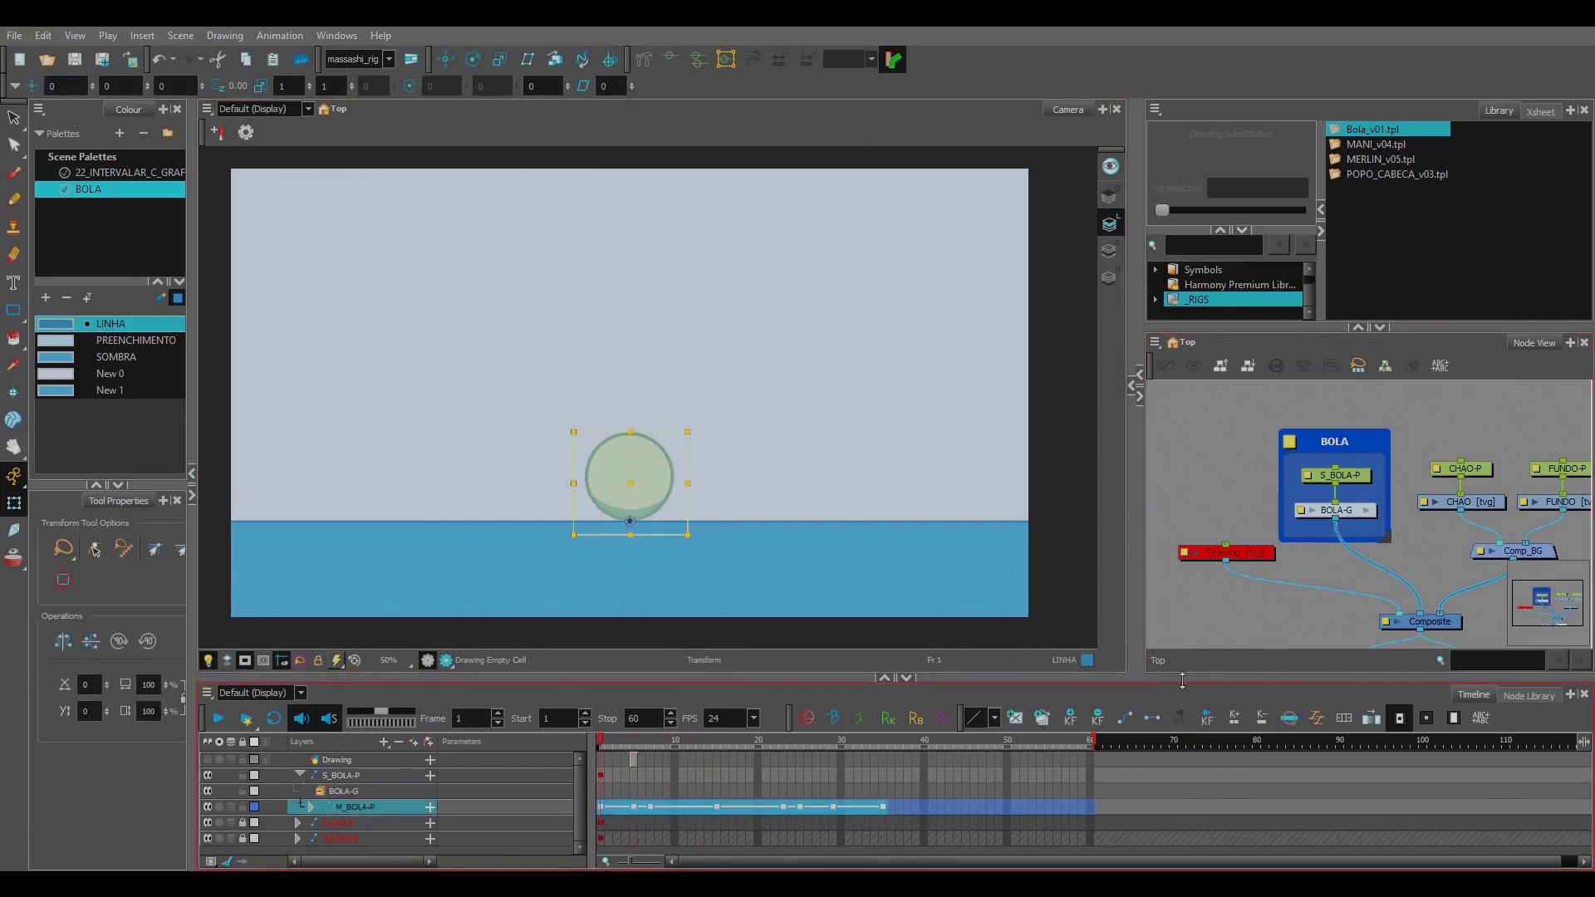
{"action": "left_click", "coordinate": [1344, 719]}
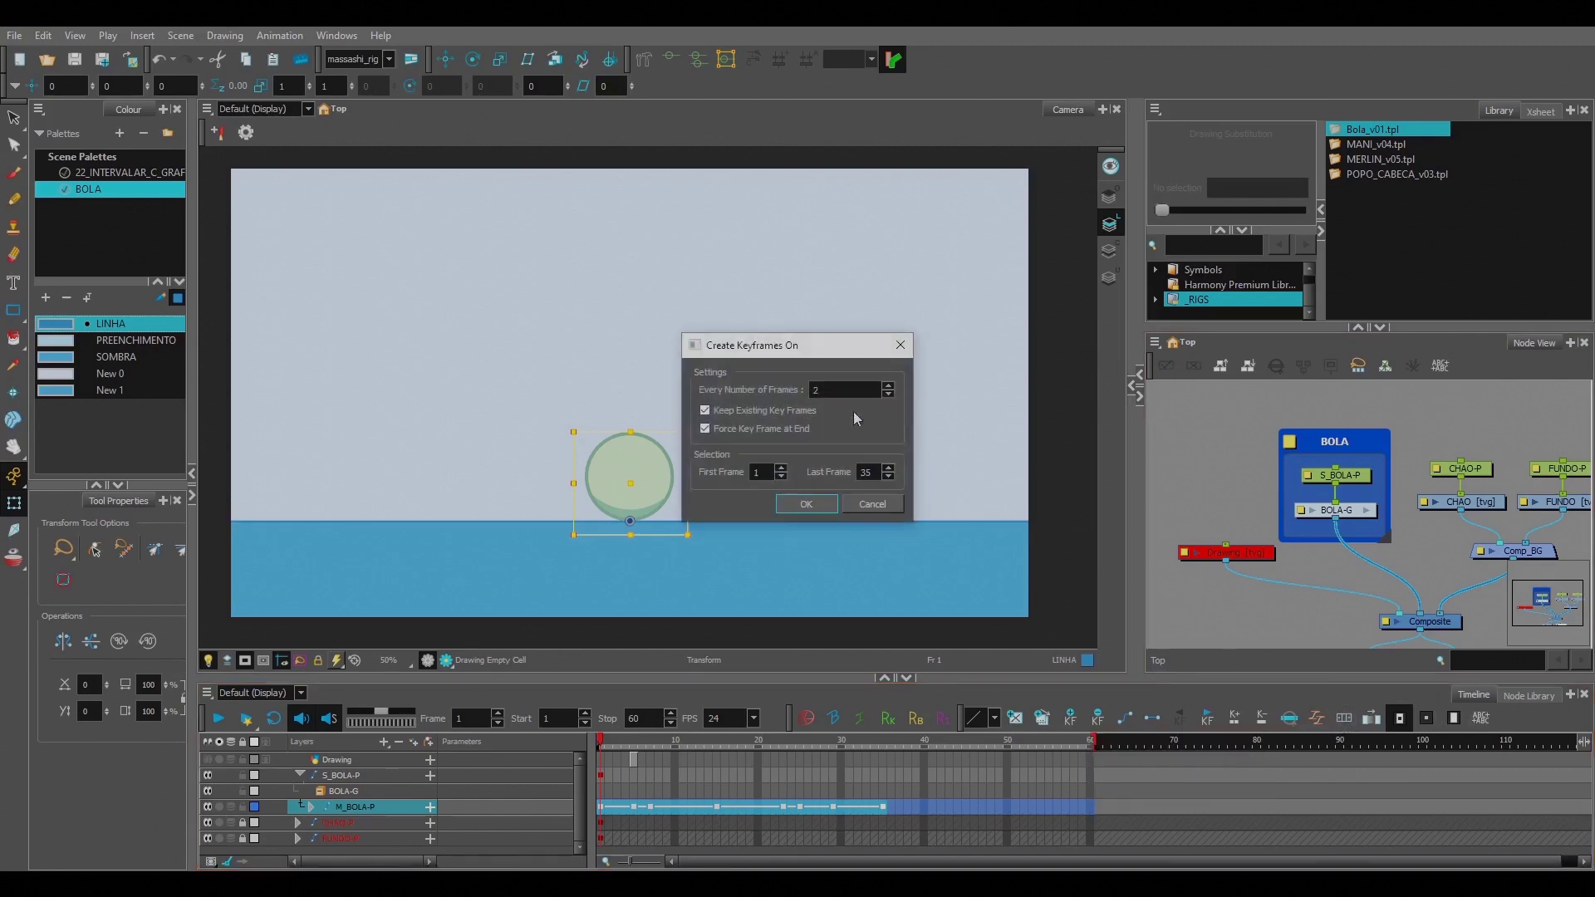
{"action": "left_click", "coordinate": [810, 390]}
{"action": "left_click", "coordinate": [805, 504]}
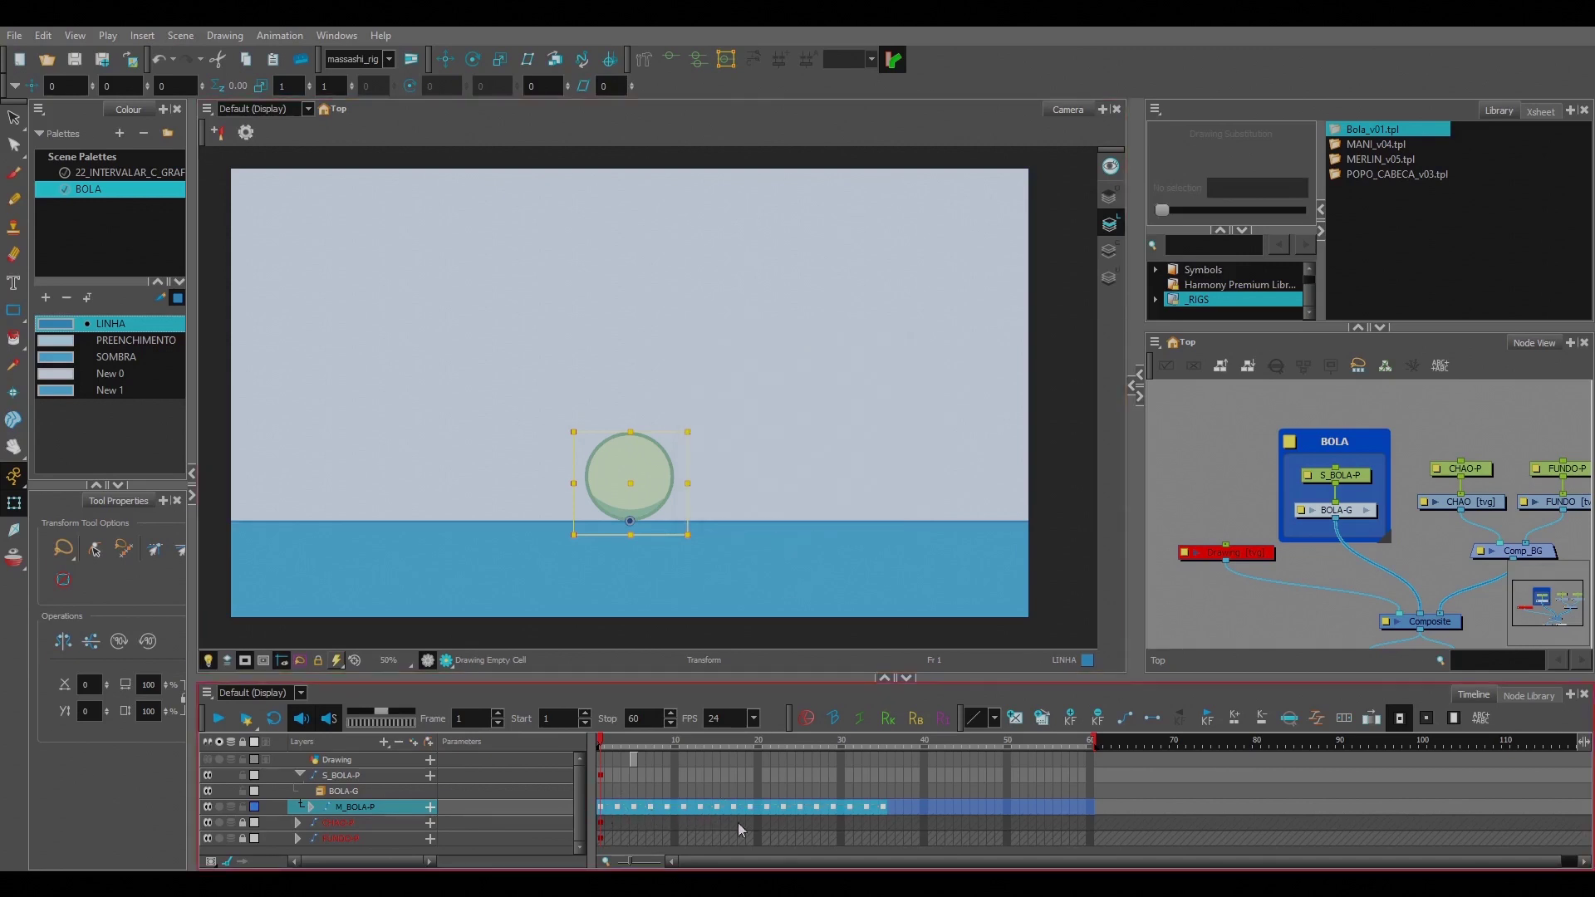
Step: Play back the jump with keyframes on every second frame and undo their creation
{"action": "key", "text": "Return"}
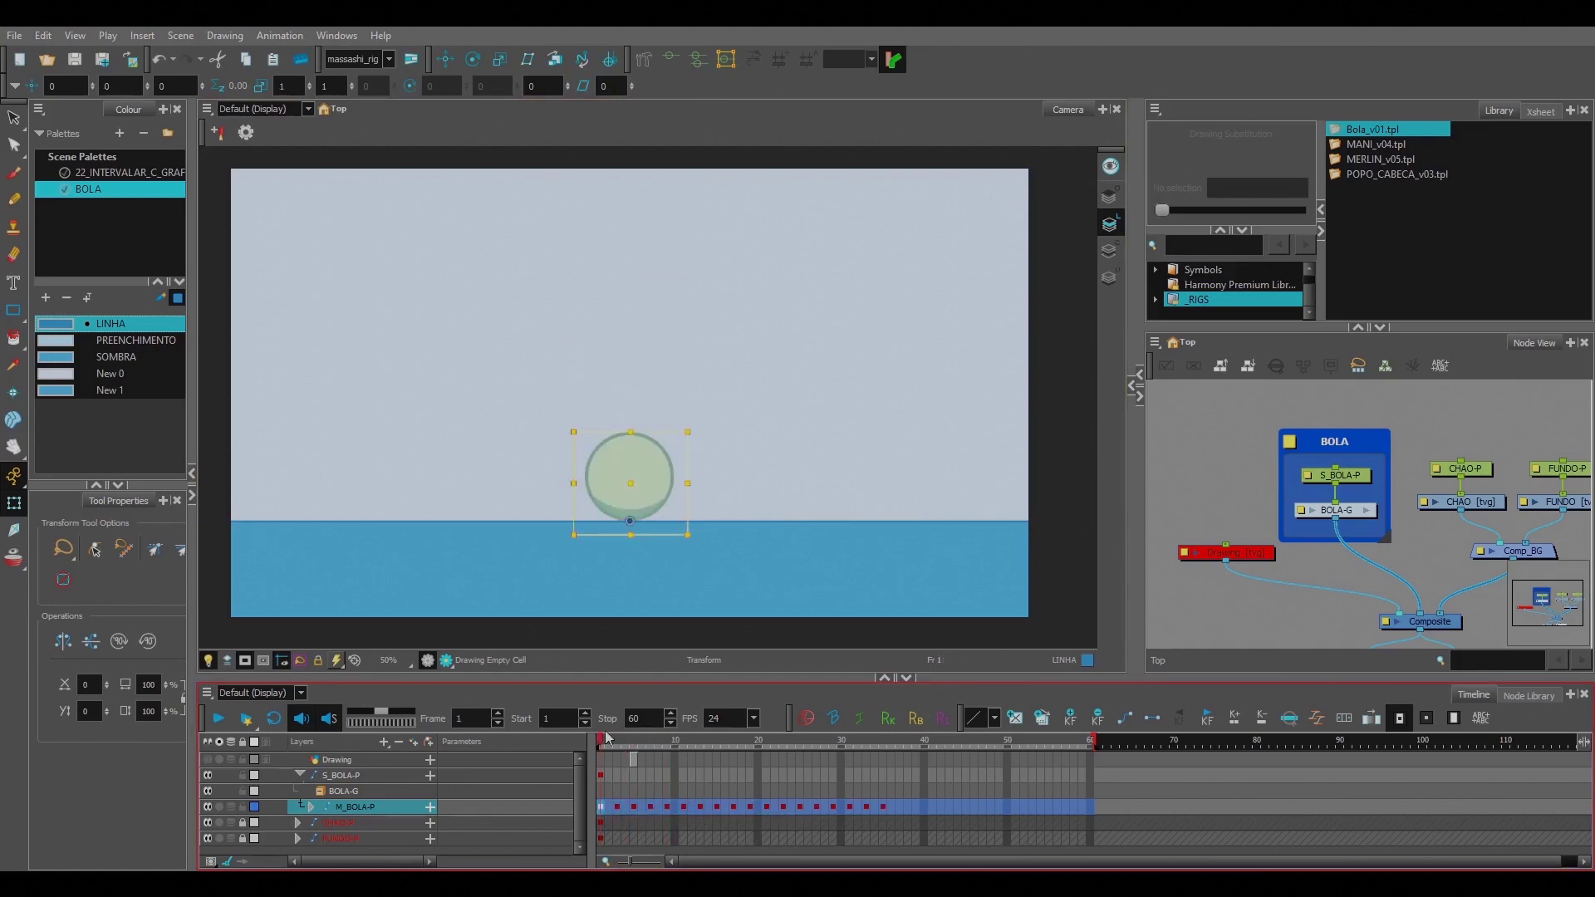
{"action": "left_click", "coordinate": [672, 733]}
{"action": "key", "text": "Return"}
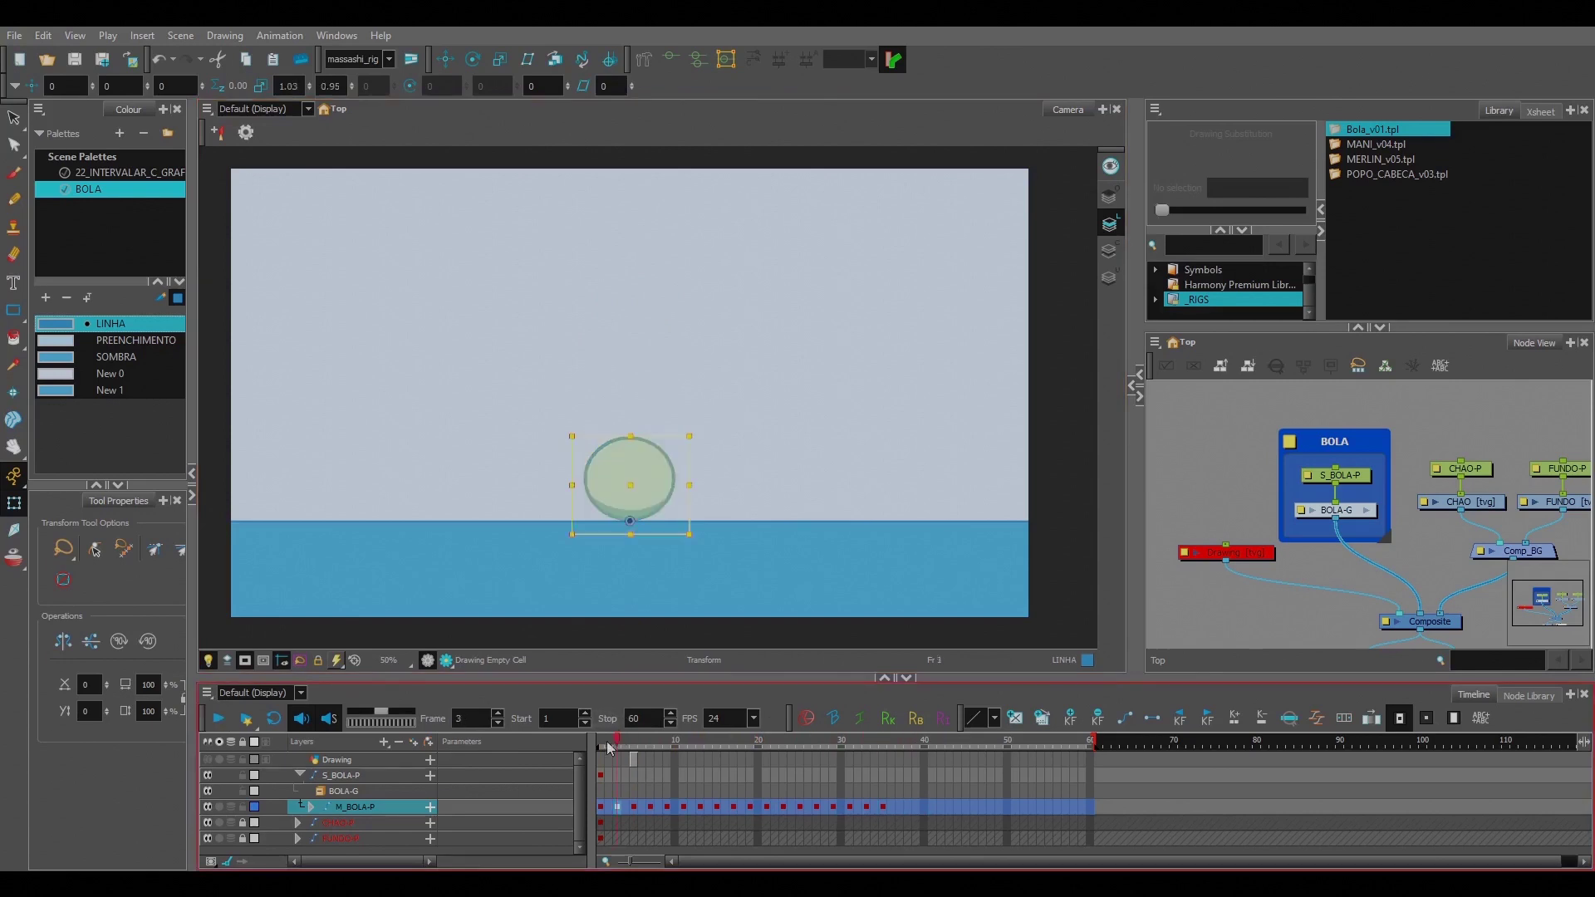
{"action": "key", "text": "Return"}
{"action": "key", "text": "Return"}
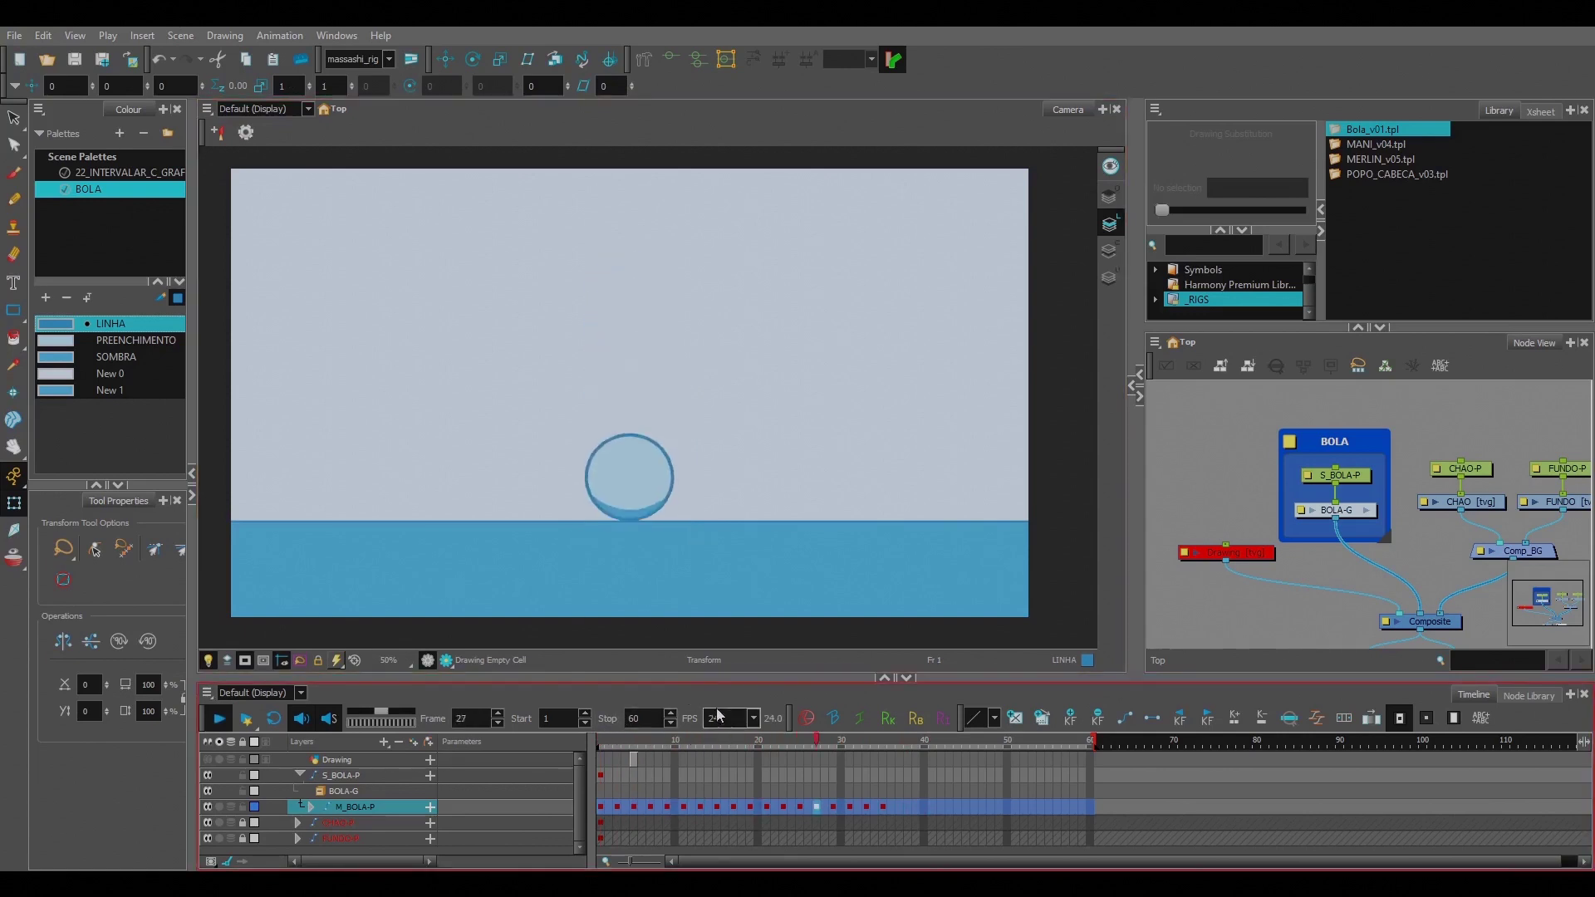
{"action": "key", "text": "Return"}
{"action": "key", "text": "ctrl+z"}
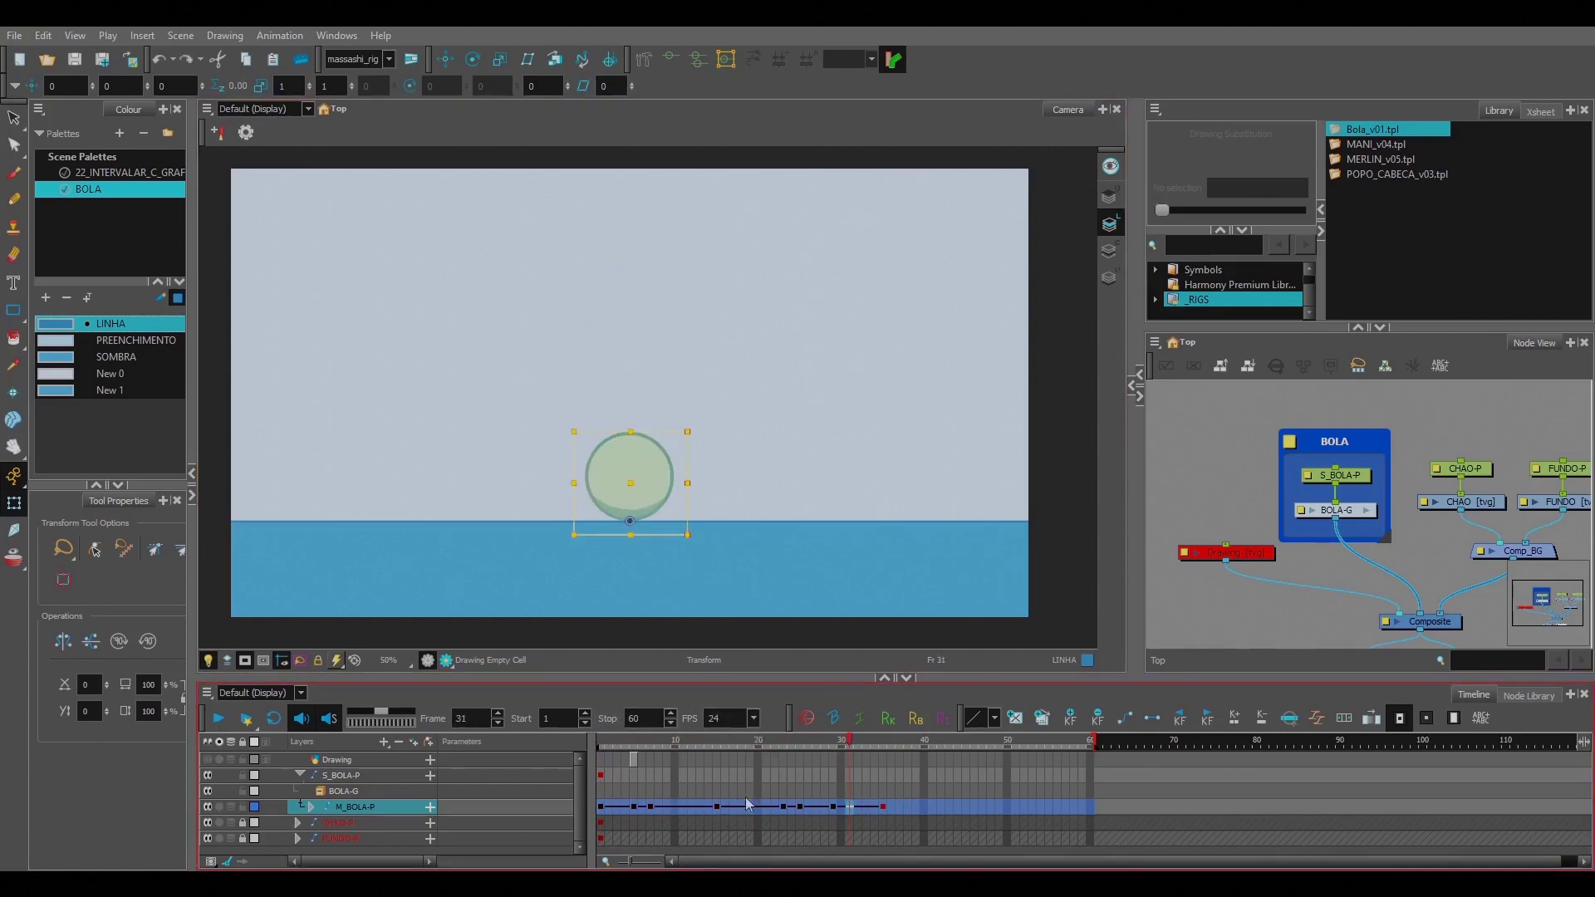
Step: Play back the fully interpolated version of the ball's jump
{"action": "left_click", "coordinate": [635, 807]}
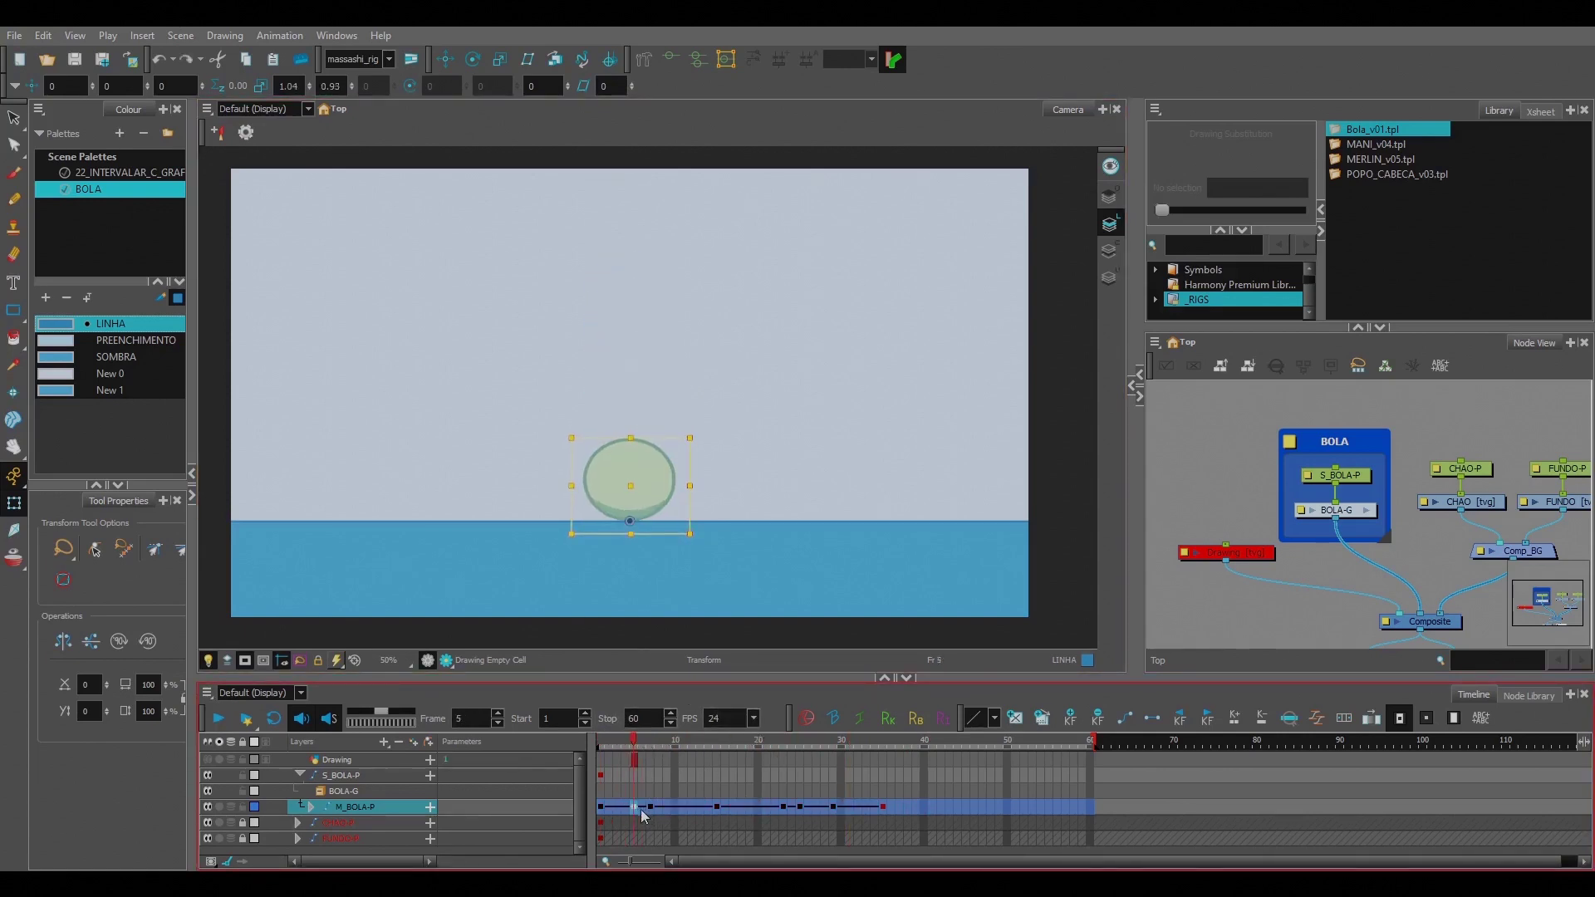
{"action": "key", "text": "Return"}
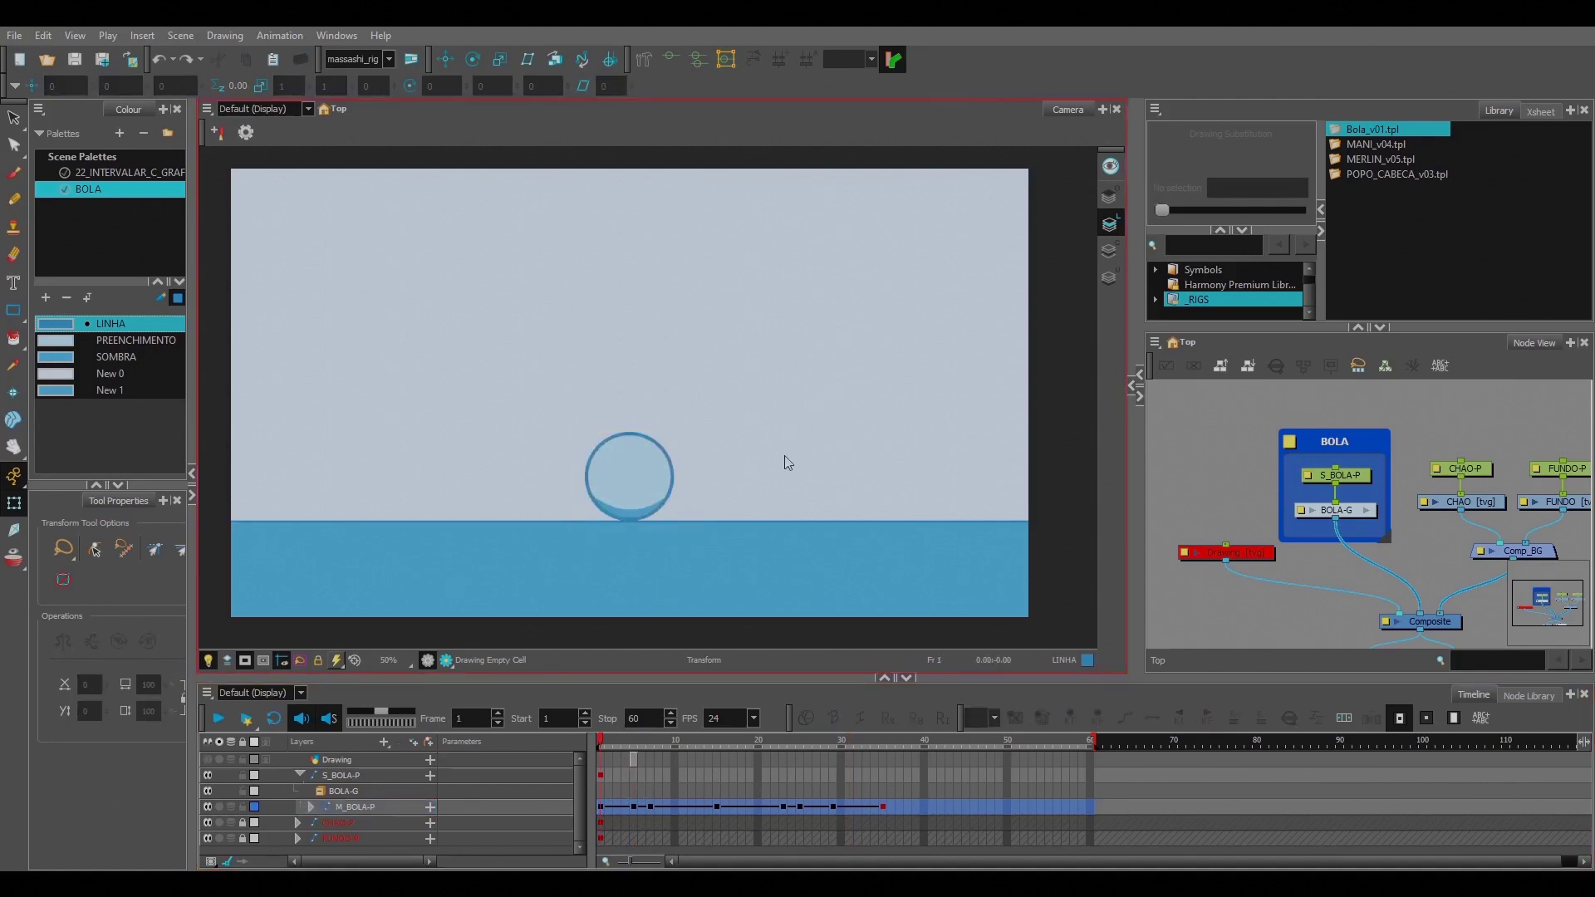
{"action": "key", "text": "Return"}
Step: Move the ball's frame 7 keyframe to frame 6 and its frame 23 keyframe to frame 24
{"action": "left_click", "coordinate": [653, 807]}
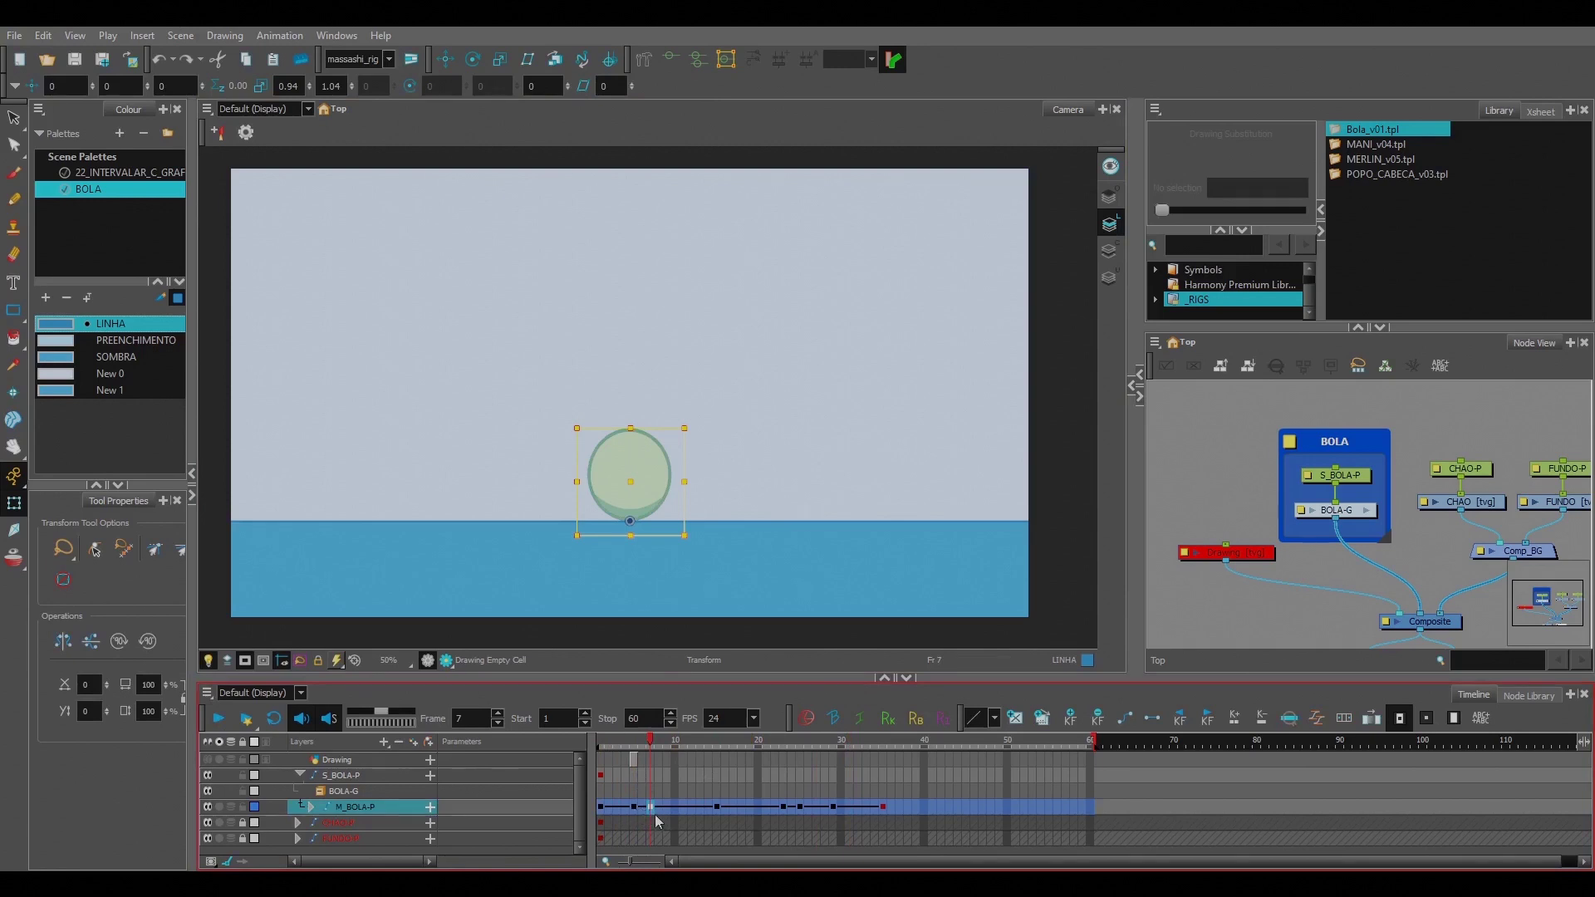
{"action": "left_click", "coordinate": [642, 807]}
{"action": "left_click", "coordinate": [815, 437]}
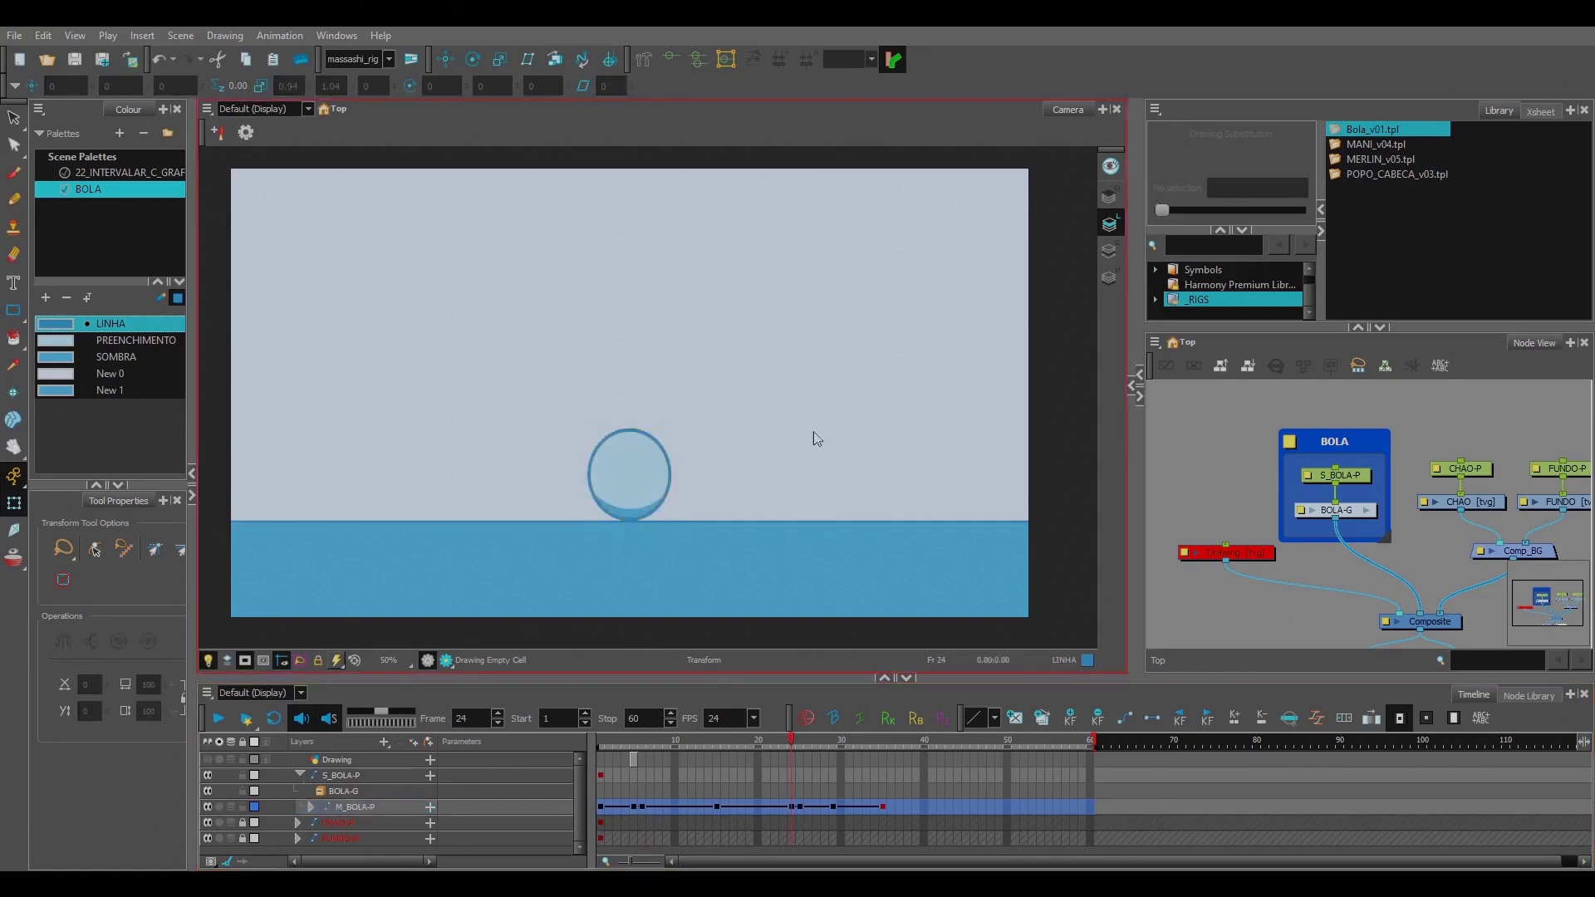
Step: Scrub around the frame 6 keyframe and play back the jump to check the faster takeoff and landing
{"action": "left_click", "coordinate": [636, 745]}
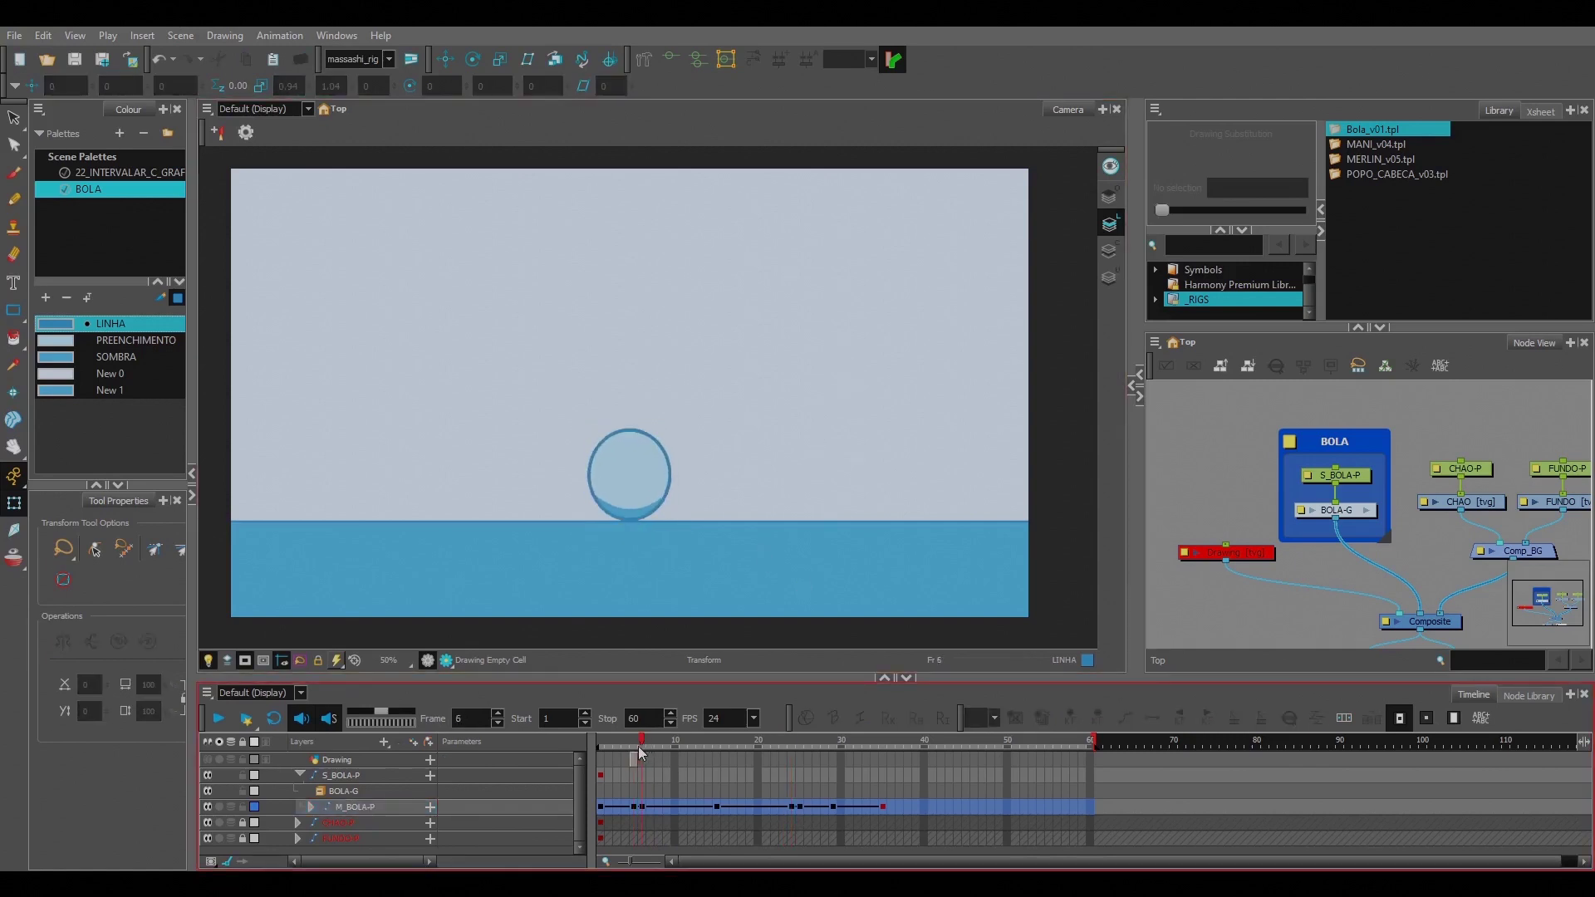
{"action": "left_click", "coordinate": [642, 806]}
{"action": "left_click", "coordinate": [801, 413]}
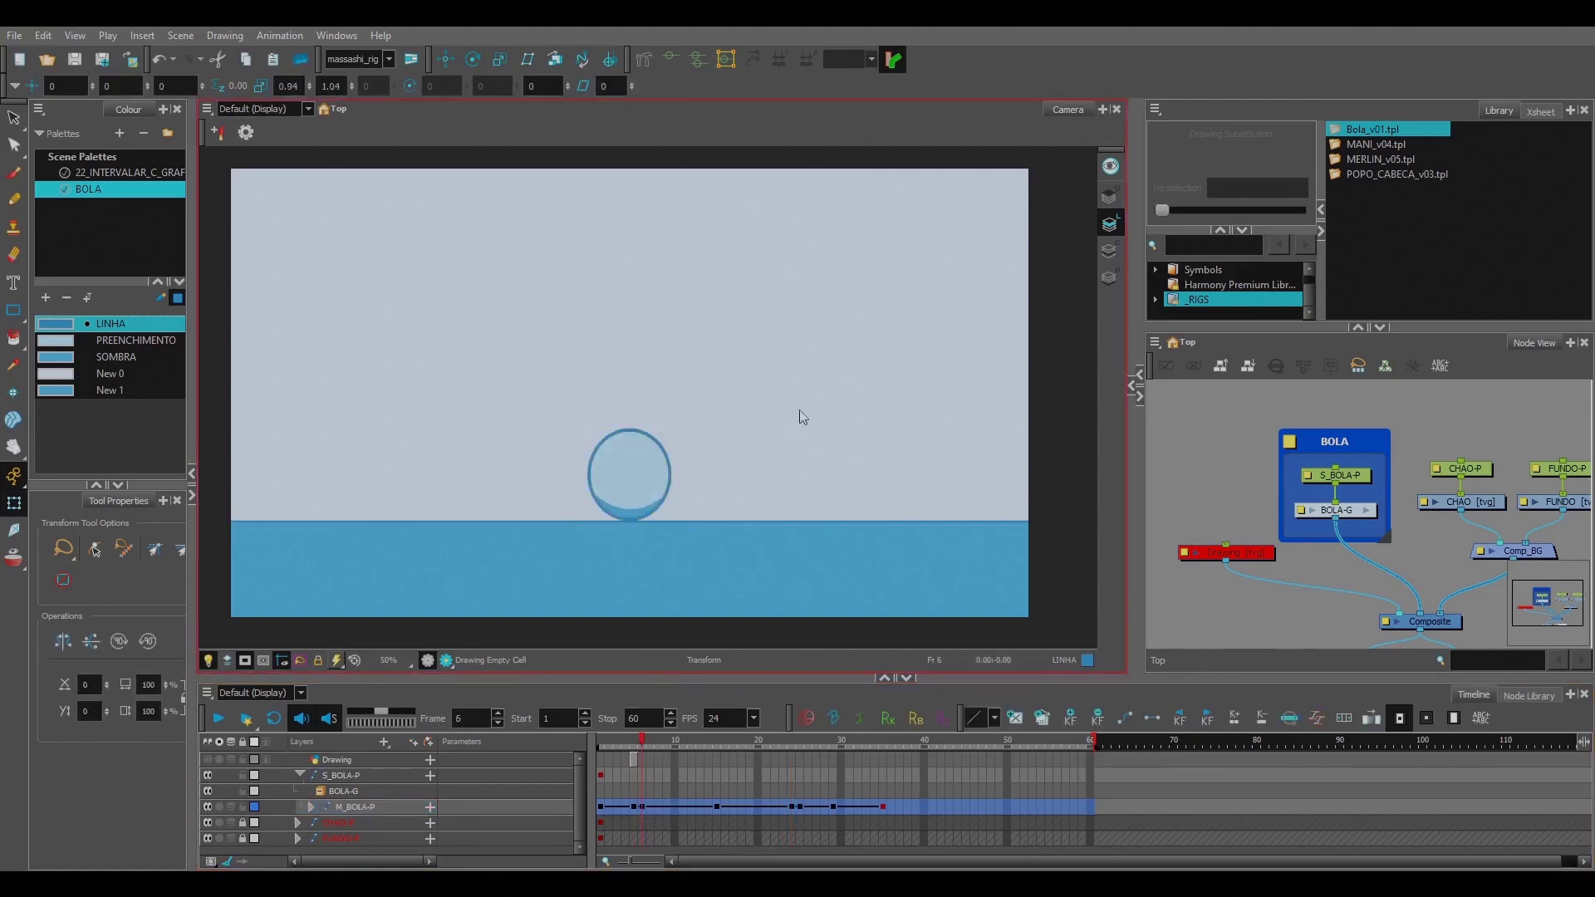
{"action": "left_click", "coordinate": [643, 743]}
{"action": "left_click_drag", "start_coordinate": [643, 742], "coordinate": [613, 757]}
{"action": "key", "text": "Return"}
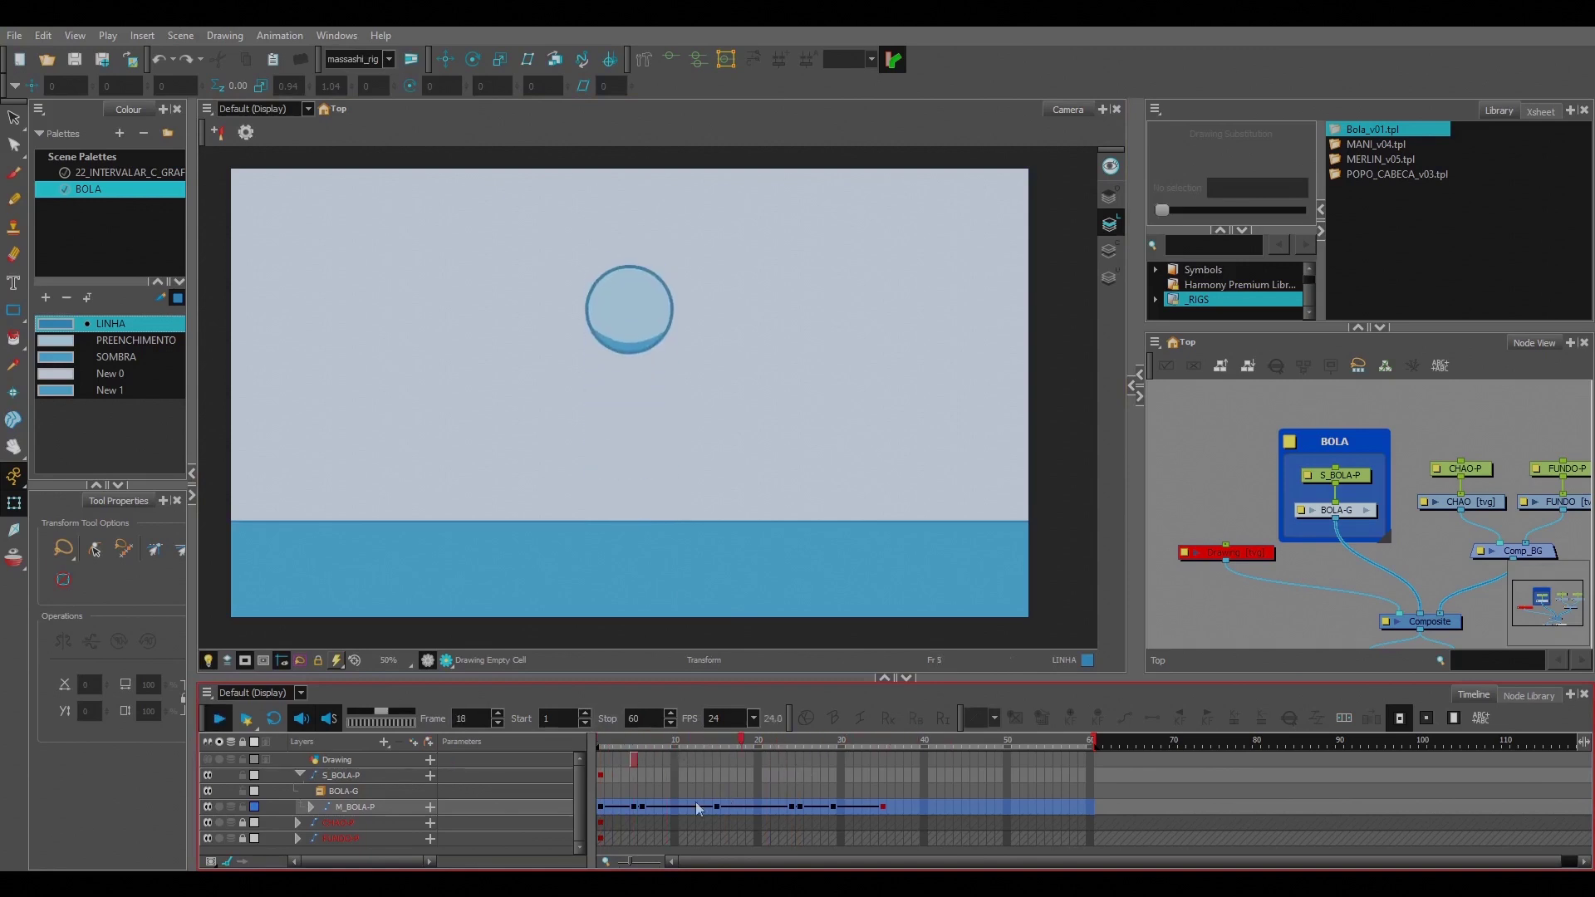
Step: Undo and redo the last keyframe move on the M_BOLA-P layer
{"action": "left_click", "coordinate": [643, 807]}
{"action": "key", "text": "ctrl+z"}
{"action": "key", "text": "ctrl+shift+z"}
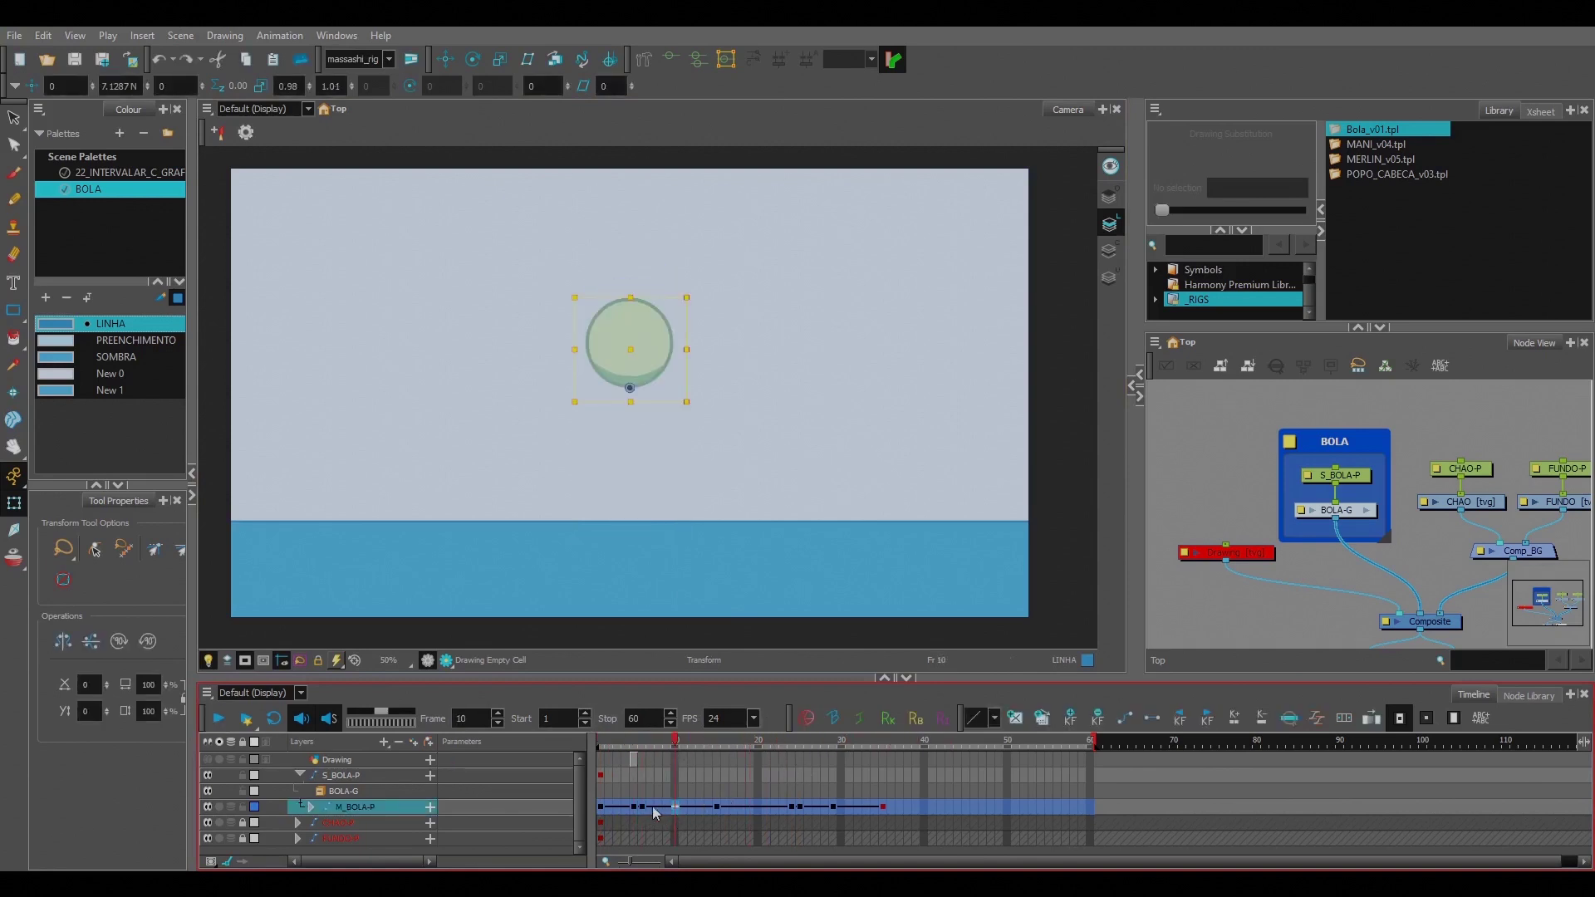
Step: Set the frame 15 keyframe's left and right time ratios to 75 and play back the jump
{"action": "left_click", "coordinate": [720, 807]}
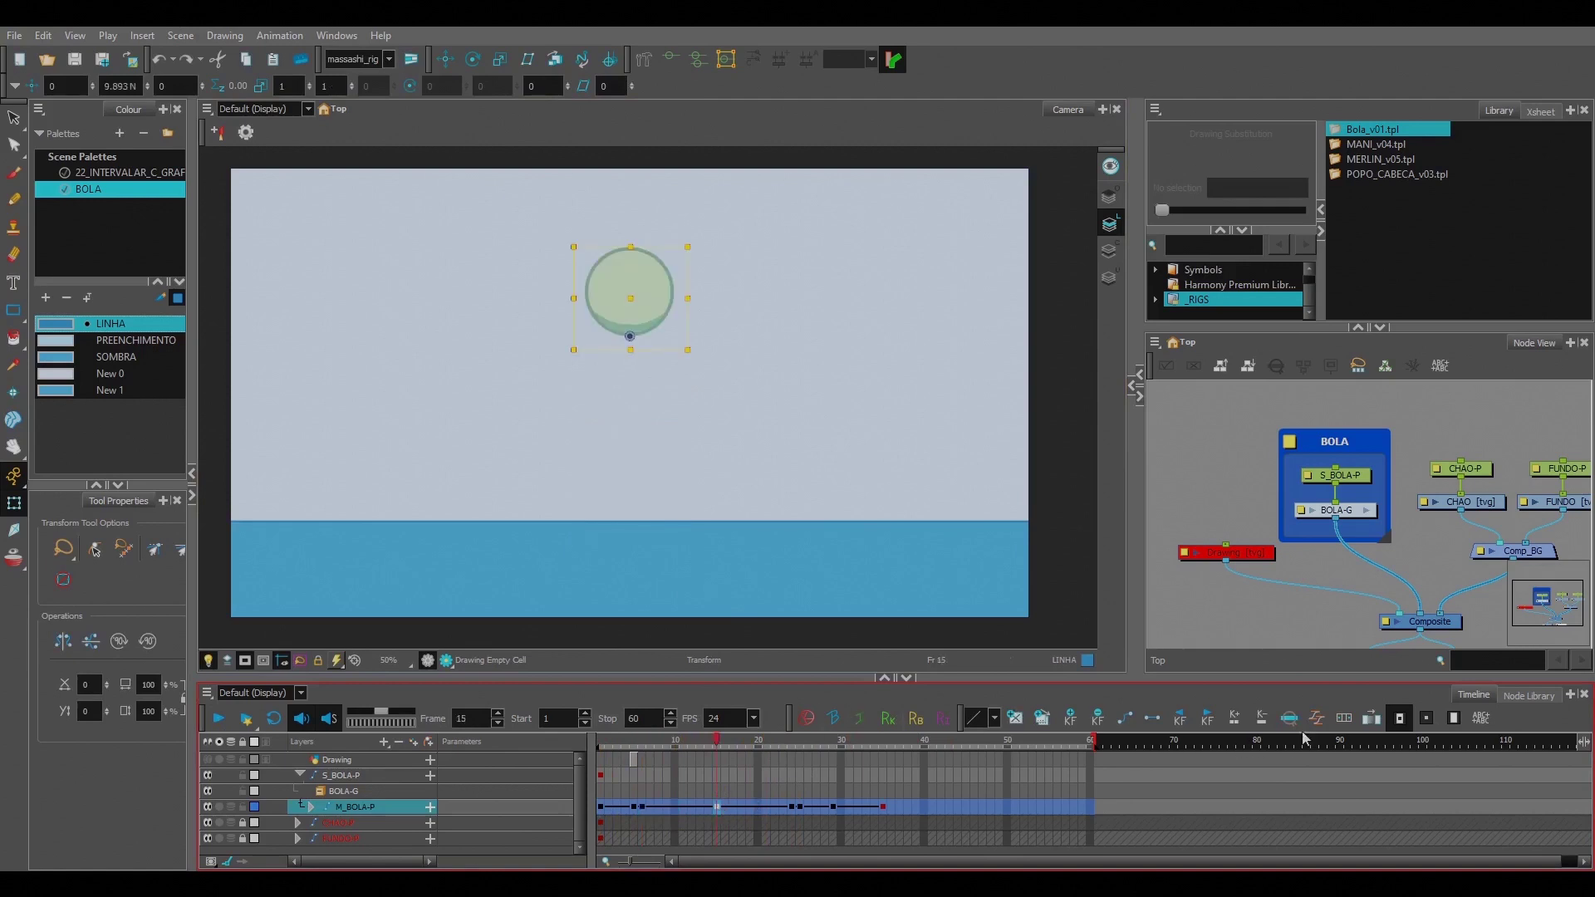
{"action": "left_click", "coordinate": [1287, 714]}
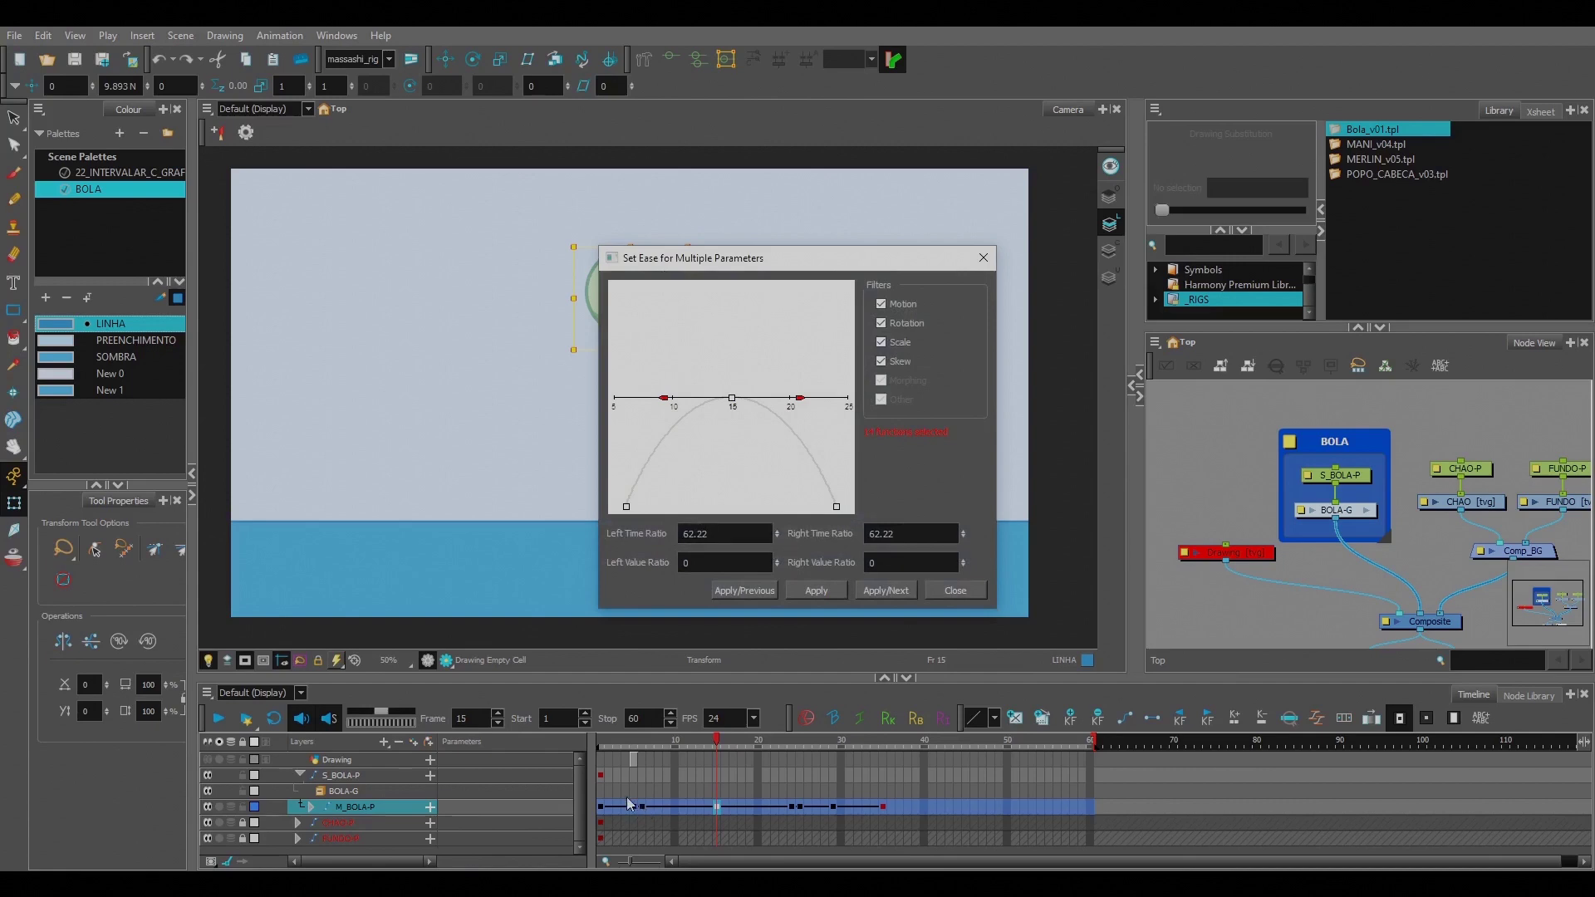
{"action": "double_click", "coordinate": [734, 536]}
{"action": "left_click", "coordinate": [956, 590]}
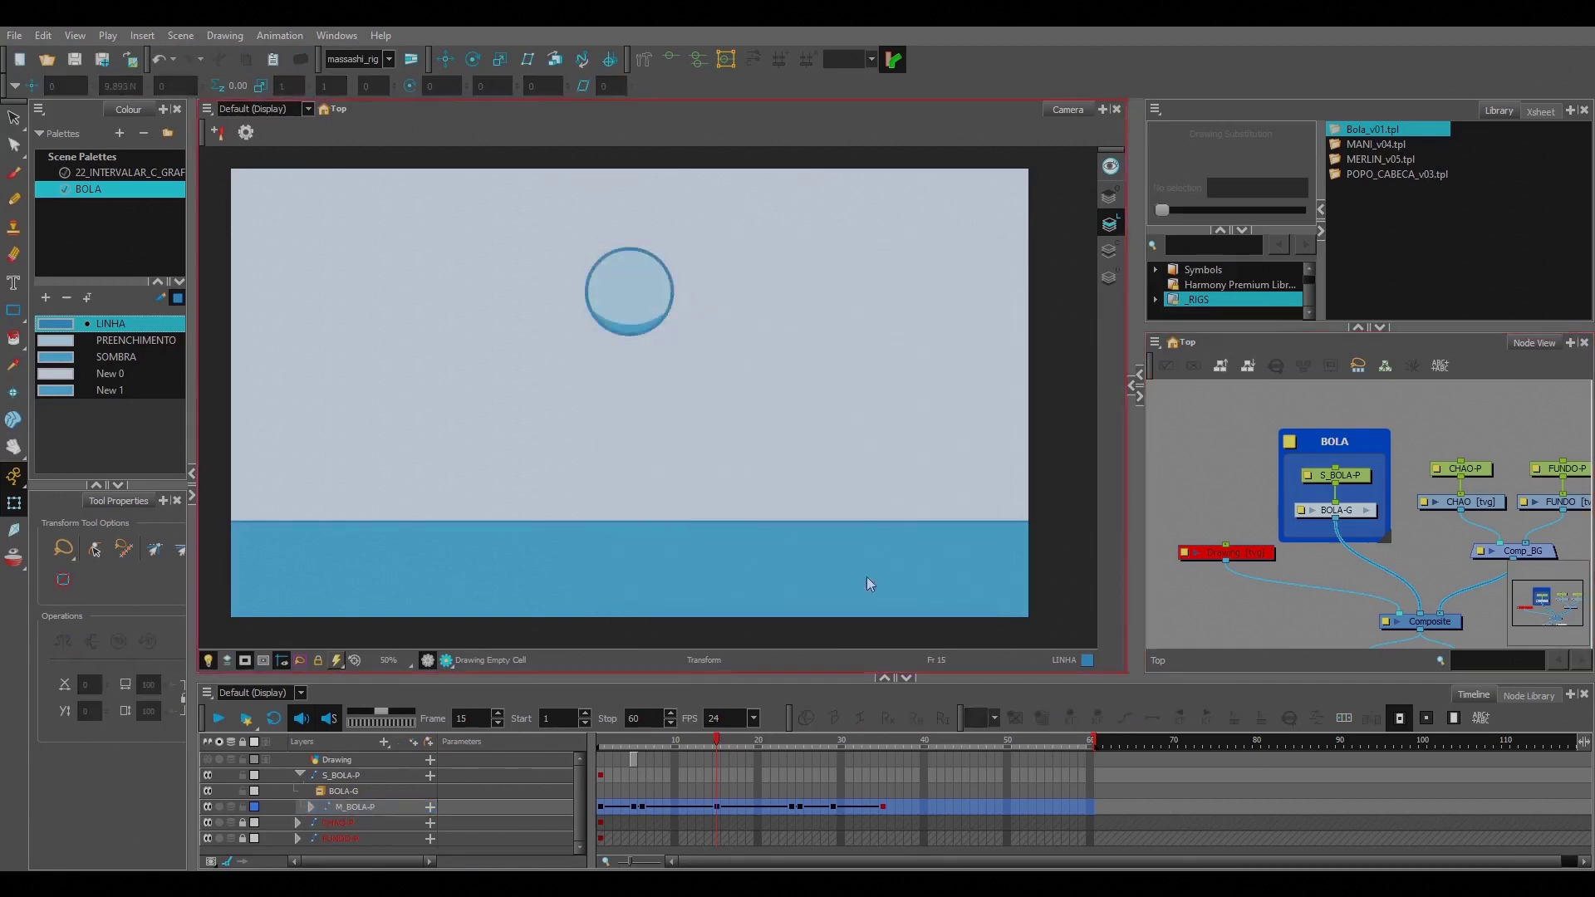
{"action": "key", "text": "Return"}
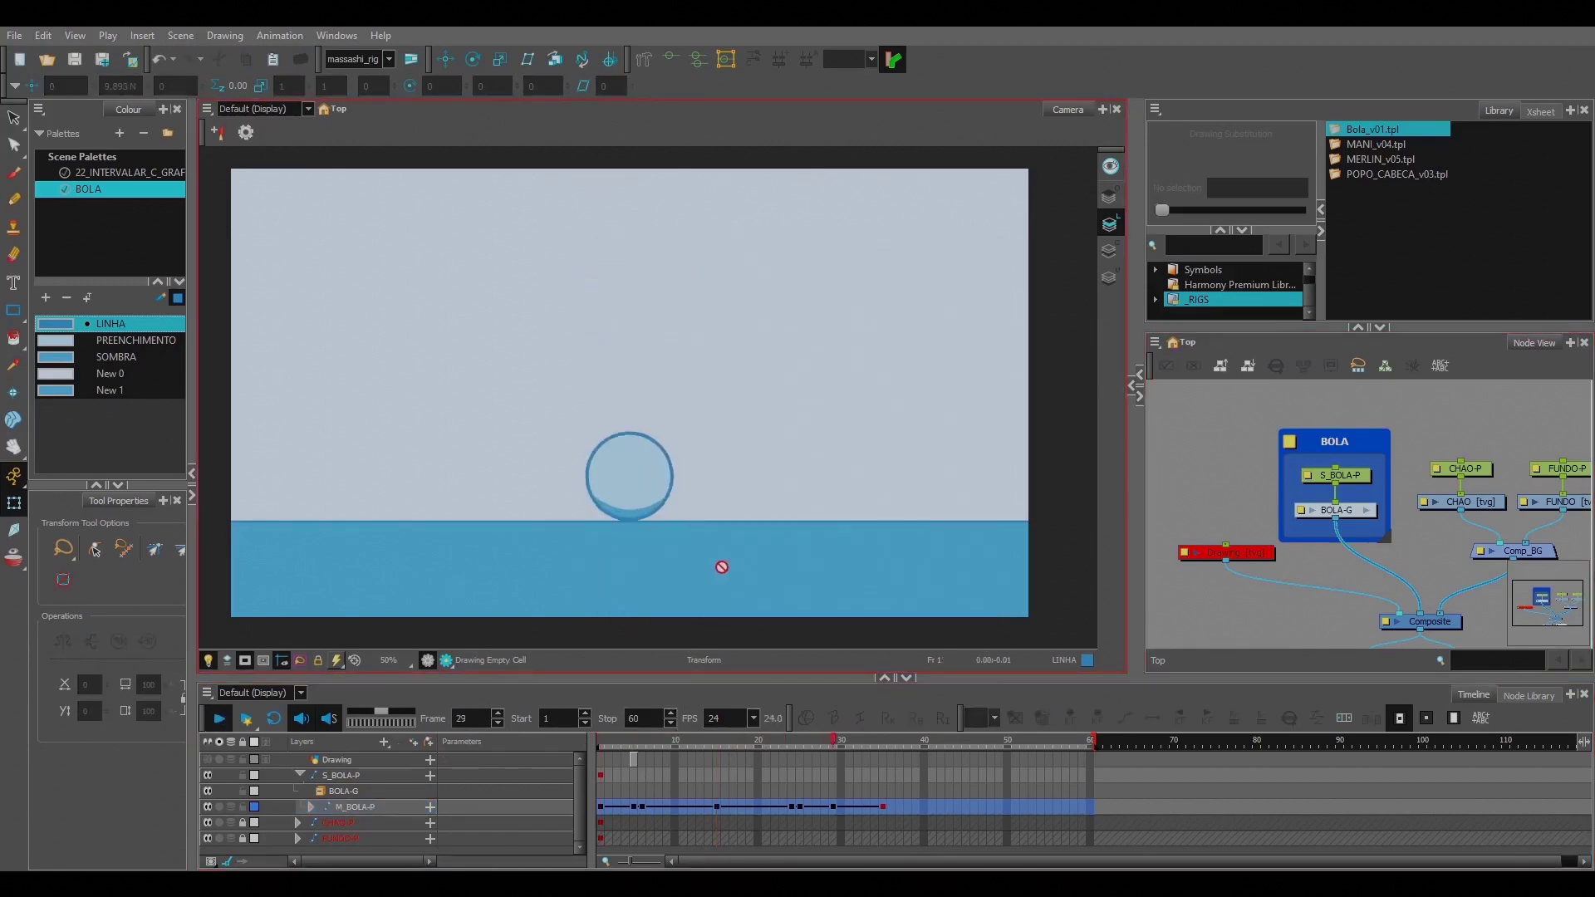
Step: Squash the ball at the frame 25 landing keyframe to a scale of about 1.06 by 0.89
{"action": "left_click_drag", "start_coordinate": [781, 742], "coordinate": [790, 745]}
{"action": "left_click", "coordinate": [740, 580]}
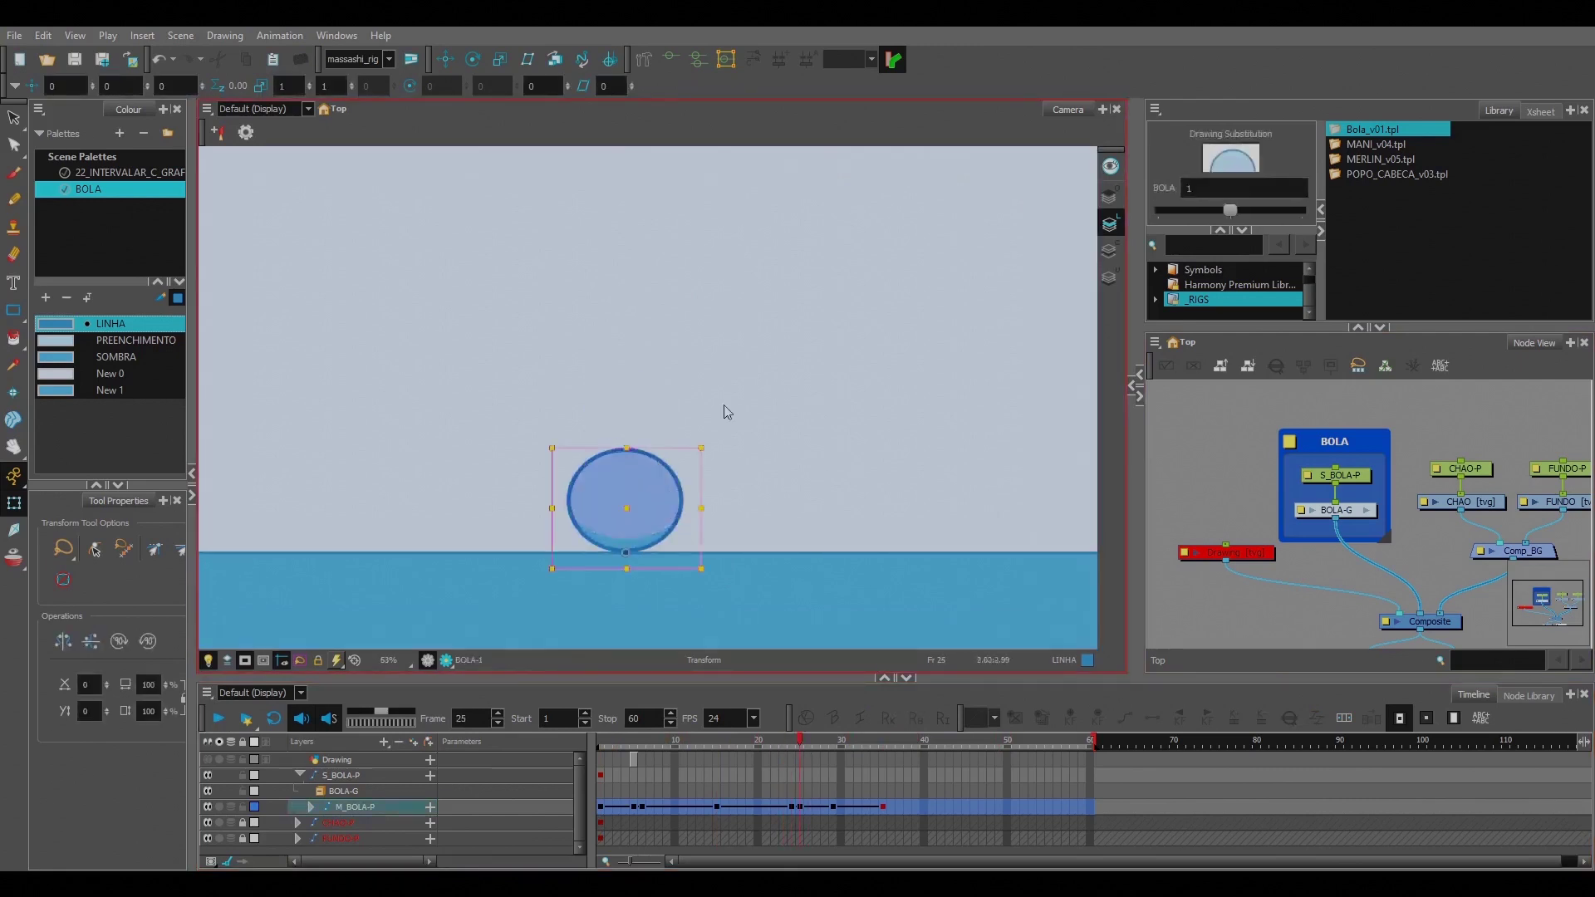
{"action": "key", "text": "b"}
{"action": "key", "text": "2"}
{"action": "key", "text": "2"}
{"action": "left_click_drag", "start_coordinate": [733, 445], "coordinate": [744, 409]}
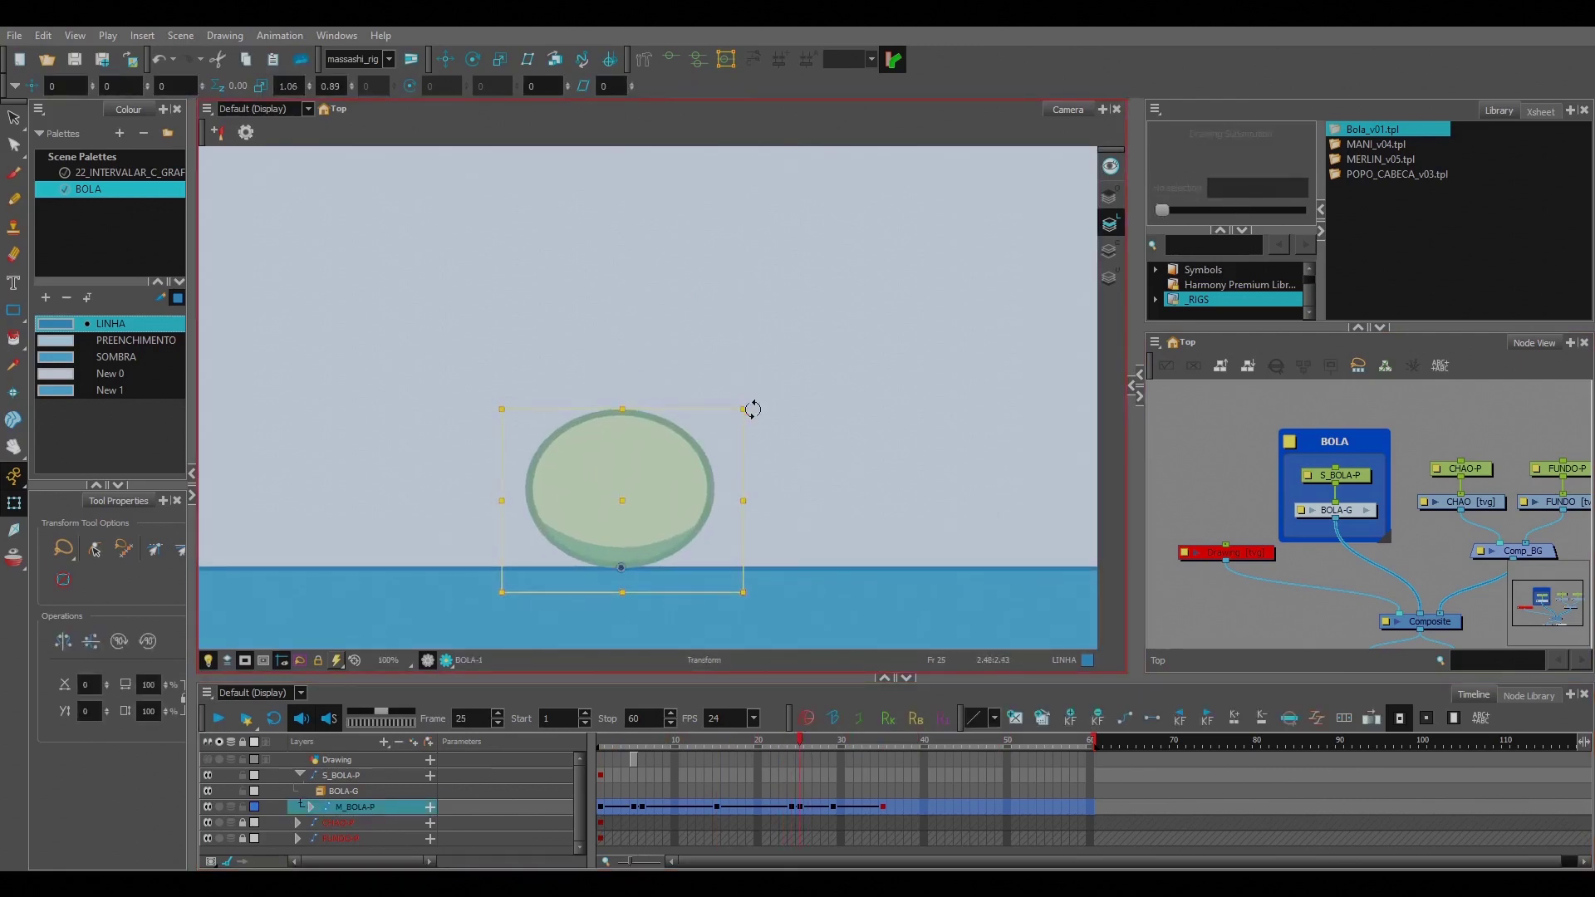
Step: Stretch the ball slightly at the frame 29 keyframe to a scale of about 0.98 by 1.02
{"action": "key", "text": "1"}
{"action": "key", "text": "1"}
{"action": "key", "text": "period"}
{"action": "key", "text": "period"}
{"action": "key", "text": "period"}
{"action": "key", "text": "period"}
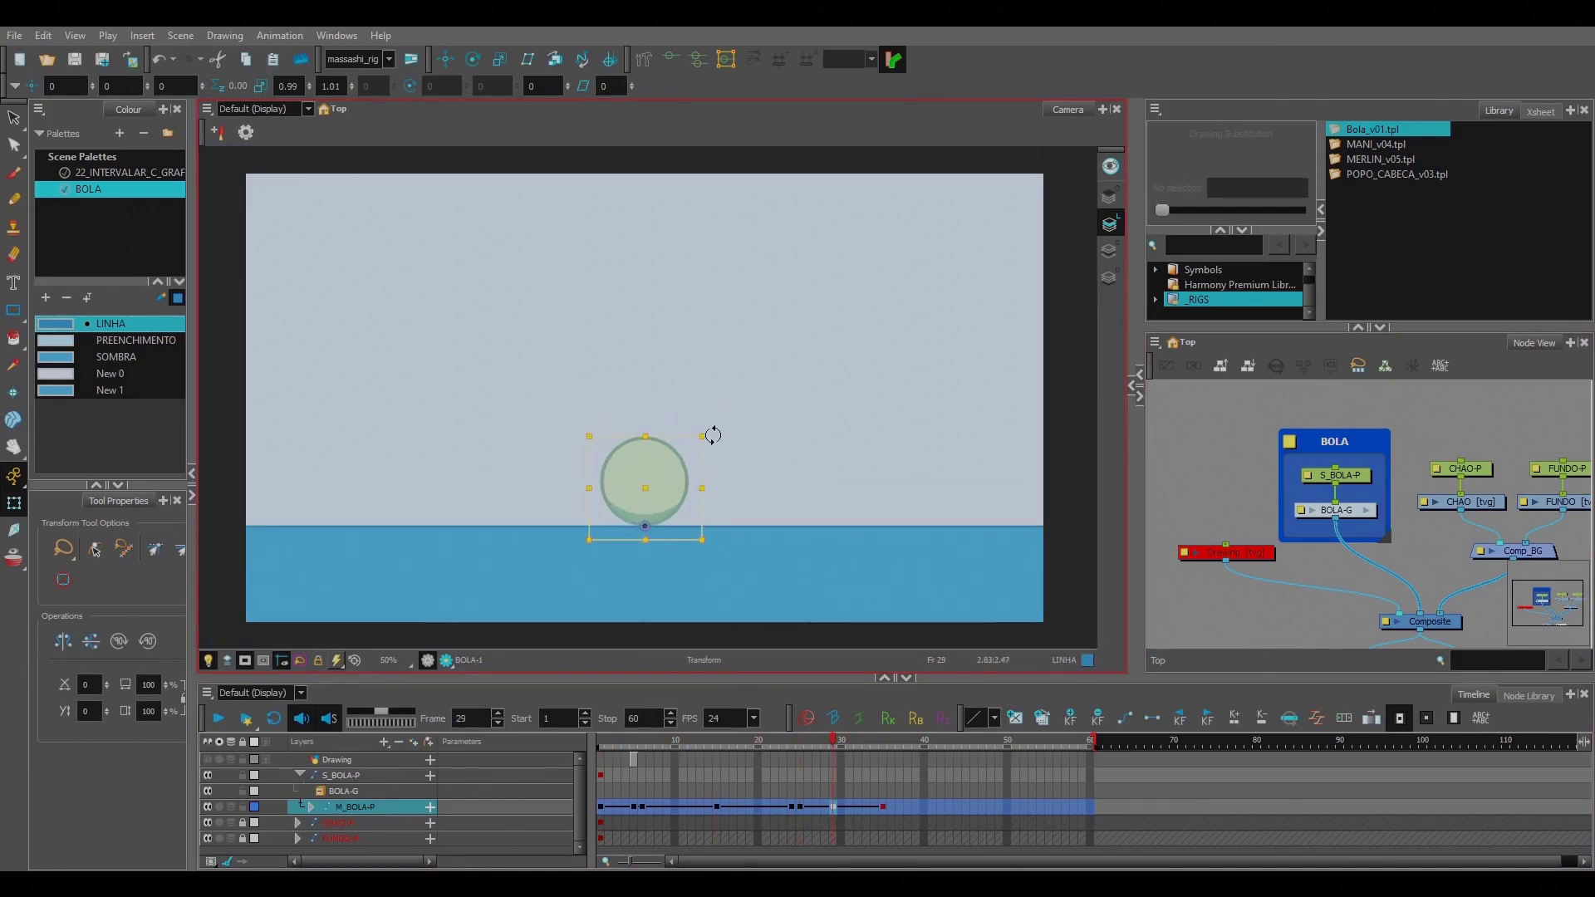
{"action": "key", "text": "2"}
{"action": "key", "text": "2"}
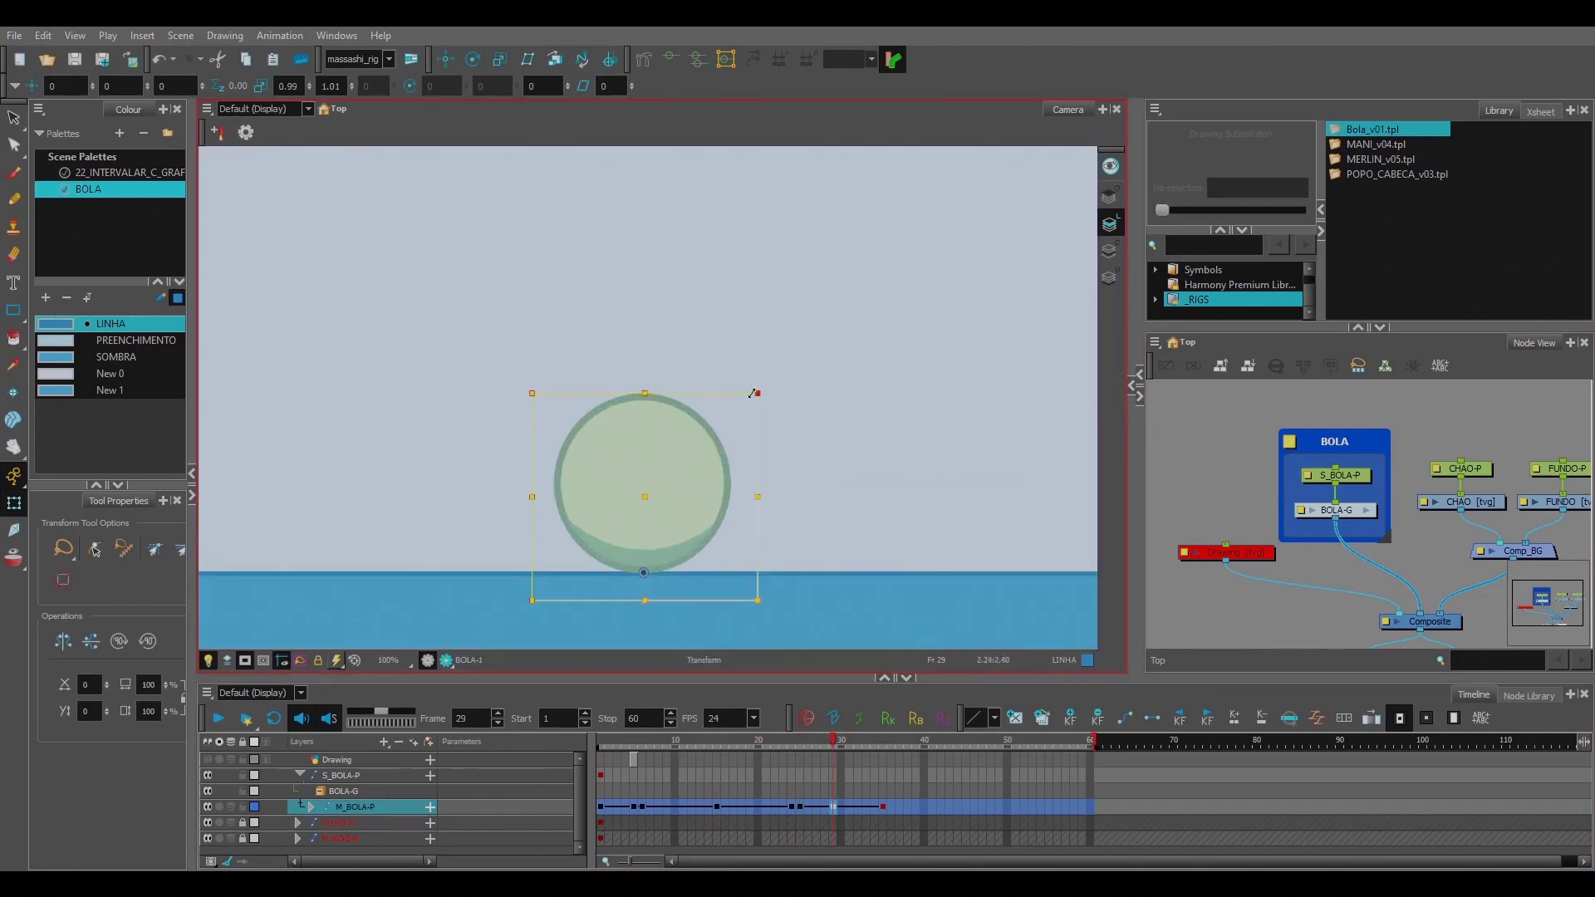
{"action": "left_click_drag", "start_coordinate": [753, 393], "coordinate": [752, 391]}
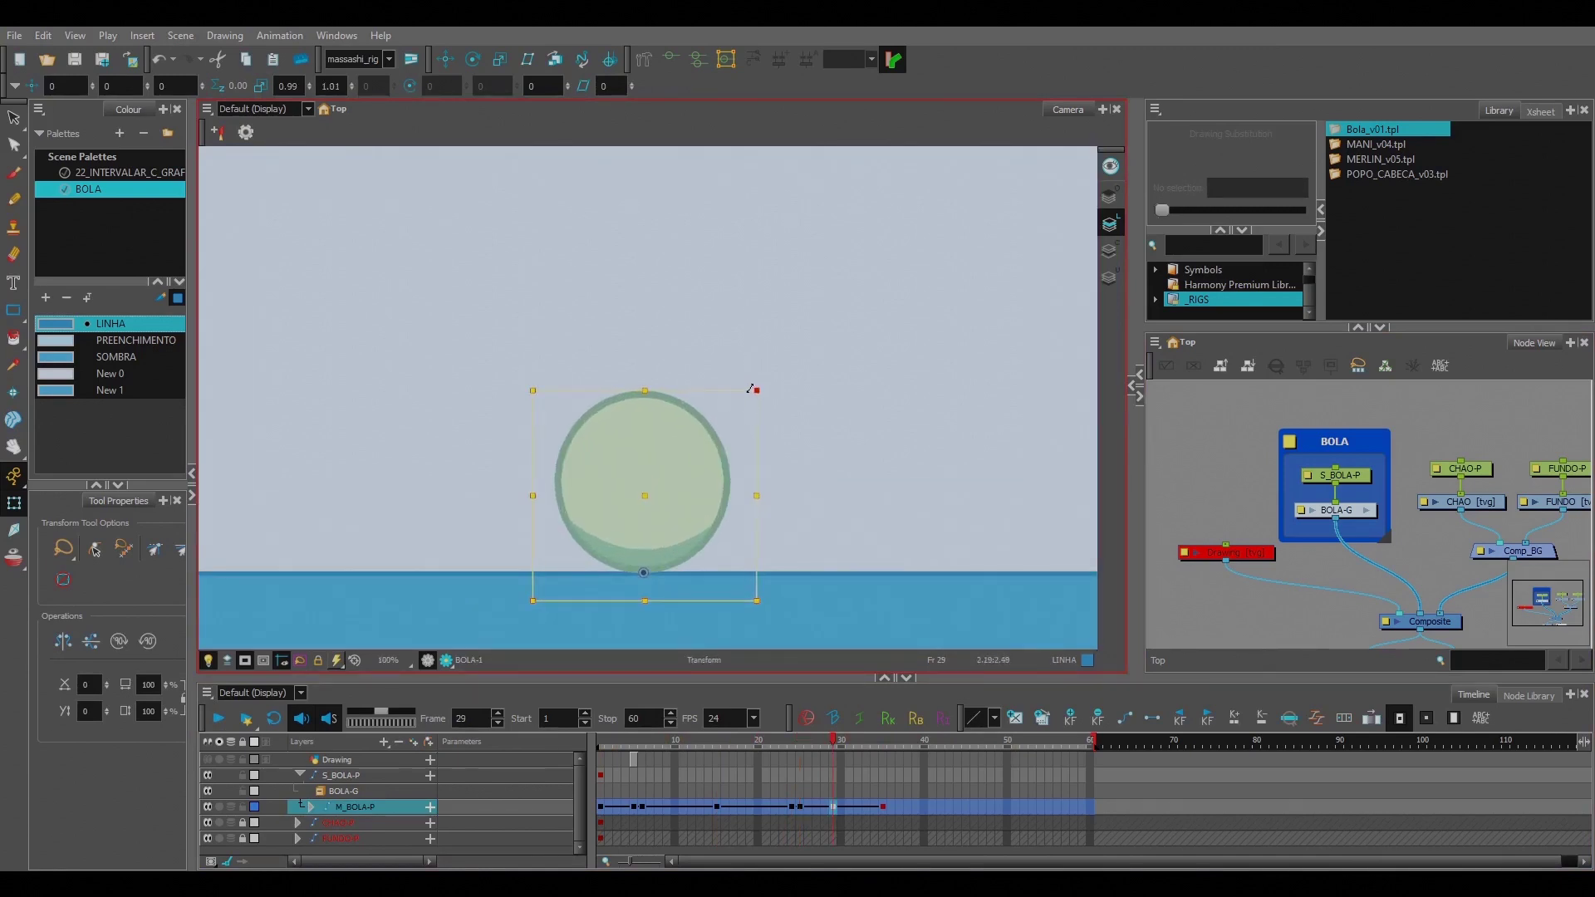
{"action": "left_click", "coordinate": [783, 420]}
Step: Play back the jump to check the adjusted landing and settling poses
{"action": "key", "text": "1"}
{"action": "key", "text": "1"}
{"action": "key", "text": "1"}
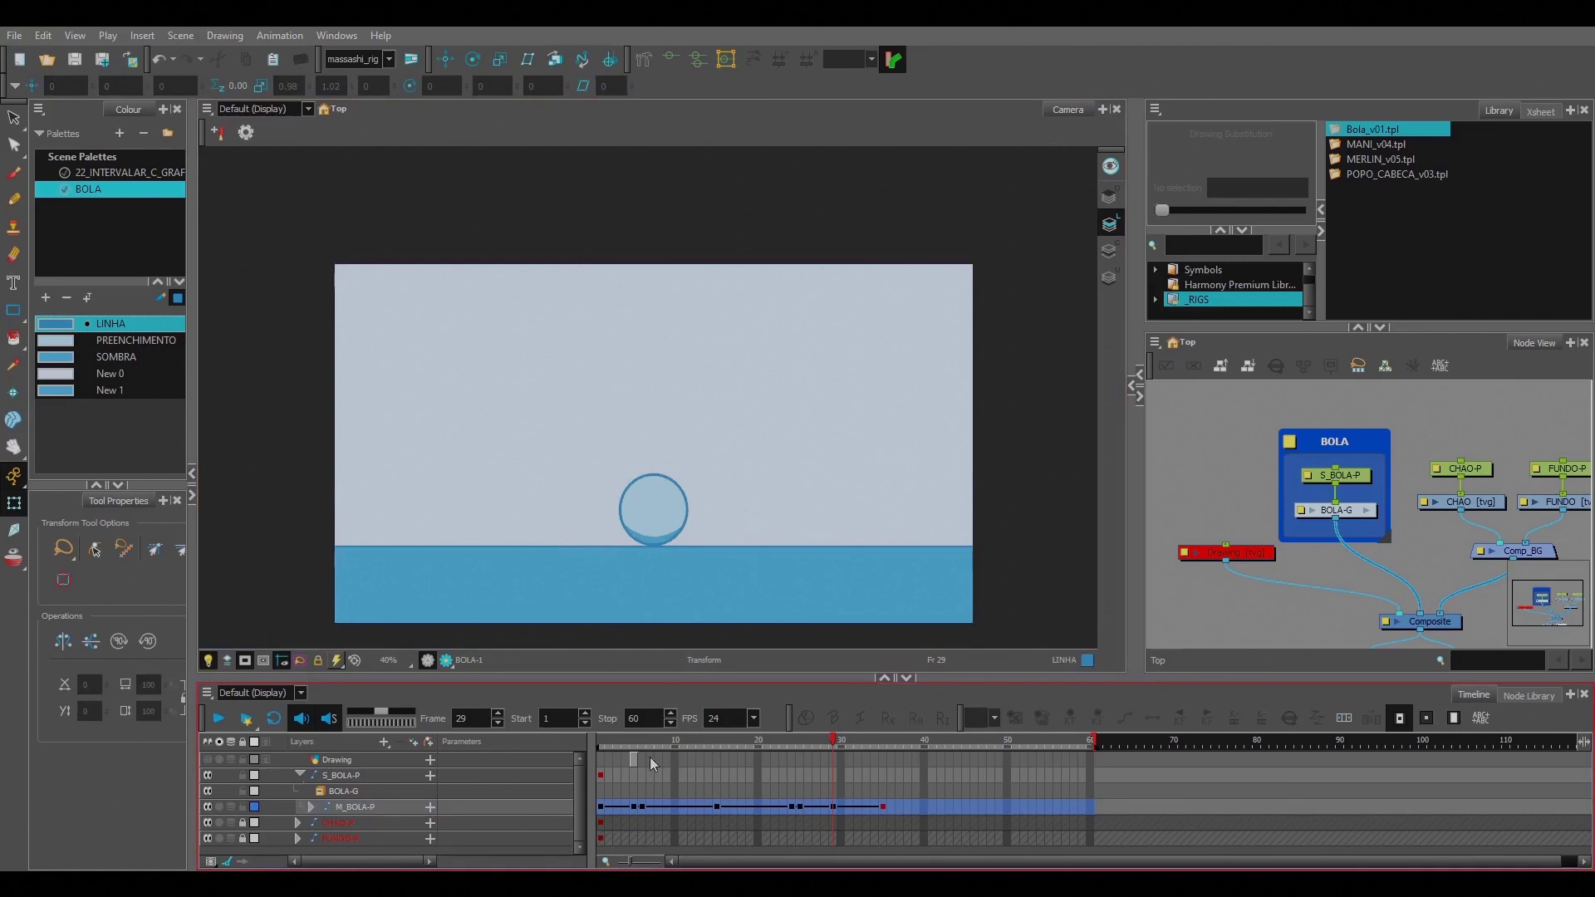
{"action": "key", "text": "Return"}
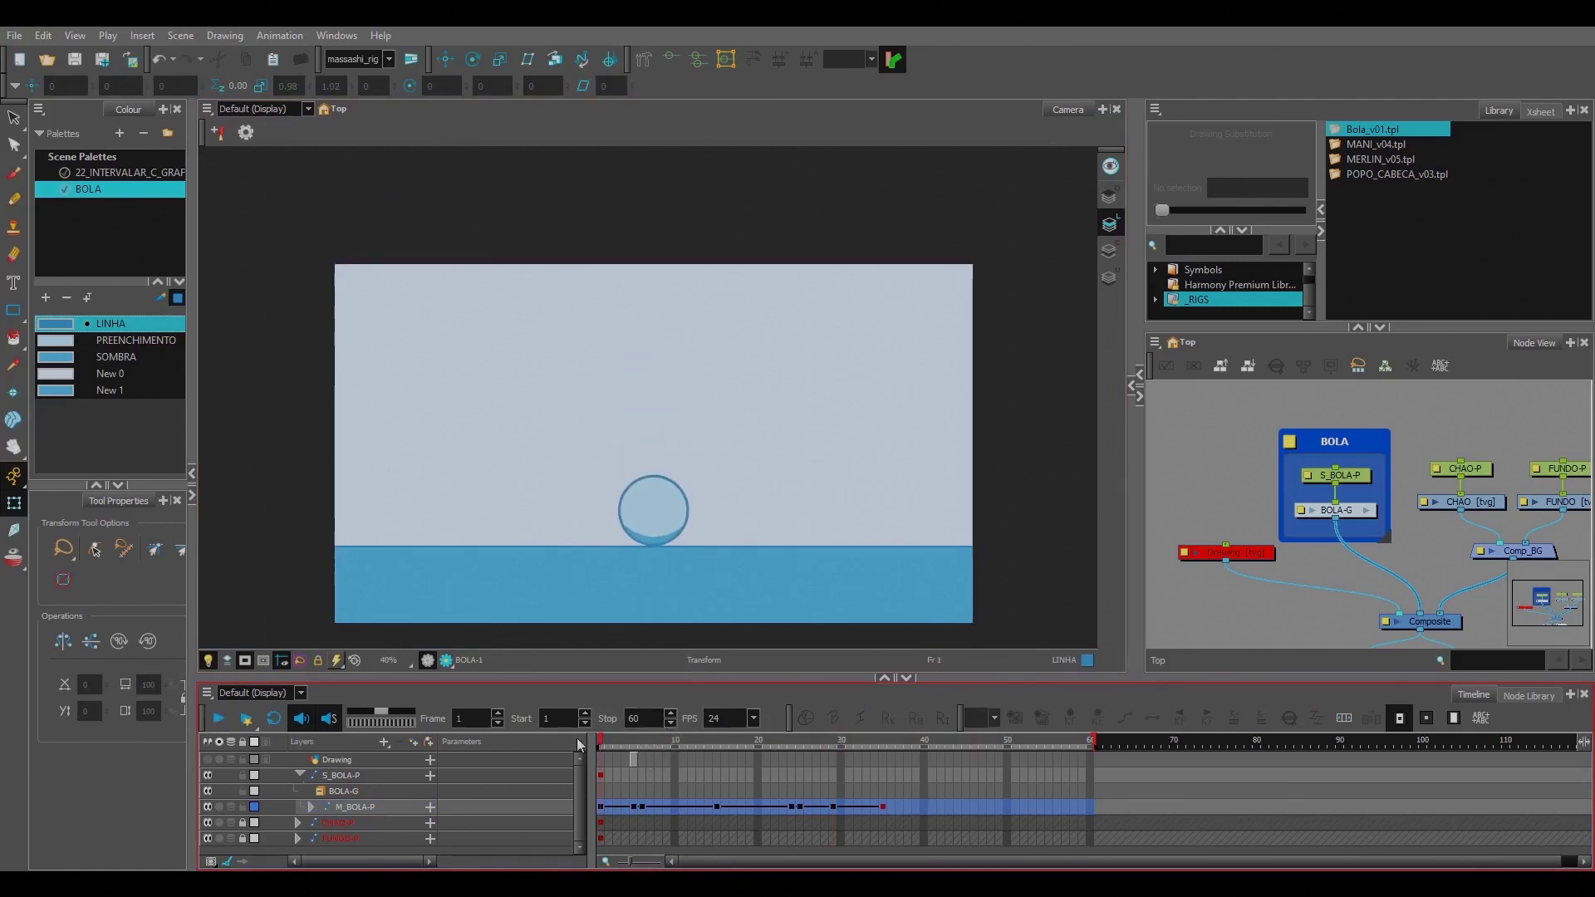
Step: Squash the ball more at the frame 5 anticipation keyframe to a scale of about 1.06 by 0.91
{"action": "left_click", "coordinate": [635, 741]}
{"action": "left_click", "coordinate": [638, 806]}
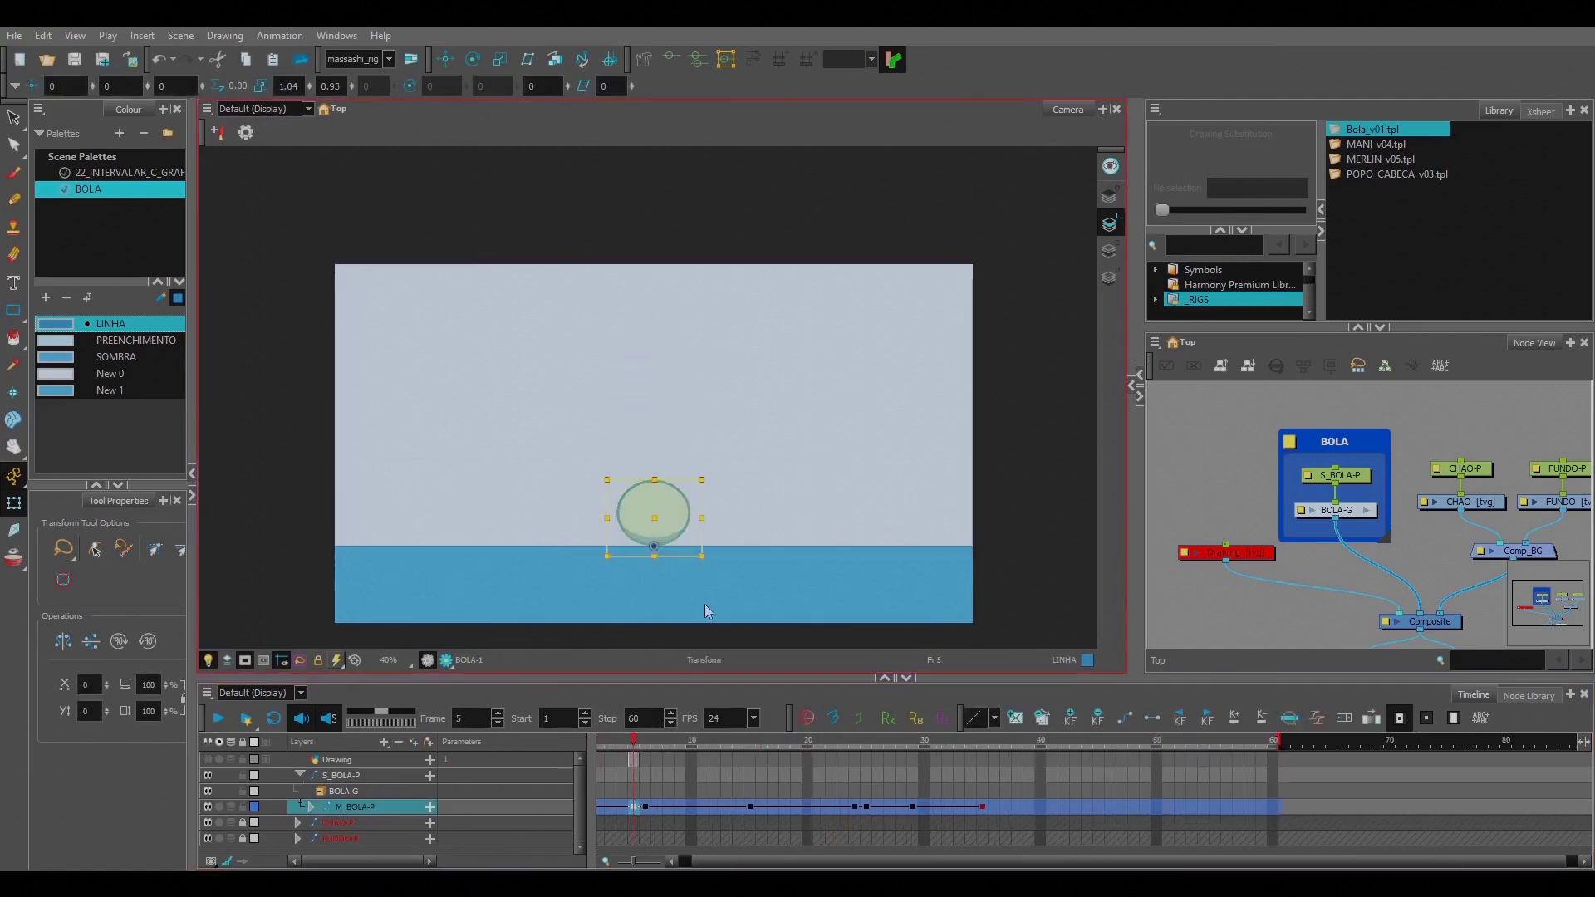
{"action": "scroll", "coordinate": [704, 605], "scroll_direction": "up", "scroll_amount": 2}
{"action": "key", "text": "2"}
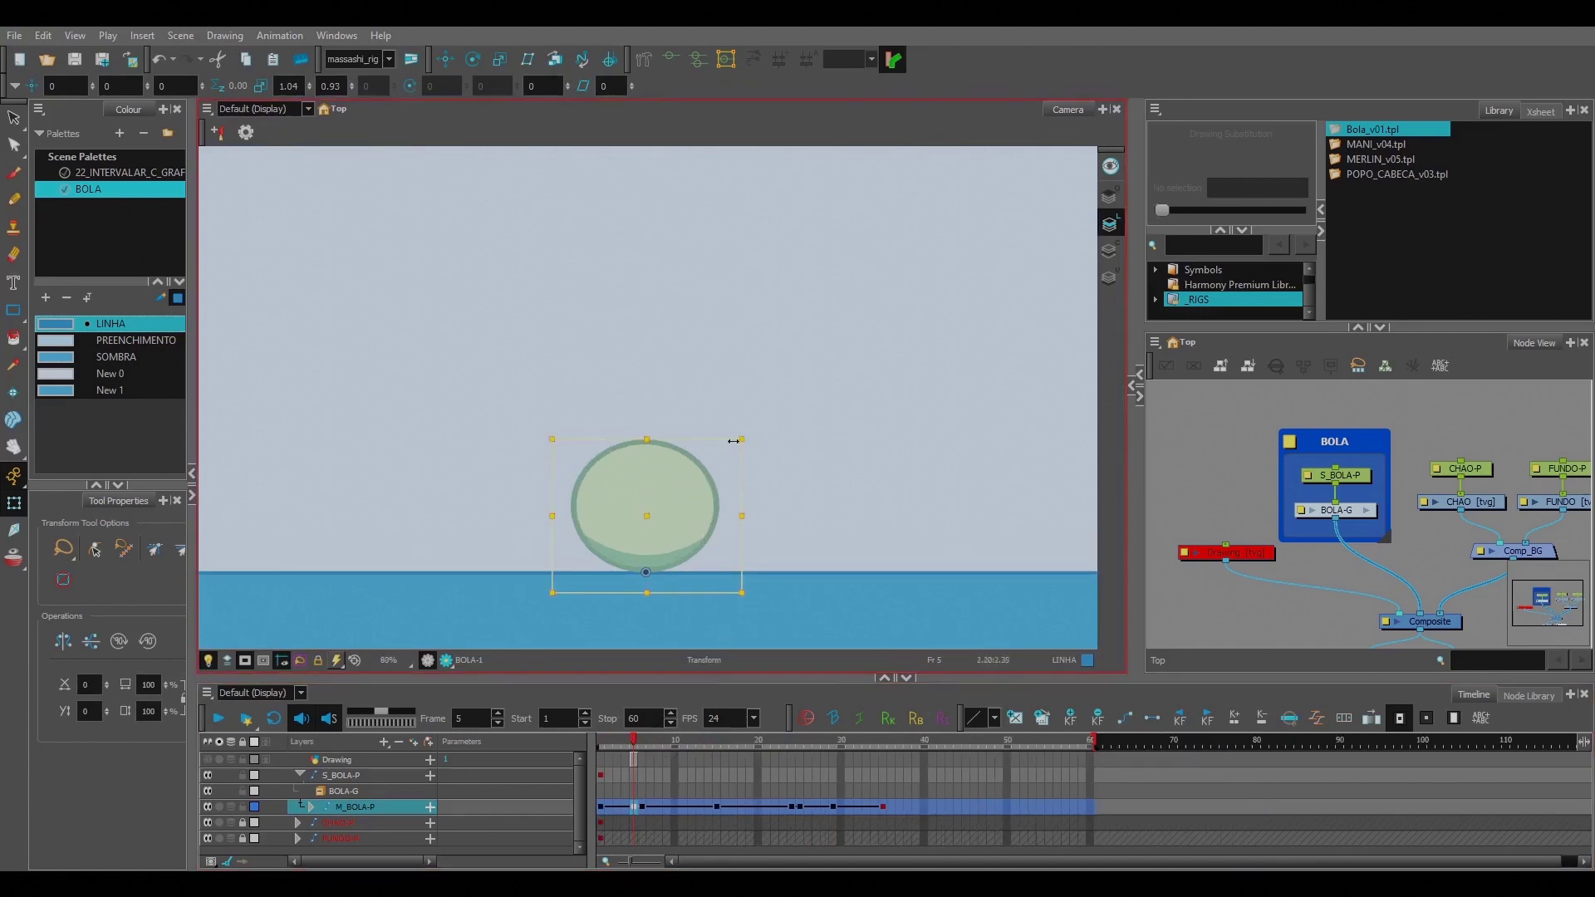
Step: Step through the jump frame by frame from frame 1 to frame 24 to examine the in-between poses
{"action": "key", "text": "period"}
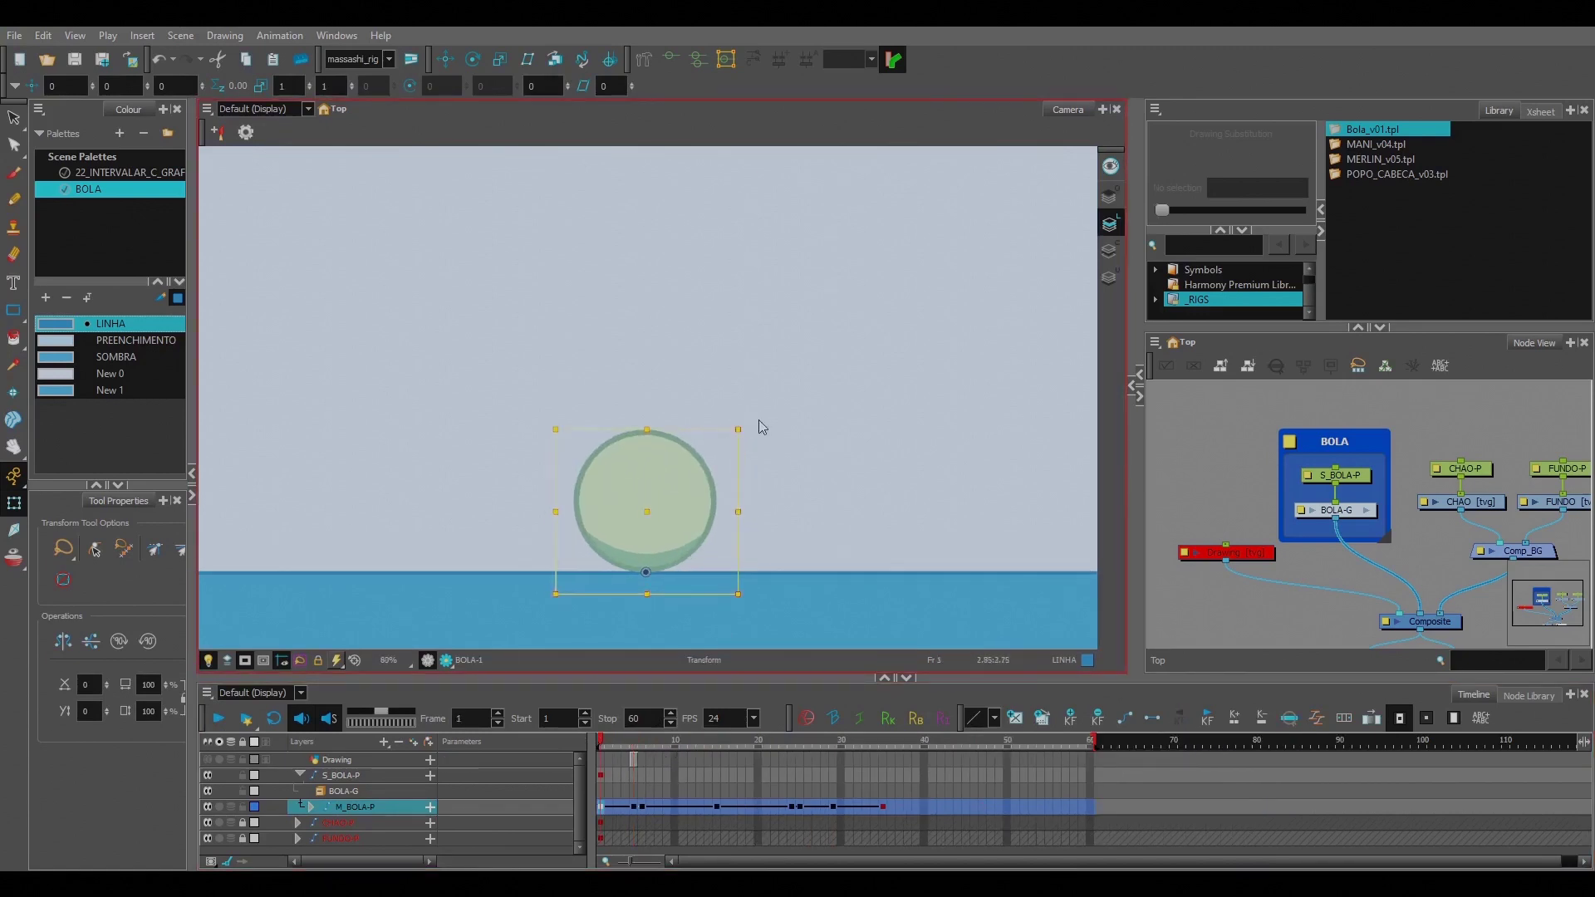
{"action": "key", "text": "period"}
{"action": "key", "text": "period"}
{"action": "key", "text": "period"}
{"action": "key", "text": "period"}
{"action": "key", "text": "period"}
{"action": "key", "text": "period"}
{"action": "key", "text": "period"}
{"action": "key", "text": "period"}
{"action": "key", "text": "period"}
{"action": "key", "text": "period"}
{"action": "key", "text": "period"}
{"action": "key", "text": "period"}
{"action": "key", "text": "period"}
{"action": "key", "text": "period"}
{"action": "key", "text": "period"}
{"action": "key", "text": "period"}
{"action": "key", "text": "period"}
{"action": "key", "text": "period"}
{"action": "key", "text": "period"}
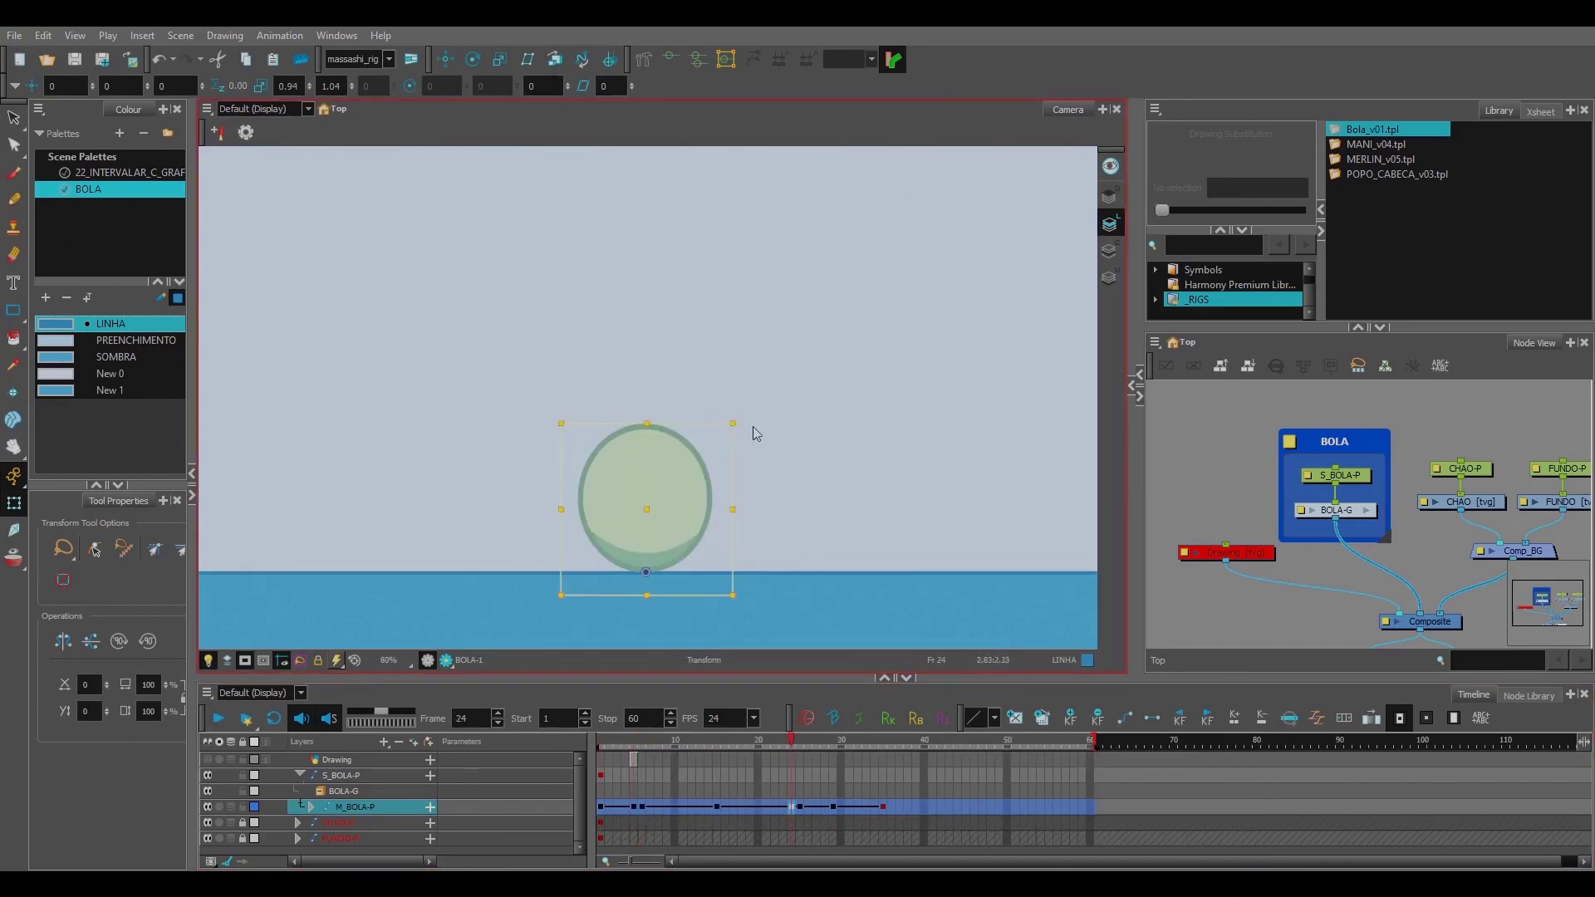
Step: Squash the ball slightly more at frame 25 to about 1.07 by 0.88 and play back the jump
{"action": "key", "text": "comma"}
{"action": "key", "text": "period"}
{"action": "key", "text": "period"}
{"action": "key", "text": "comma"}
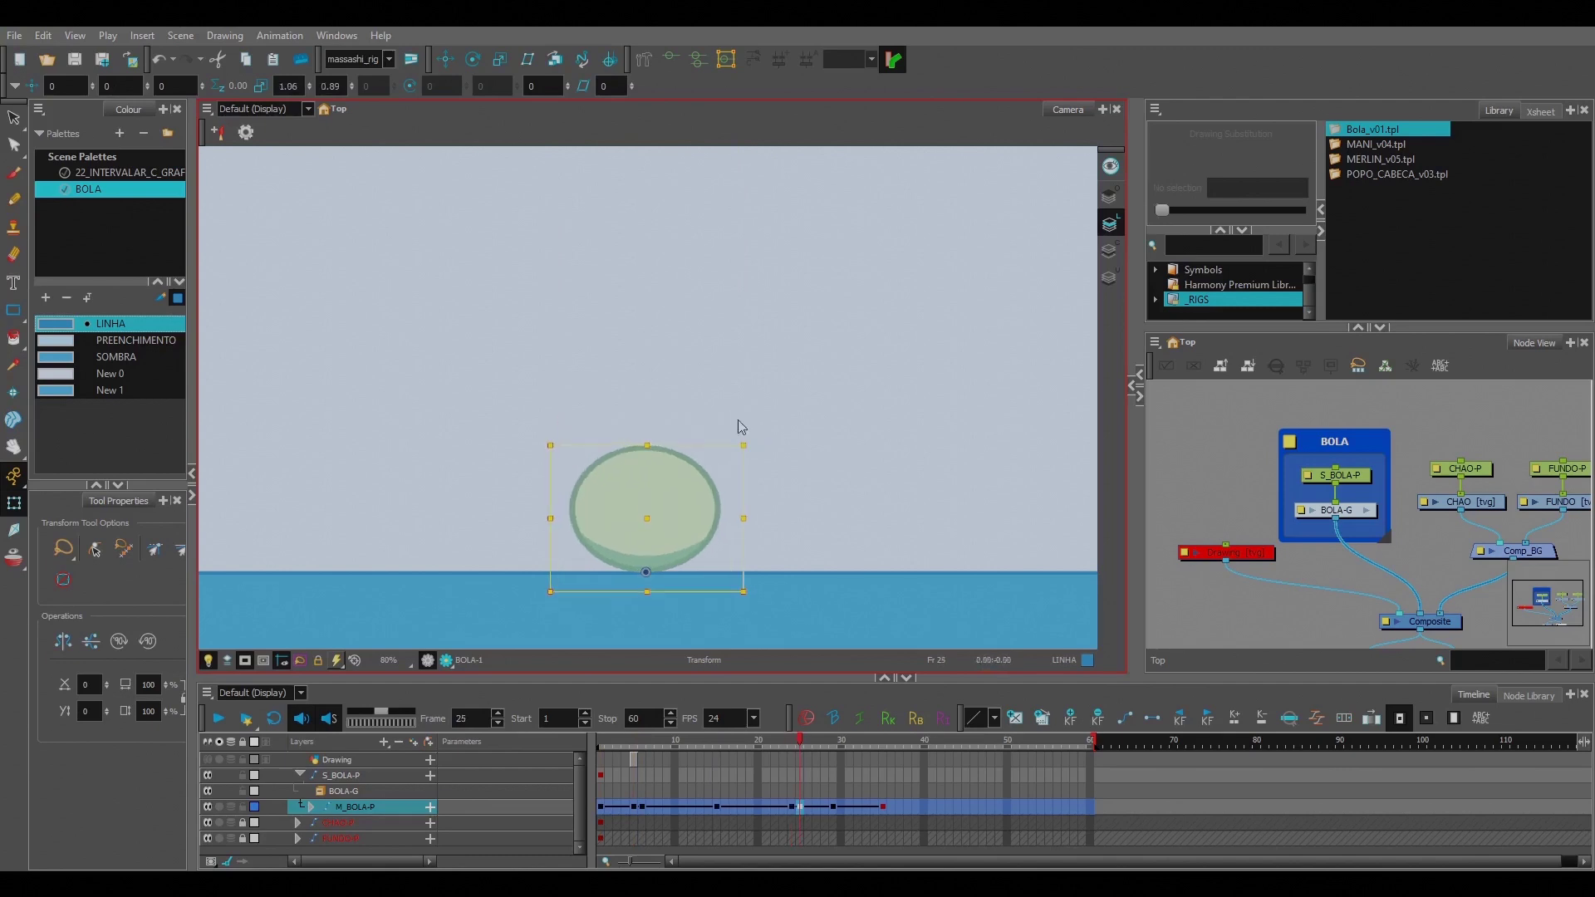
{"action": "left_click", "coordinate": [754, 420]}
{"action": "scroll", "coordinate": [756, 415], "scroll_direction": "down", "scroll_amount": 2}
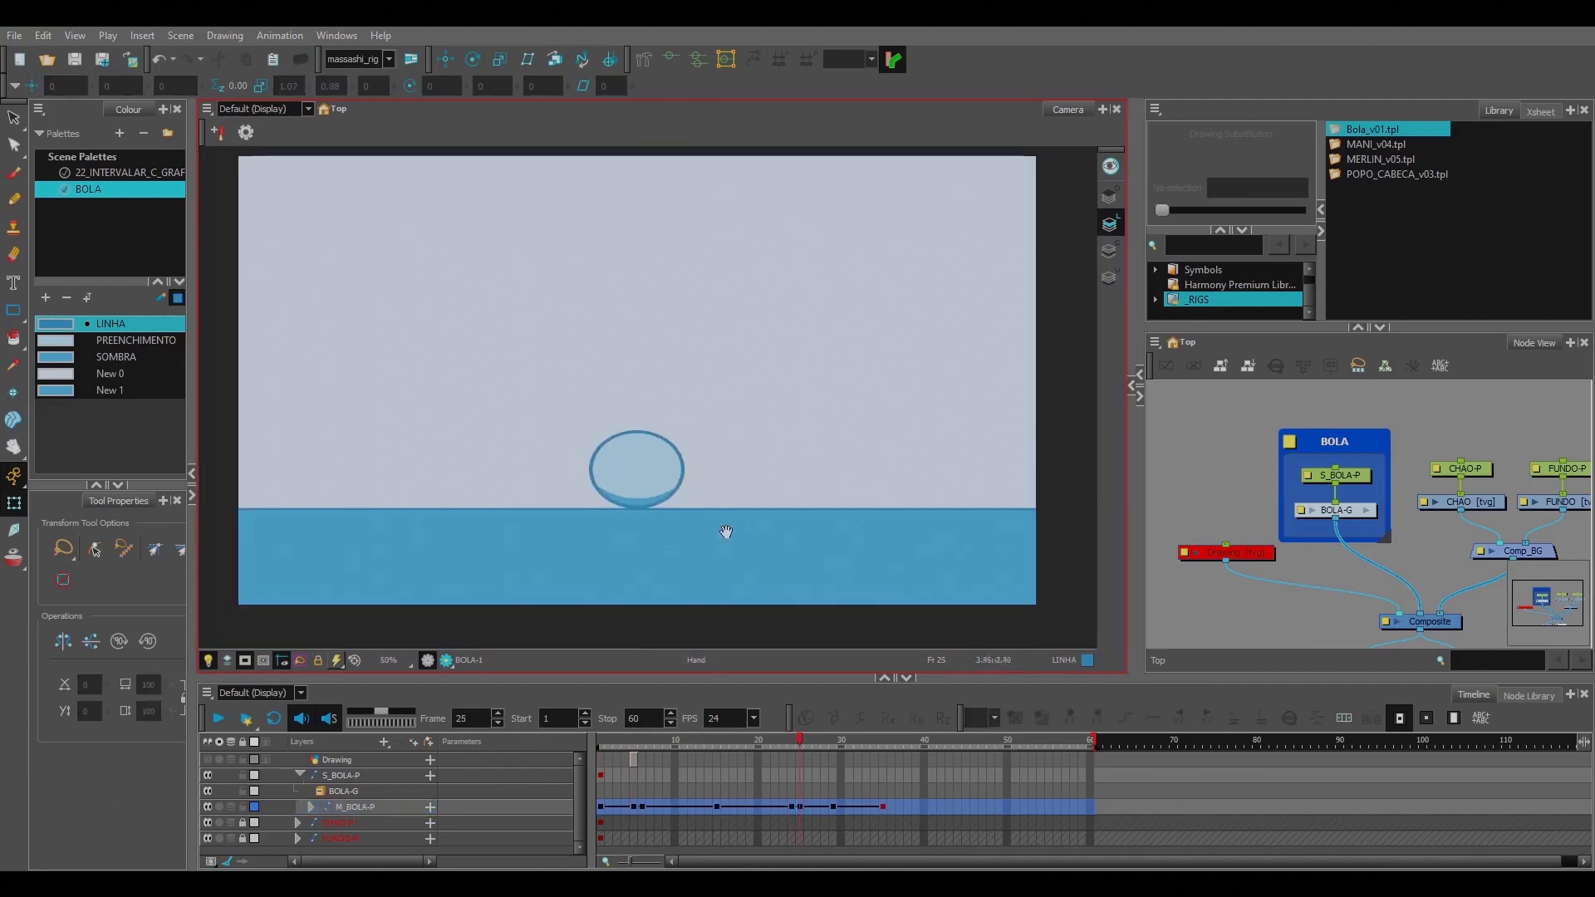
{"action": "left_click", "coordinate": [612, 745]}
{"action": "key", "text": "Return"}
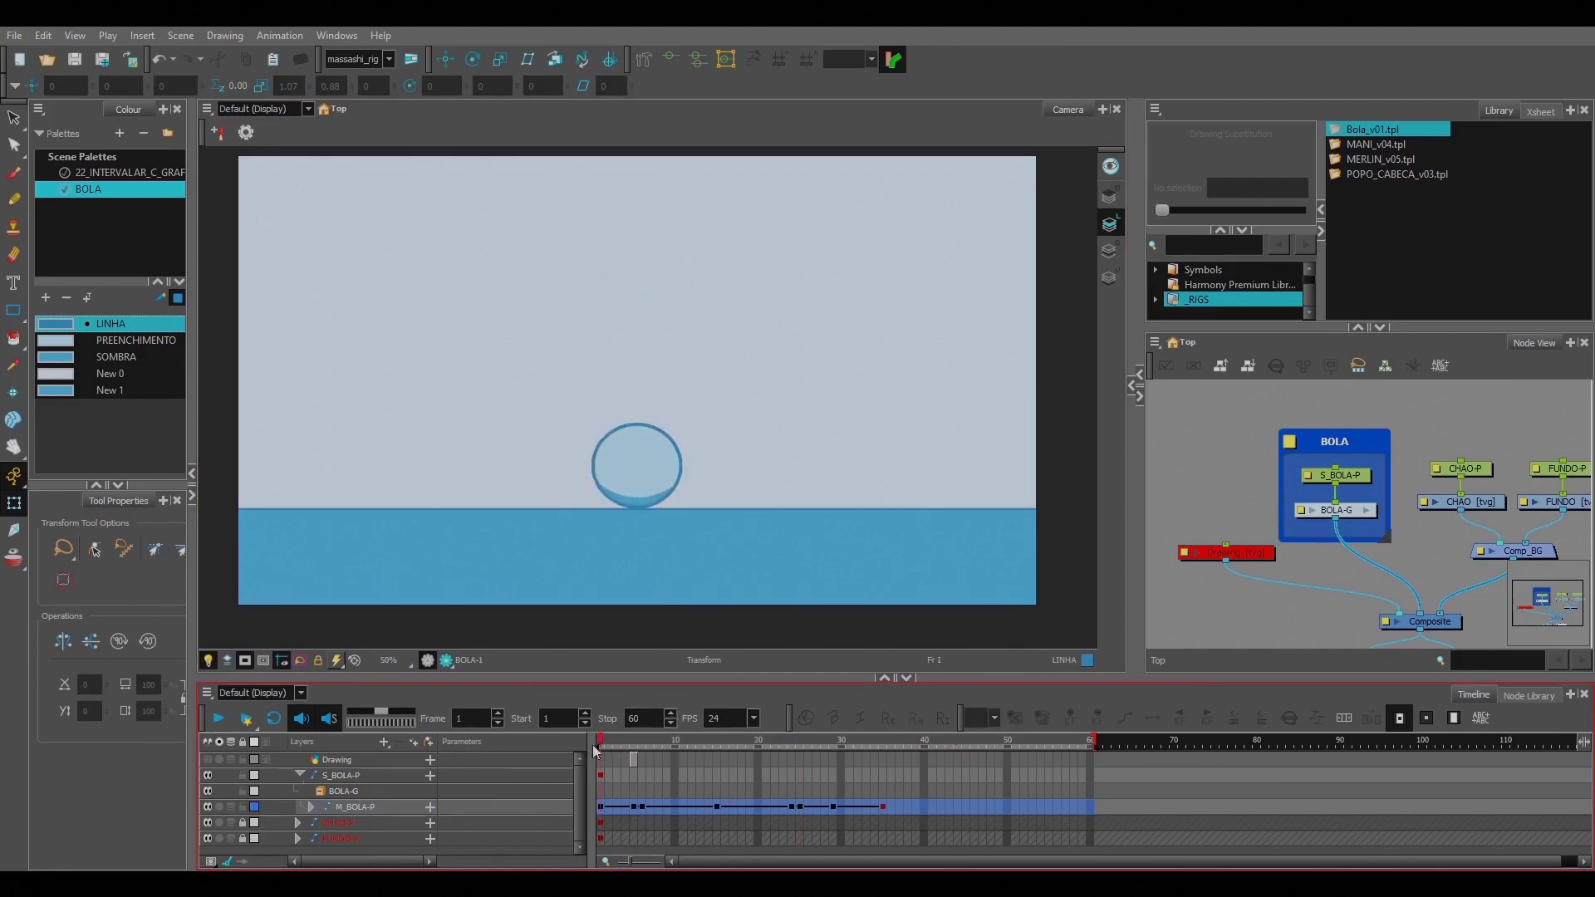
Step: Set the frame 15 keyframe's left and right time ratios to 65 and play back the jump
{"action": "left_click", "coordinate": [717, 807]}
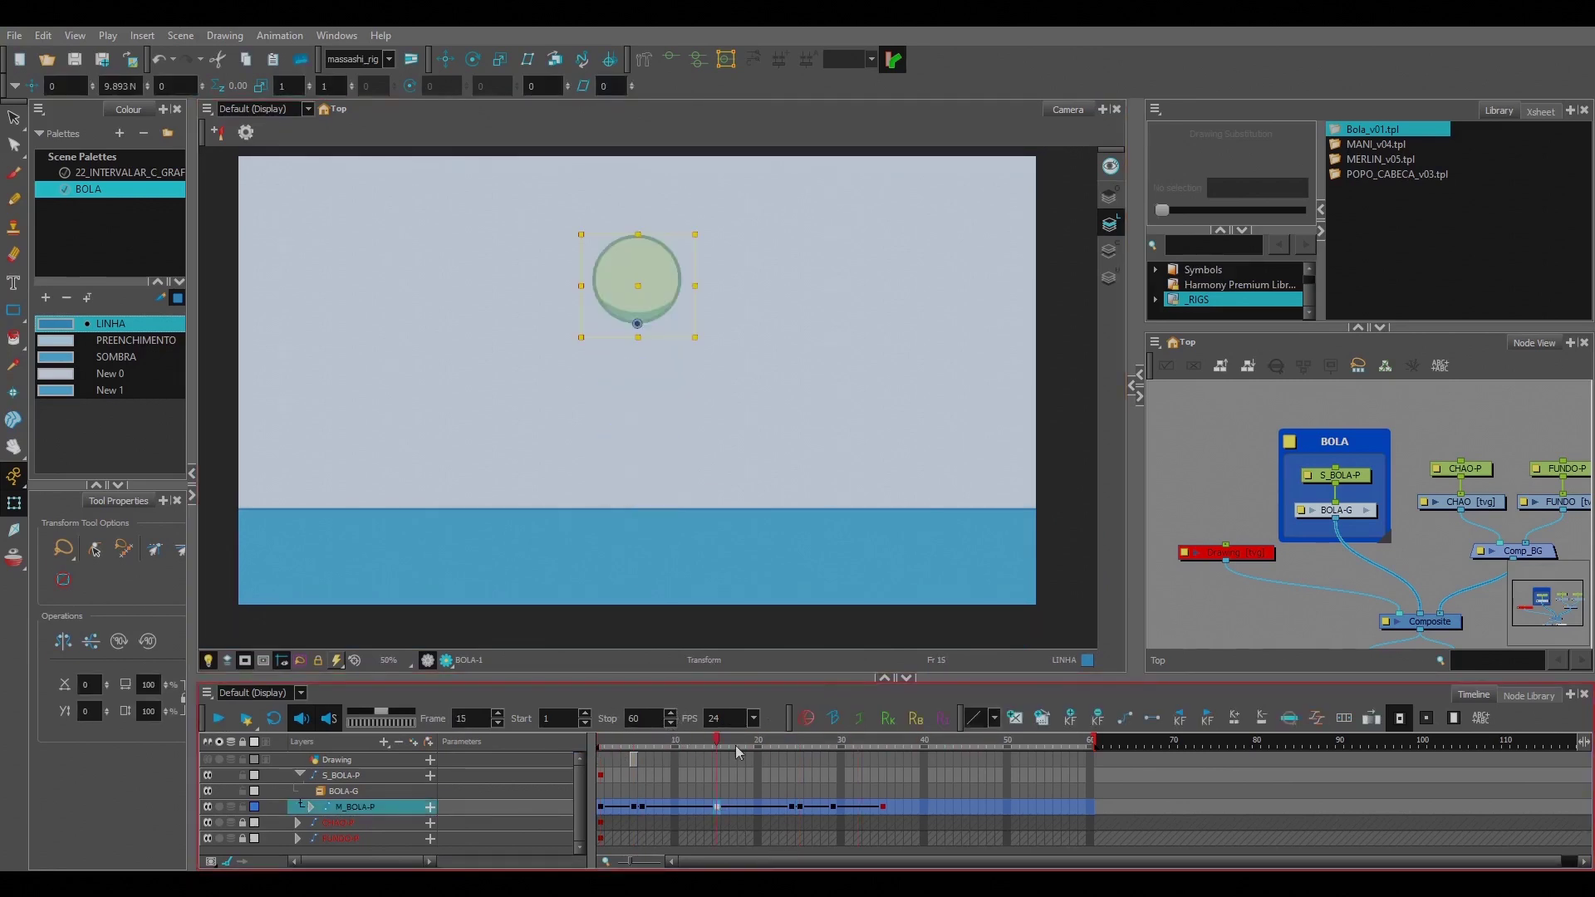
{"action": "left_click", "coordinate": [1318, 719]}
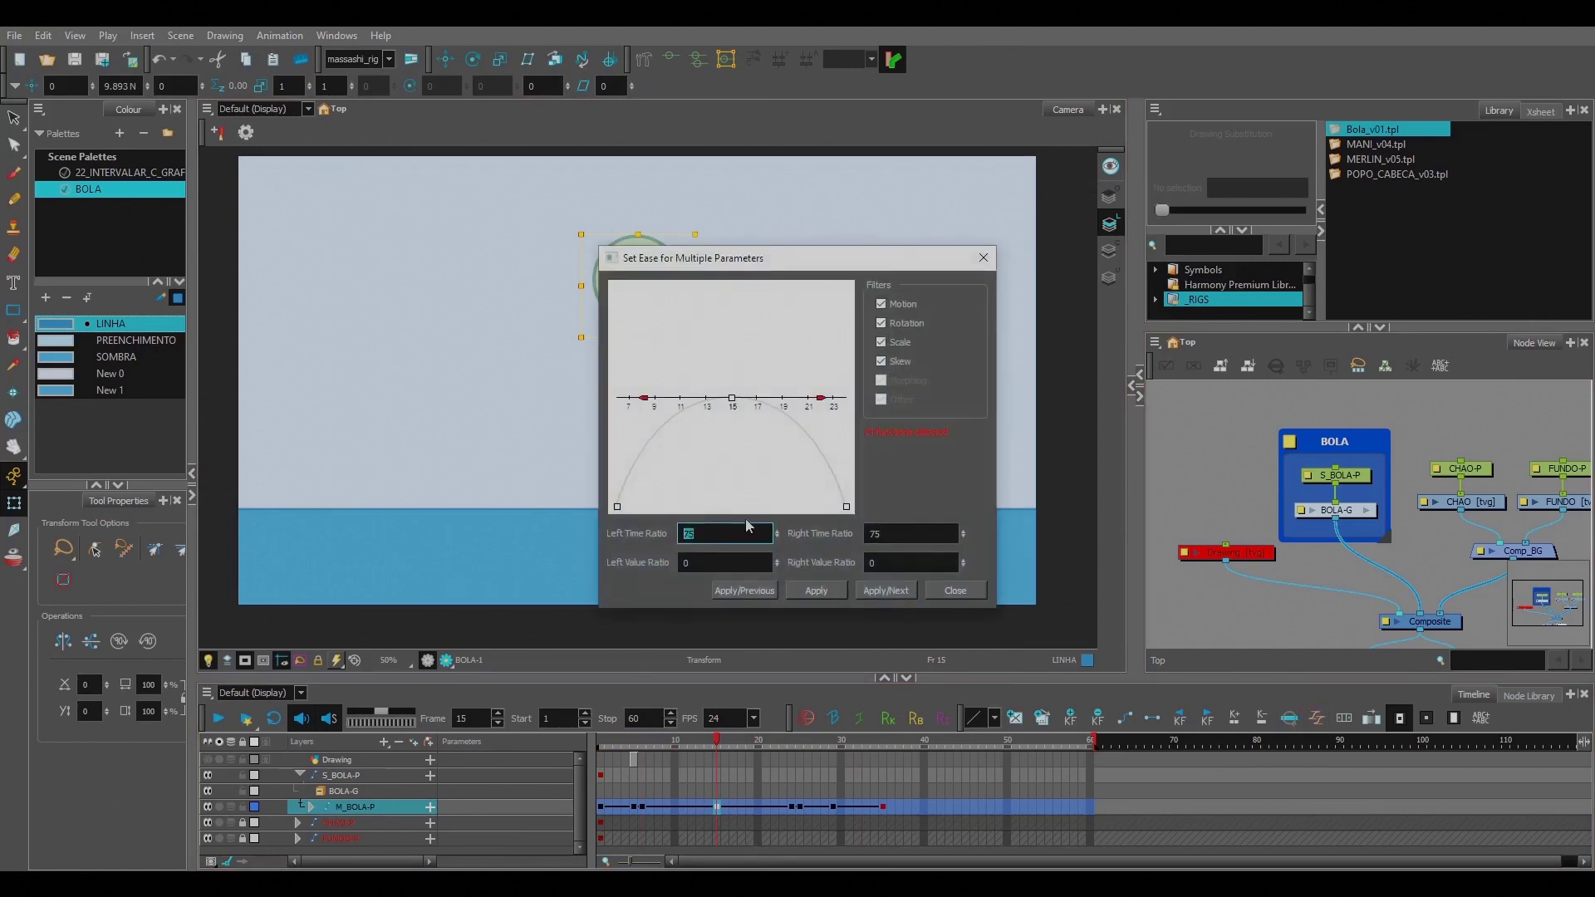
{"action": "left_click", "coordinate": [882, 540]}
{"action": "left_click", "coordinate": [815, 590]}
{"action": "left_click", "coordinate": [956, 589]}
{"action": "key", "text": "Return"}
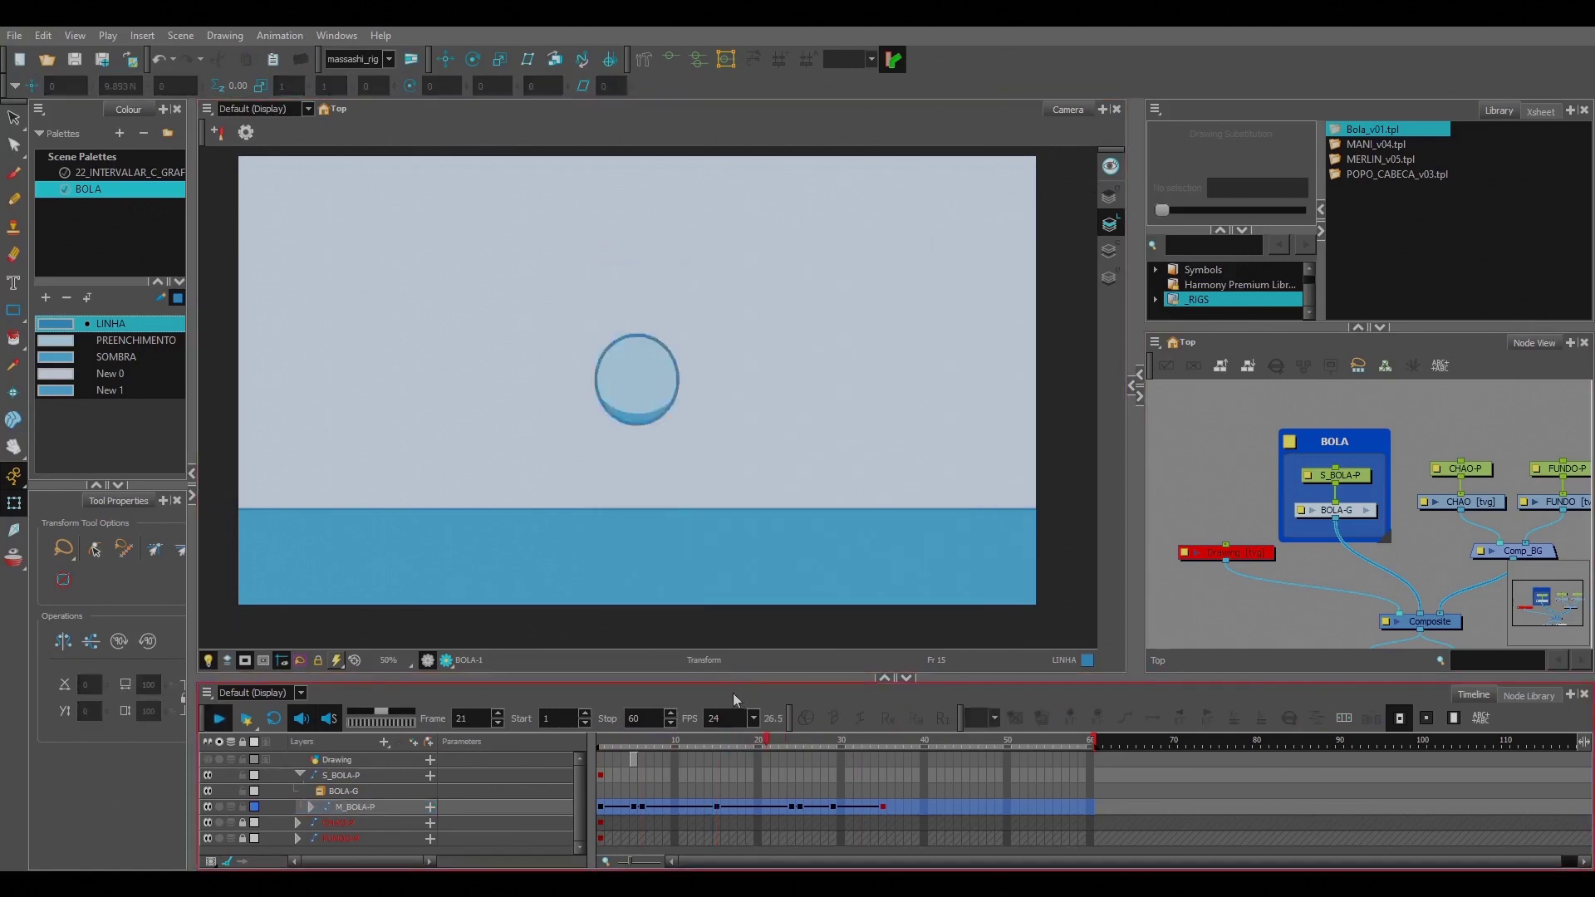
{"action": "left_click", "coordinate": [748, 745]}
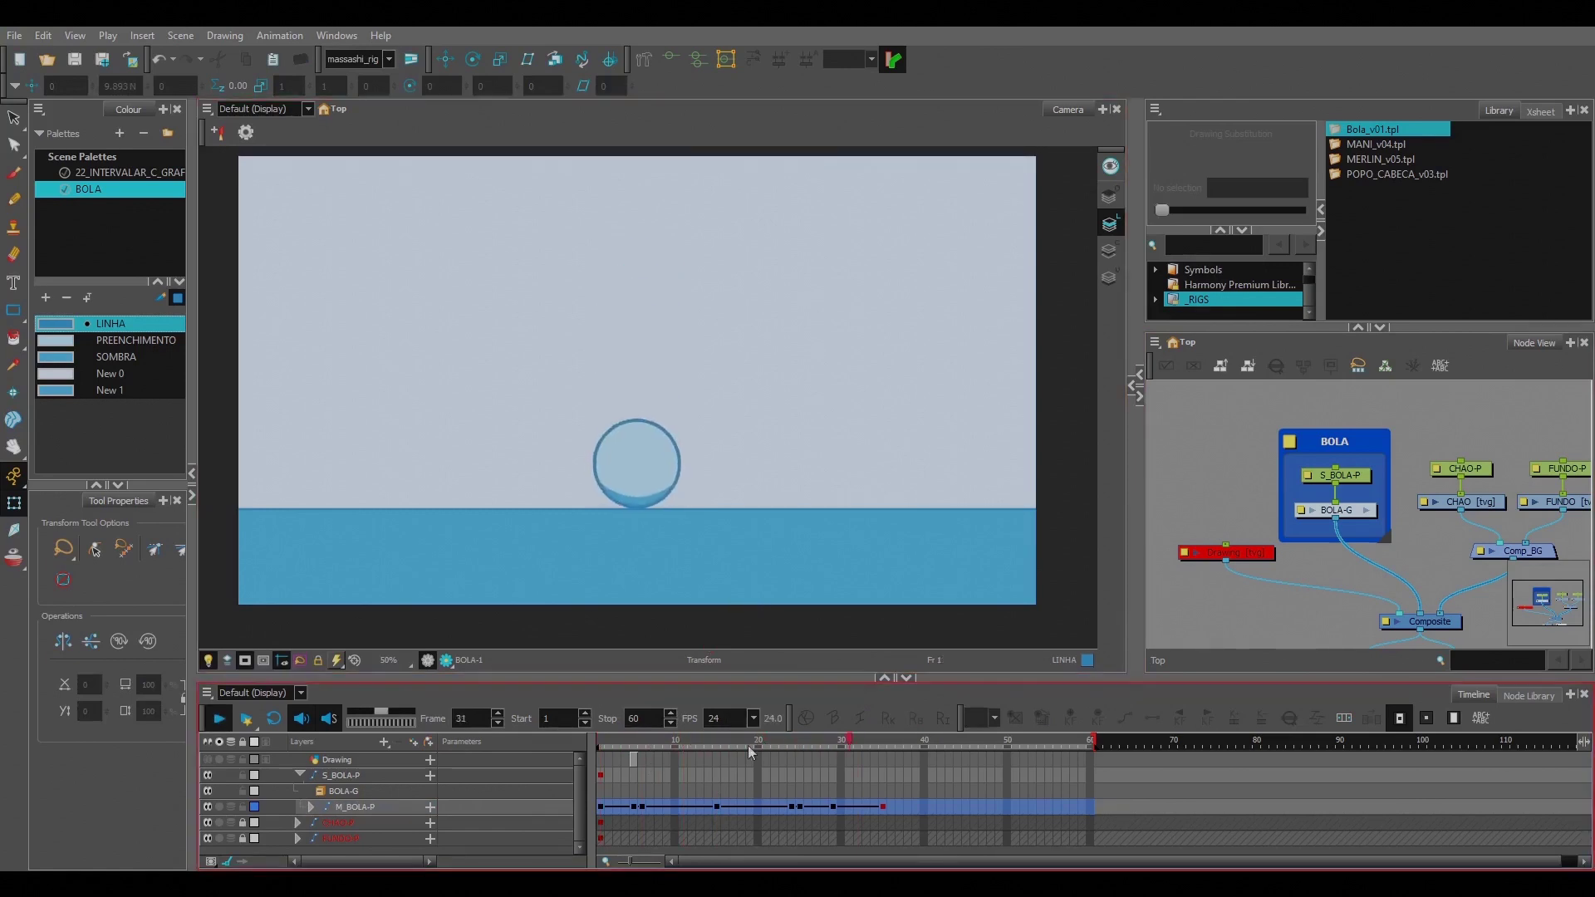
Step: Set the frame 15 keyframe's ease time ratio to 70 and play the jump from frame 1
{"action": "left_click", "coordinate": [717, 807]}
{"action": "left_click", "coordinate": [1317, 717]}
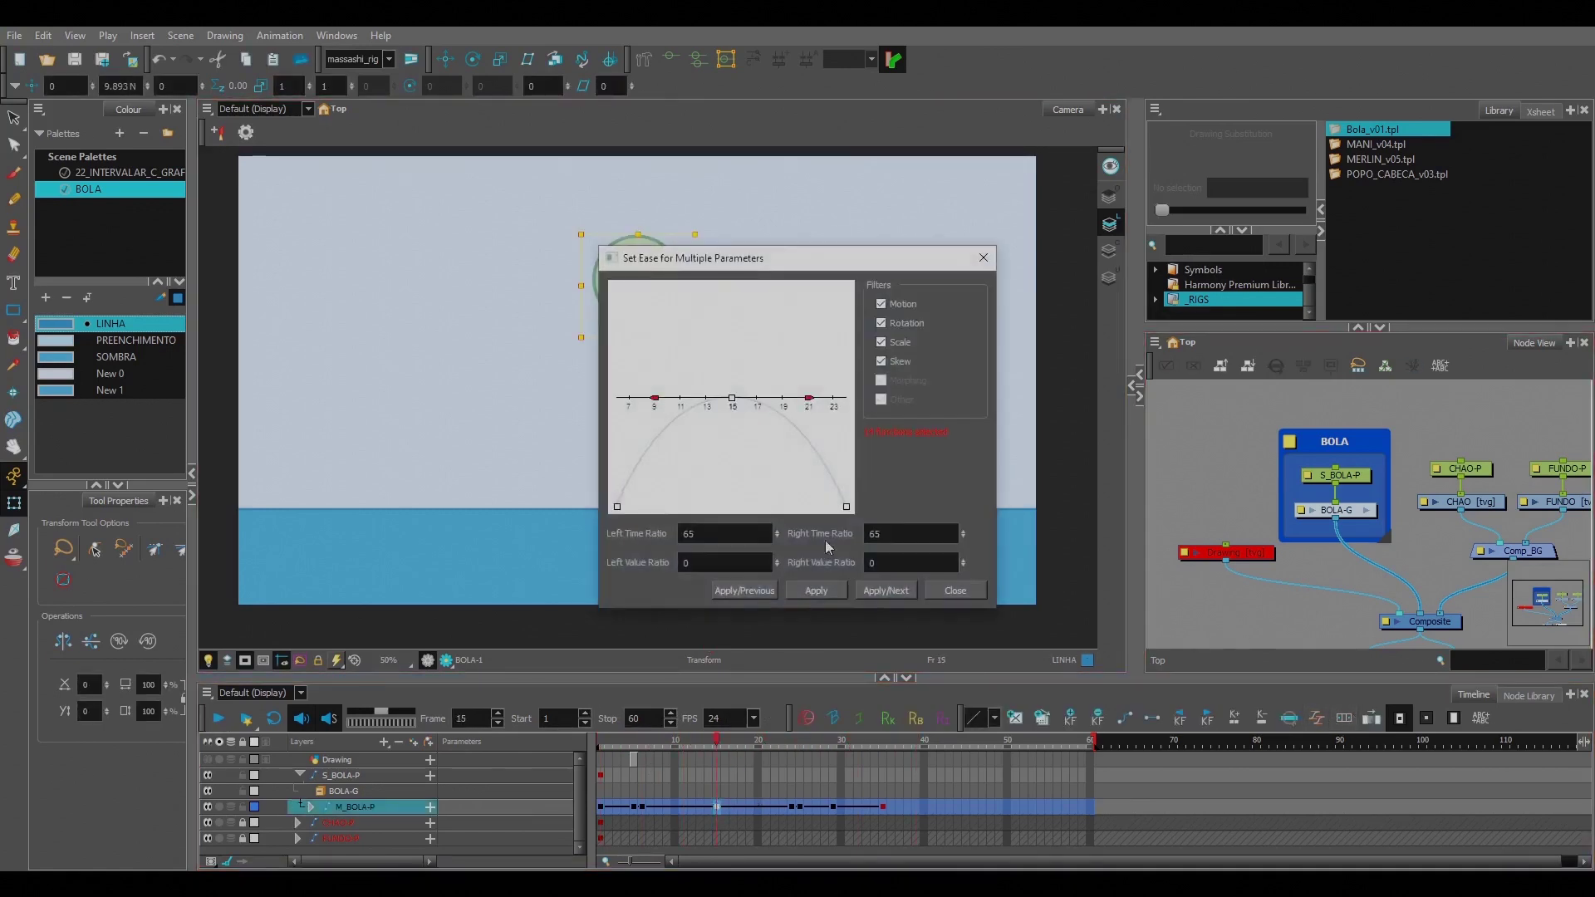
{"action": "key", "text": "Tab"}
{"action": "type", "text": "70"}
{"action": "left_click", "coordinate": [887, 590]}
{"action": "left_click", "coordinate": [956, 590]}
{"action": "left_click", "coordinate": [591, 732]}
{"action": "key", "text": "Return"}
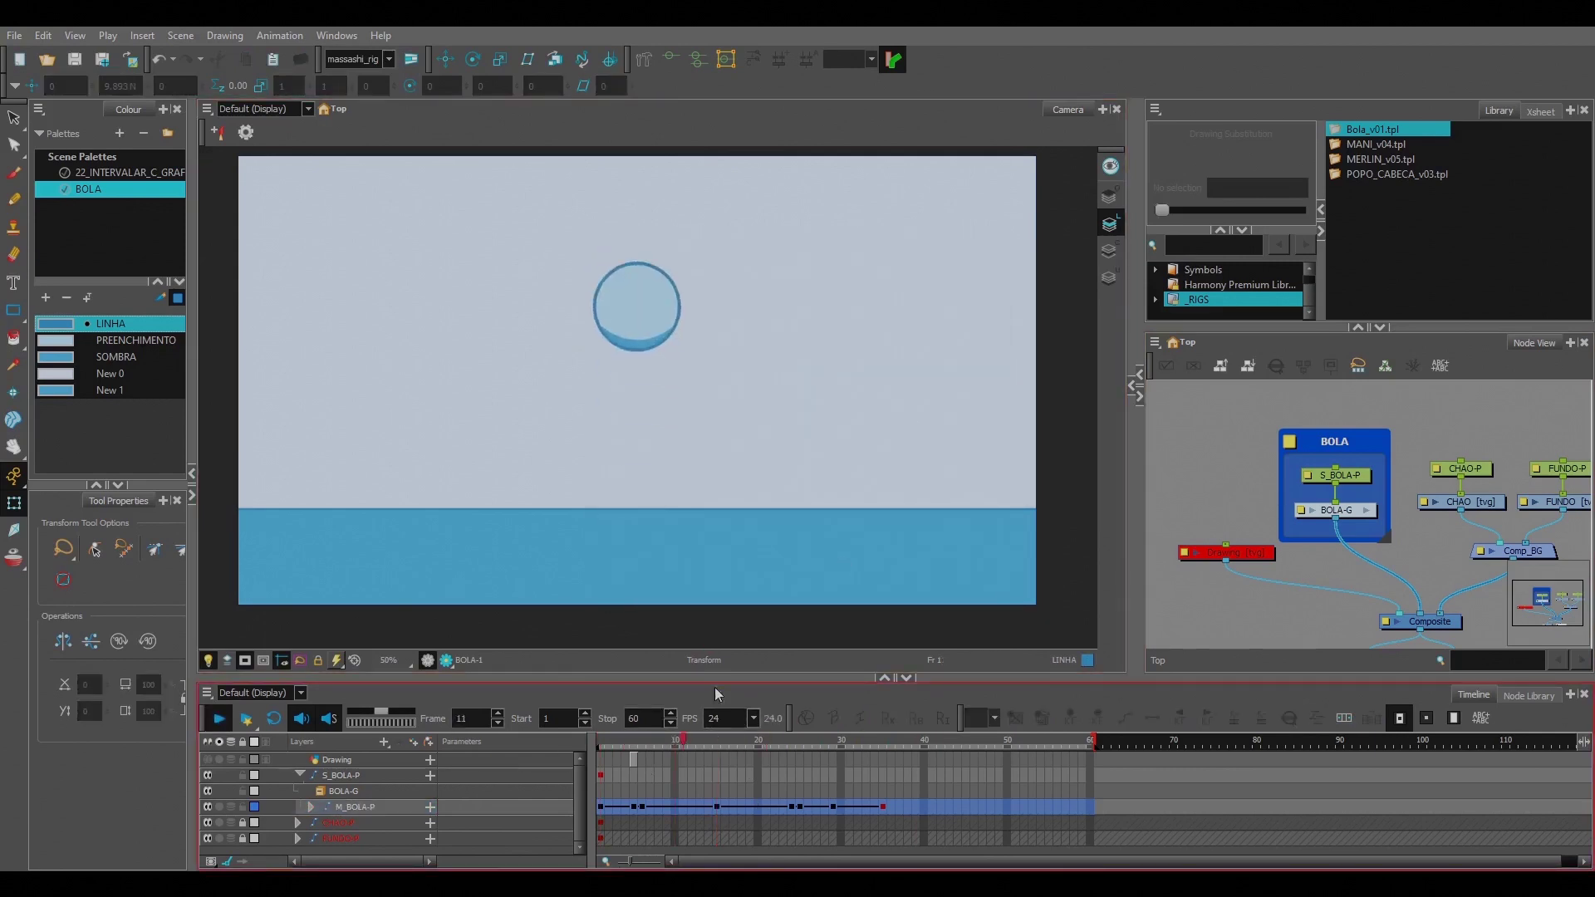
Step: Replay the ball's jump to judge its hang time at the peak
{"action": "key", "text": "Return"}
{"action": "scroll", "coordinate": [756, 429], "scroll_direction": "down", "scroll_amount": 1}
{"action": "left_click_drag", "start_coordinate": [756, 429], "coordinate": [748, 451]}
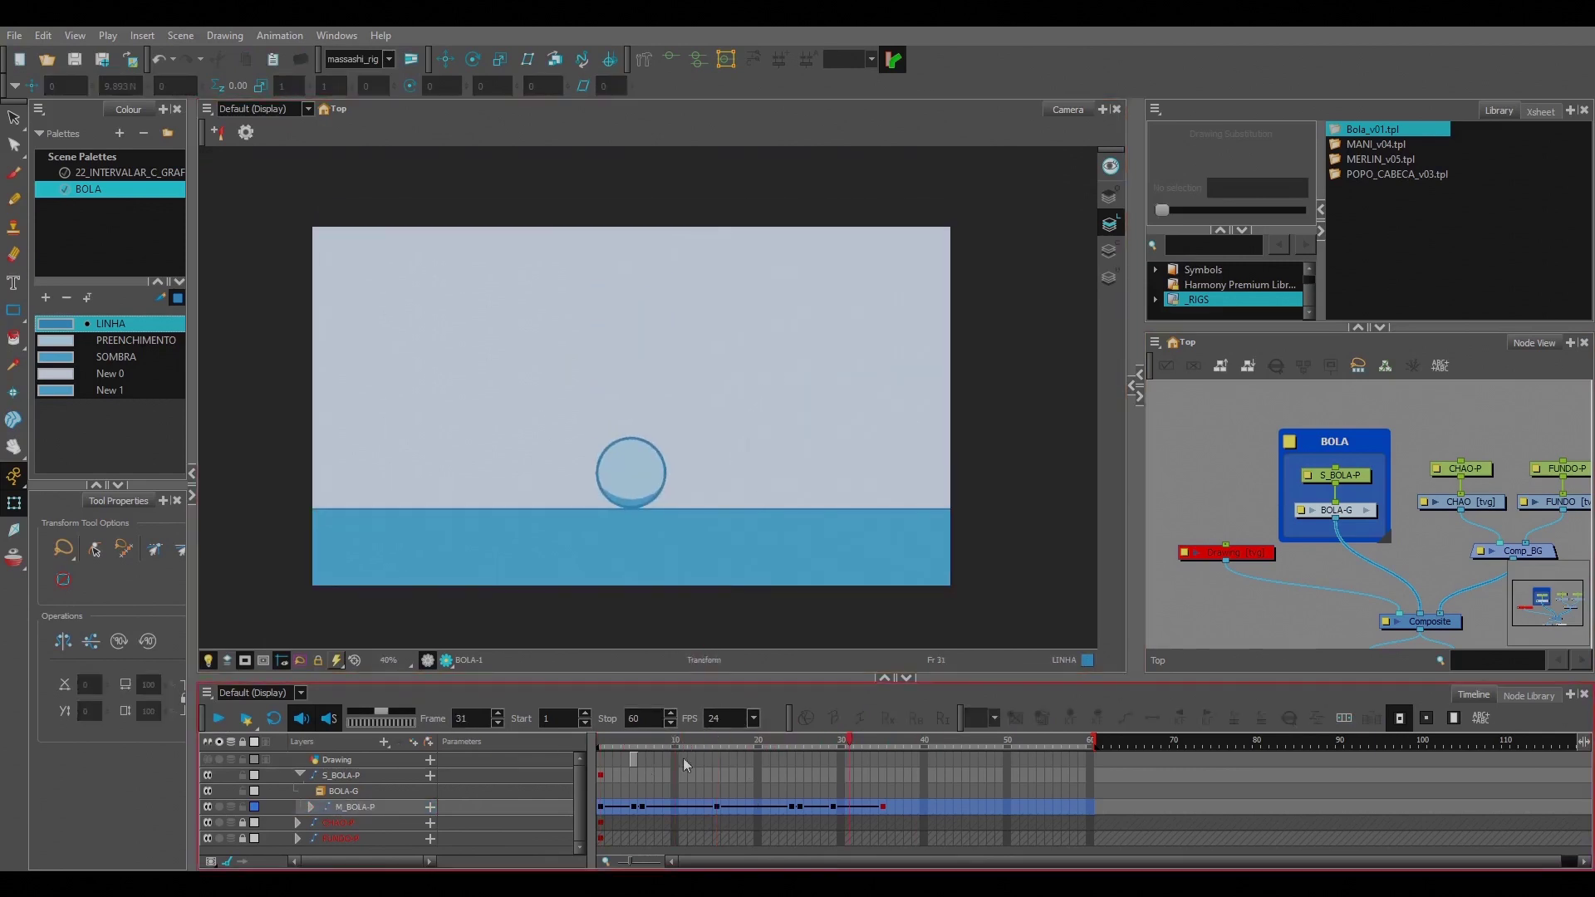
{"action": "key", "text": "Return"}
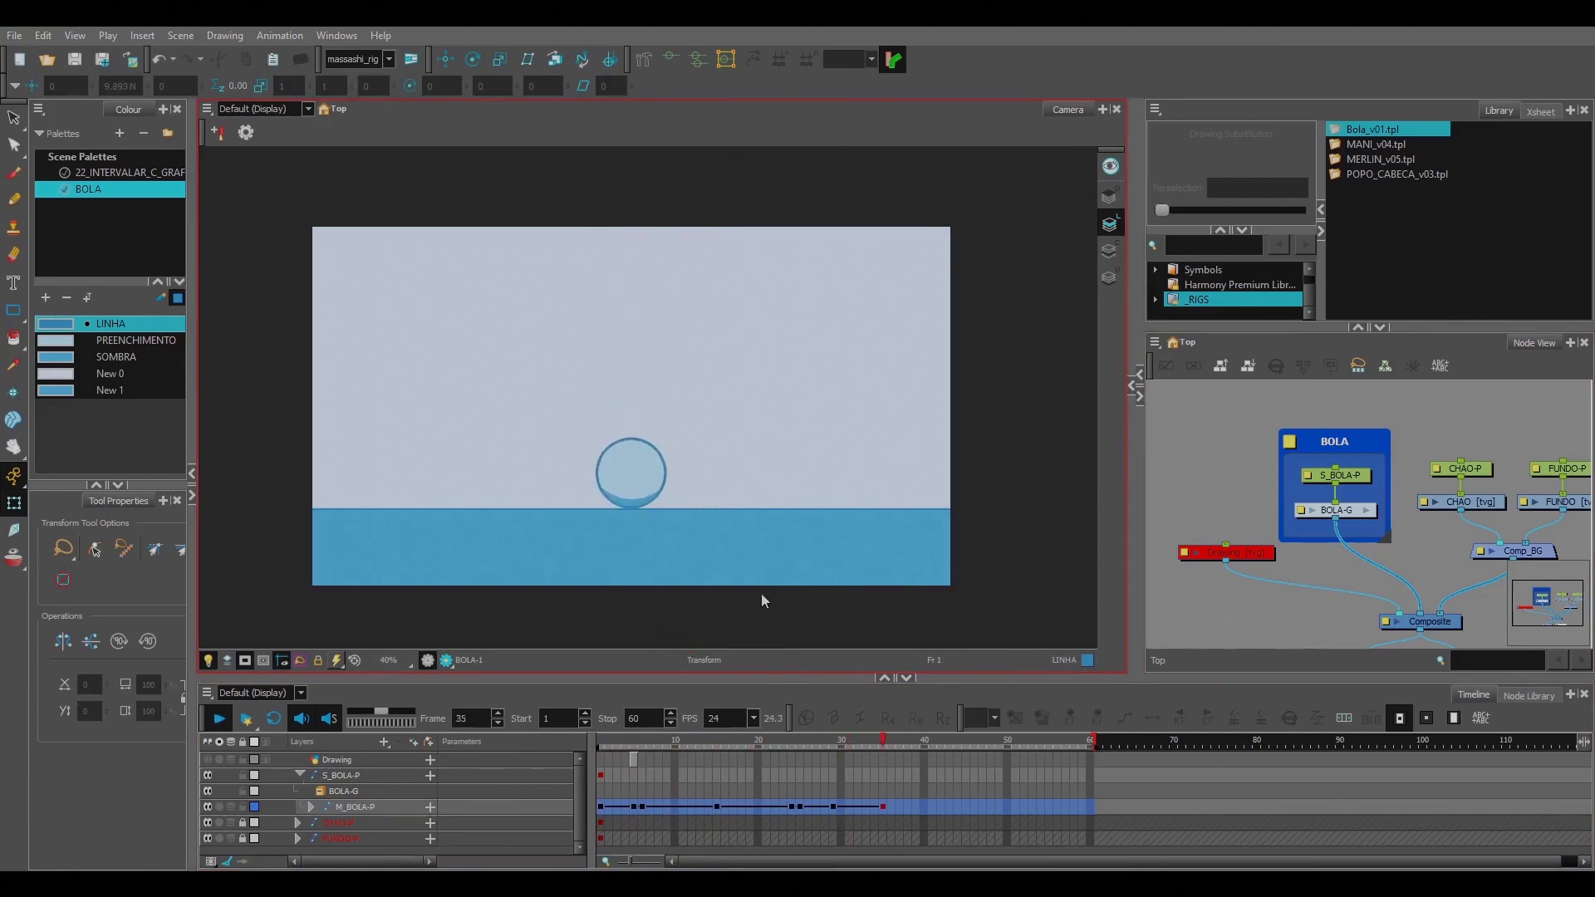
{"action": "key", "text": "Return"}
{"action": "mouse_move", "coordinate": [708, 610]}
{"action": "left_mouse_down"}
{"action": "mouse_move", "coordinate": [723, 600]}
{"action": "mouse_move", "coordinate": [706, 615]}
{"action": "left_mouse_up"}
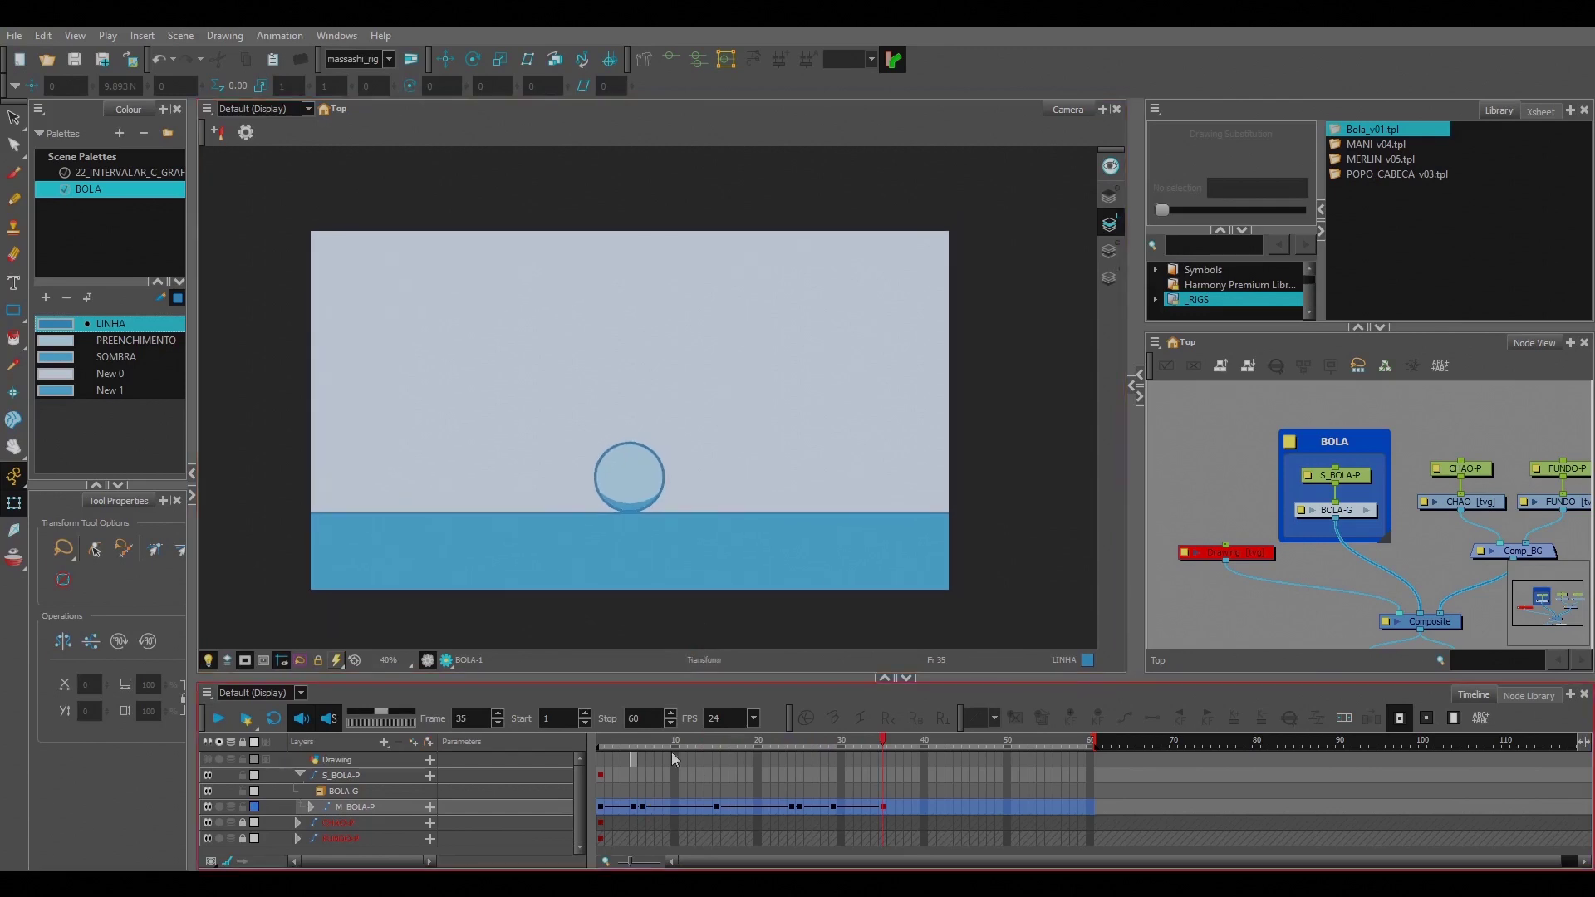
{"action": "left_click_drag", "start_coordinate": [1283, 602], "coordinate": [1266, 587]}
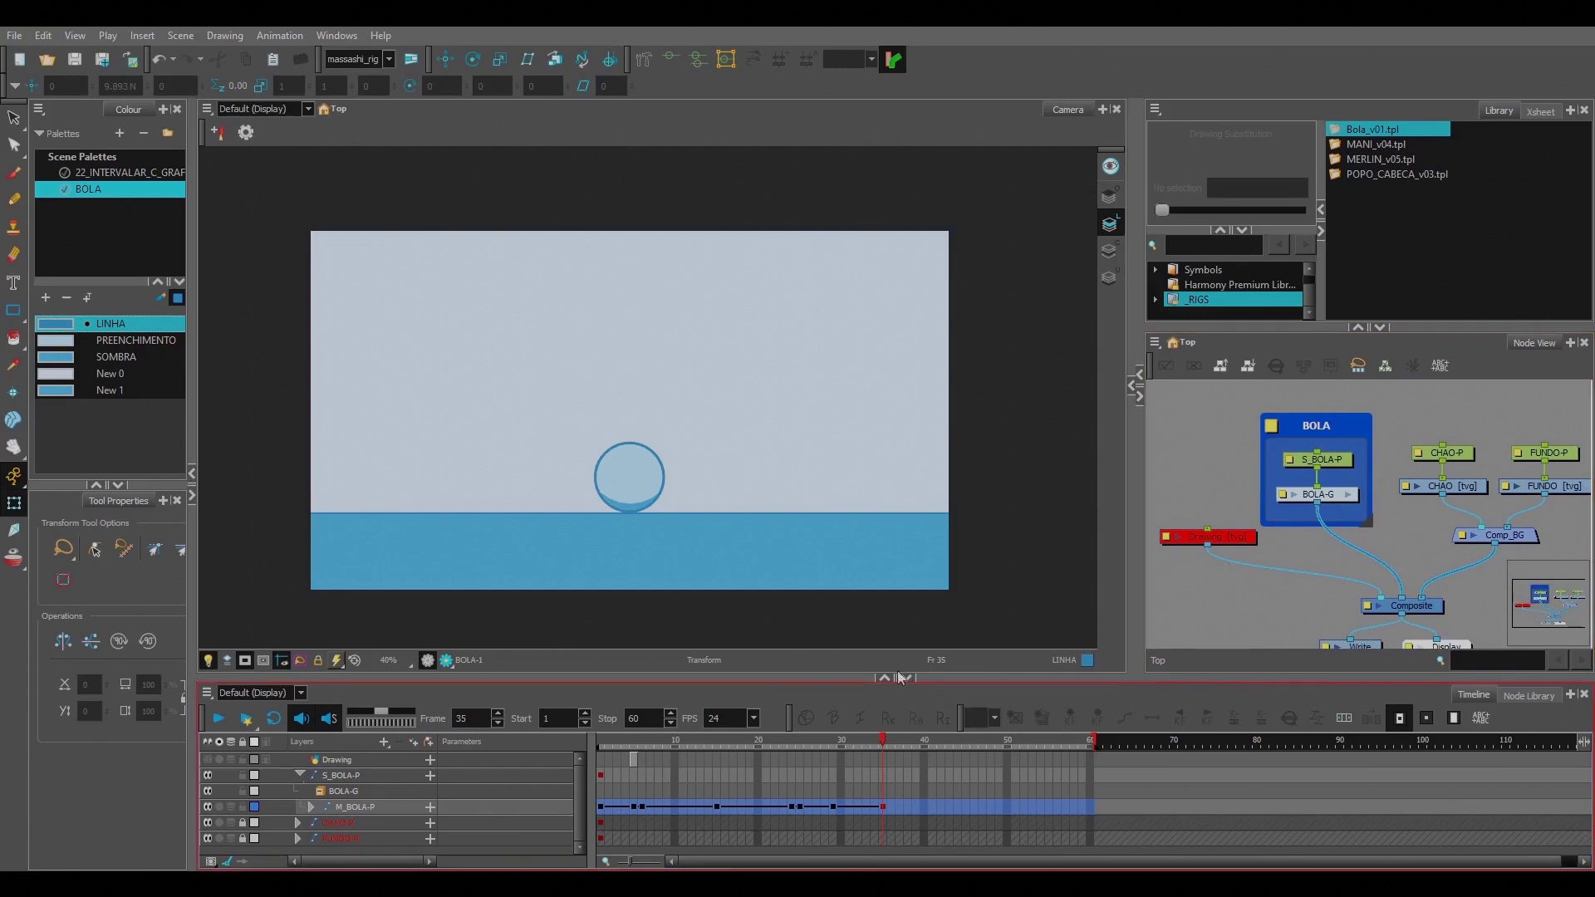
Step: Review the ease curves and time ratios of the frame 5 and frame 6 keyframes
{"action": "left_click", "coordinate": [882, 811]}
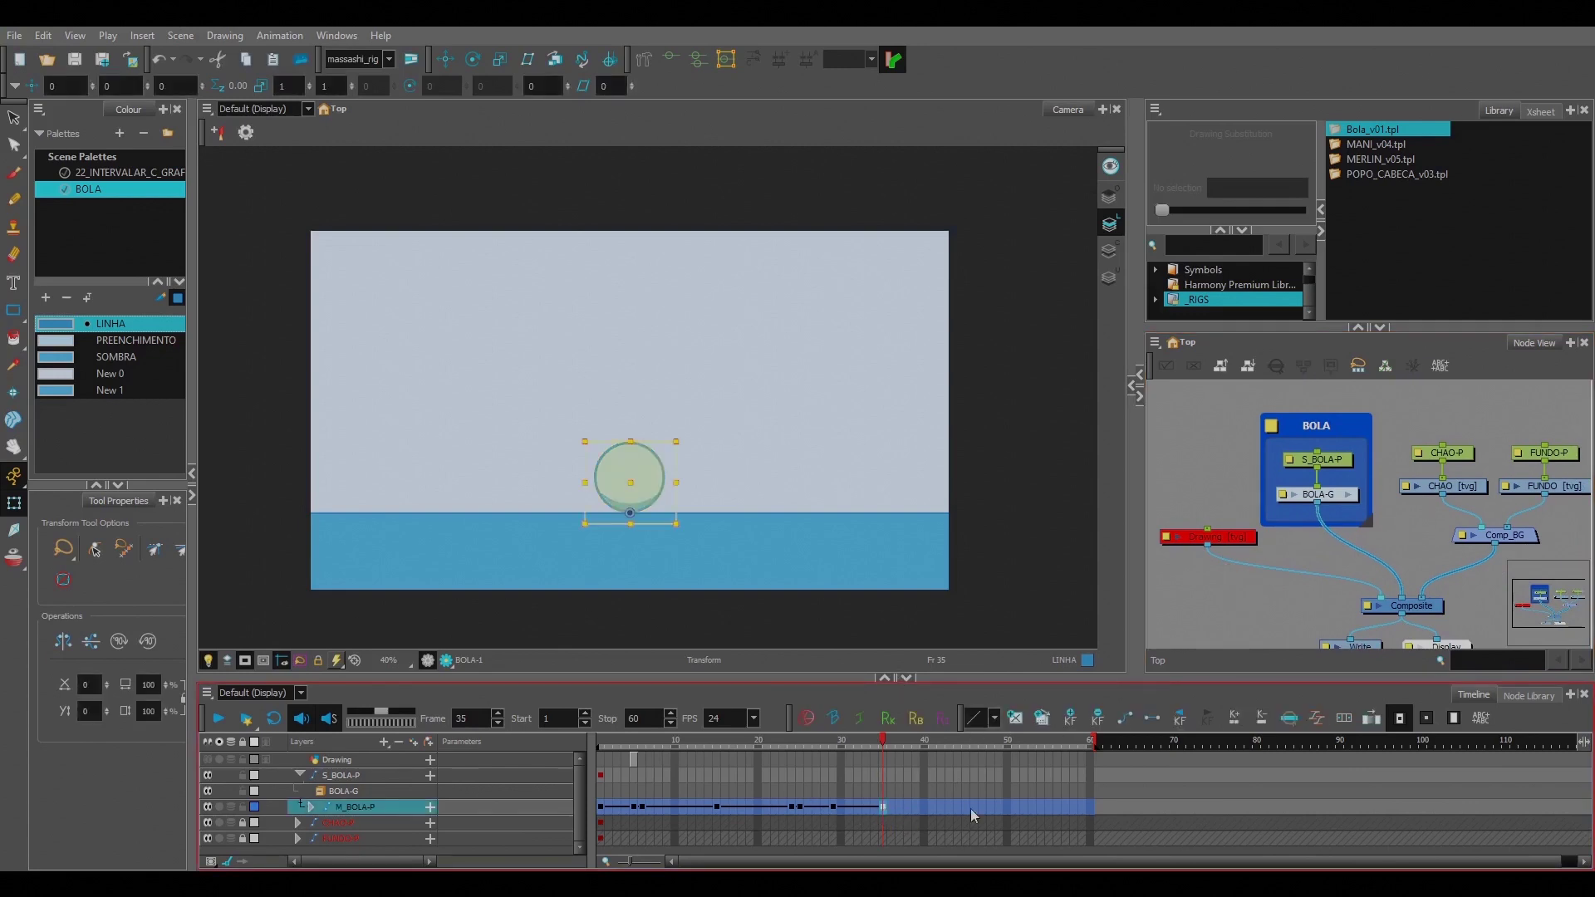
{"action": "key", "text": "Return"}
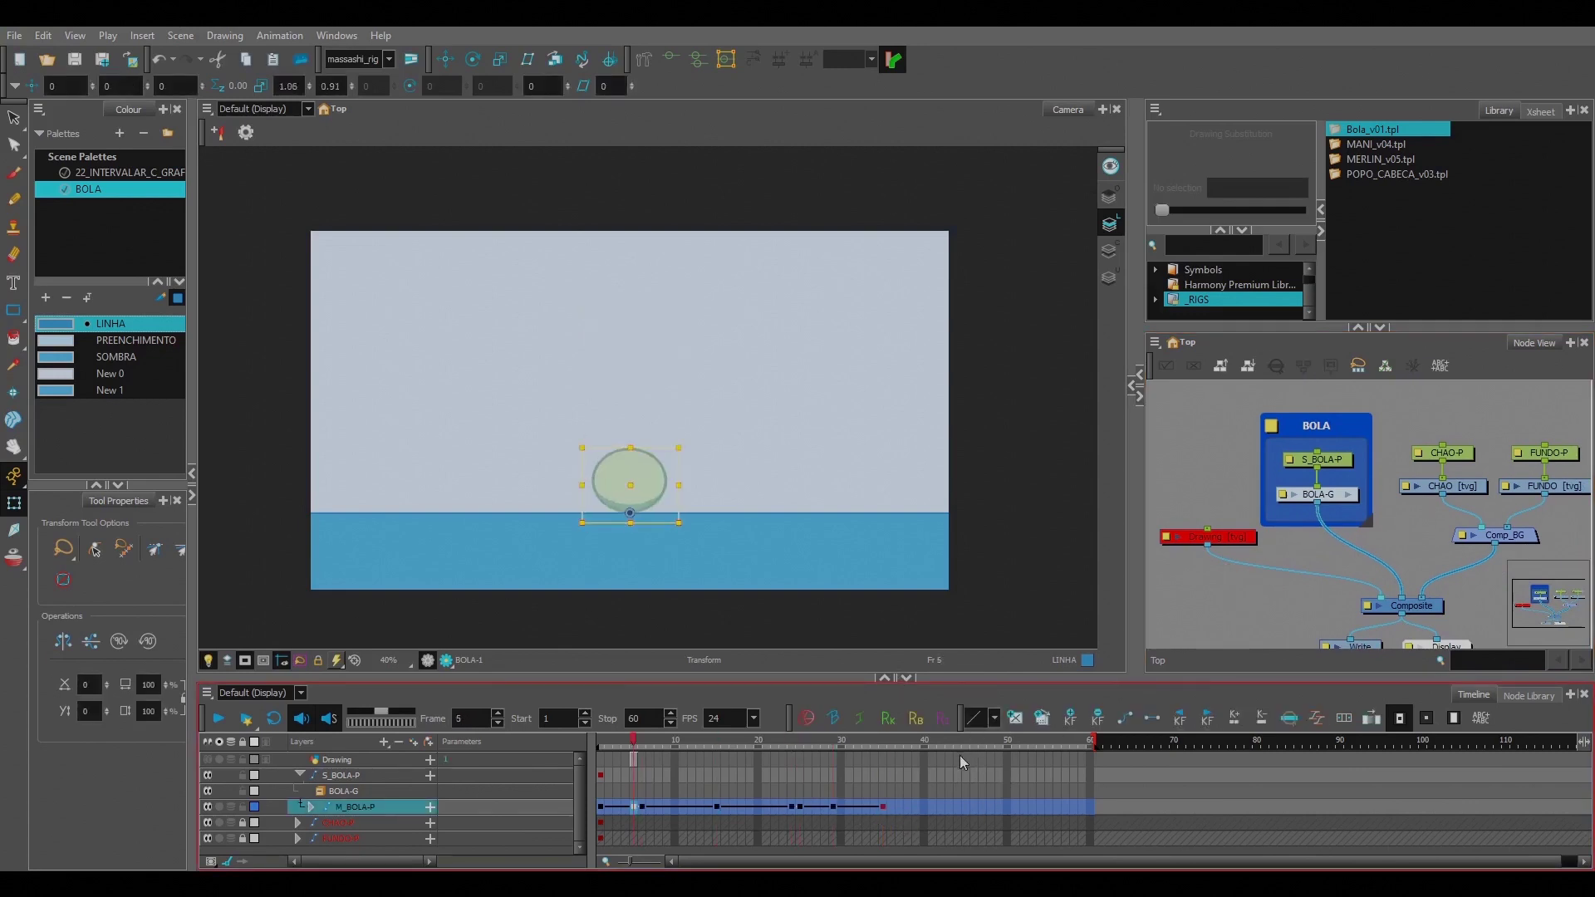
{"action": "left_click", "coordinate": [1316, 718]}
{"action": "left_click", "coordinate": [889, 590]}
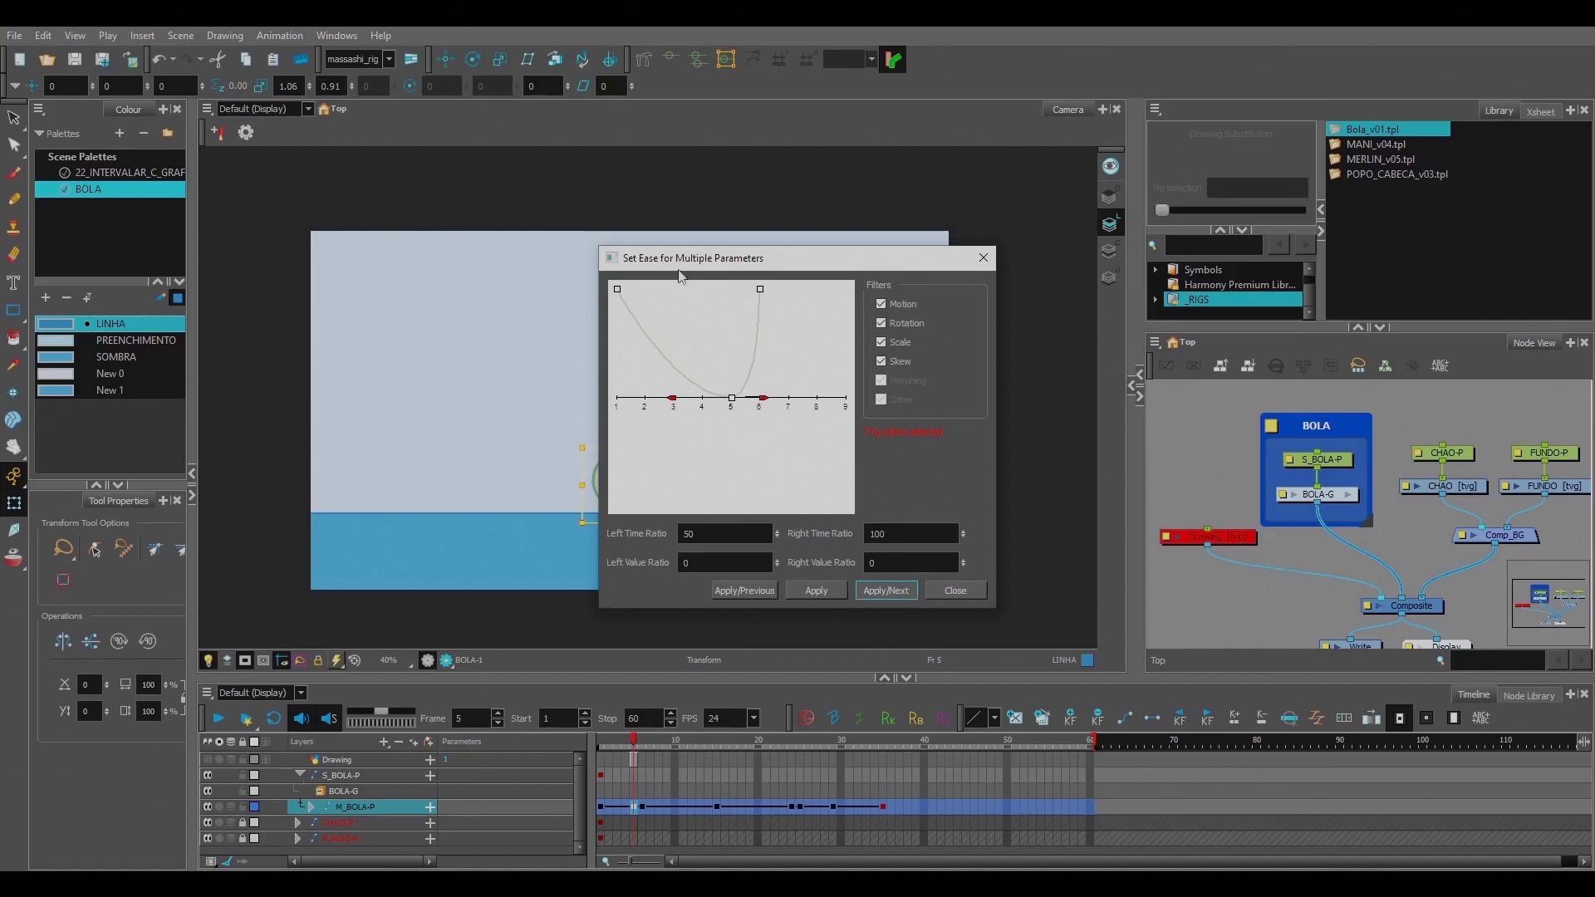
{"action": "left_click", "coordinate": [864, 593]}
{"action": "left_click", "coordinate": [768, 592]}
{"action": "left_click", "coordinate": [860, 593]}
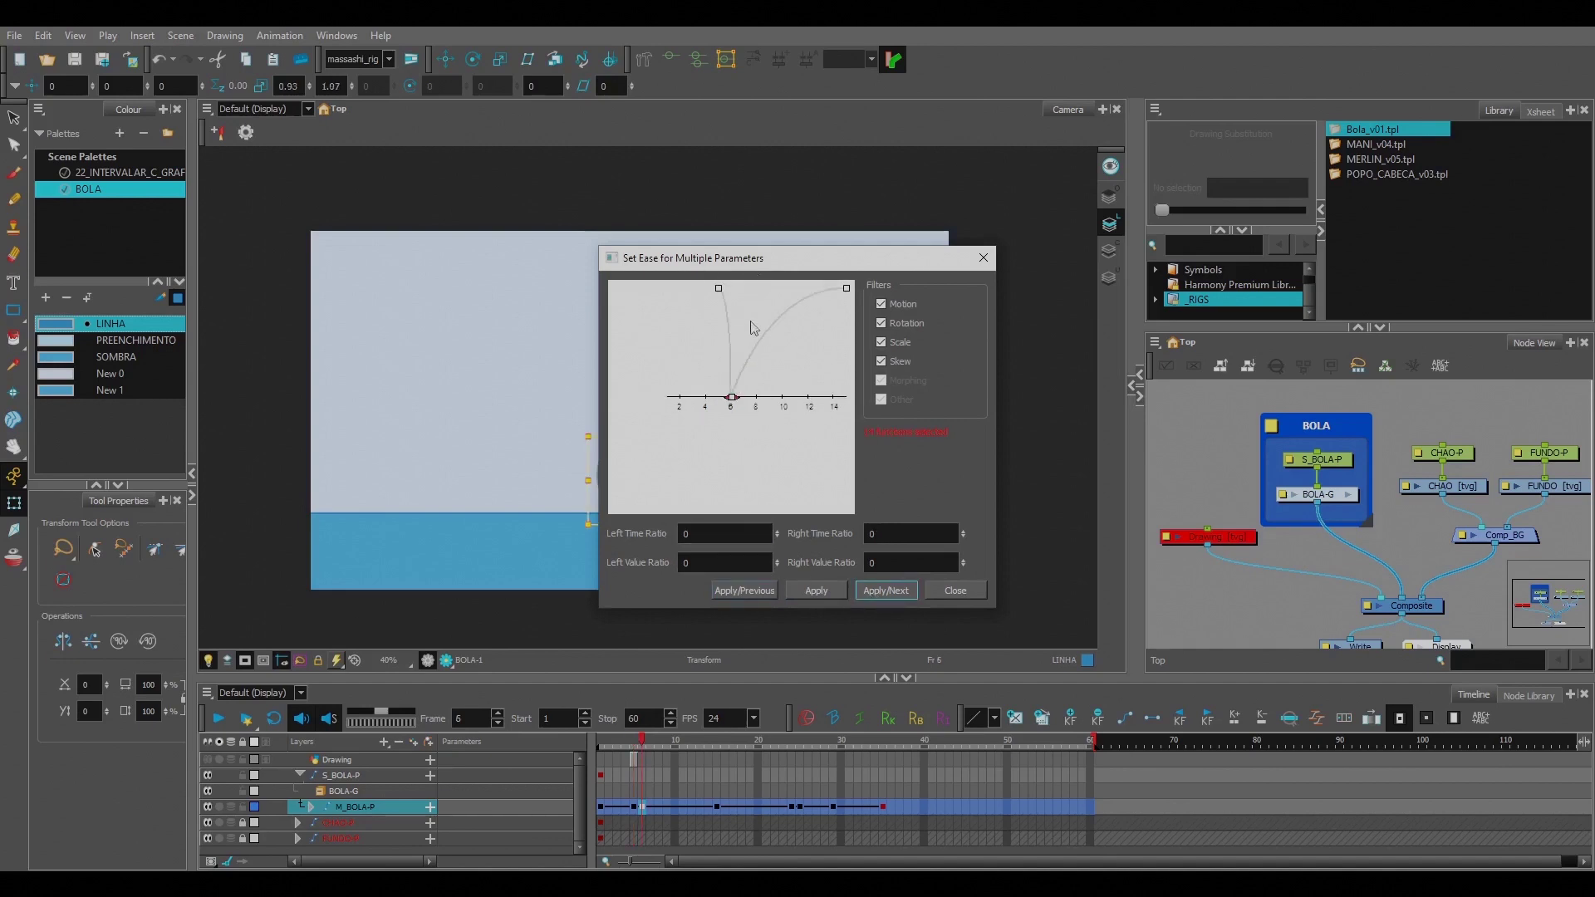
{"action": "left_click", "coordinate": [771, 595]}
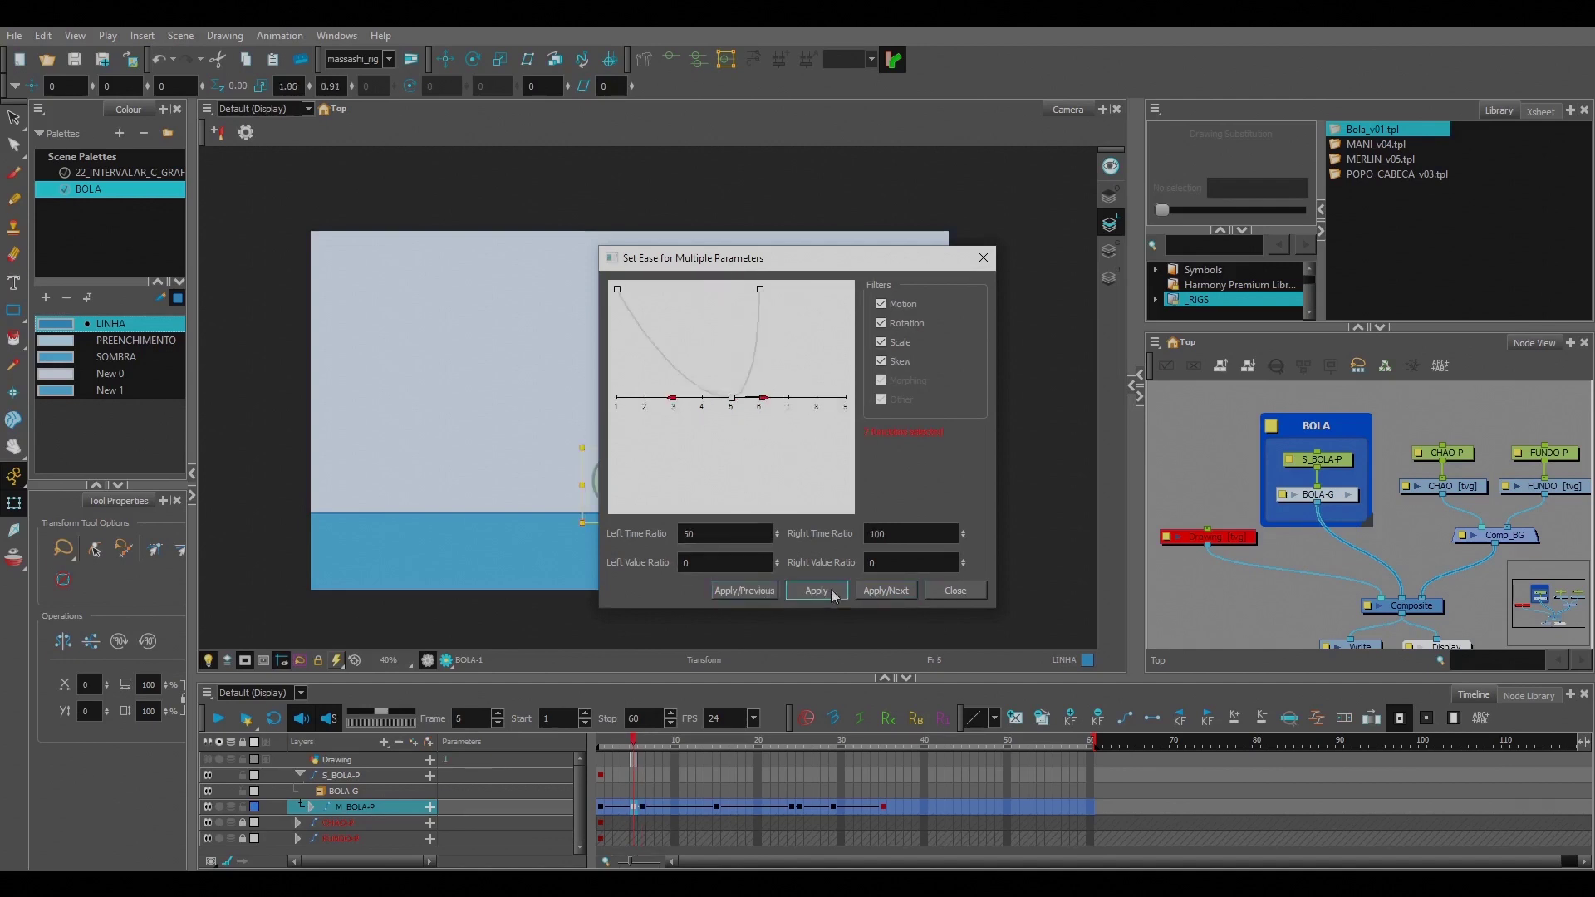
{"action": "left_click", "coordinate": [964, 591]}
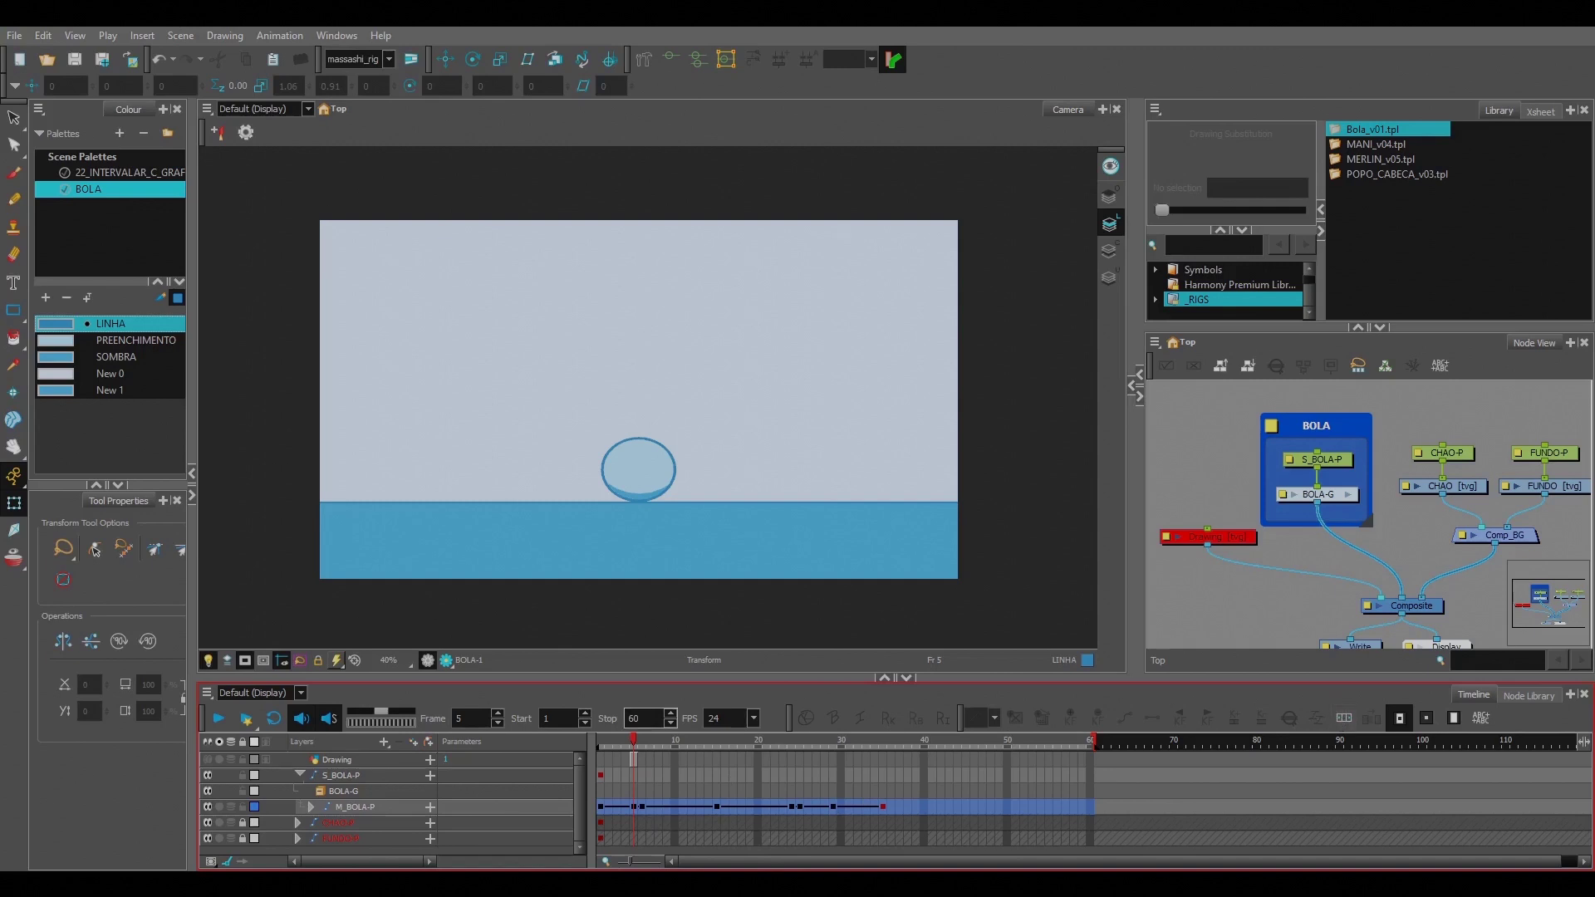
Step: Return the playhead to frame 1 of the jump animation
{"action": "left_click_drag", "start_coordinate": [627, 745], "coordinate": [601, 744]}
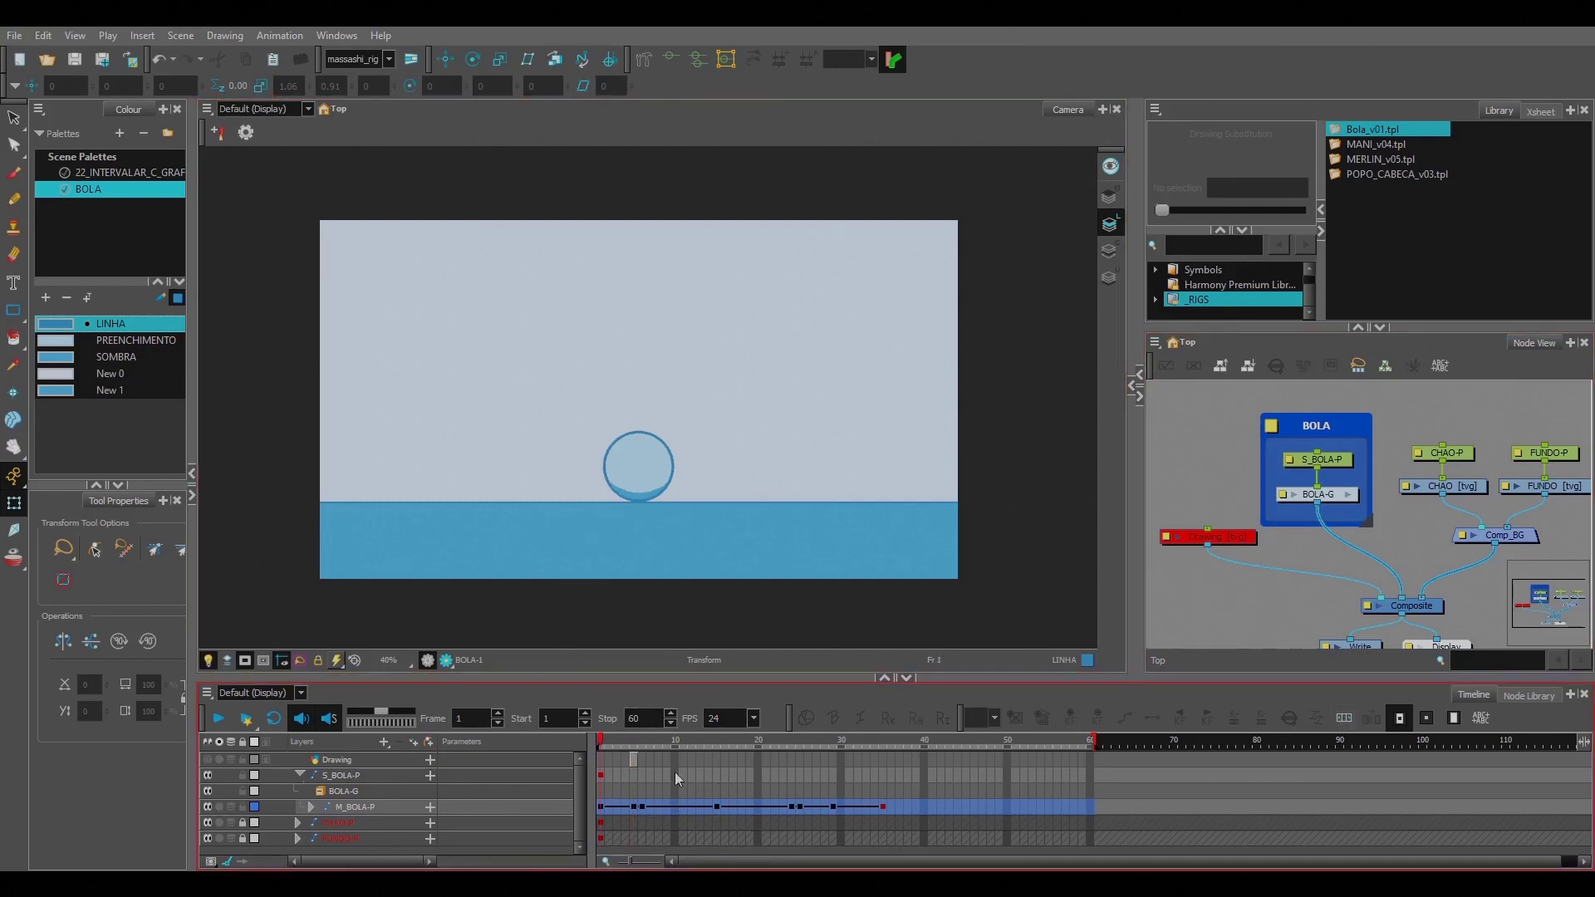
{"action": "left_click_drag", "start_coordinate": [728, 476], "coordinate": [746, 464]}
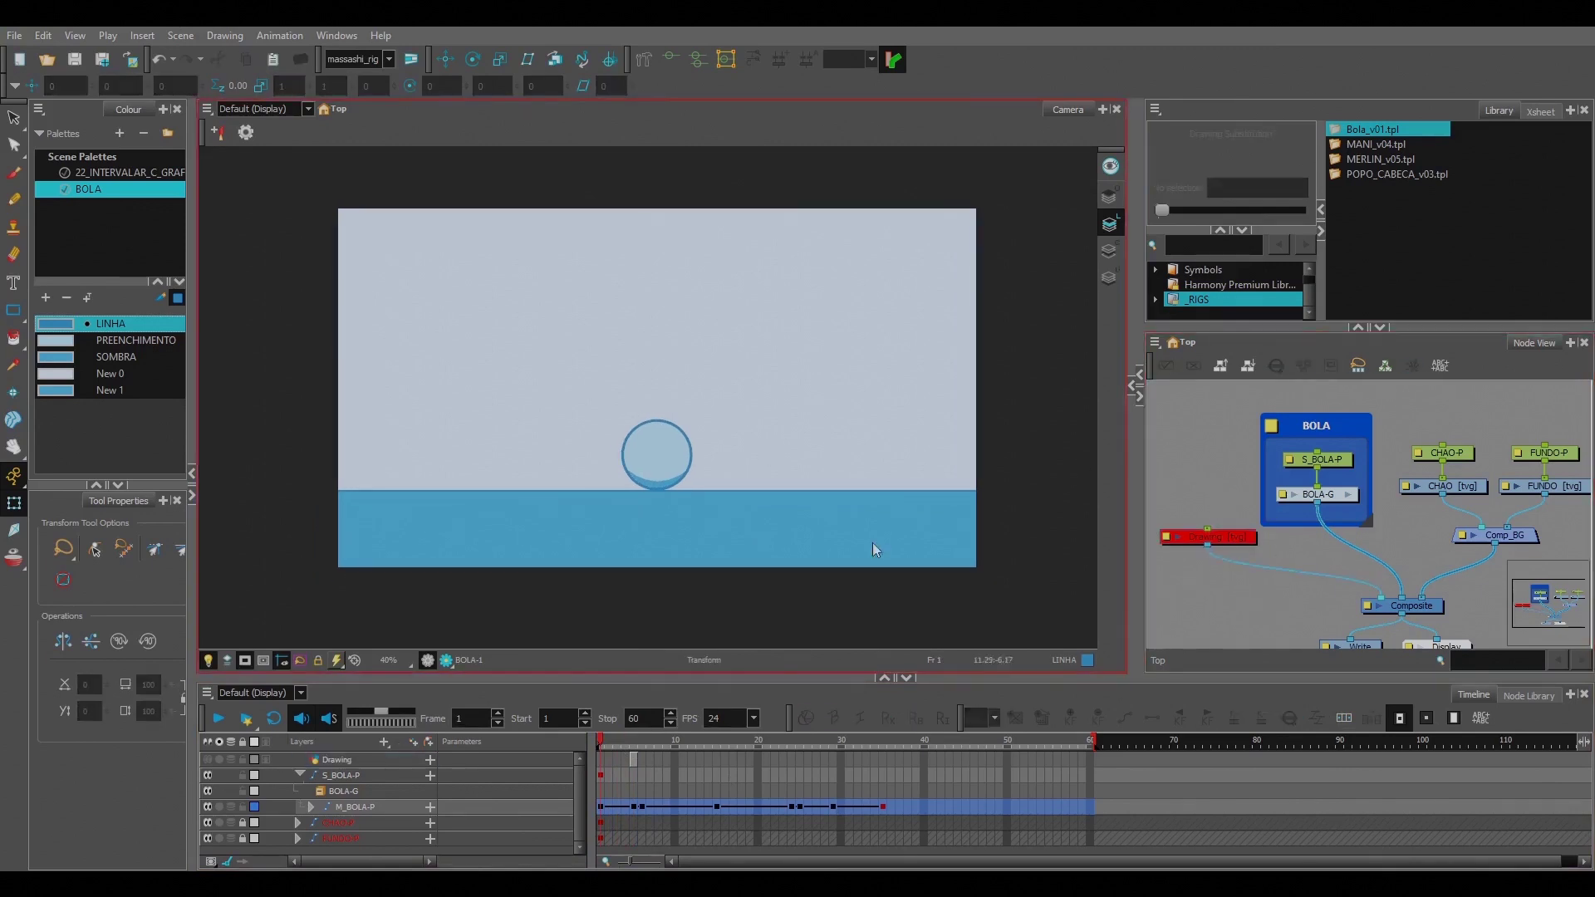
{"action": "left_click_drag", "start_coordinate": [861, 441], "coordinate": [853, 448]}
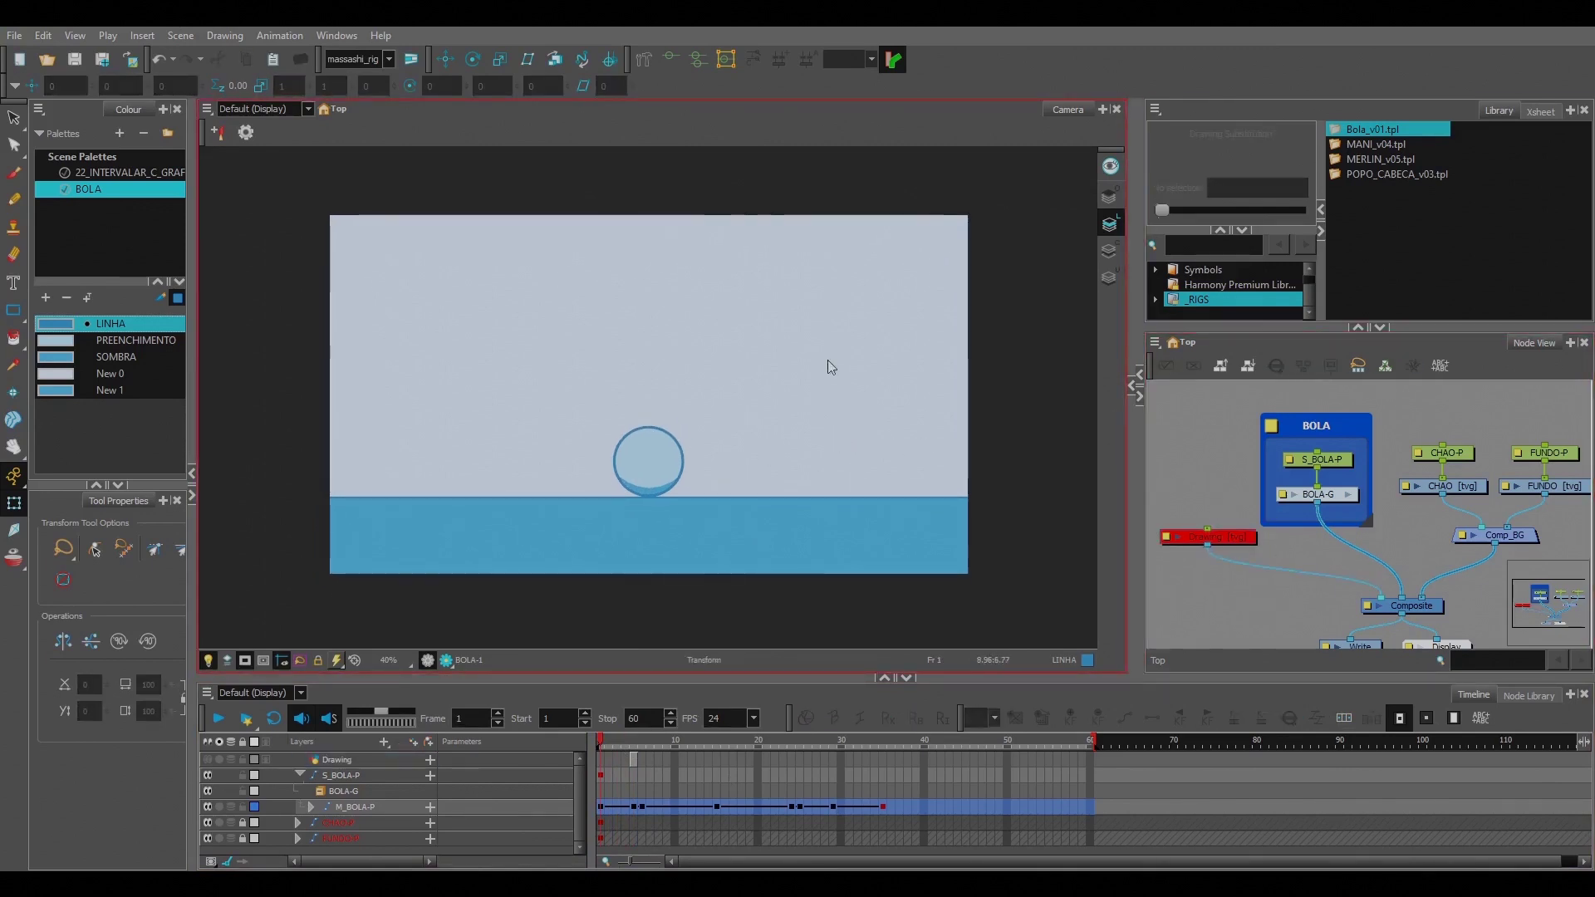